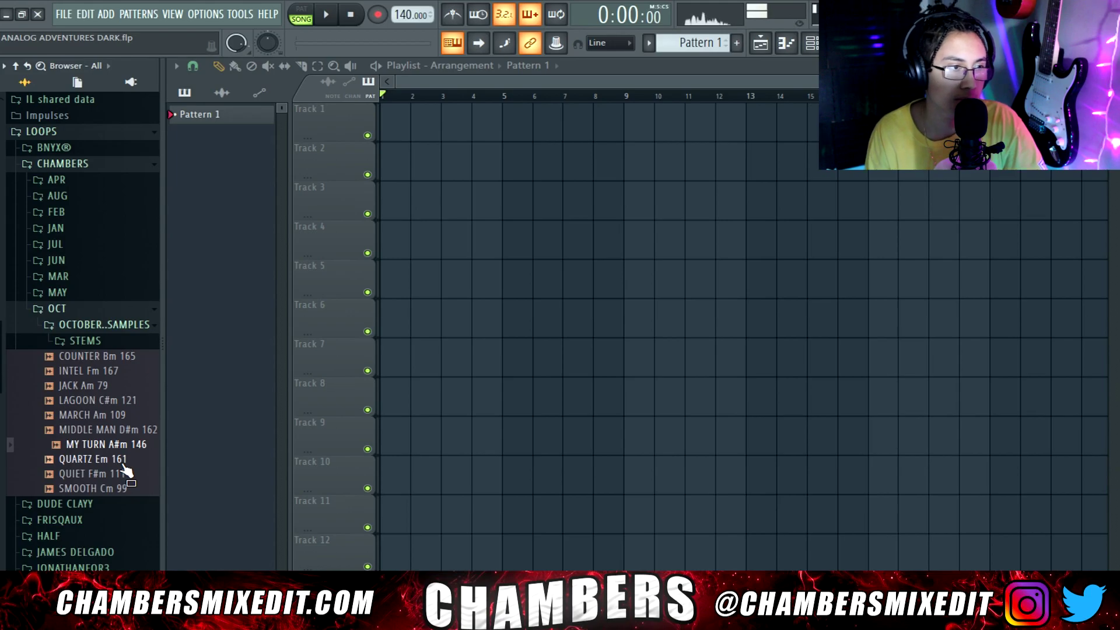
Step: Place the CHORDS, LEAD and SYNTH samples from the October INTEL stems folder at the start of playlist tracks 1, 2 and 3
click(124, 374)
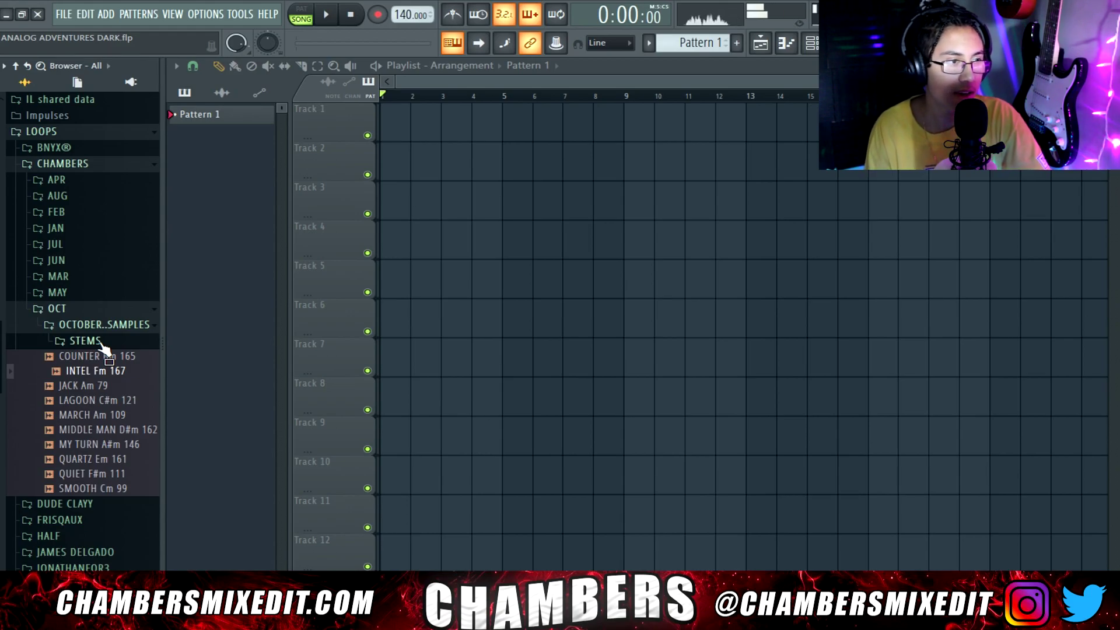
click(85, 340)
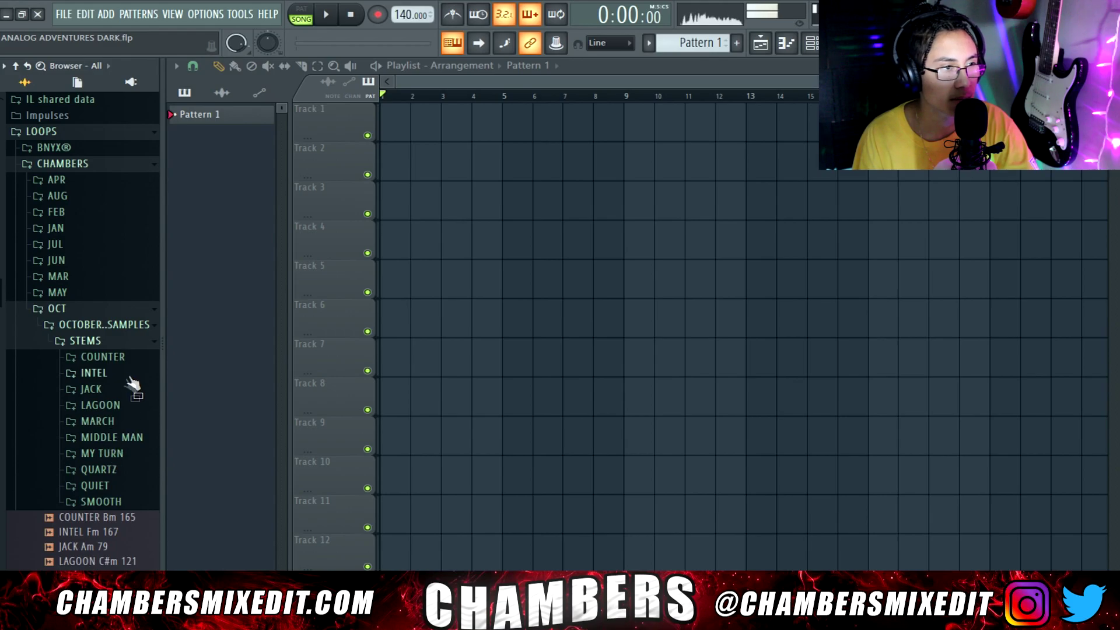
click(127, 376)
drag(119, 388, 397, 120)
drag(91, 403, 392, 173)
drag(90, 426, 393, 212)
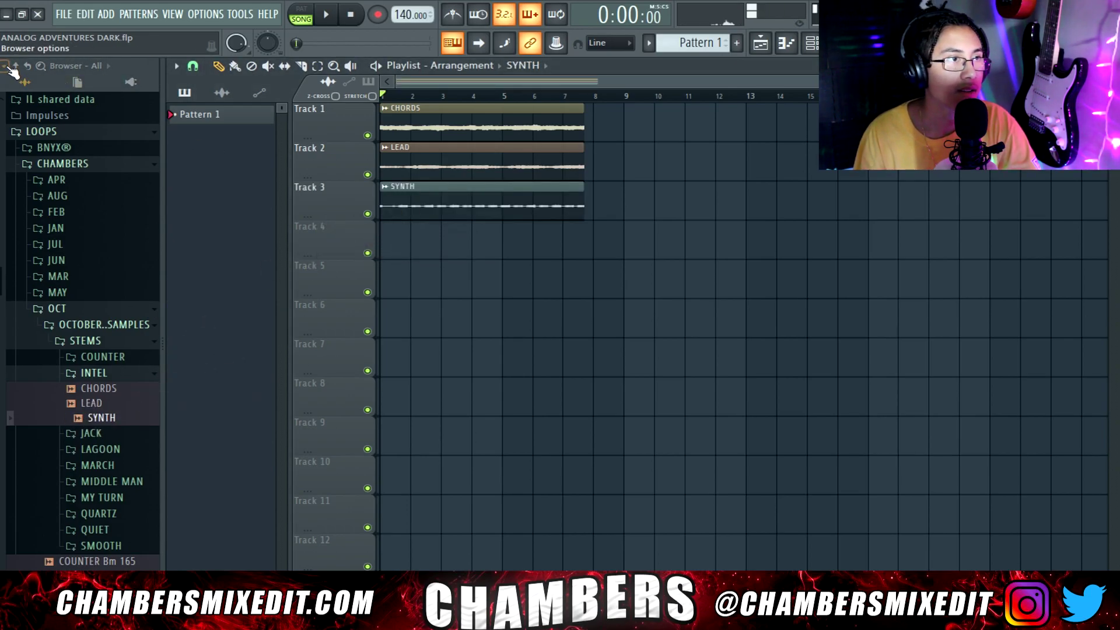
click(16, 66)
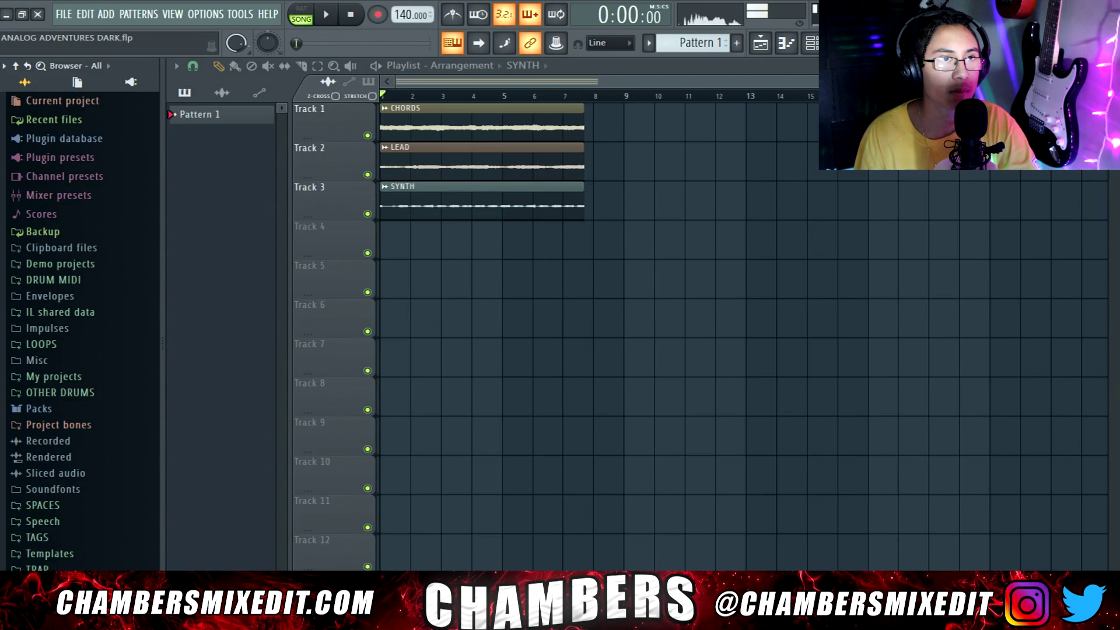
Step: Set the project tempo to 167 BPM and play the stems against the metronome to check their timing
click(811, 42)
drag(406, 15, 407, 12)
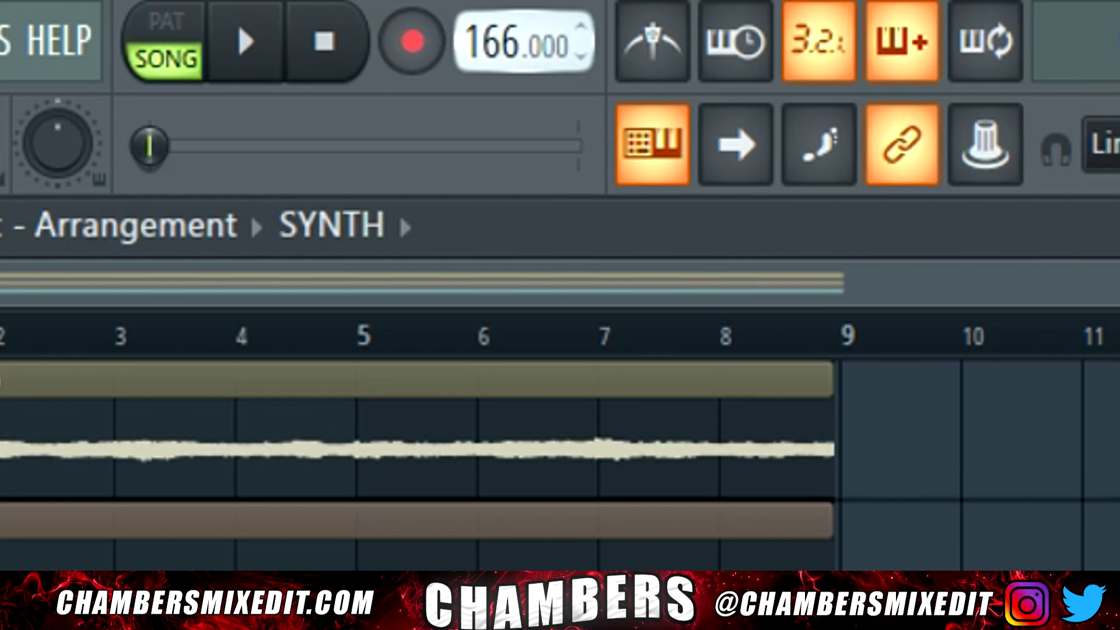
drag(488, 59, 488, 55)
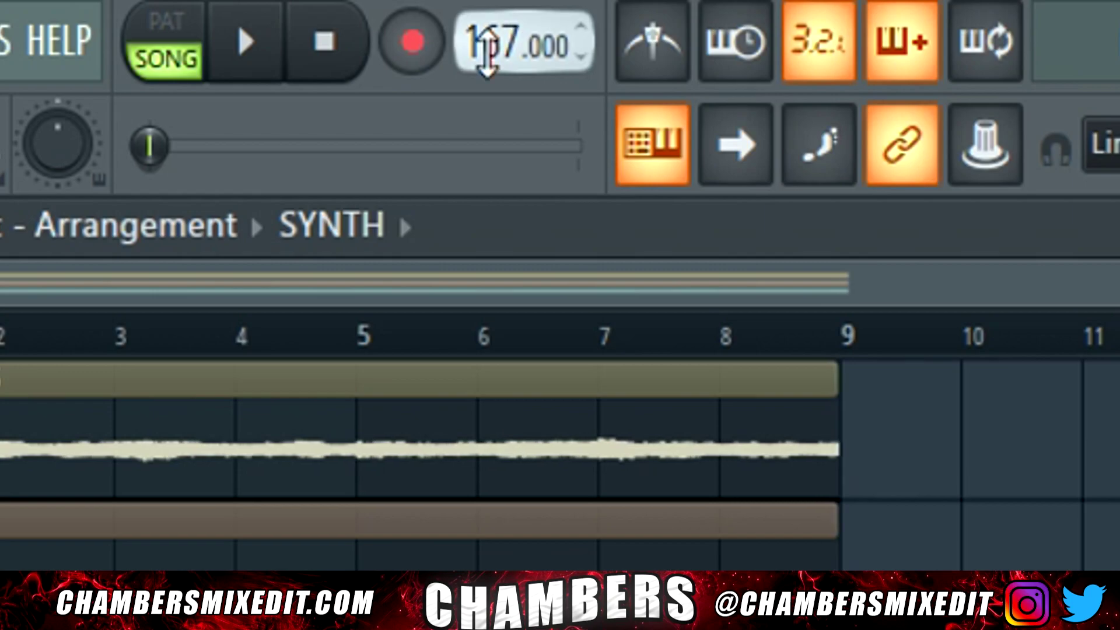
key(space)
click(671, 65)
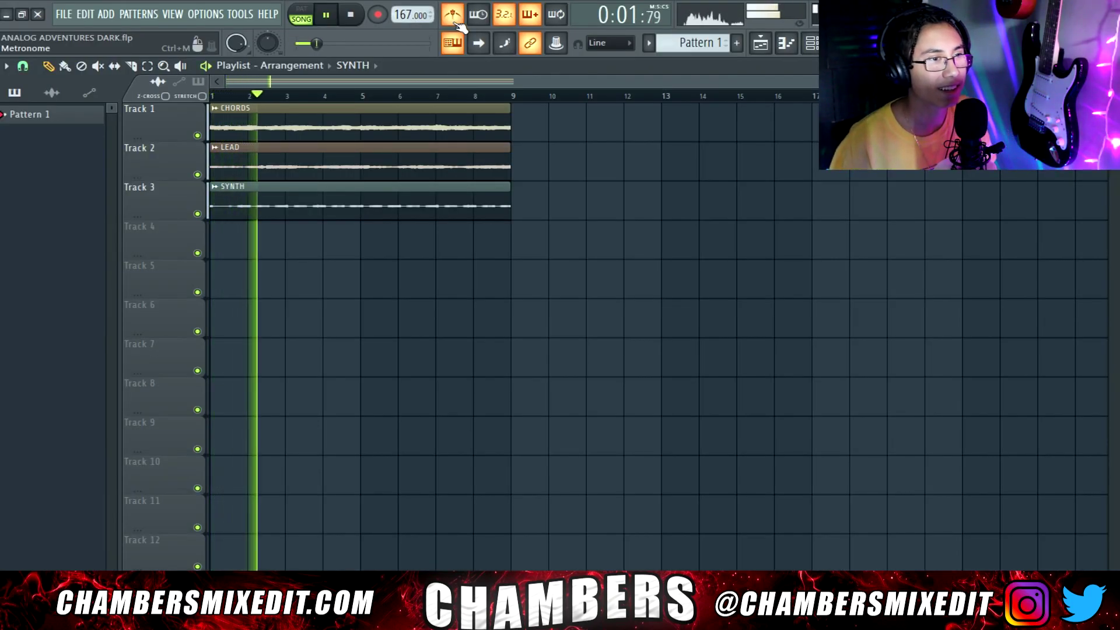
key(space)
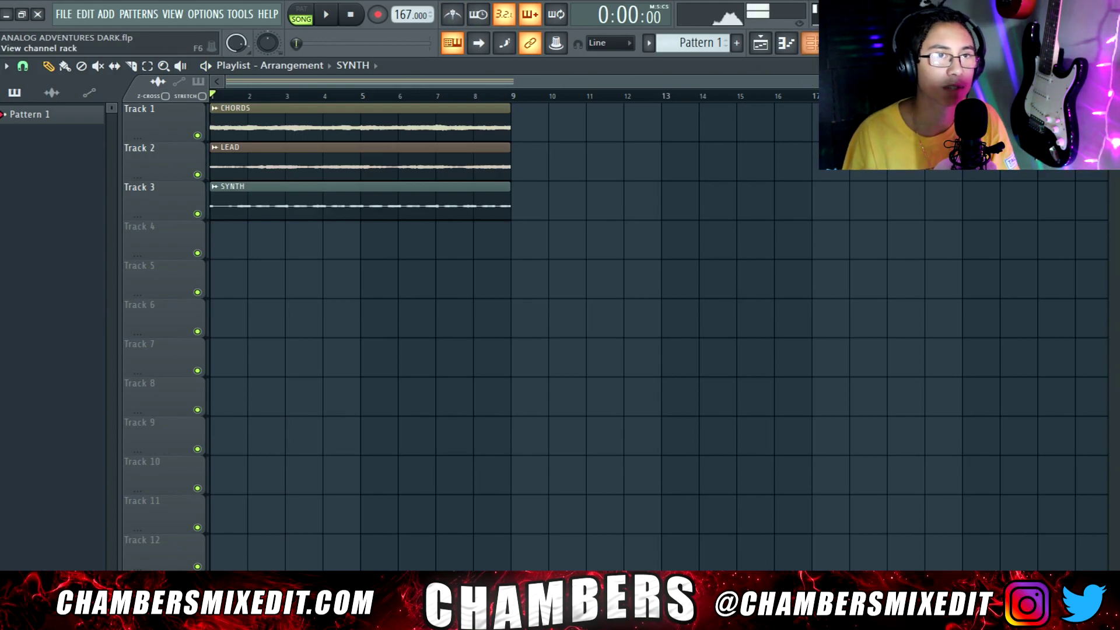
Step: Set the time-stretching mode of the CHORDS, LEAD and SYNTH audio channels to Stretch
click(811, 43)
click(509, 193)
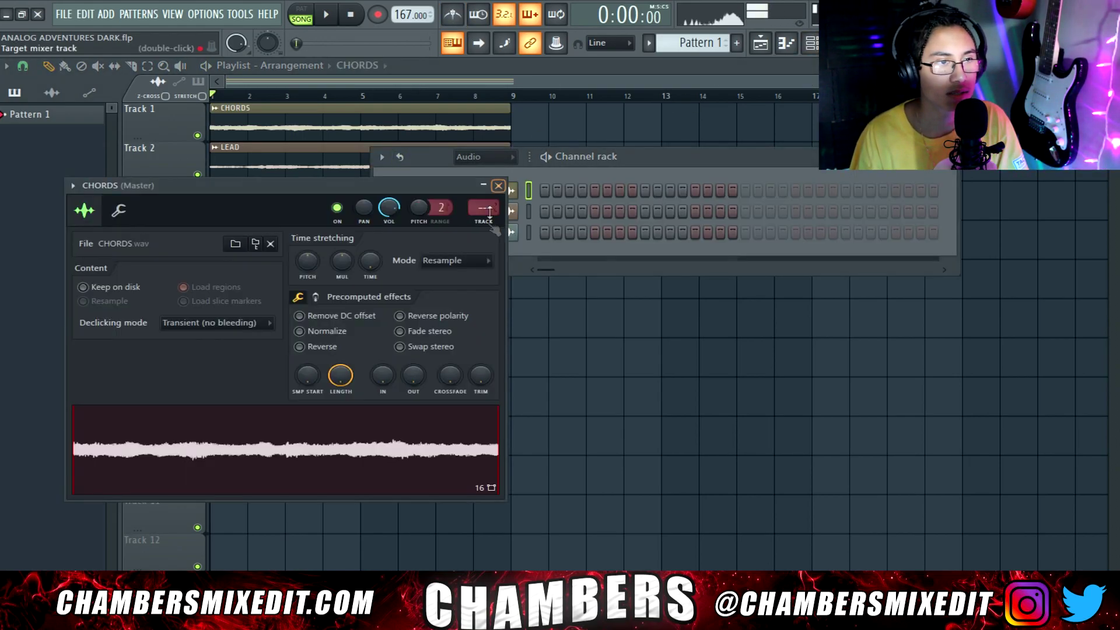
click(448, 258)
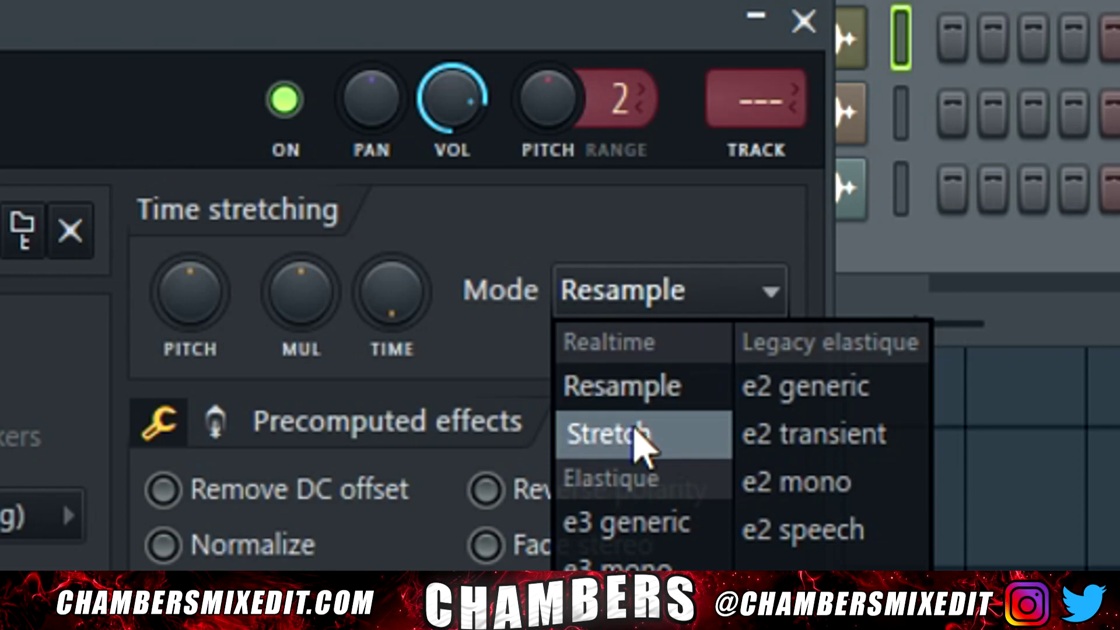
click(637, 435)
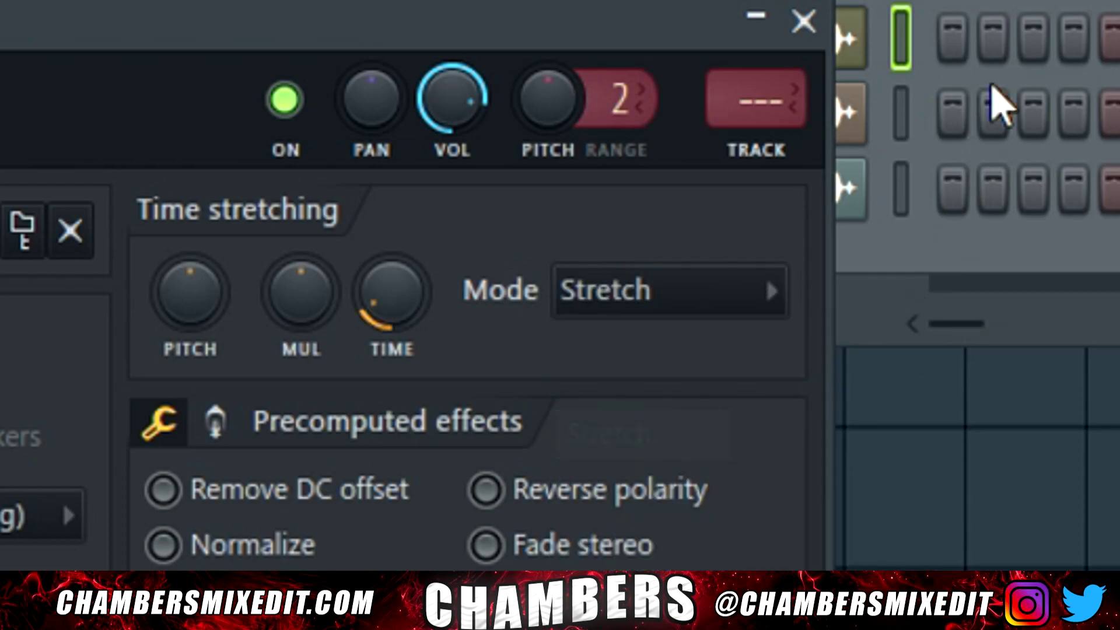
click(509, 212)
click(476, 280)
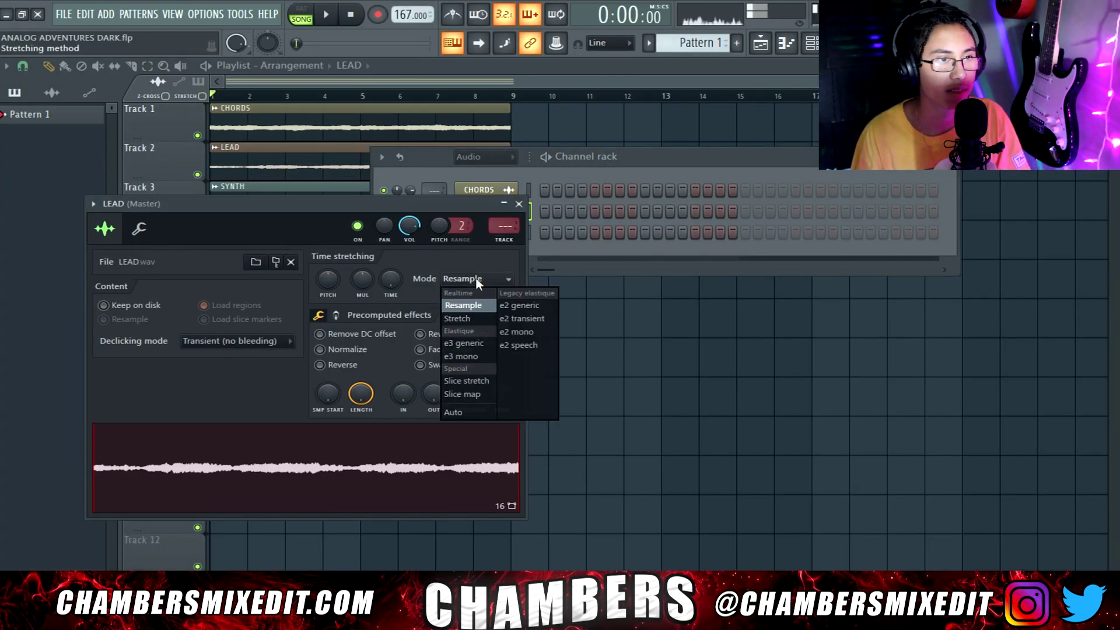
click(472, 320)
click(496, 232)
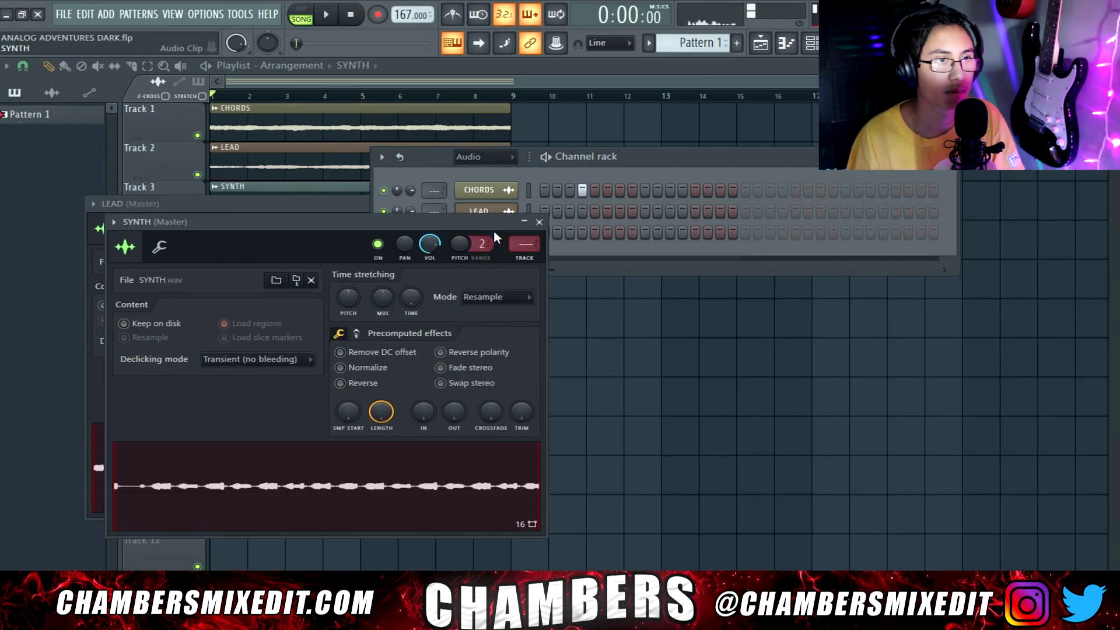
click(496, 298)
click(478, 336)
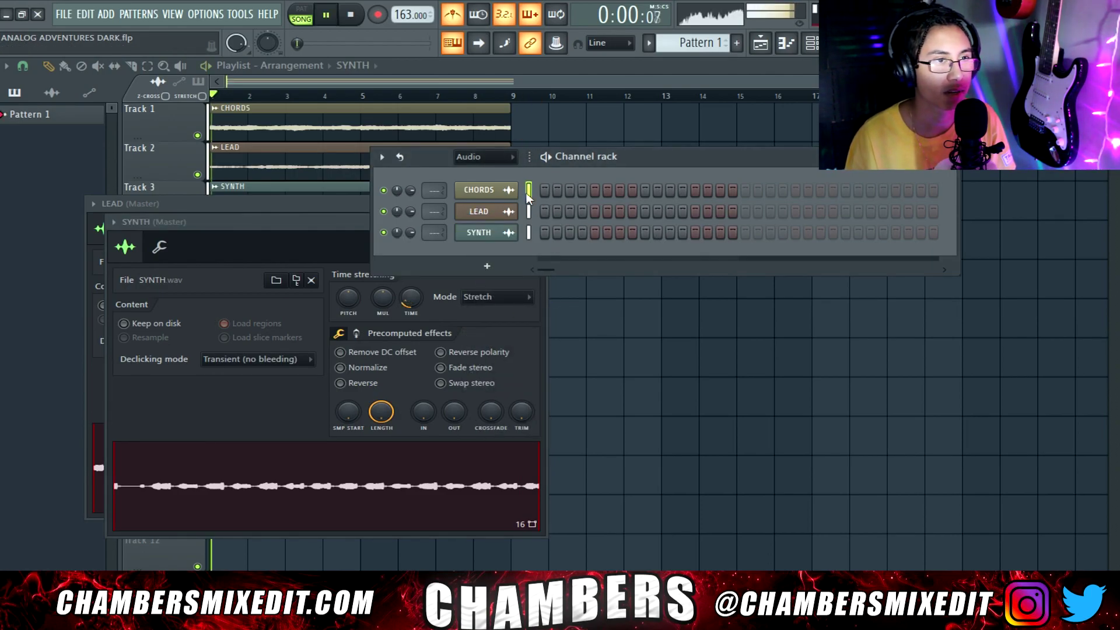
Step: Shift the time-stretching pitch of the CHORDS, LEAD and SYNTH samples by -100 cents
click(388, 279)
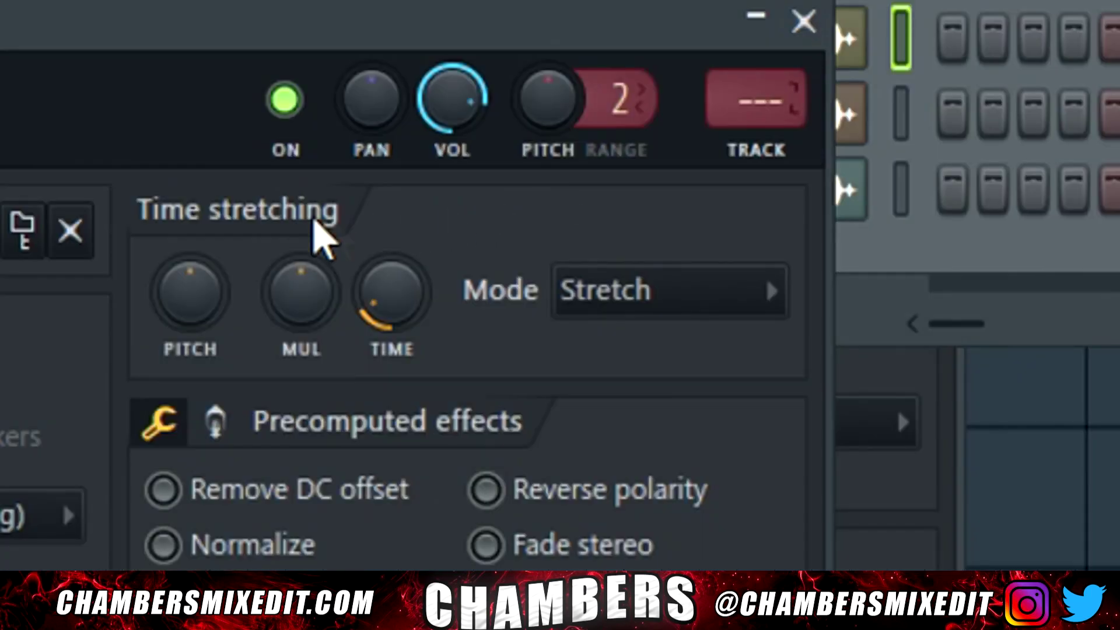
drag(185, 299, 185, 315)
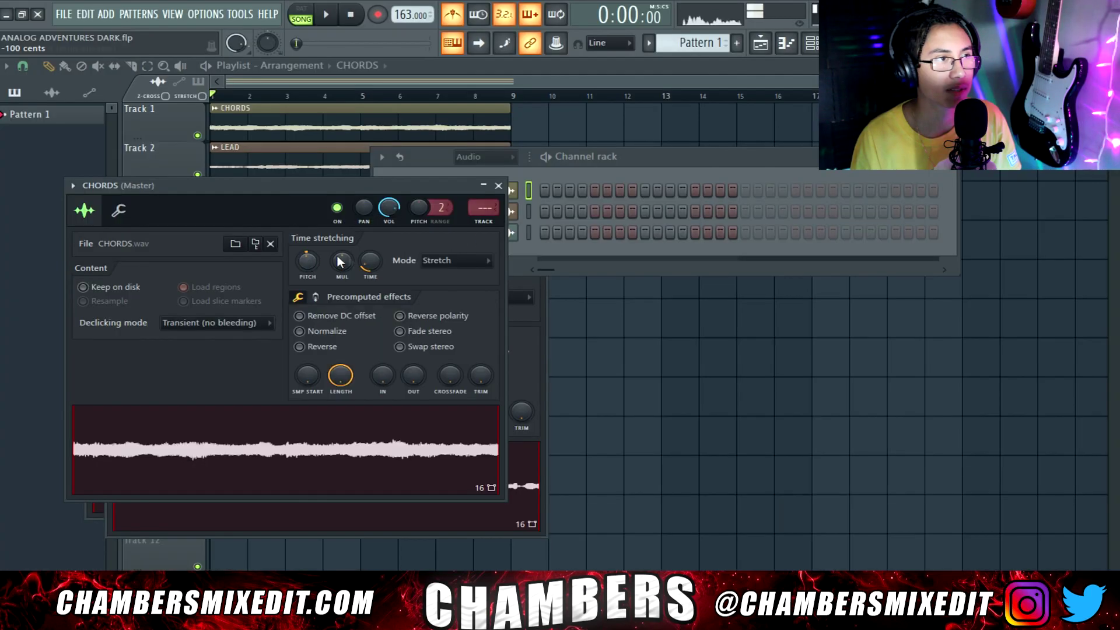
click(515, 213)
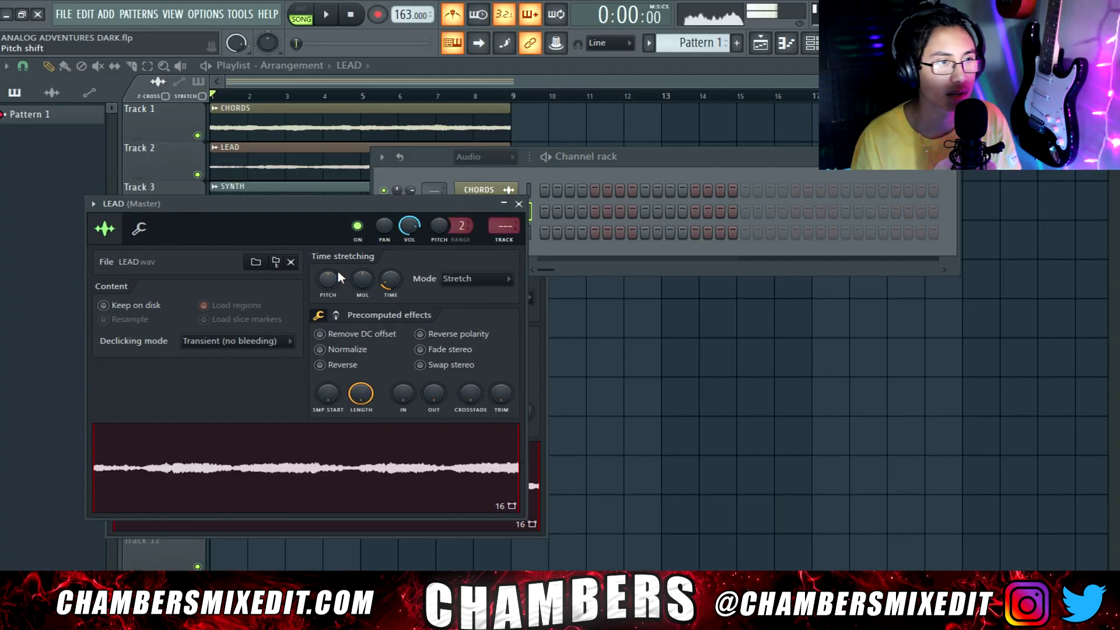
click(519, 203)
click(500, 233)
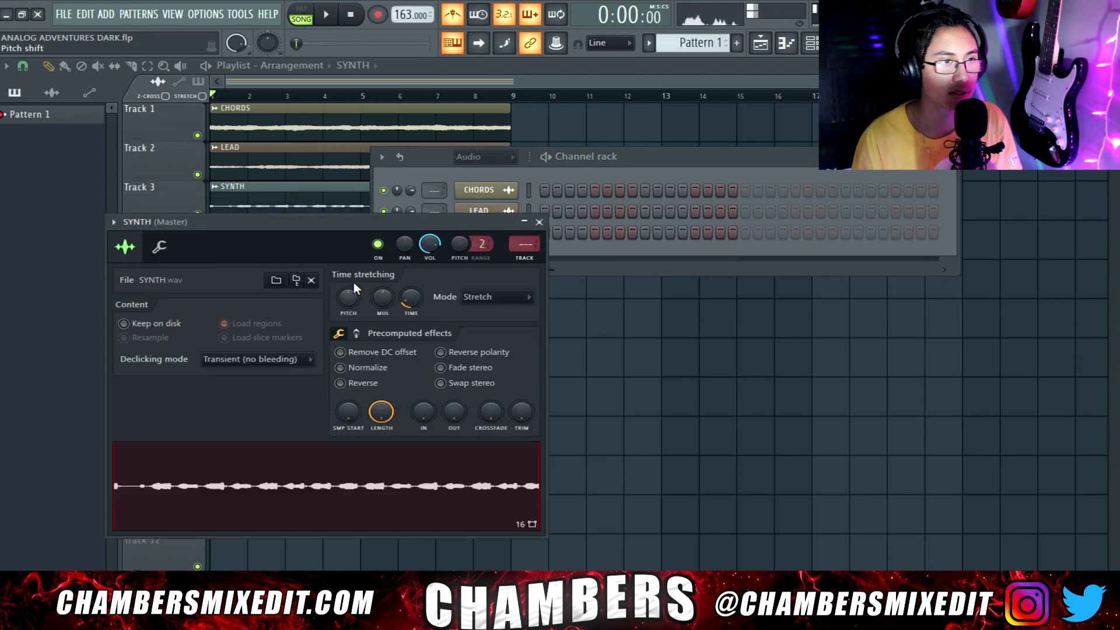
click(539, 222)
Step: Turn off the metronome and set the channel rack's display filter to All
click(456, 14)
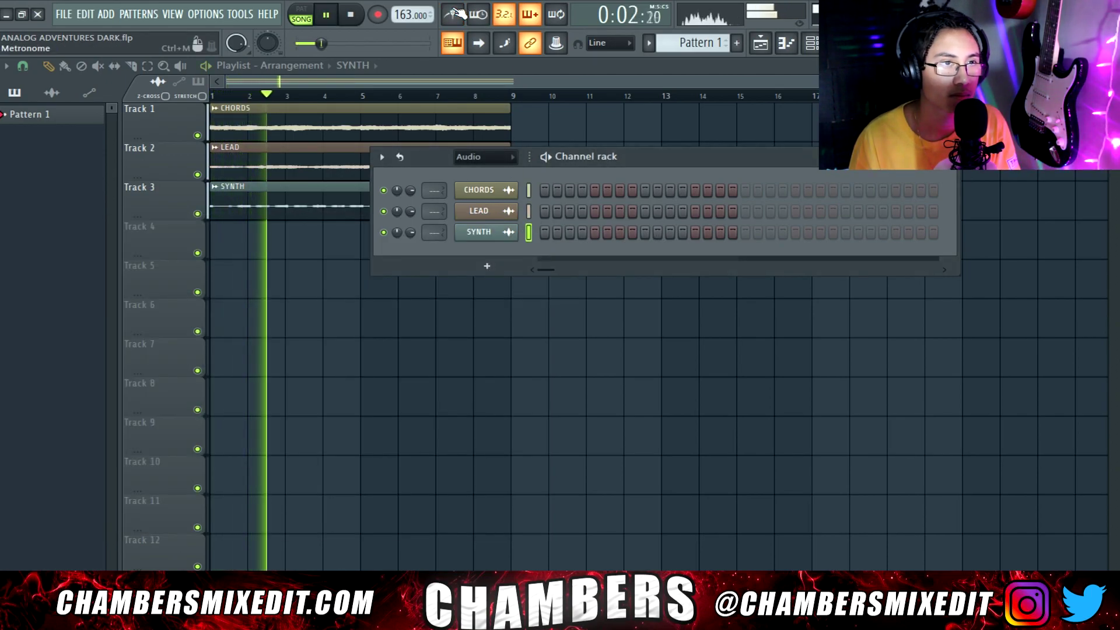
click(503, 160)
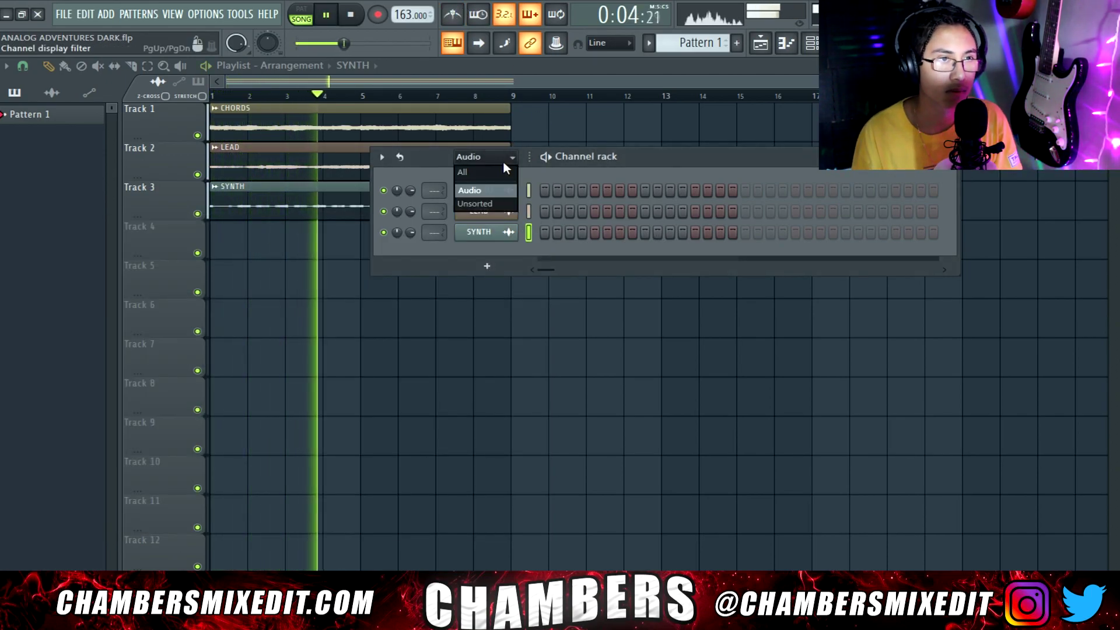
click(501, 171)
key(space)
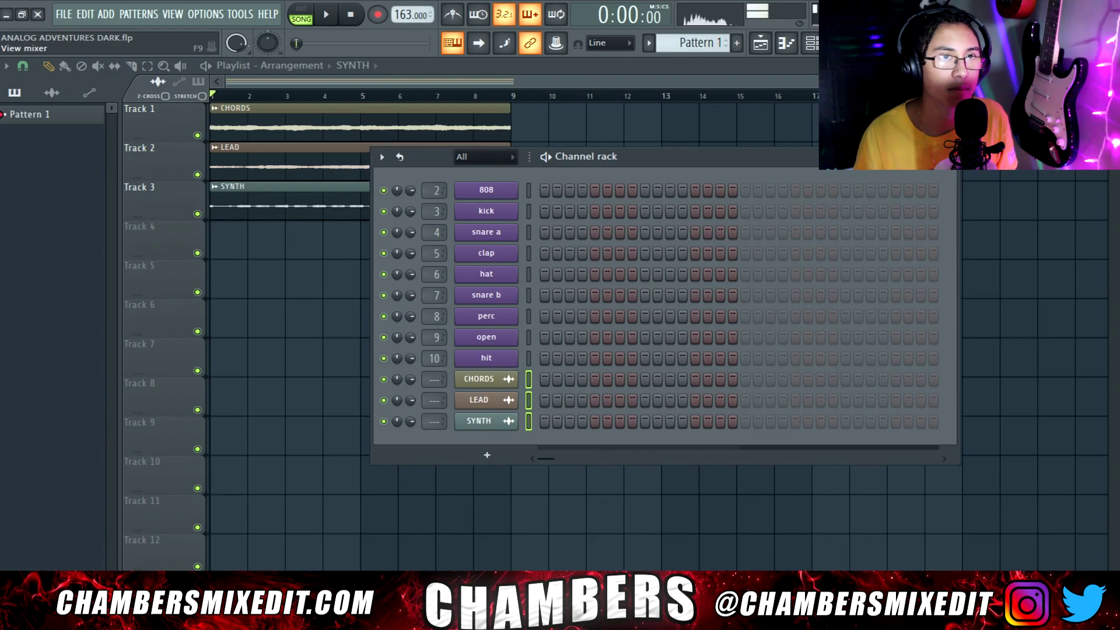
Step: Route the selected CHORDS, LEAD and SYNTH channels to mixer track 1, named sample
click(838, 43)
right_click(89, 206)
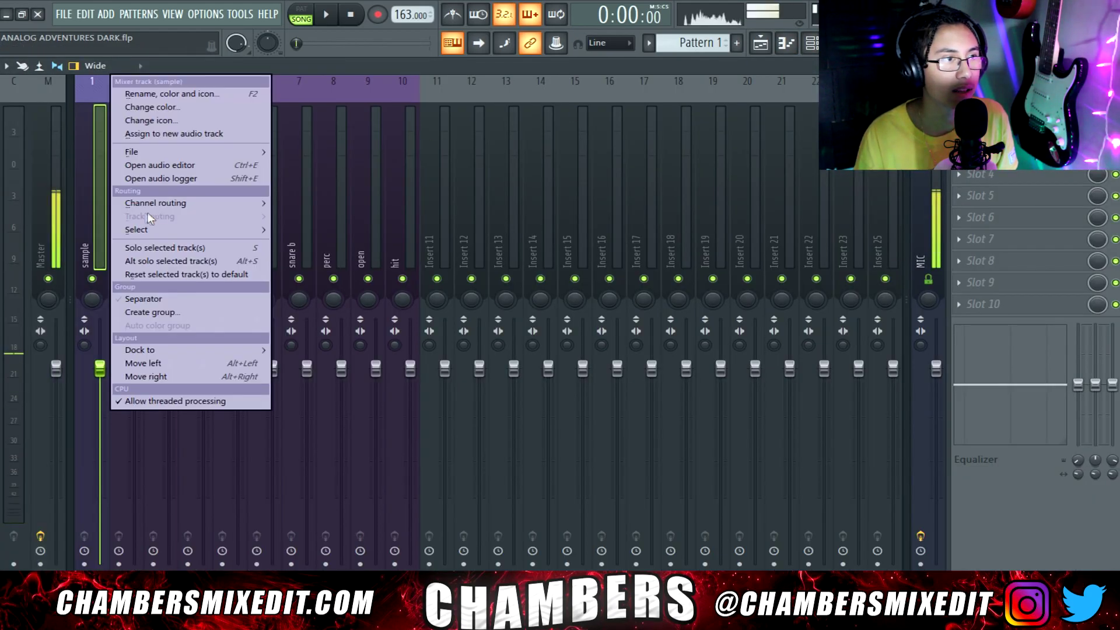
mouse_move(174, 210)
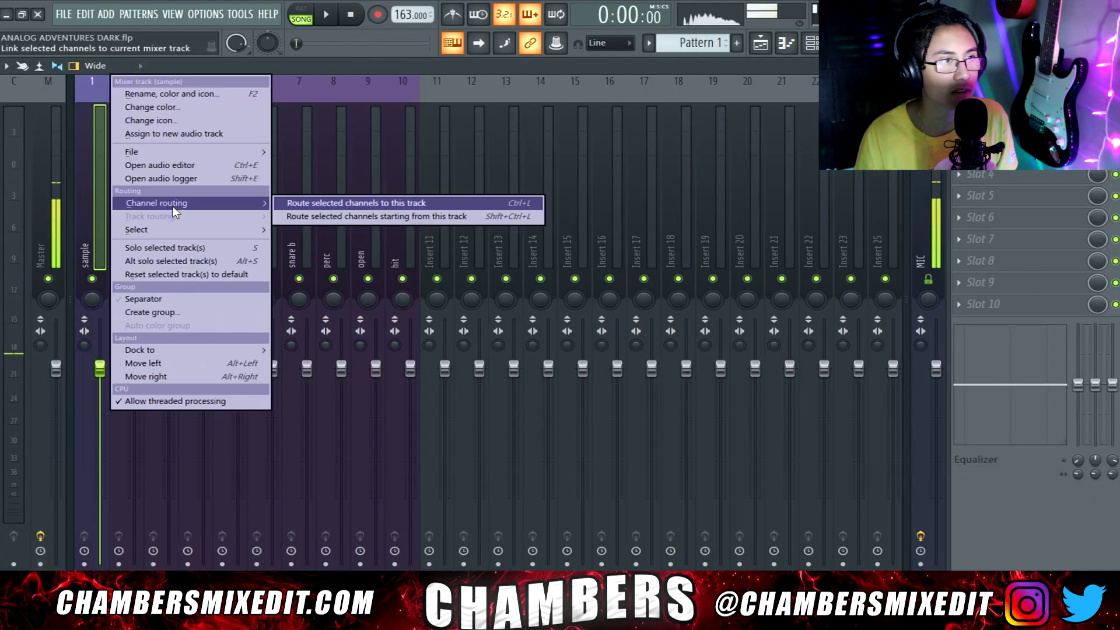
click(296, 206)
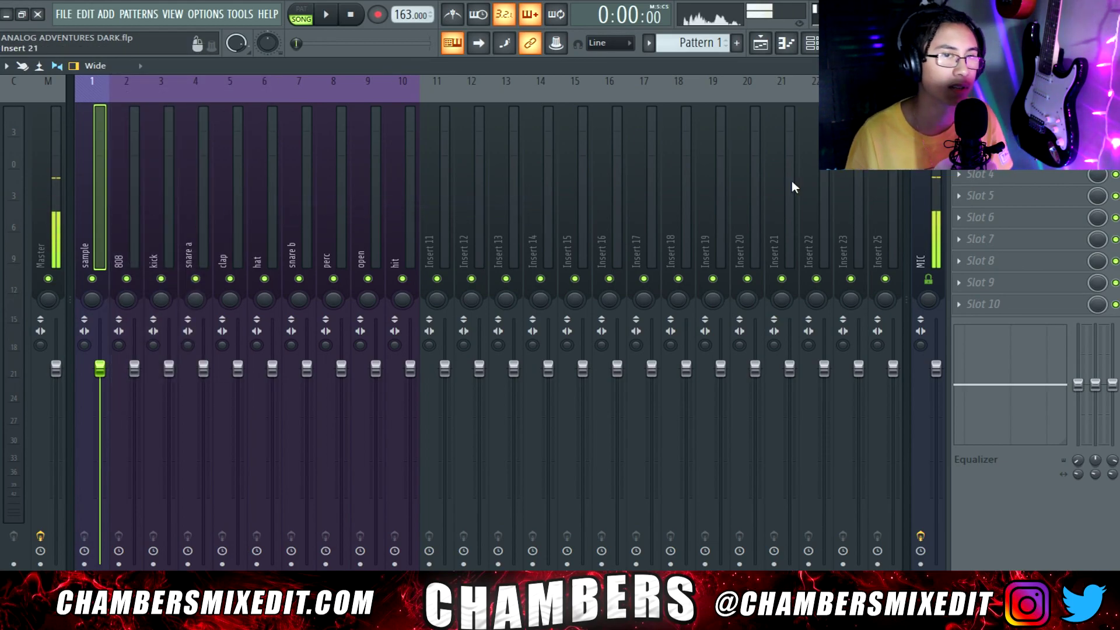
Step: Cut the sample mixer track's low EQ band to -18 at 90 Hz and slightly widen its stereo separation
key(space)
key(space)
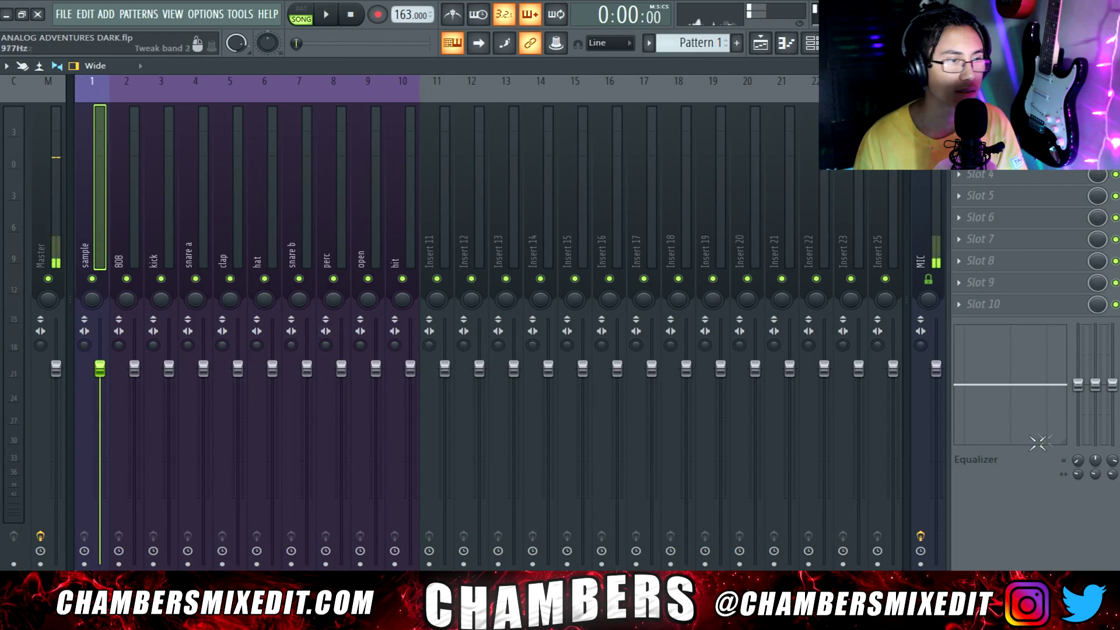
key(space)
drag(1079, 390, 1078, 480)
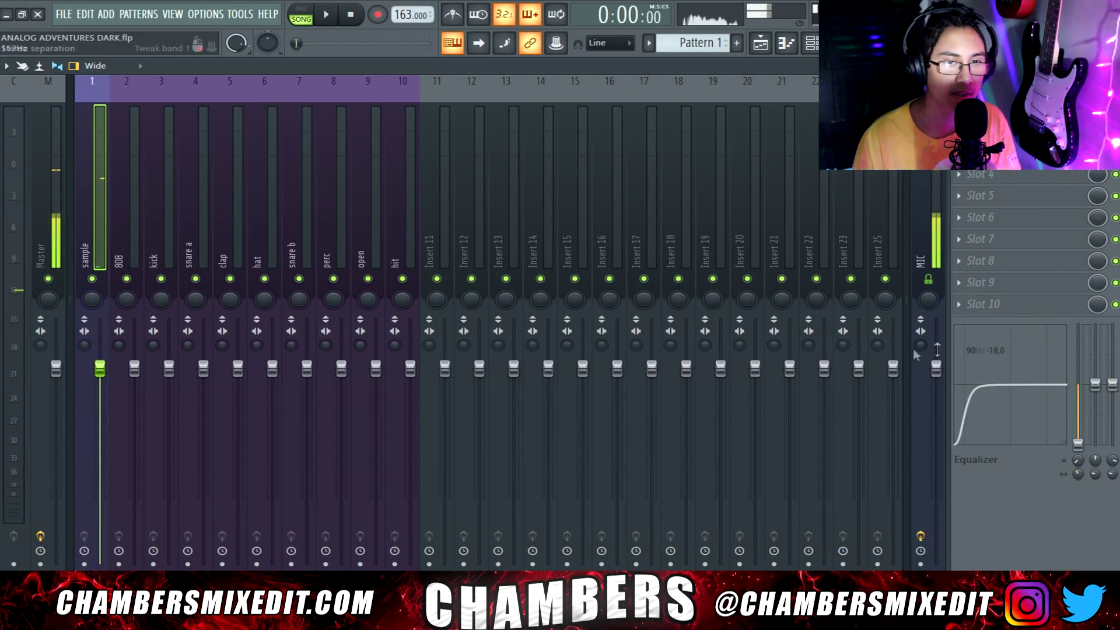
drag(84, 345, 84, 350)
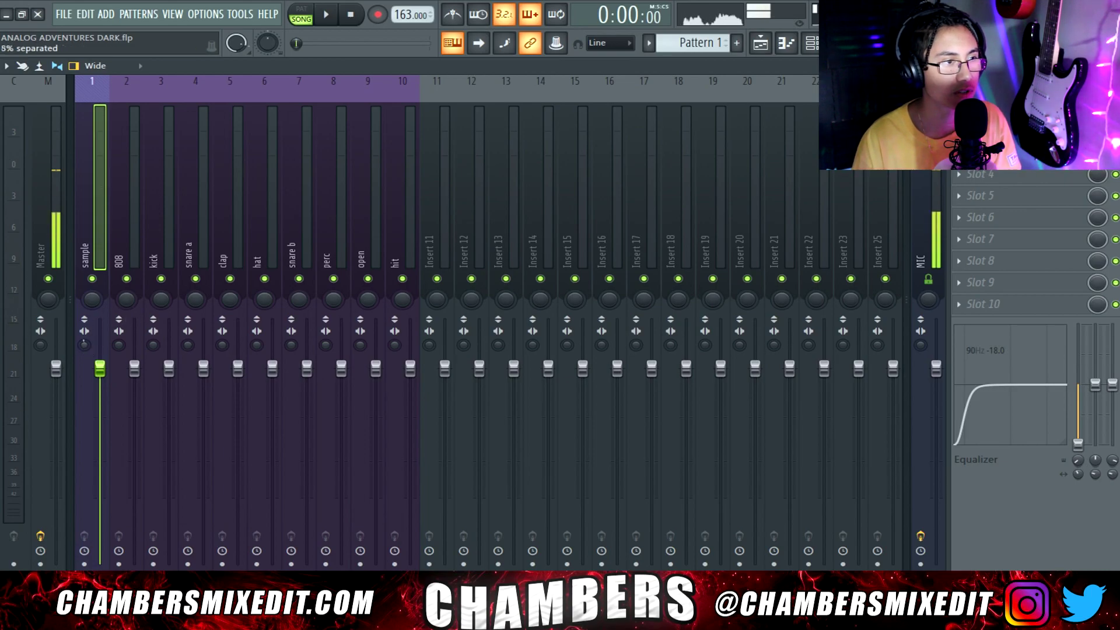
key(space)
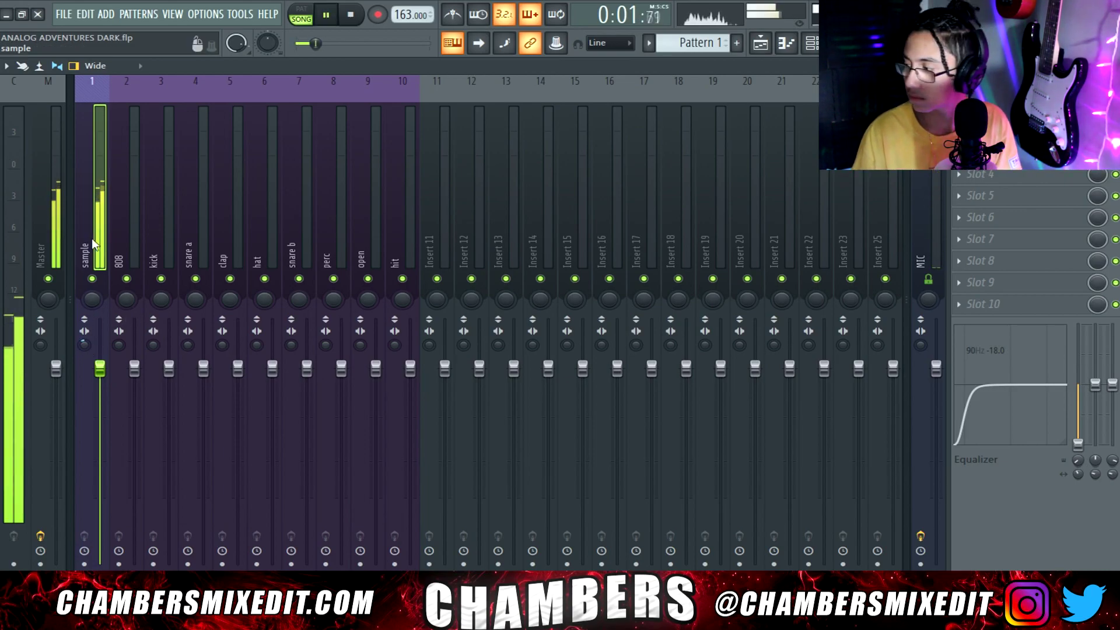
key(space)
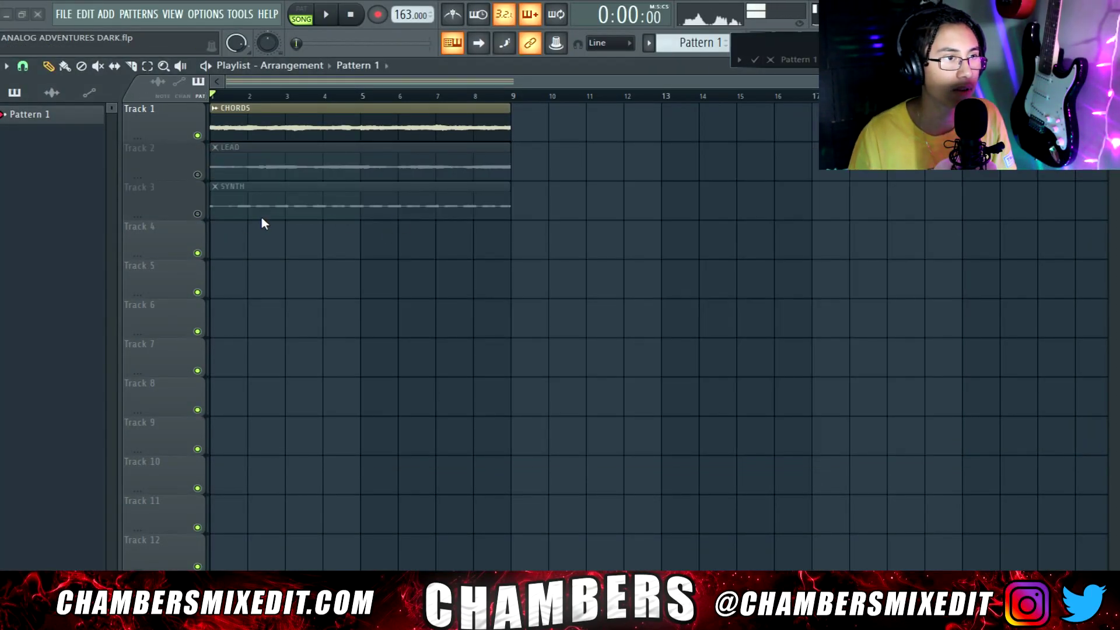
Step: Place Pattern 1 in the playlist beneath the stems and open the 808 channel in the piano roll
click(255, 222)
click(792, 52)
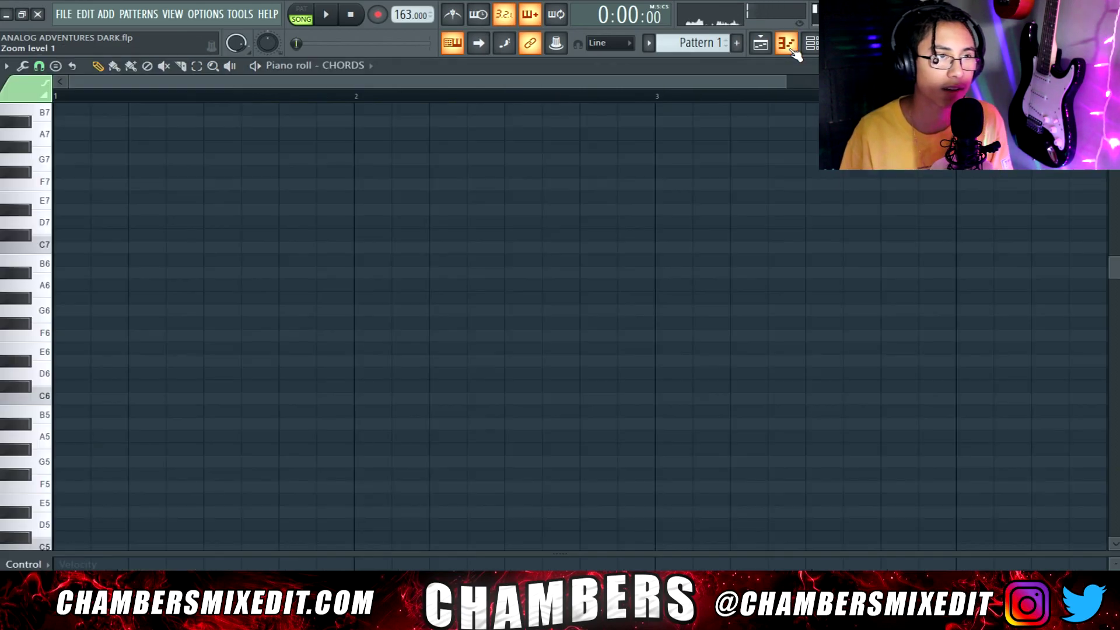
click(345, 66)
click(408, 144)
Step: Draw three F#5 notes for the 808 across bars 1 and 2, starting the first at the beginning of bar 1
key(space)
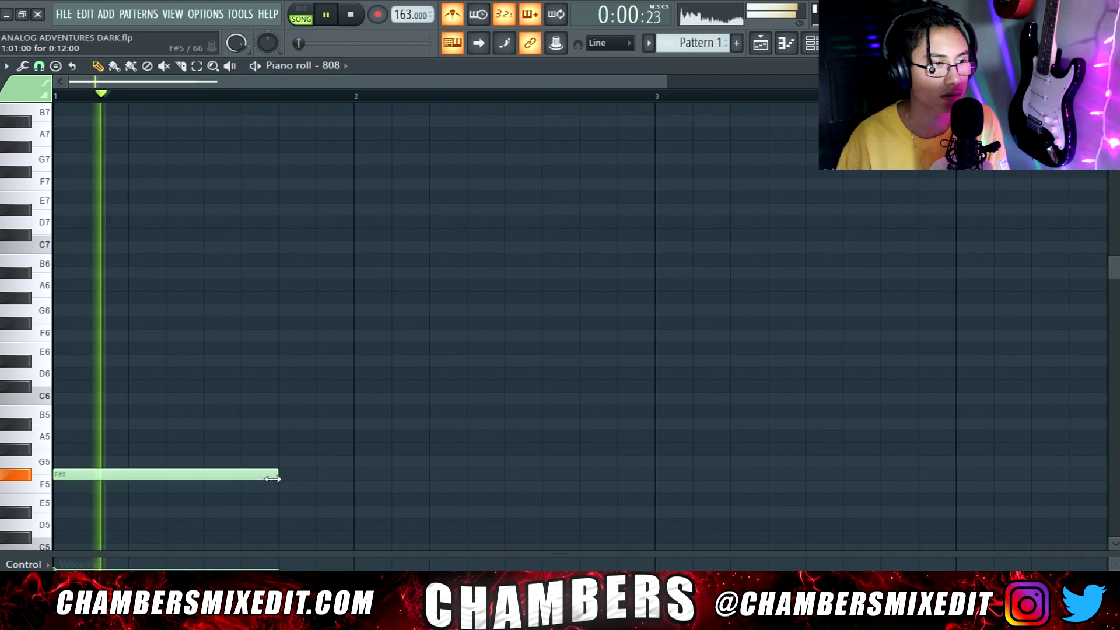
click(315, 474)
drag(545, 473, 436, 474)
click(438, 474)
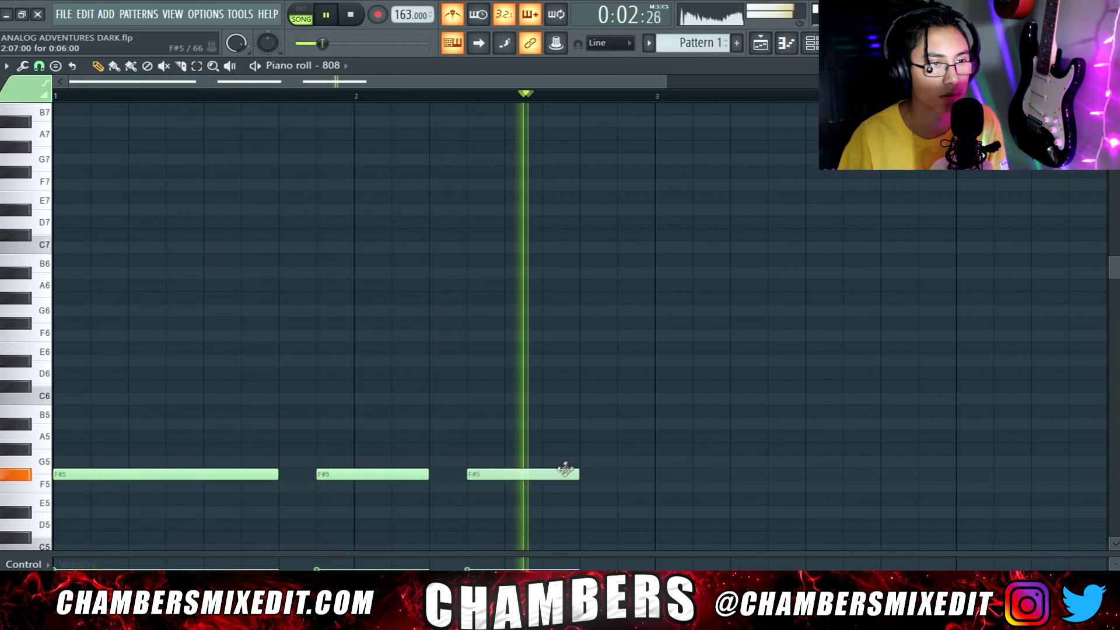
key(space)
Step: Add a short E5 note at the end of bar 2 and an F#5 at bar 3, and join the 808 notes legato
click(619, 501)
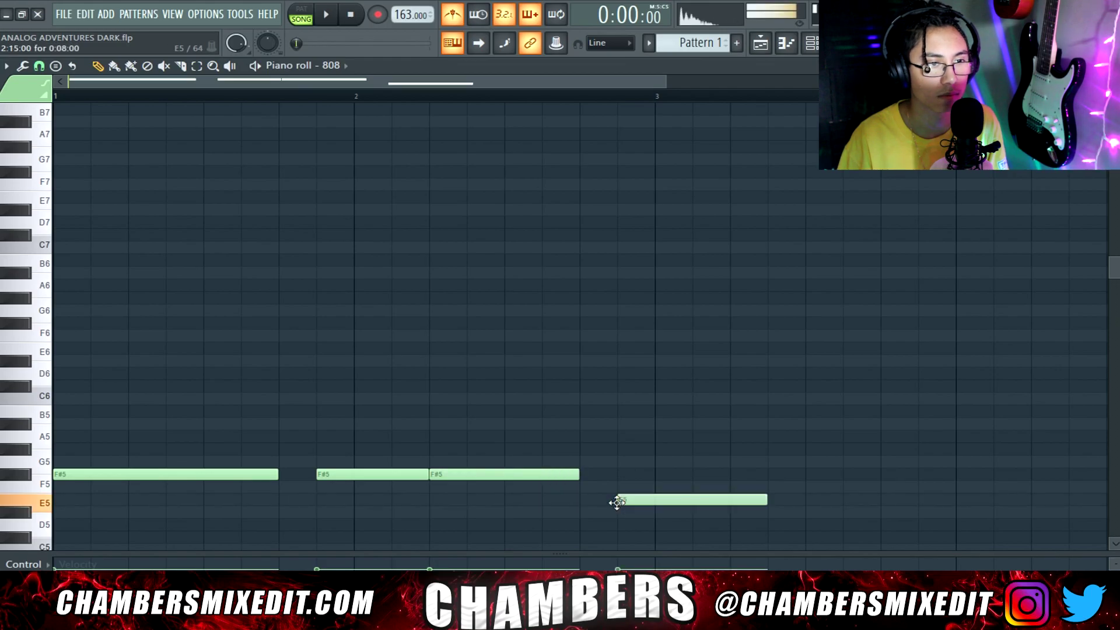
key(space)
drag(768, 500, 657, 502)
click(658, 461)
drag(659, 461, 659, 474)
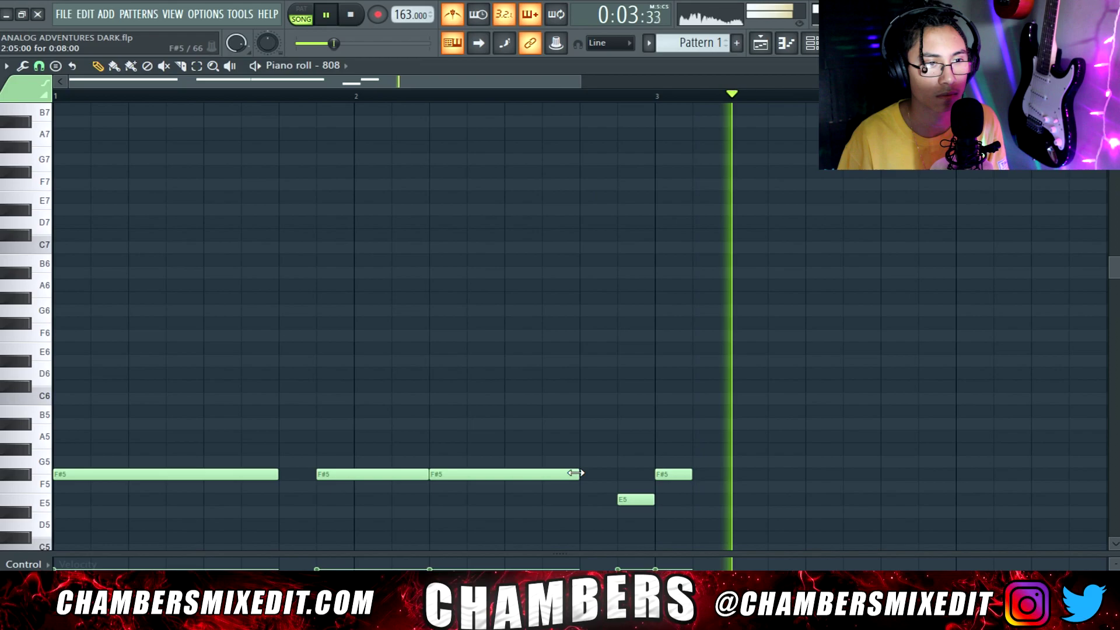
key(ctrl+l)
scroll(873, 453, down, 2)
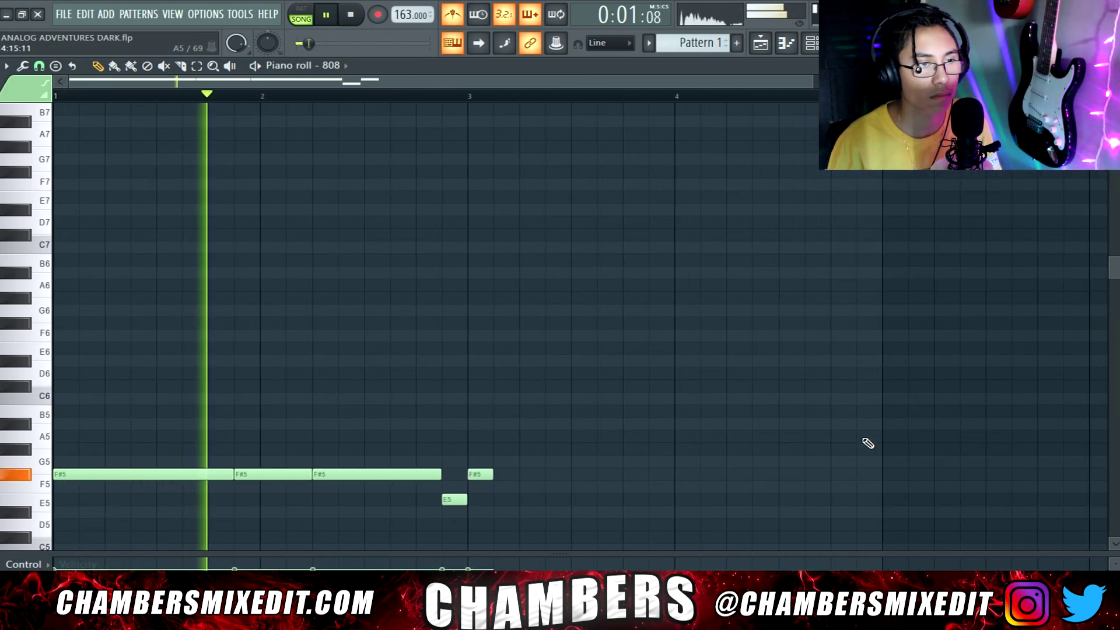
Step: Lengthen the F#5 note in bar 3, add another F#5 after it, and fill the rest of bar 4 with two C#6 notes
drag(489, 474, 622, 474)
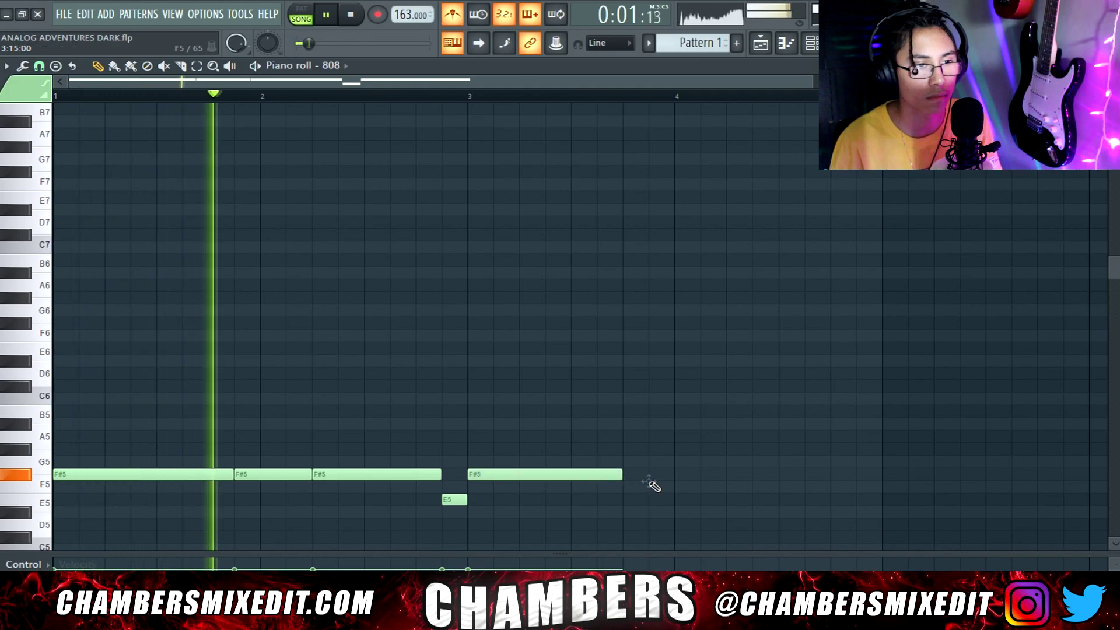
click(651, 475)
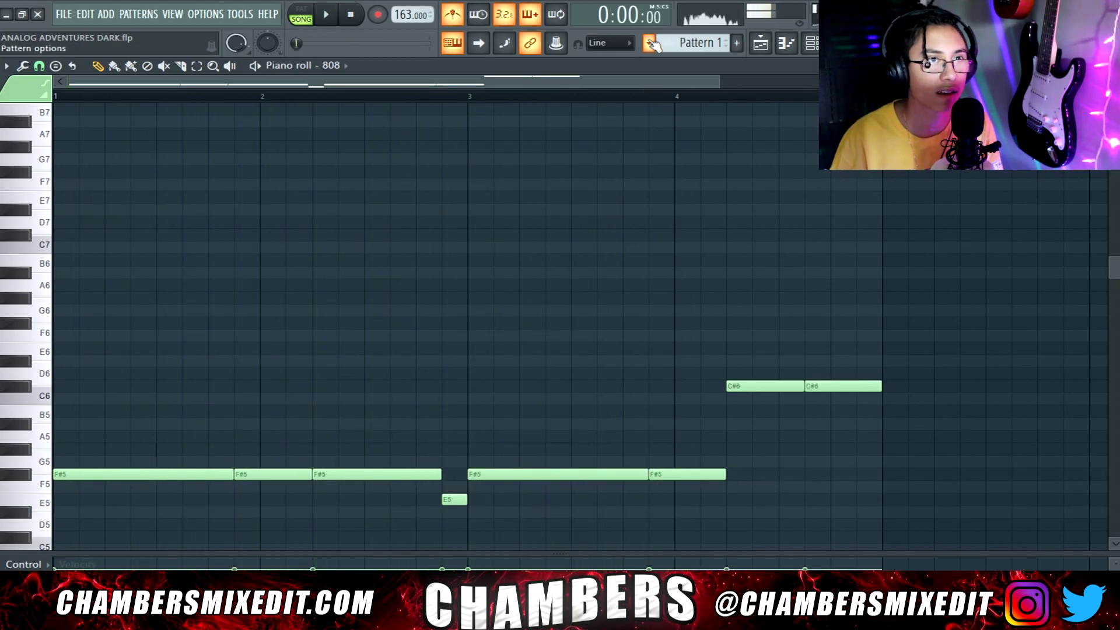
Step: Clone Pattern 1 as Pattern 2 and place the clone at bar 5 on Track 4 of the playlist
click(652, 44)
click(729, 188)
key(F5)
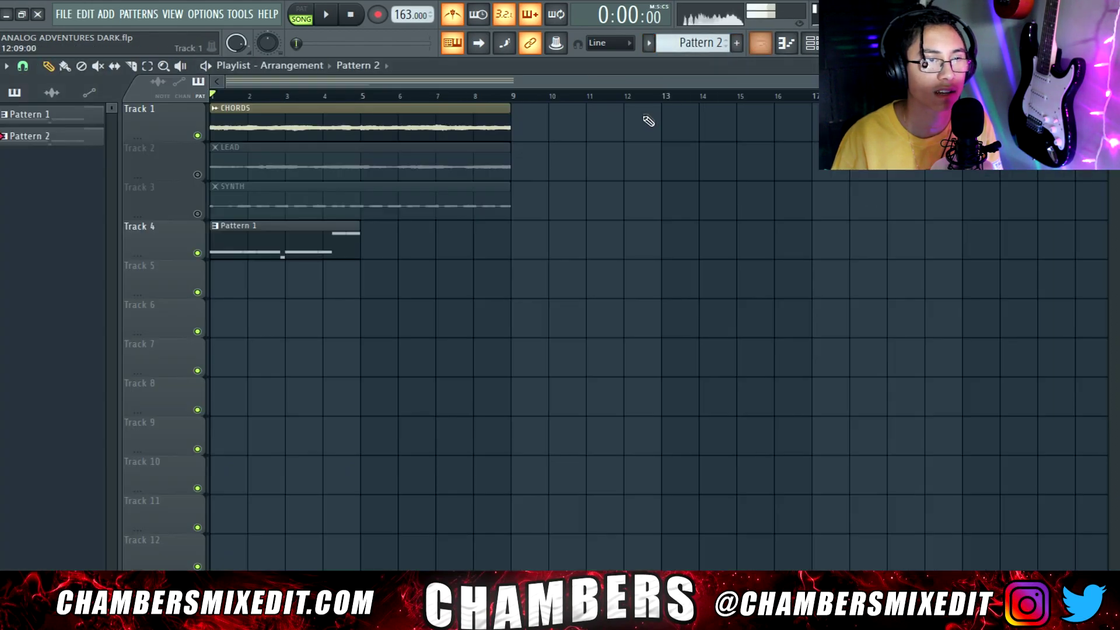
click(392, 245)
Step: Play from bar 5, open Pattern 2's 808 notes and raise the short E5 note at the end of bar 2
click(359, 93)
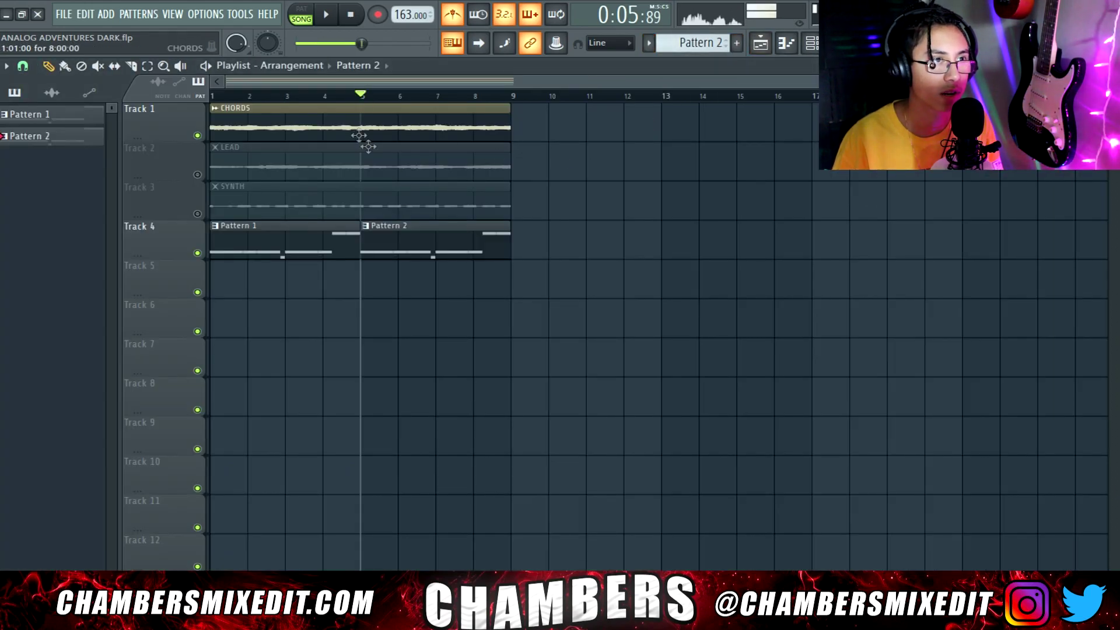
key(space)
double_click(394, 227)
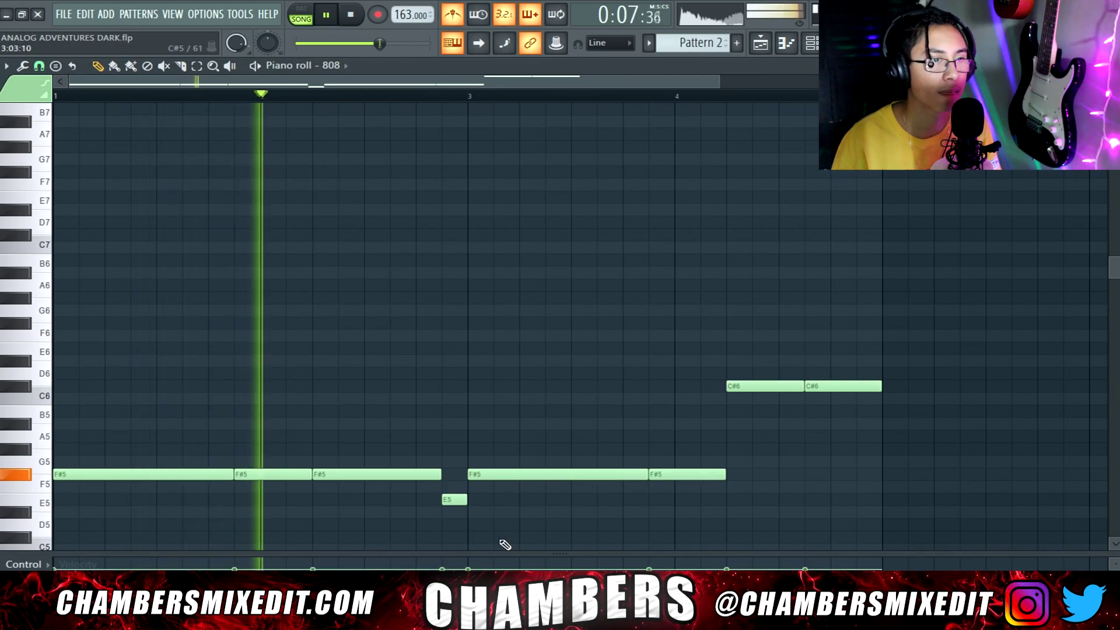
drag(453, 512, 454, 456)
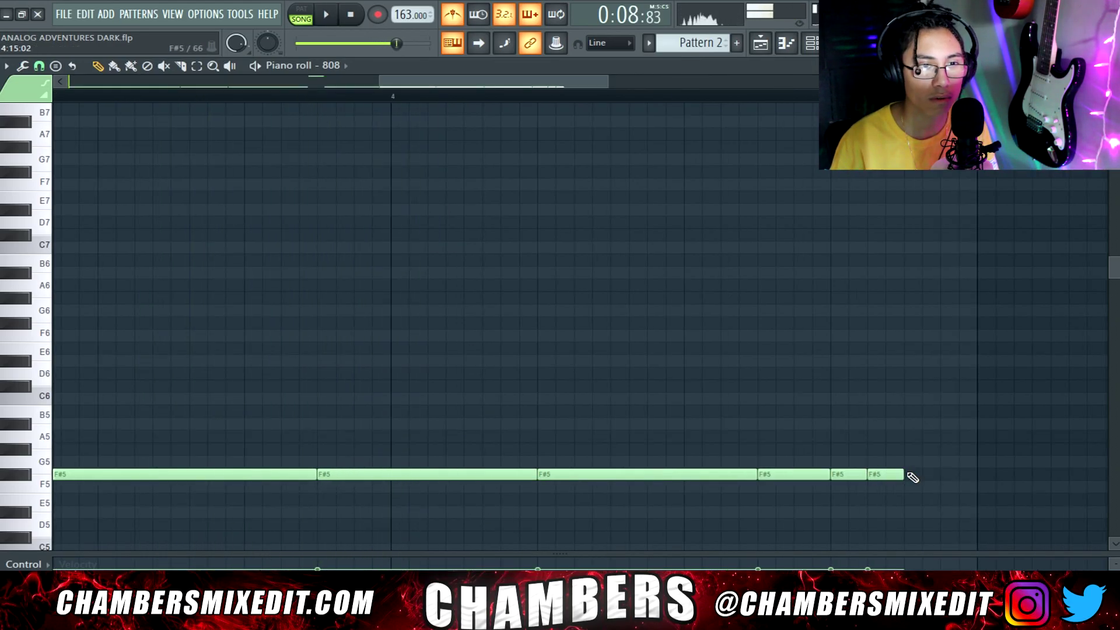
Step: Build a run of short F#5 notes near the end of bar 4 in Pattern 2, the first three half a step long
click(912, 478)
key(space)
mouse_move(840, 477)
mouse_down()
mouse_move(823, 477)
mouse_move(854, 476)
mouse_up()
key(space)
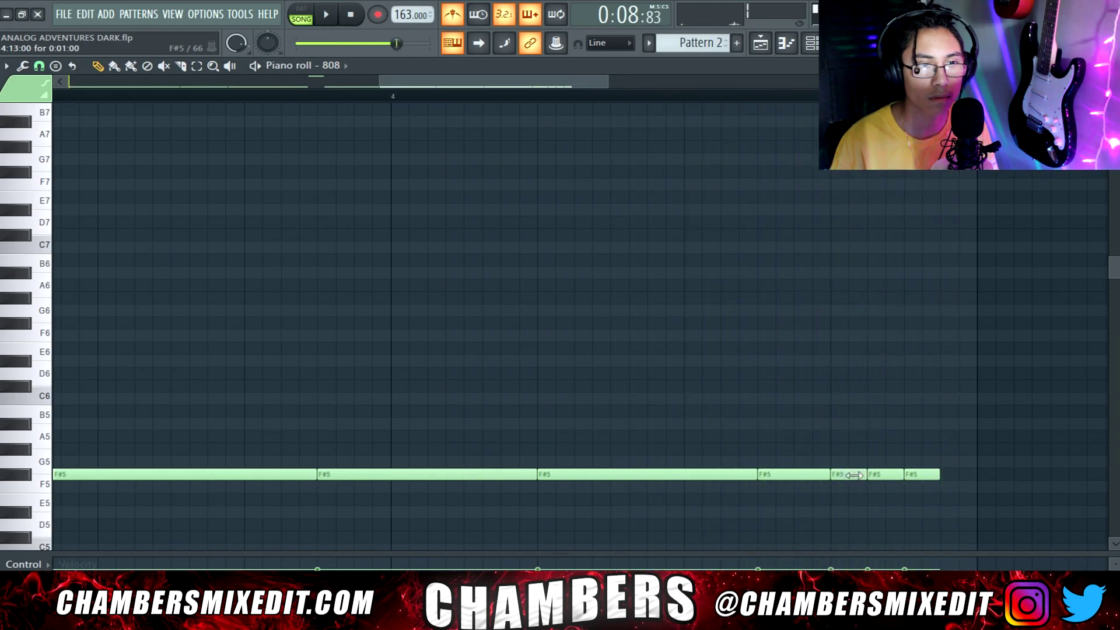
click(858, 475)
key(space)
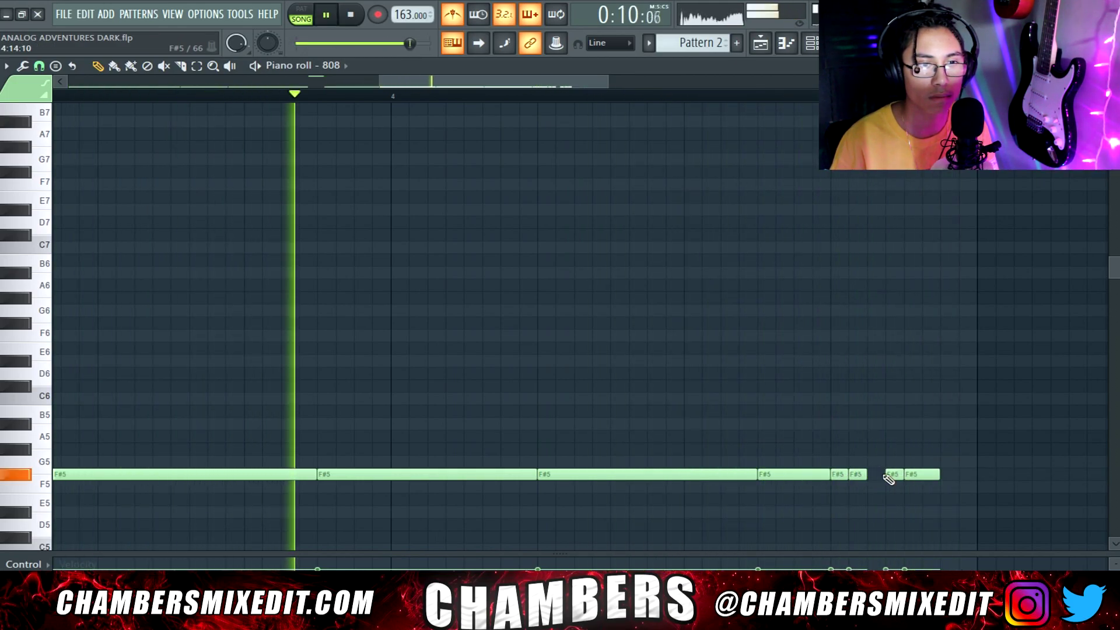
key(space)
drag(914, 474, 852, 476)
Step: Transpose the run of short F#5 notes up to C#6 and extend its last note to the end of bar 4
key(space)
key(shift+Up)
key(shift+Up)
key(shift+Up)
key(shift+Up)
key(shift+Up)
key(shift+Up)
key(shift+Up)
key(shift+Up)
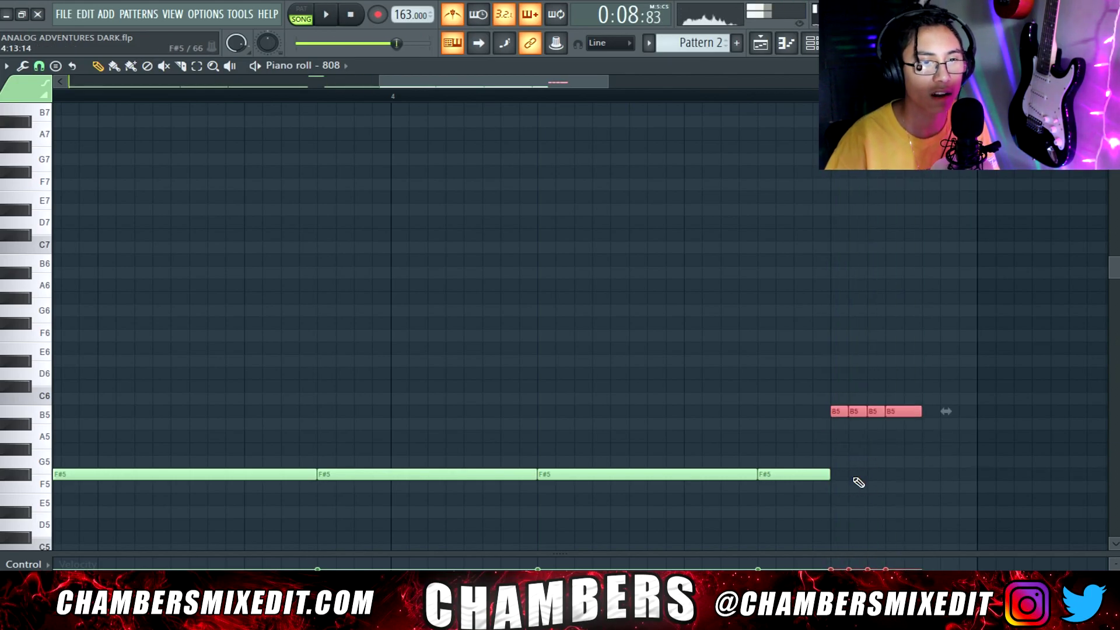
key(shift+Down)
drag(921, 386, 976, 386)
key(space)
key(F5)
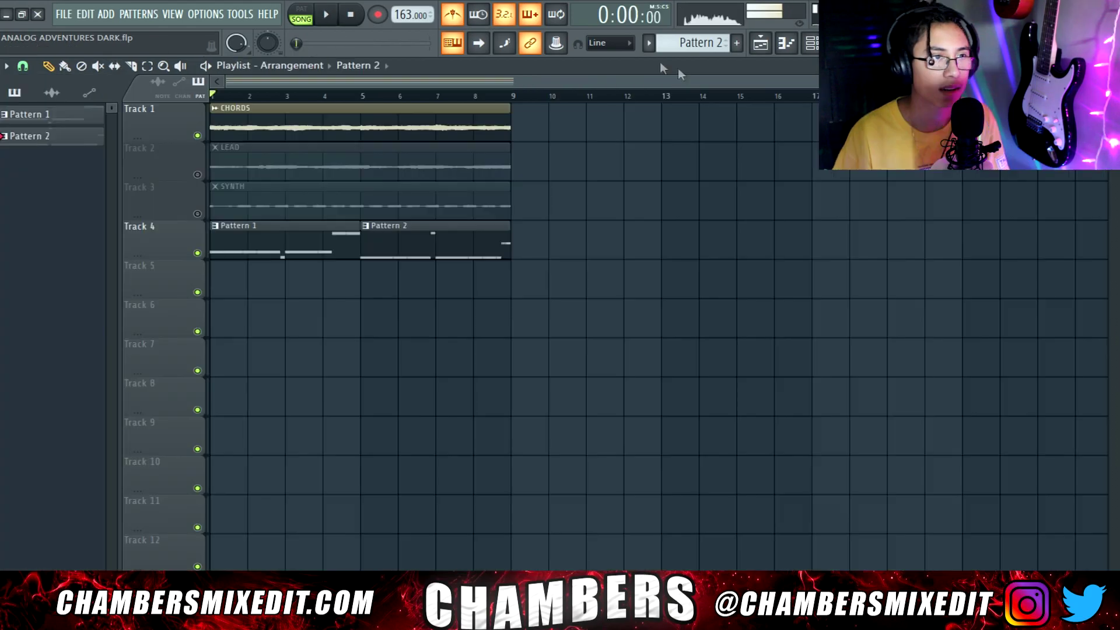
Step: Create Pattern 3 and place it at bar 1 on Track 5 of the playlist
click(741, 49)
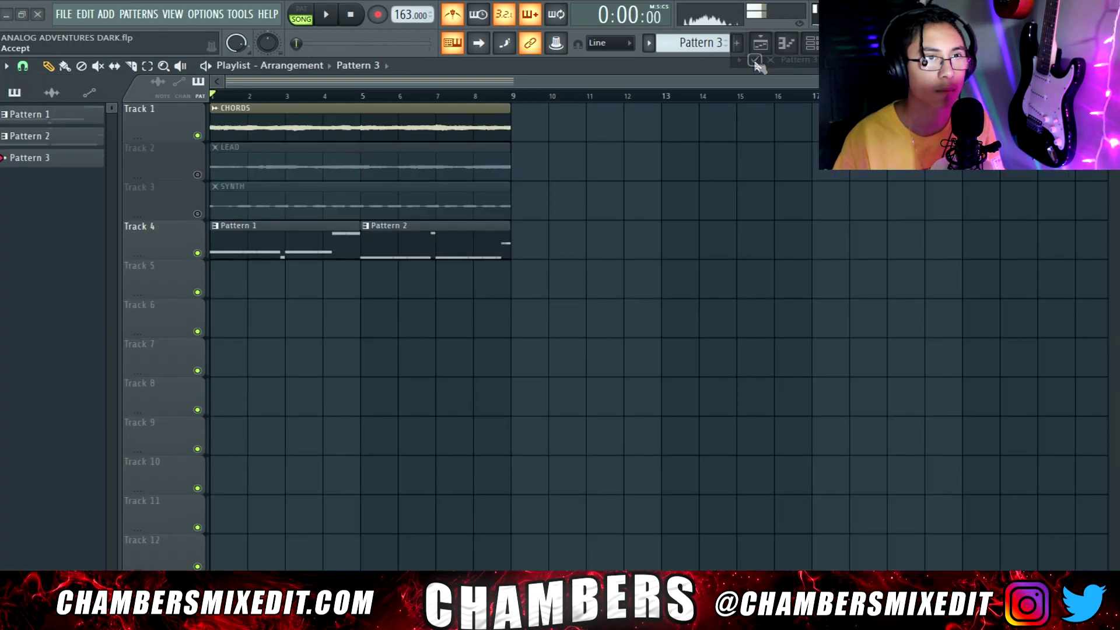
click(233, 288)
key(F6)
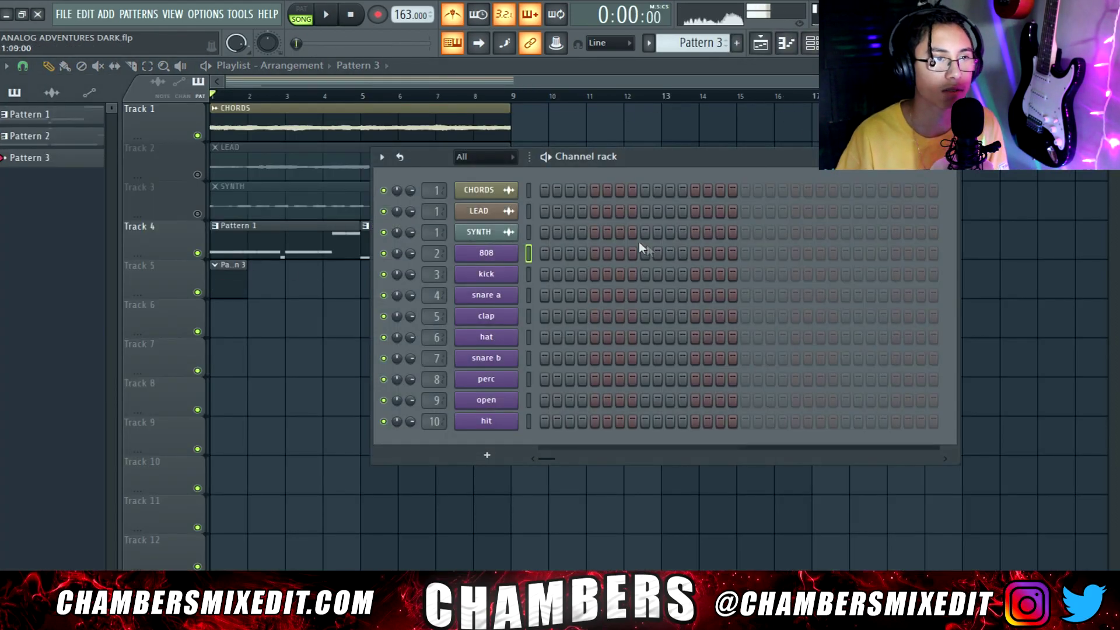
Step: Program snare a hits on steps 9 and 25 of Pattern 3
key(space)
click(645, 295)
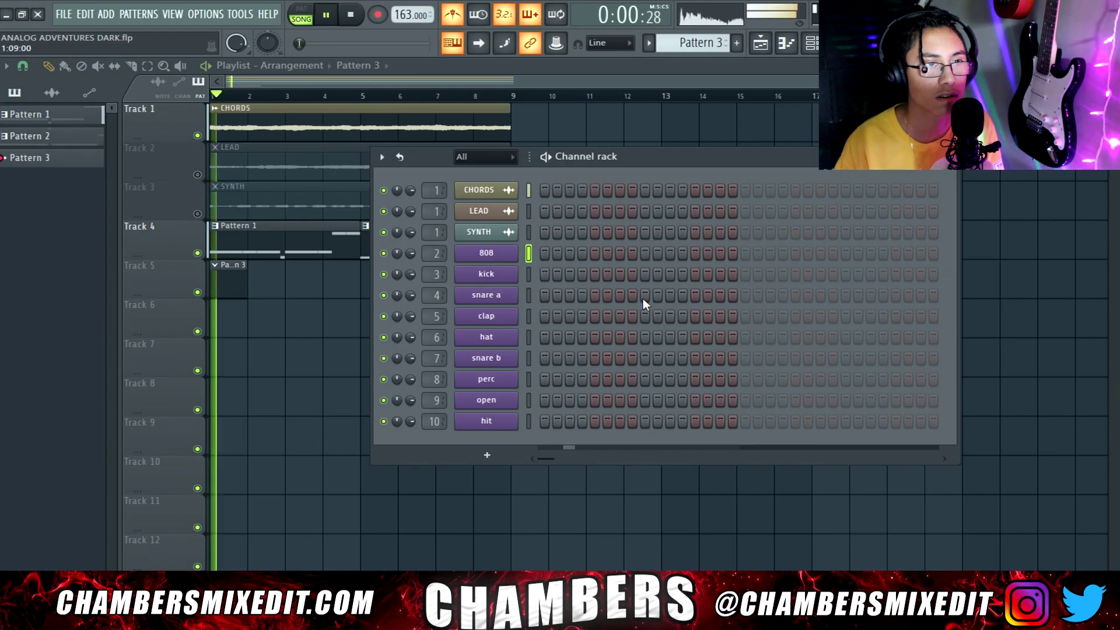
click(845, 295)
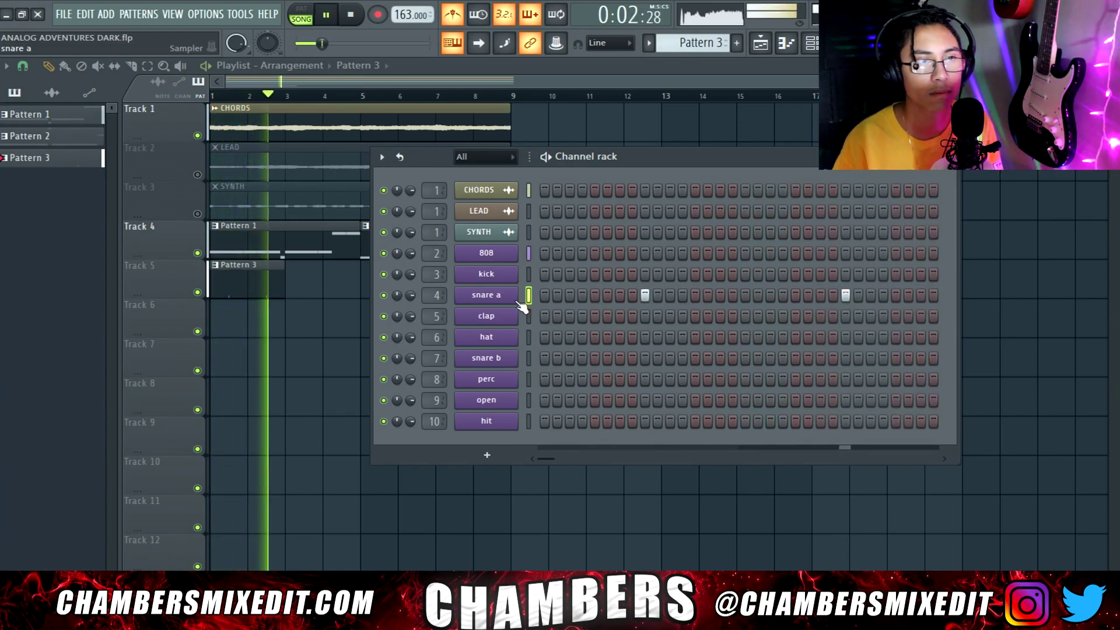
Step: Repeat the two-bar Pattern 3 clip along Track 5 through bar 8
click(309, 281)
drag(309, 281, 261, 282)
key(ctrl+b)
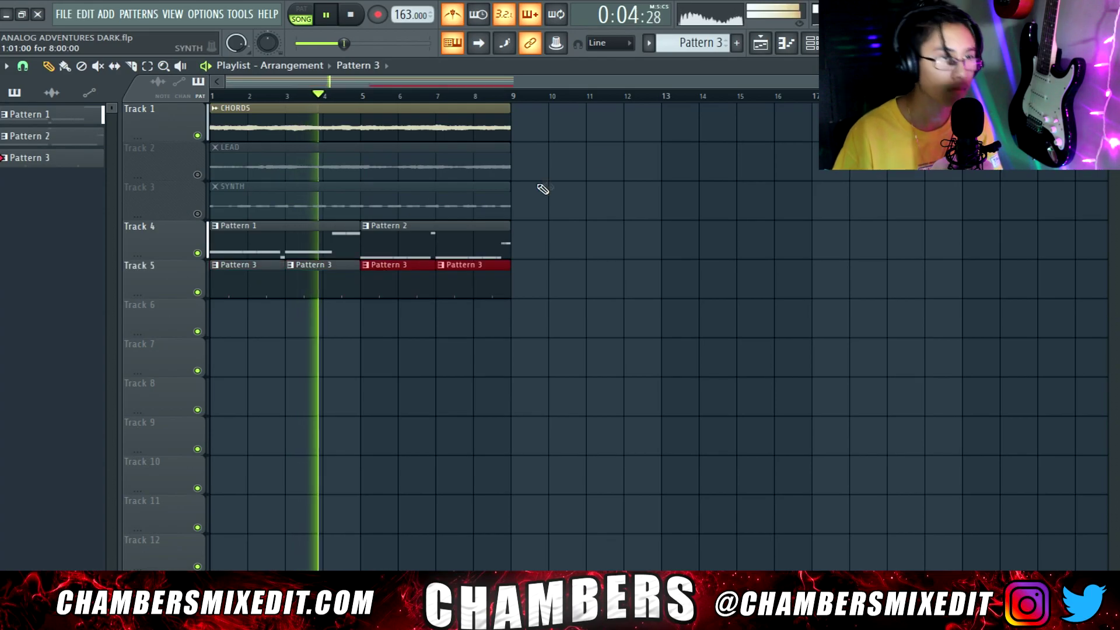
Step: Create Pattern 4 and place it at bar 1 on Track 6, then stop playback
click(737, 44)
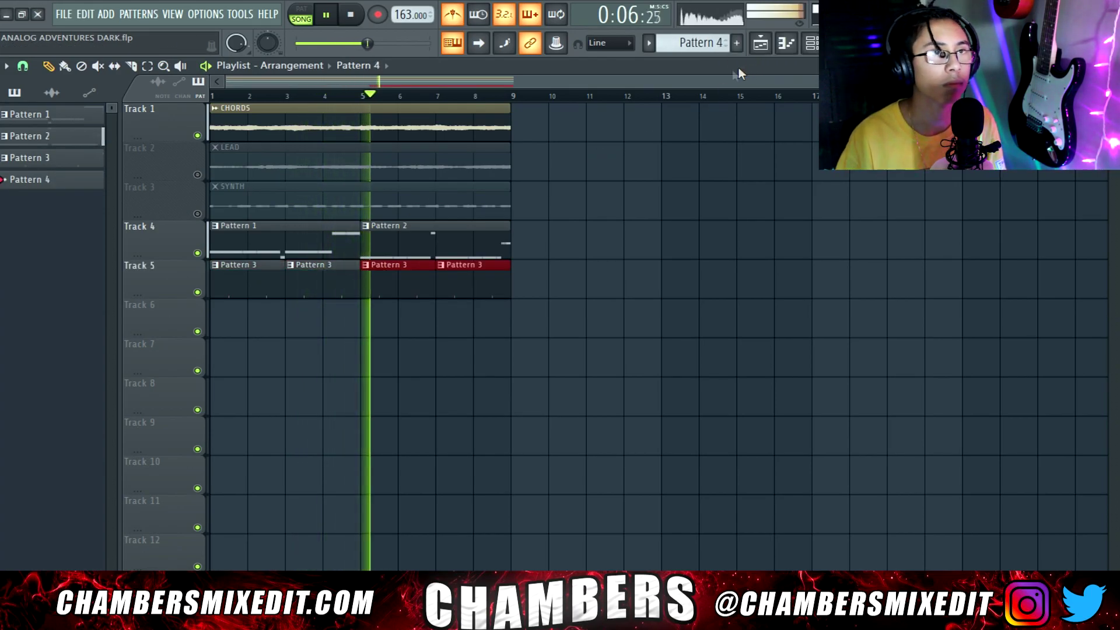
click(214, 309)
key(space)
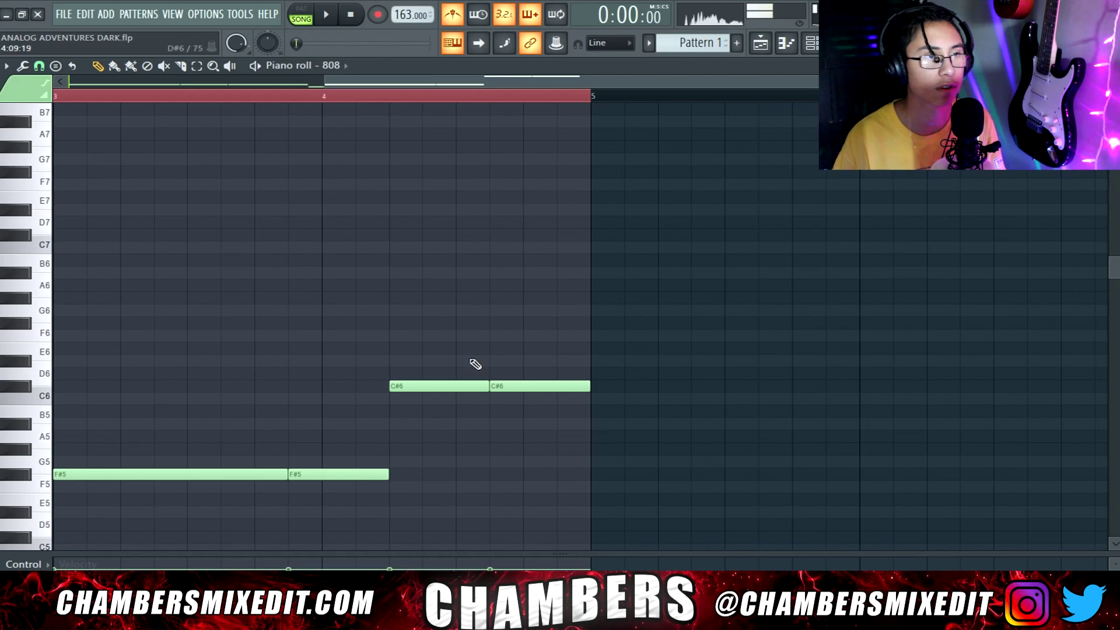
Step: Transpose the two C#6 notes in bar 4 of Pattern 1 down to F#5 and deselect them
drag(476, 365, 625, 431)
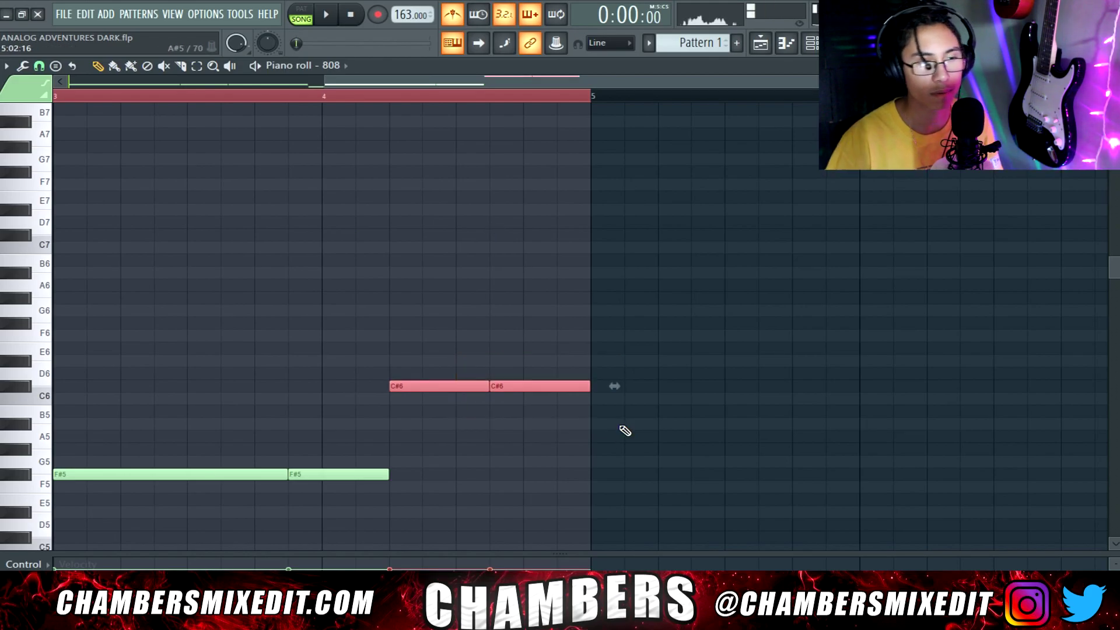
key(Down)
key(Down)
key(Down)
key(Down)
key(Down)
key(Down)
key(Down)
key(ctrl+d)
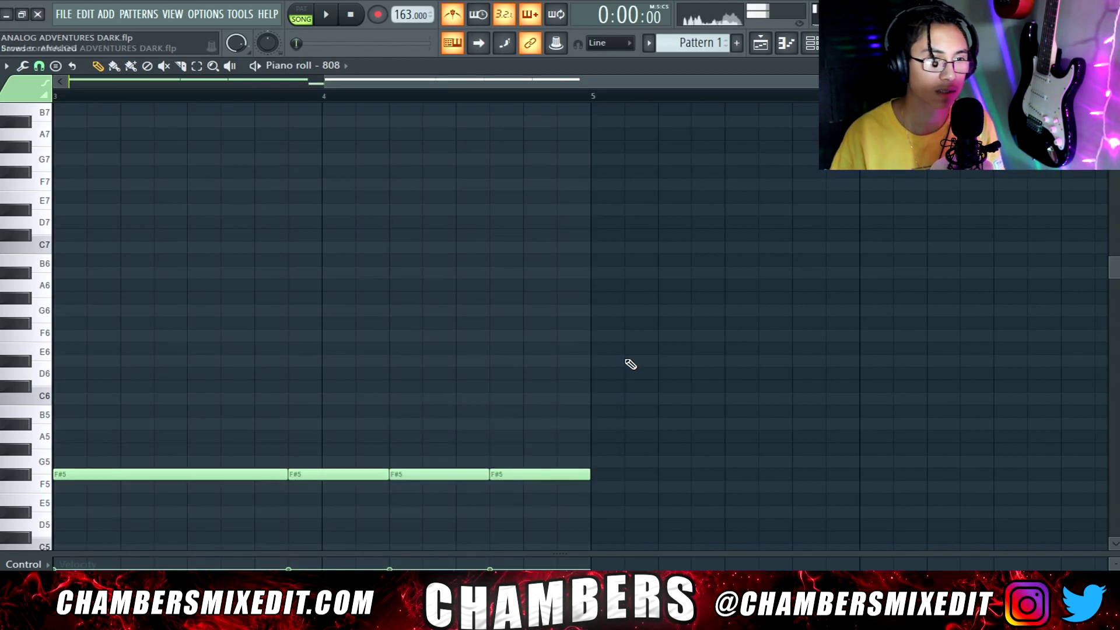
Step: Extend the Pattern 4 clip to two bars and program its clap hits on steps 9 and 25
click(761, 45)
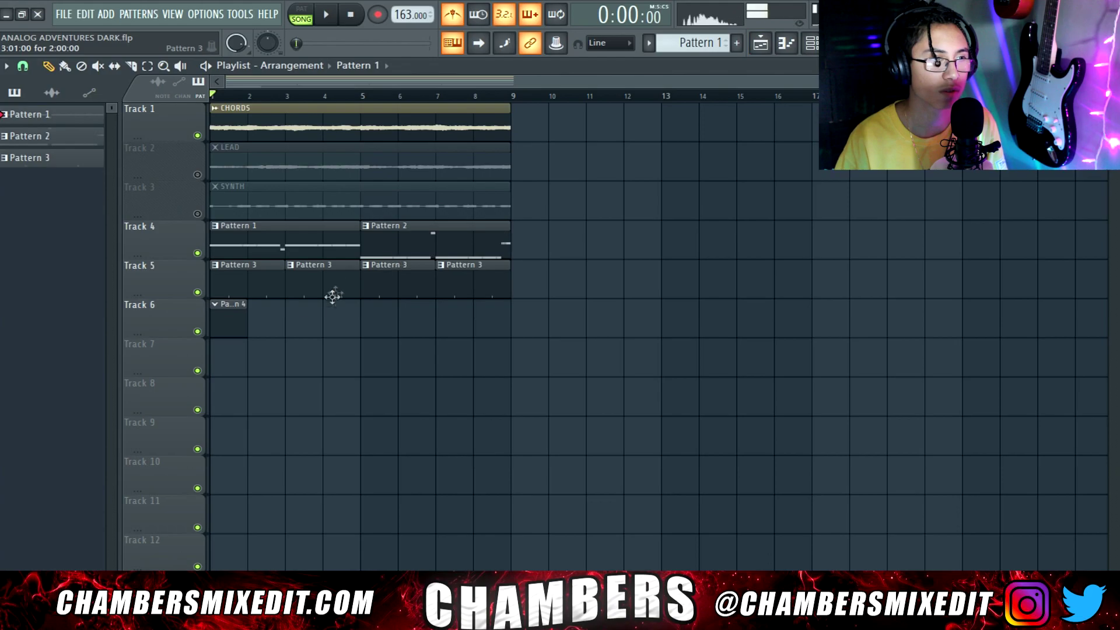
drag(245, 321, 282, 312)
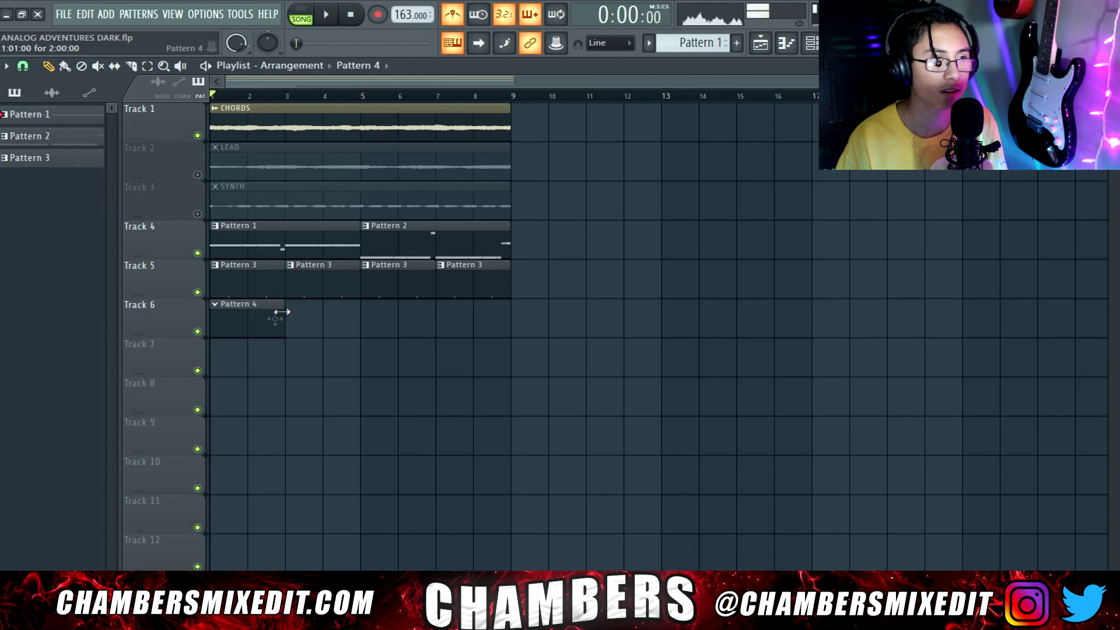
click(812, 43)
key(space)
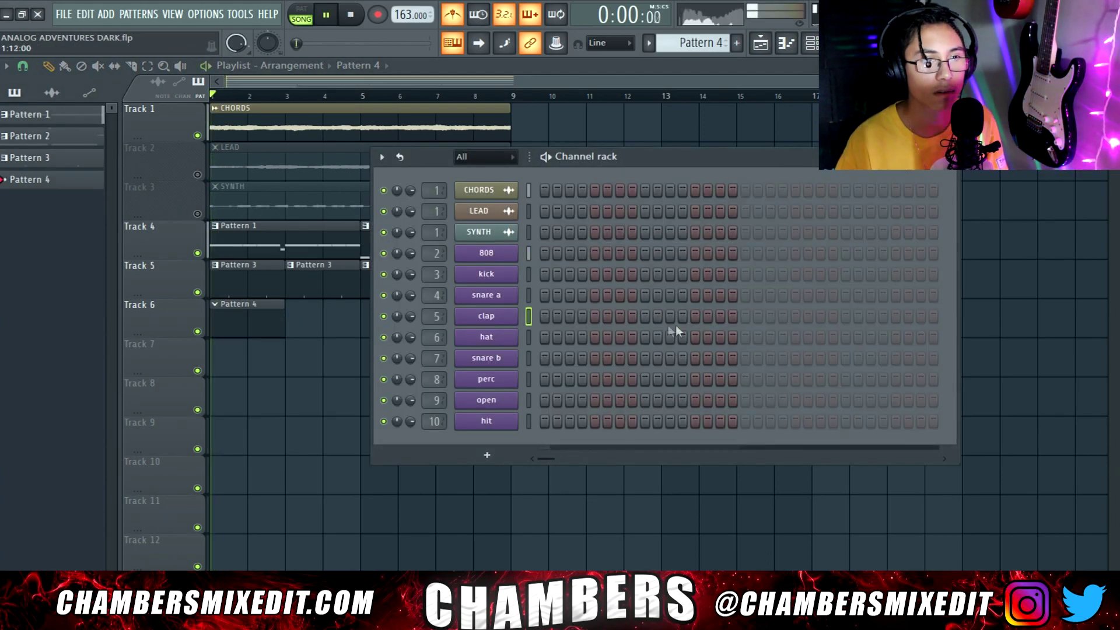
click(644, 316)
click(846, 316)
Step: Duplicate the two-bar Pattern 4 clip along Track 6 through bar 8
click(239, 326)
key(ctrl+b)
key(ctrl+b)
key(ctrl+b)
key(ctrl+d)
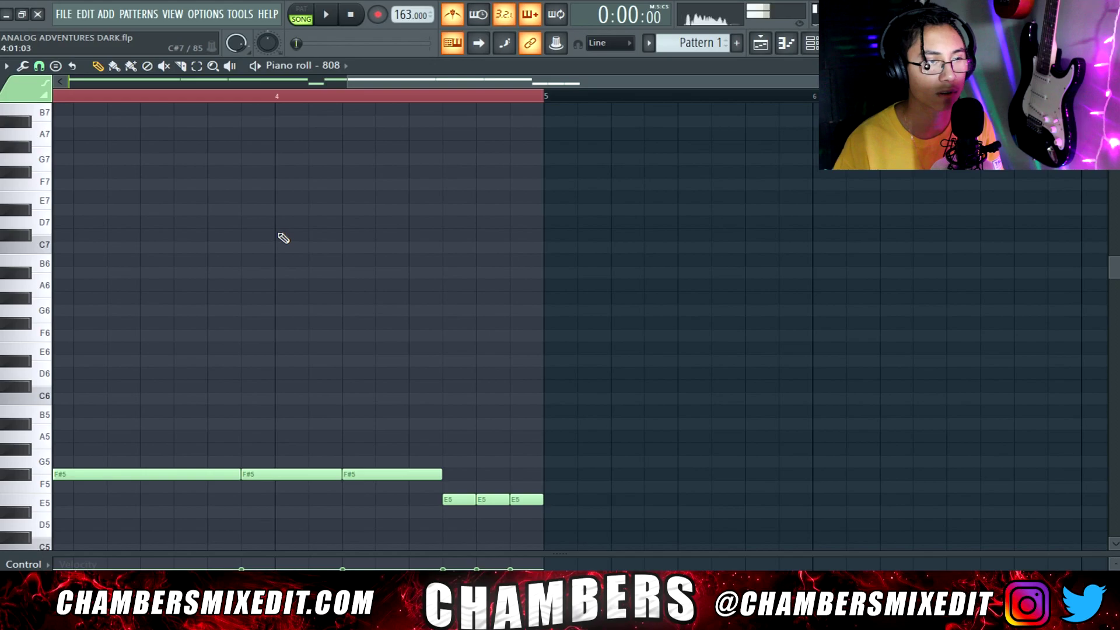
Step: Rework Pattern 1's closing E5 notes into two half-step notes and one lasting to the end of bar 4, and set snap to 1/2 beat
key(space)
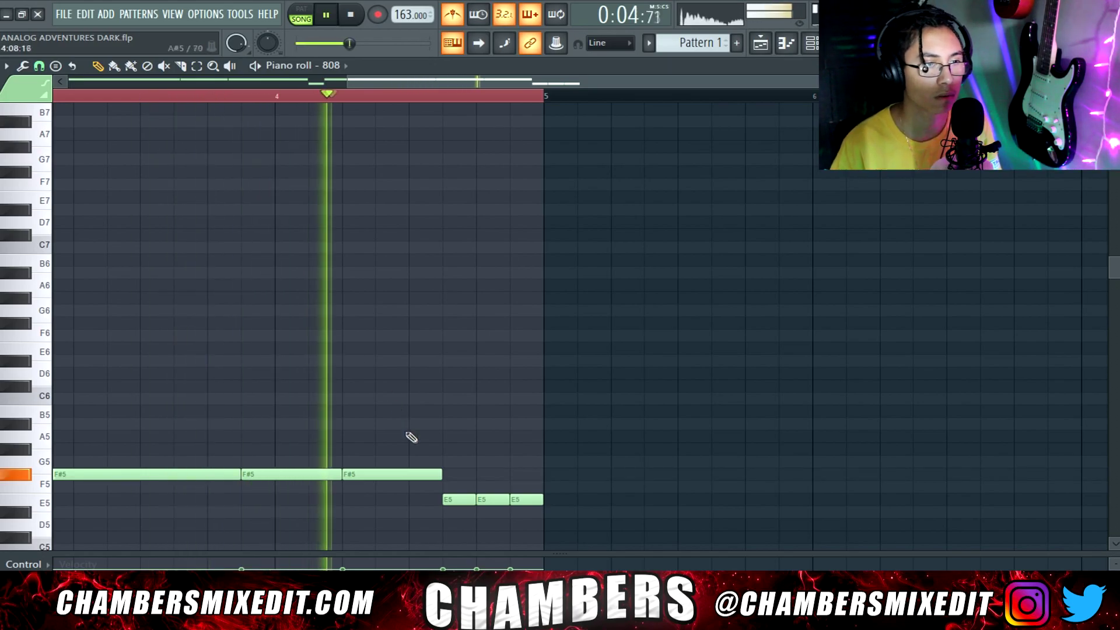
mouse_move(475, 500)
mouse_down()
mouse_move(459, 500)
mouse_move(481, 502)
mouse_up()
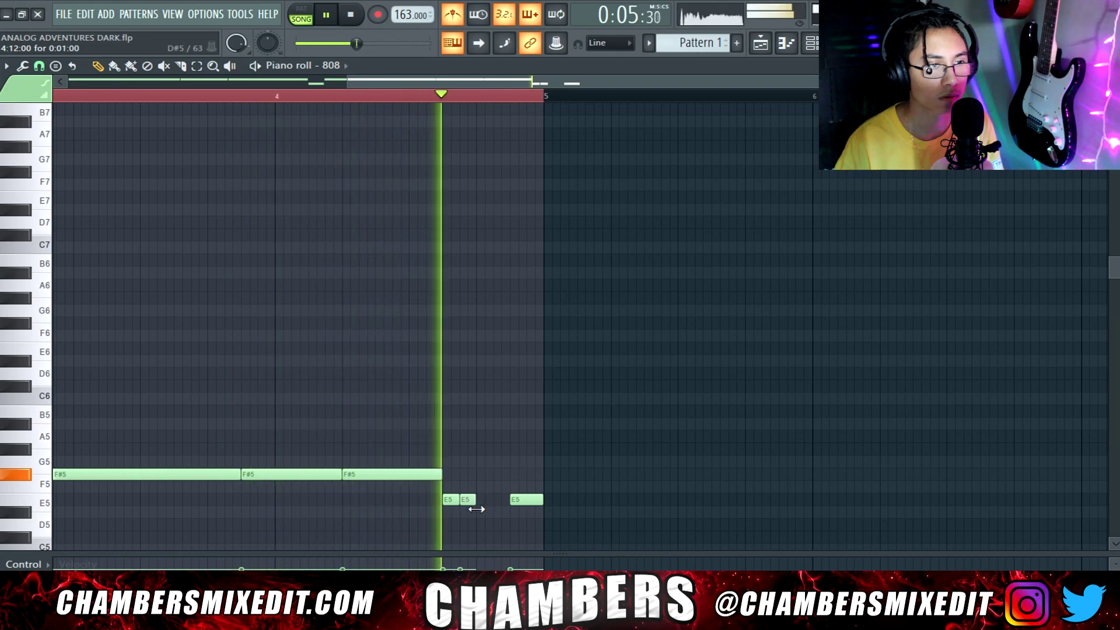
key(space)
drag(495, 500, 487, 500)
right_click(524, 500)
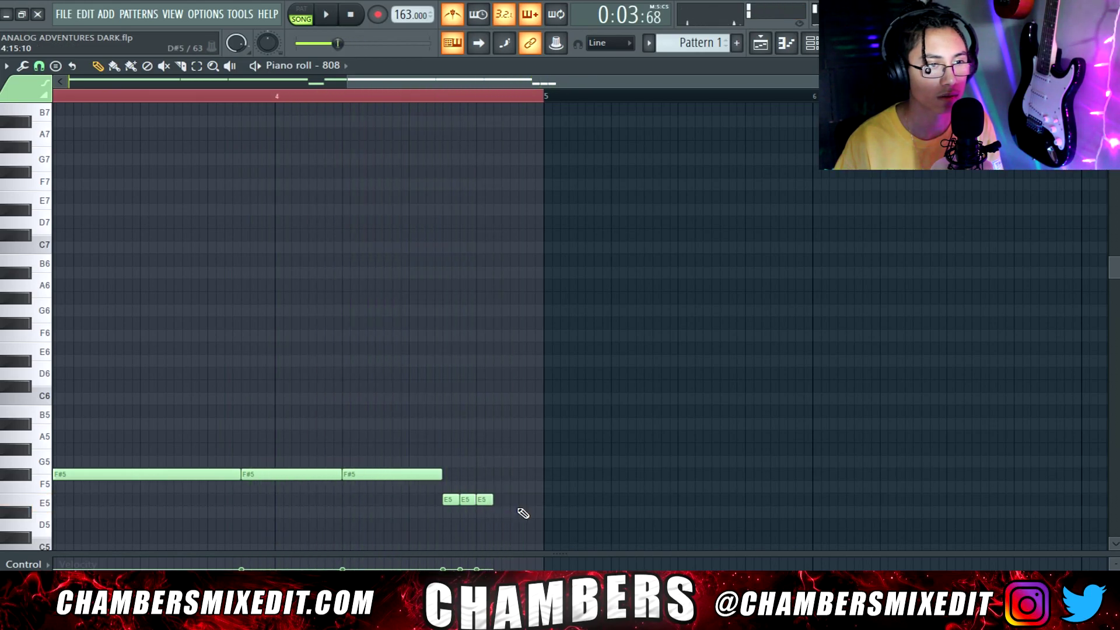
key(space)
drag(493, 500, 540, 498)
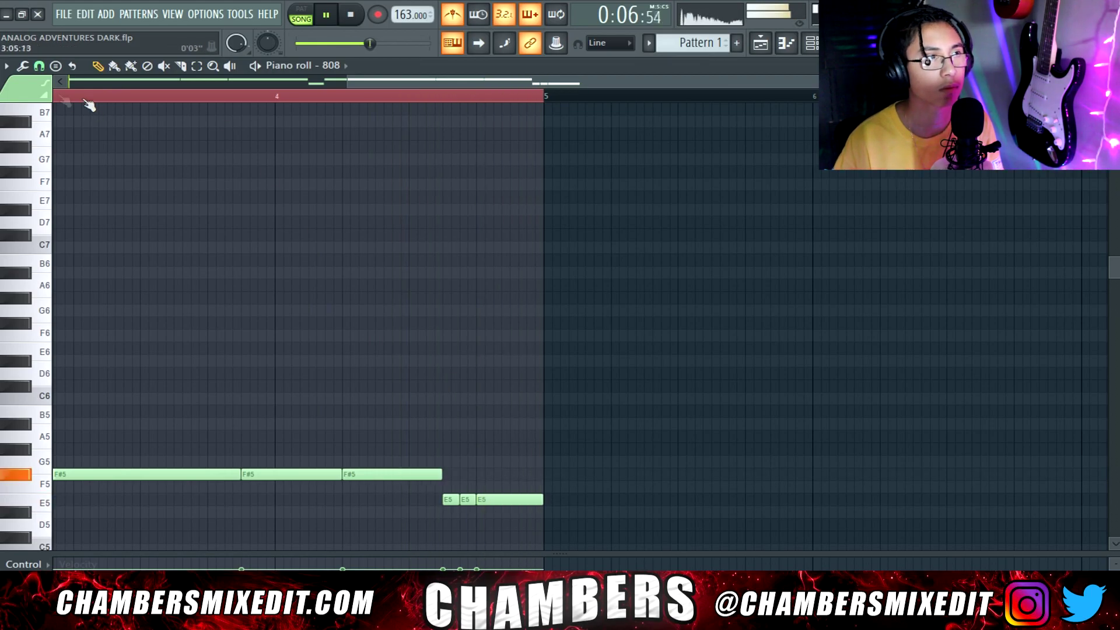
click(39, 66)
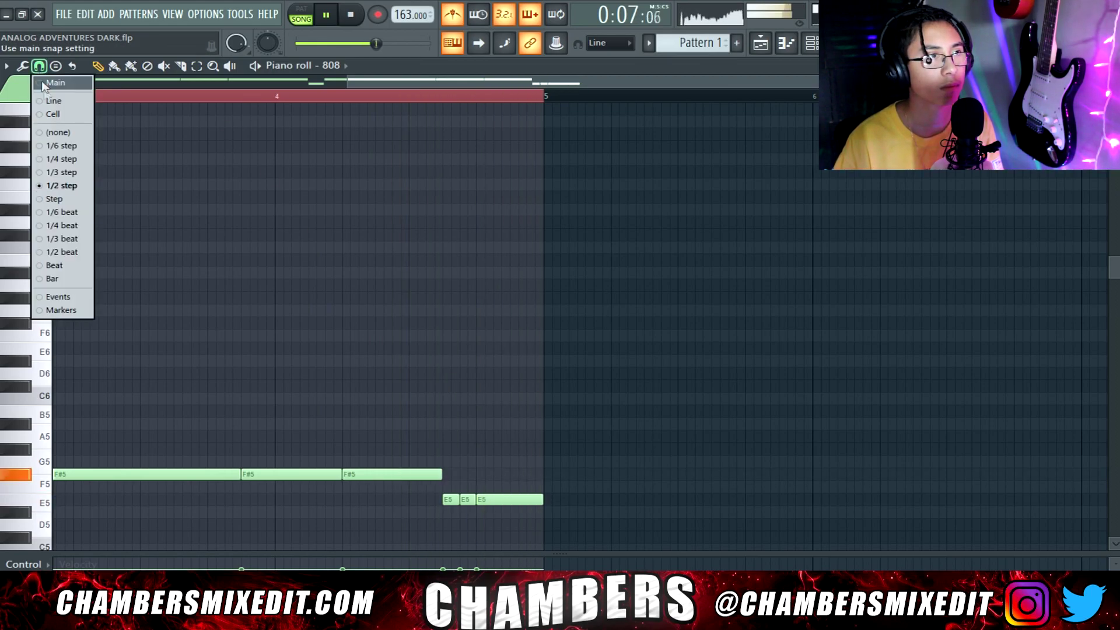
click(62, 252)
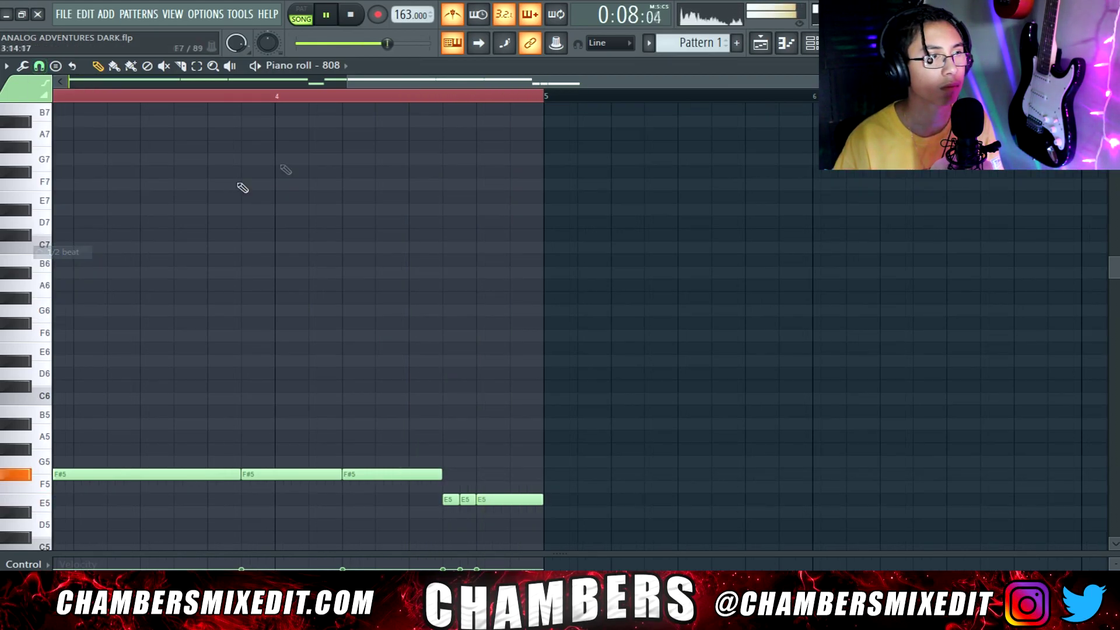
Step: Create Pattern 5 at bar 1 on Track 7 and fill its hat channel on every 2 steps
click(761, 42)
click(737, 43)
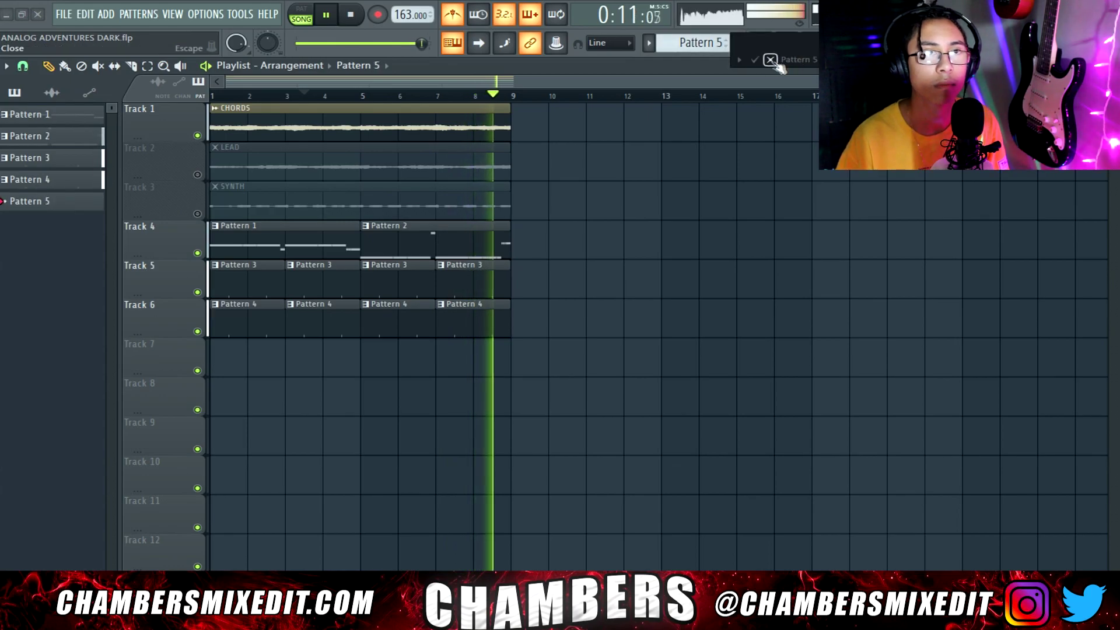
key(space)
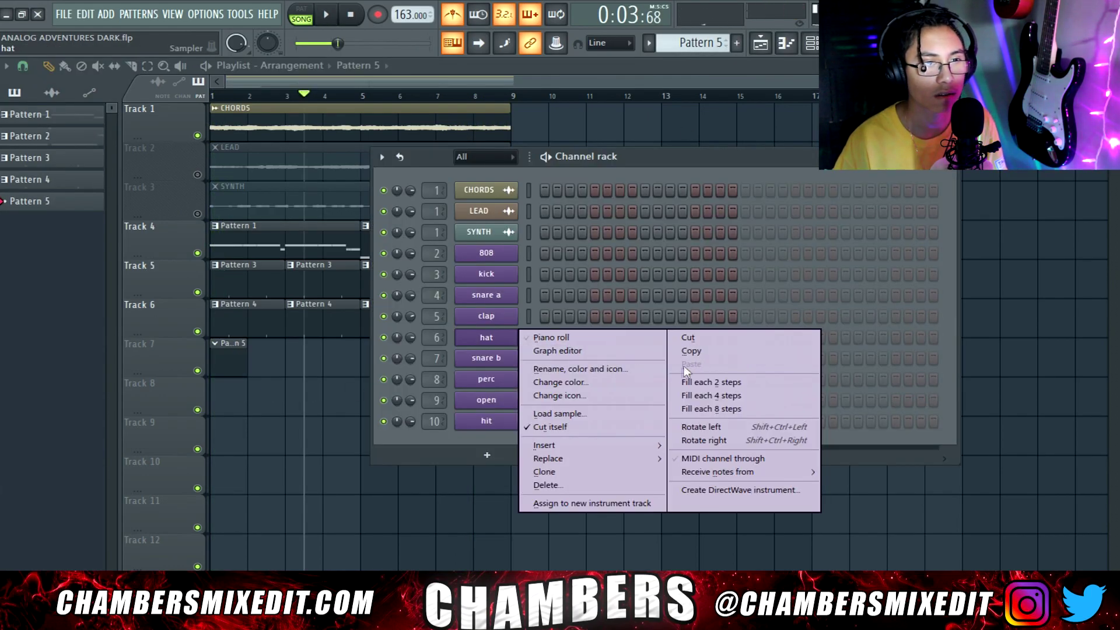
click(684, 384)
click(362, 14)
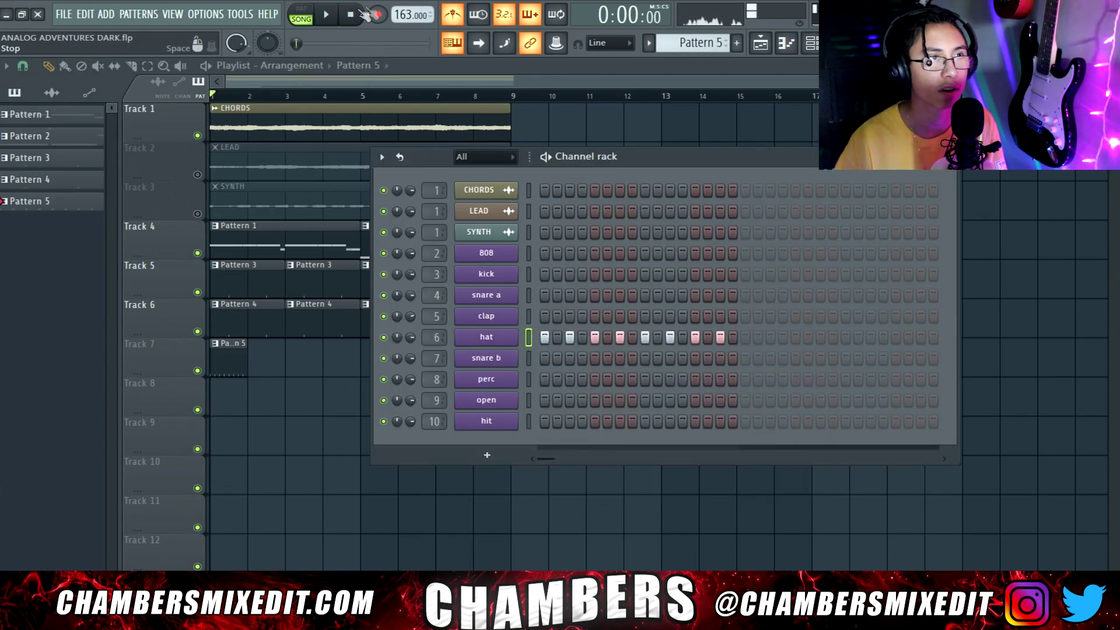
key(space)
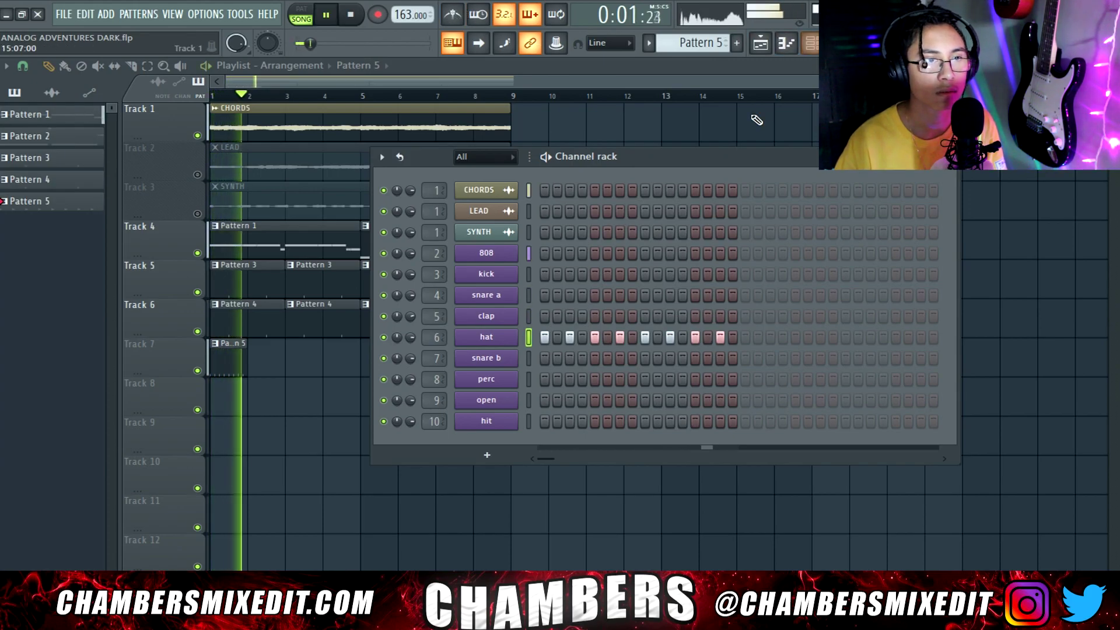
Step: Add two short C#4 hi-hat notes to Pattern 5, on beats 1 and 2 of bar 1, and play the result
key(F7)
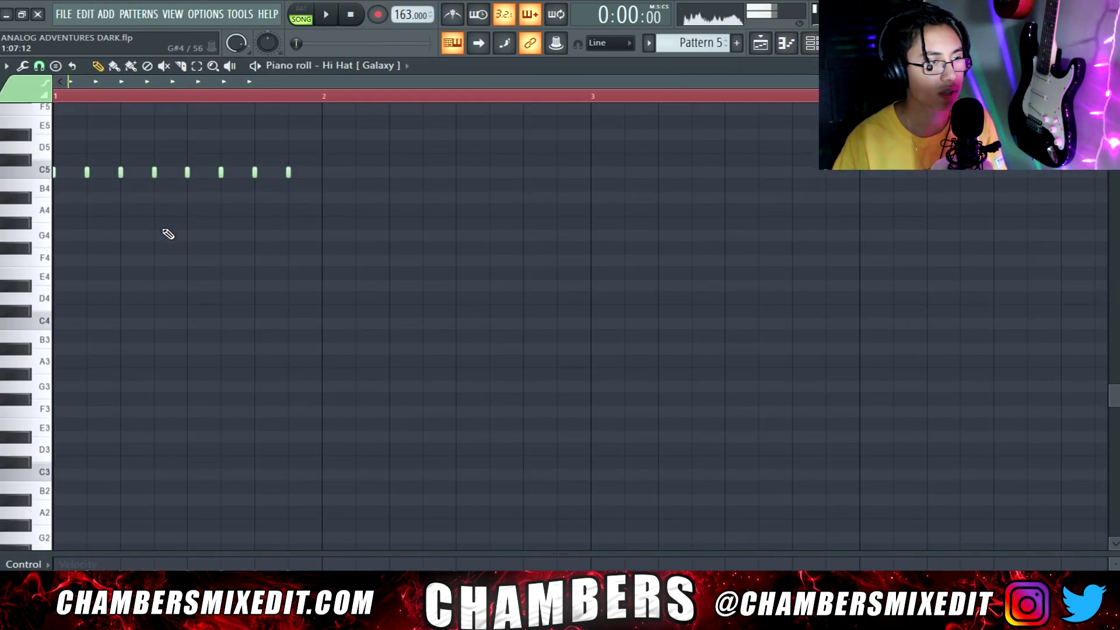
key(space)
click(90, 310)
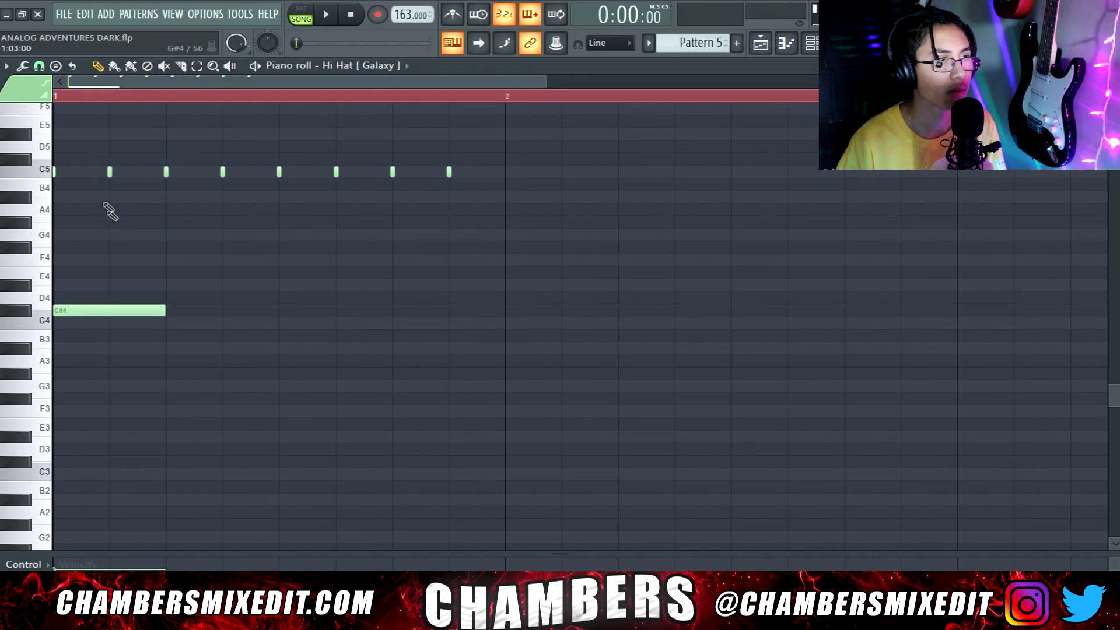
drag(56, 310, 56, 311)
key(space)
click(166, 322)
key(space)
key(space)
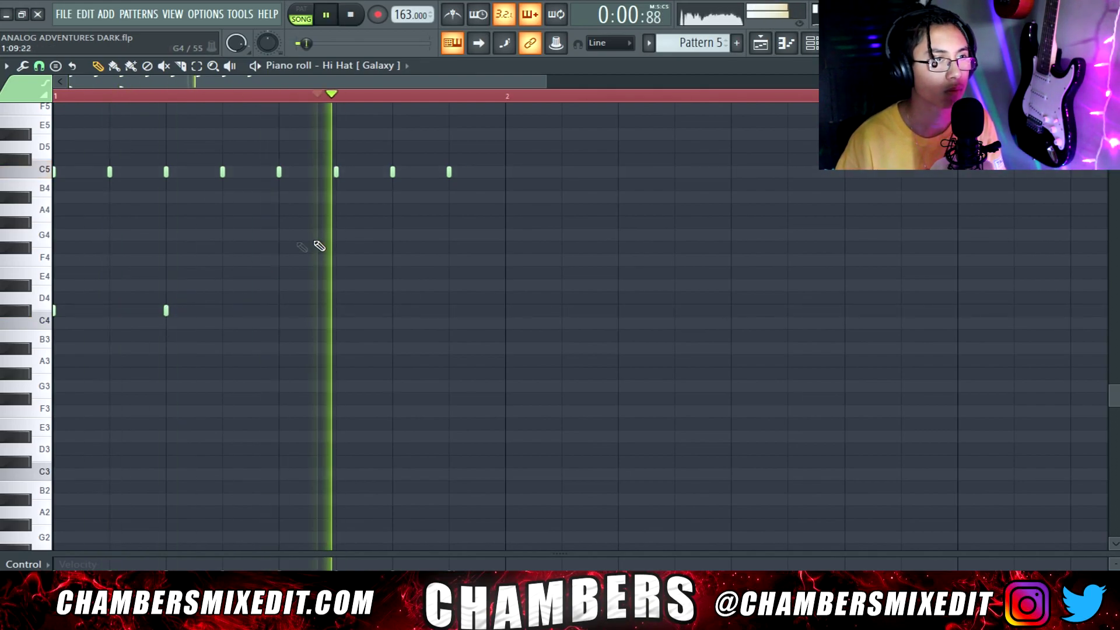
scroll(313, 233, down, 2)
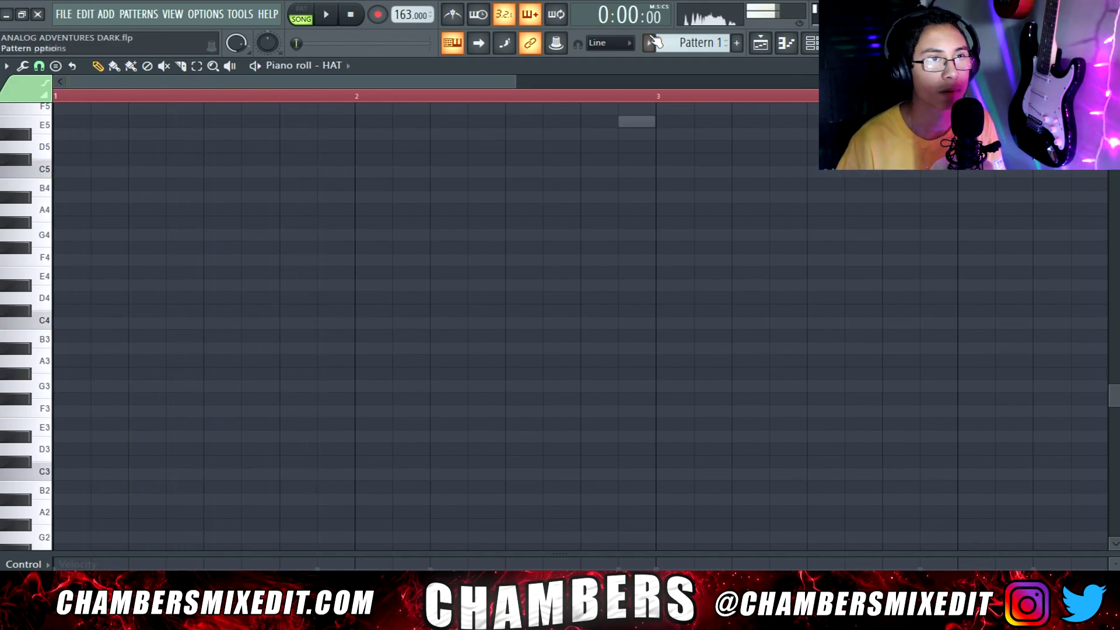
Step: Return to Pattern 5's HAT notes, select its two C#4 hits and play the arrangement
click(650, 43)
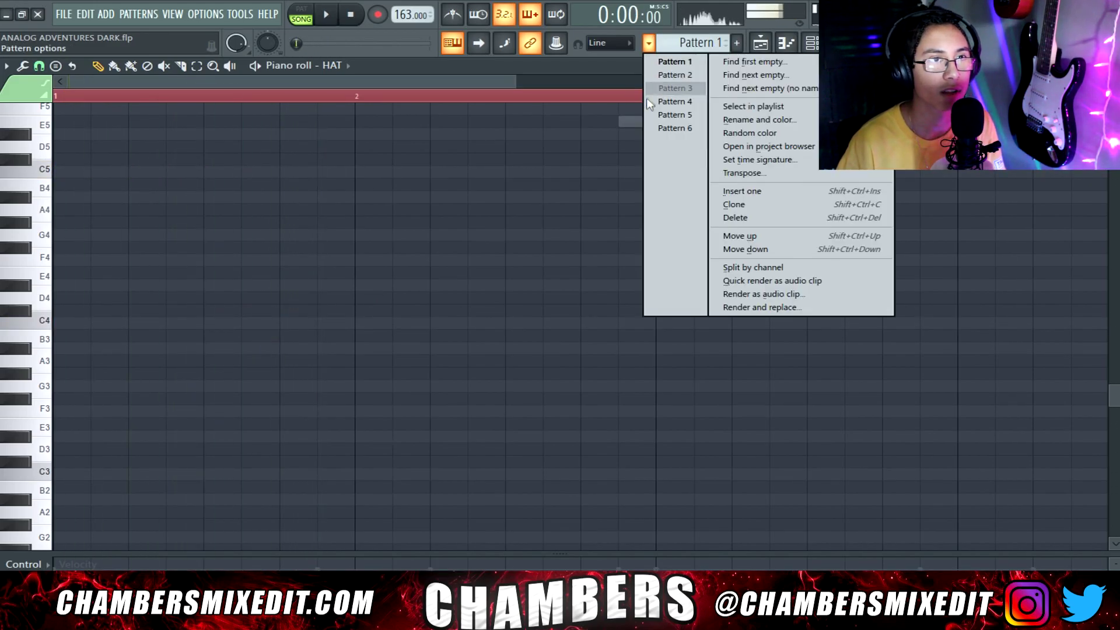
click(657, 114)
drag(307, 280, 51, 317)
scroll(52, 315, down, 5)
scroll(220, 217, up, 10)
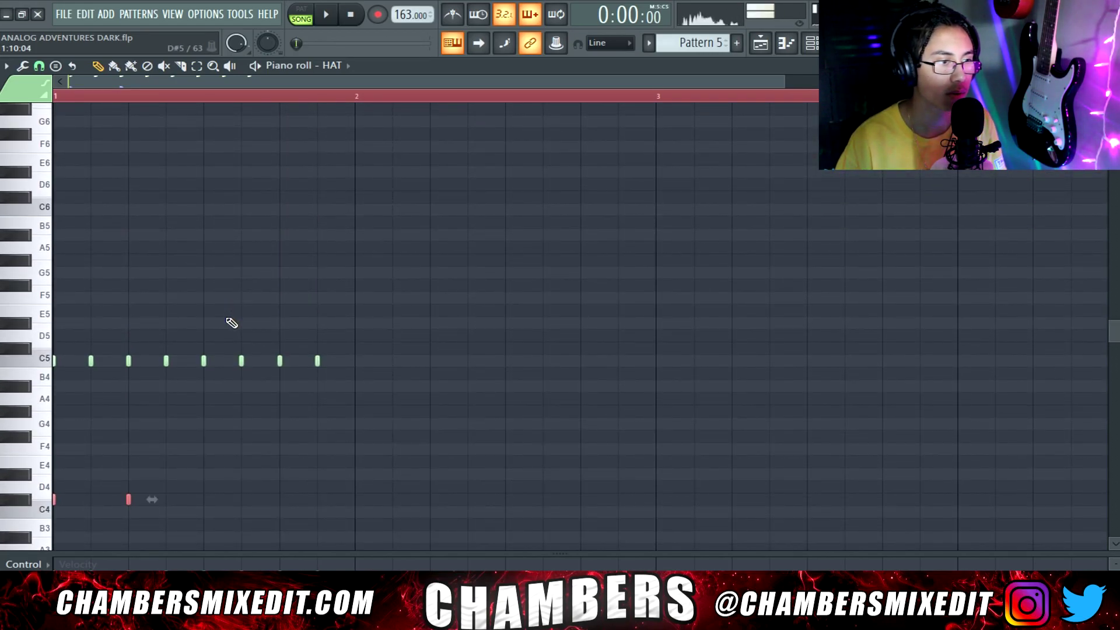
key(space)
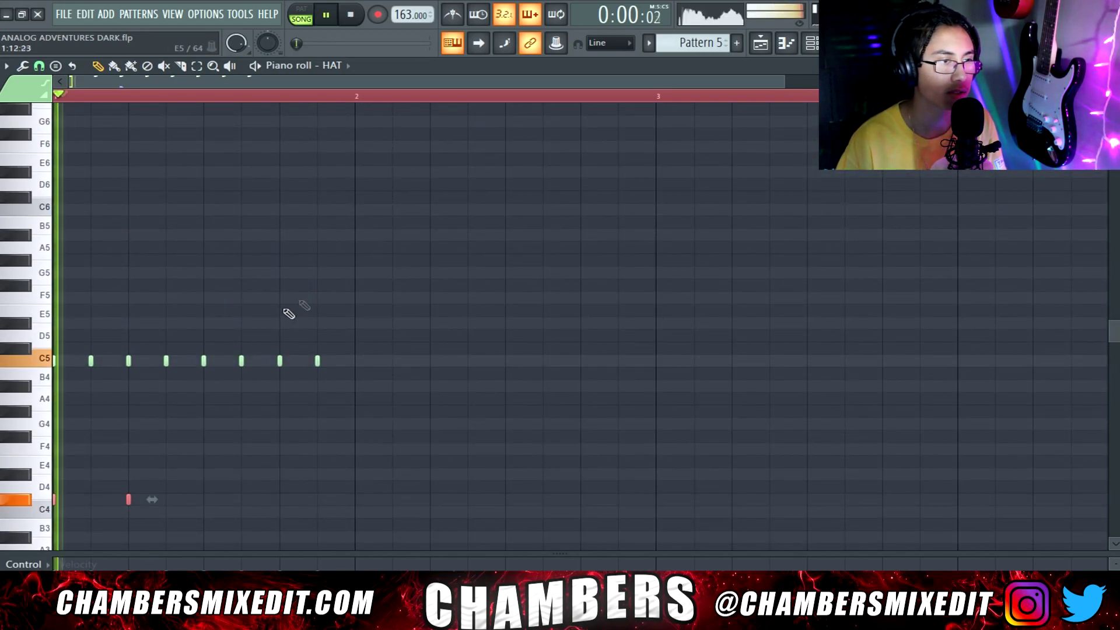
Step: Create Pattern 7 with its default name and place it at bar 4 on Track 7
click(769, 50)
click(737, 43)
click(739, 60)
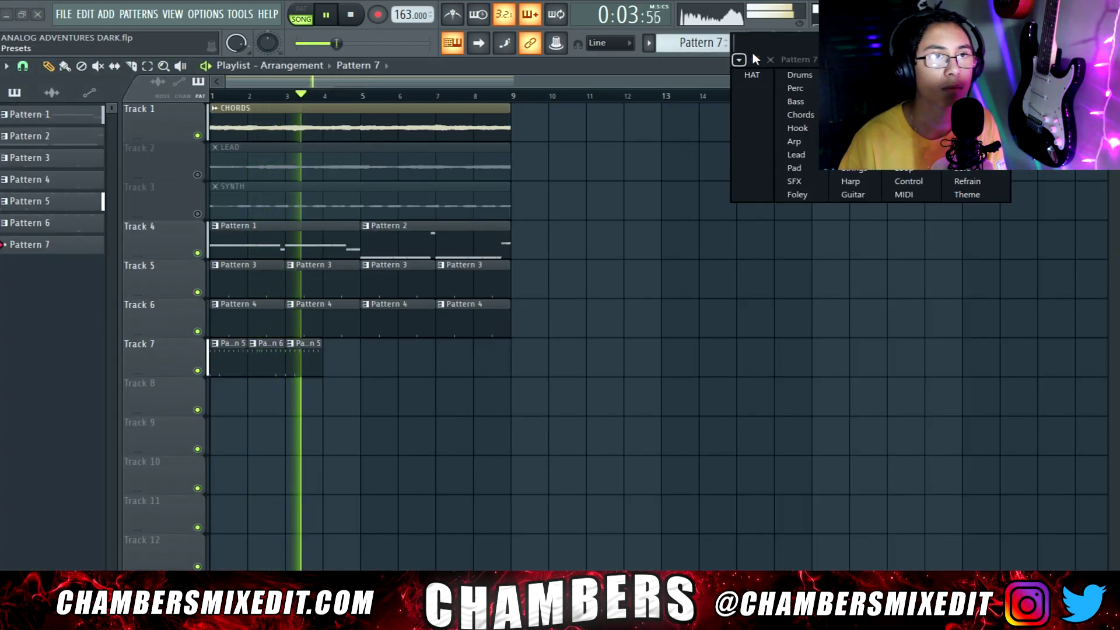
key(Escape)
click(327, 350)
key(space)
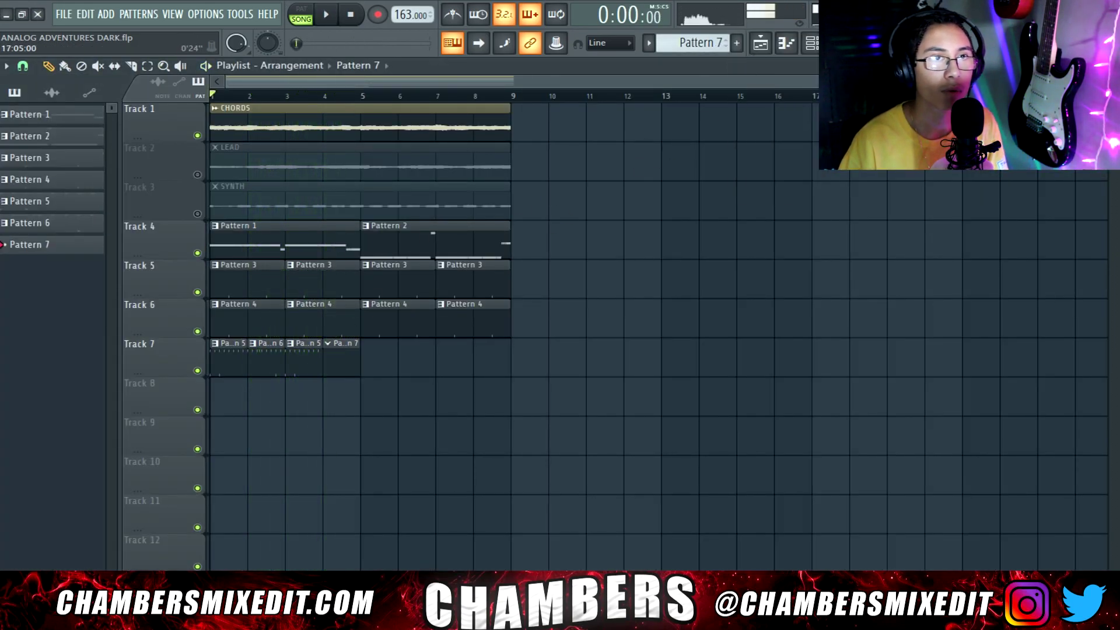
Step: Fill Pattern 7's HAT channel on every 2 steps and play the arrangement
key(F6)
right_click(517, 337)
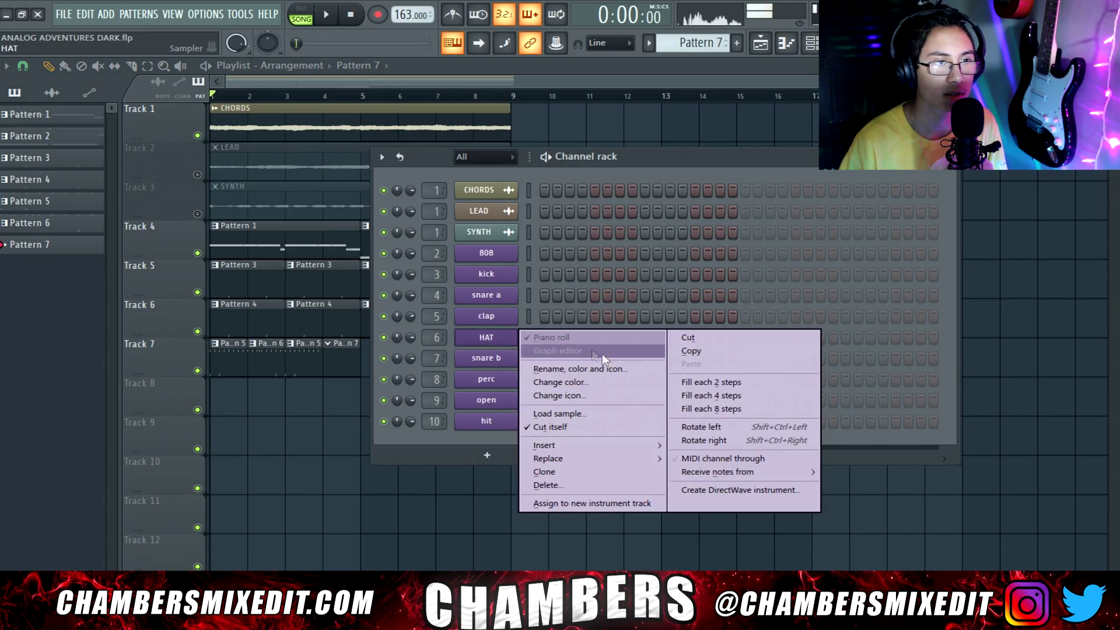
click(687, 382)
key(space)
key(F6)
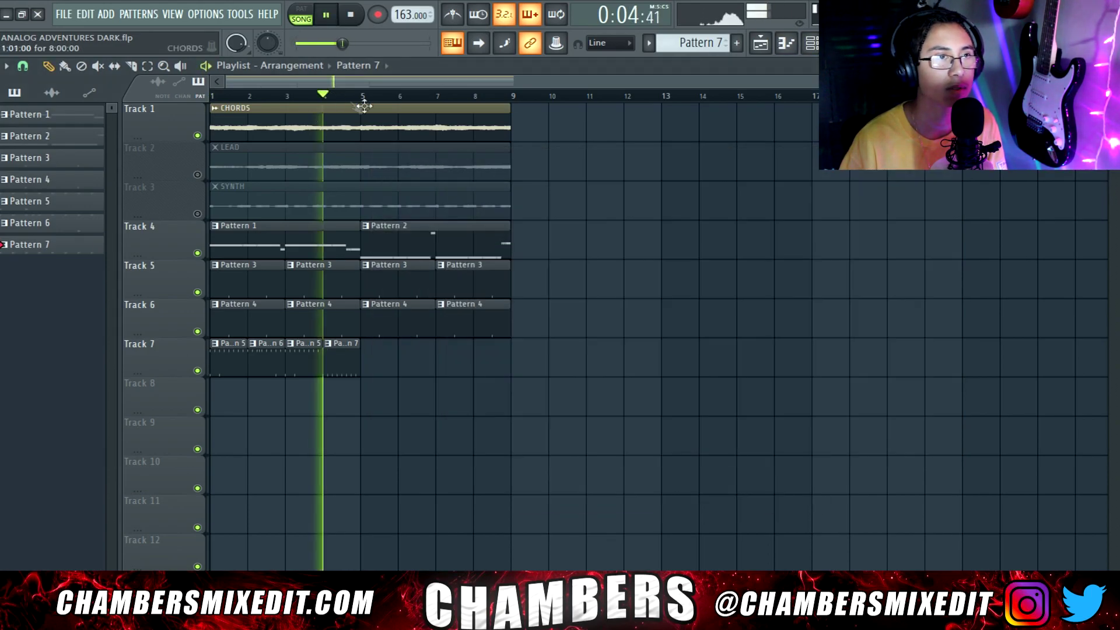
Step: Use a finer note snap and add two C5 hat hits at half-step spacing between Pattern 7's last two hits
key(F7)
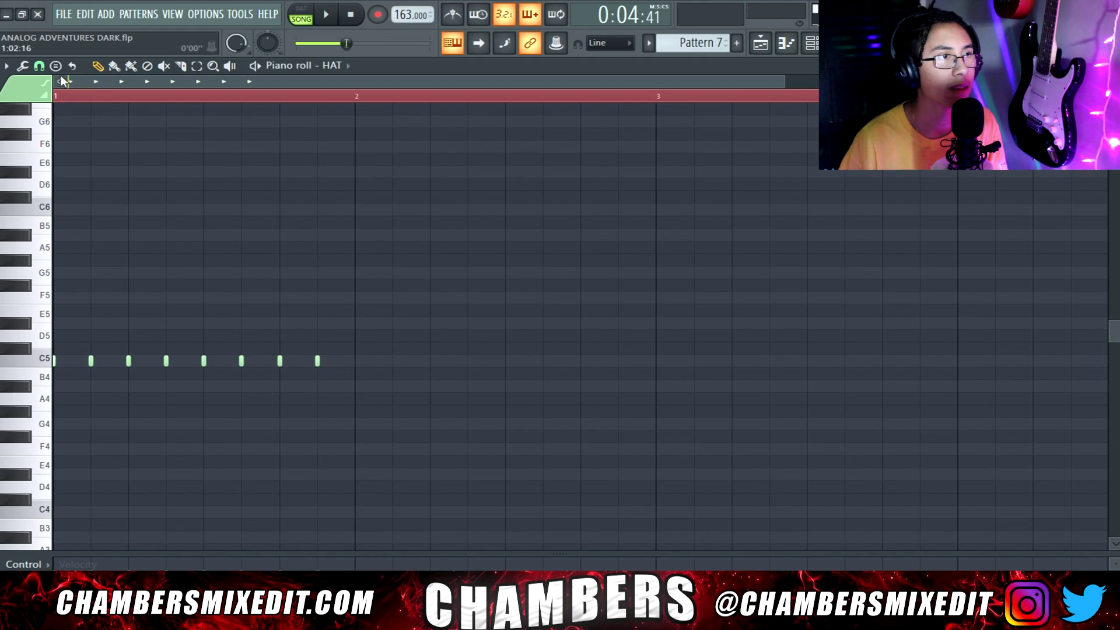
click(42, 70)
click(55, 186)
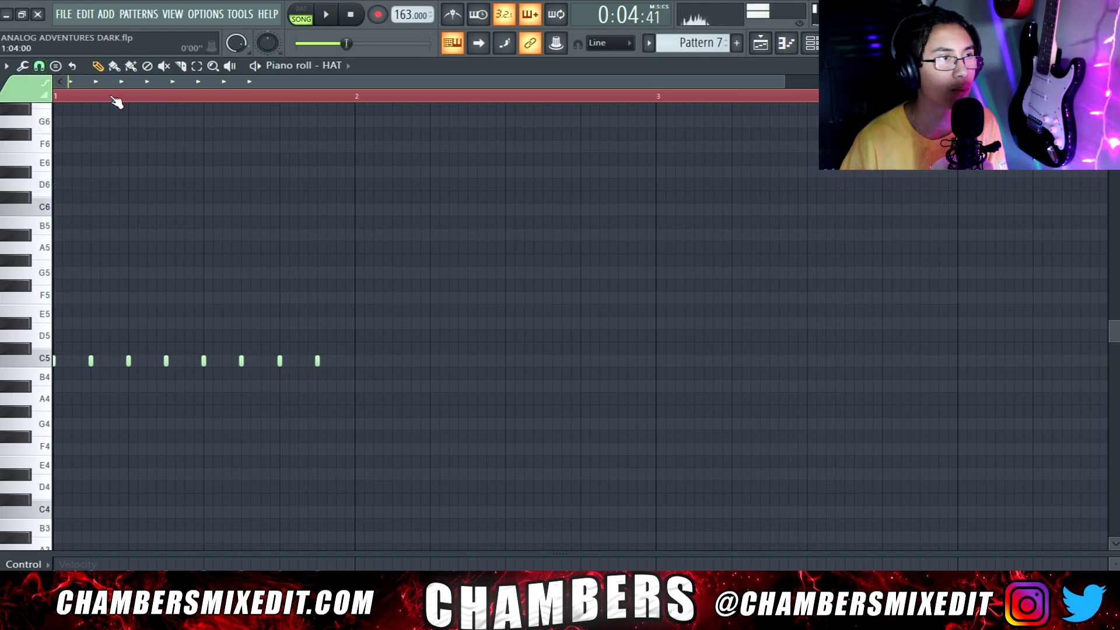
ctrl+scroll(216, 298, up, 2)
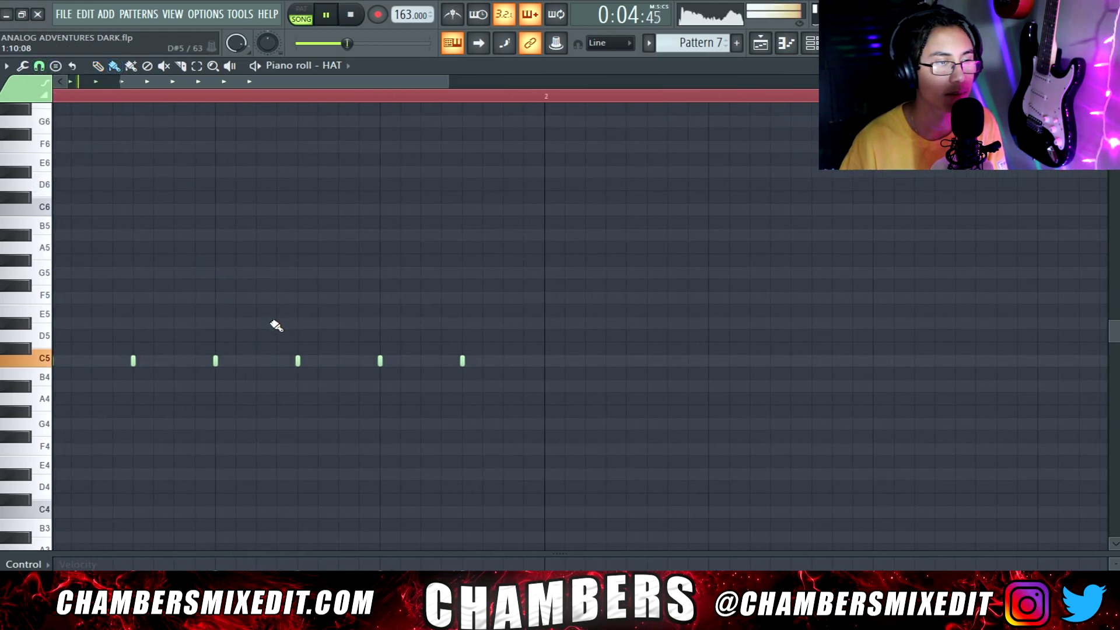
key(space)
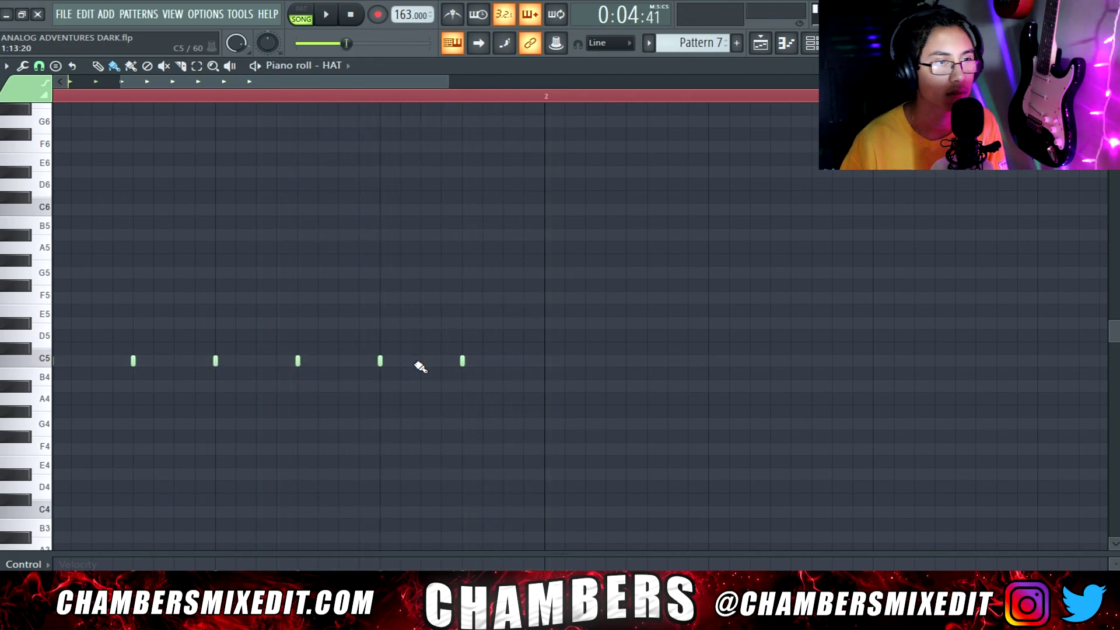
ctrl+scroll(397, 361, down, 1)
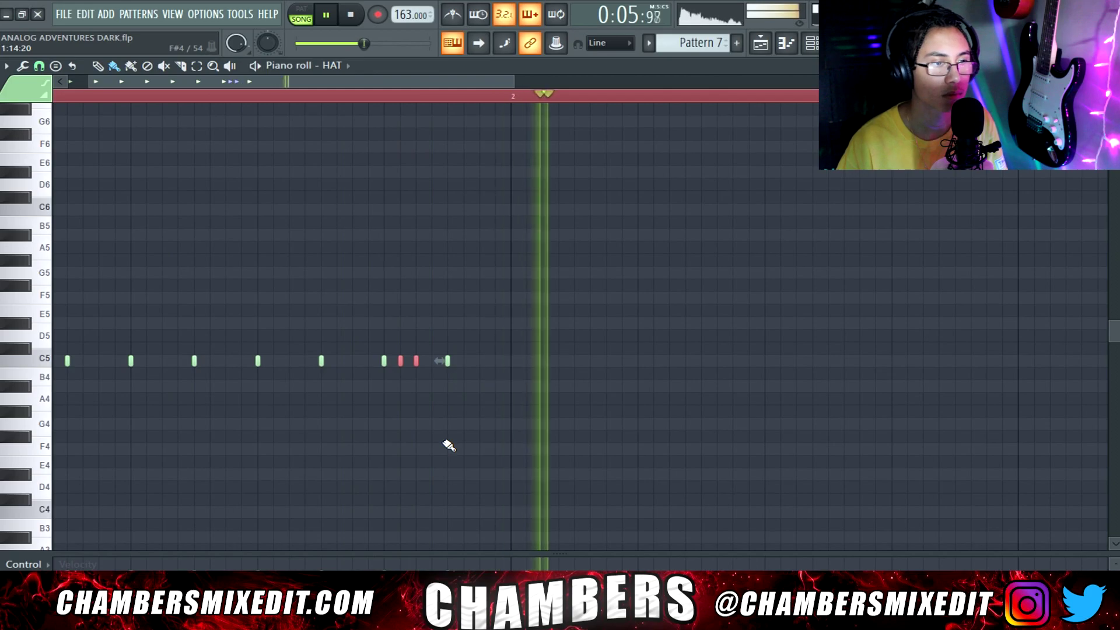
key(space)
Step: Program snare b hits on steps 3 and 19 of Pattern 8 and place a second Pattern 8 clip at bar 3 on Track 8
key(space)
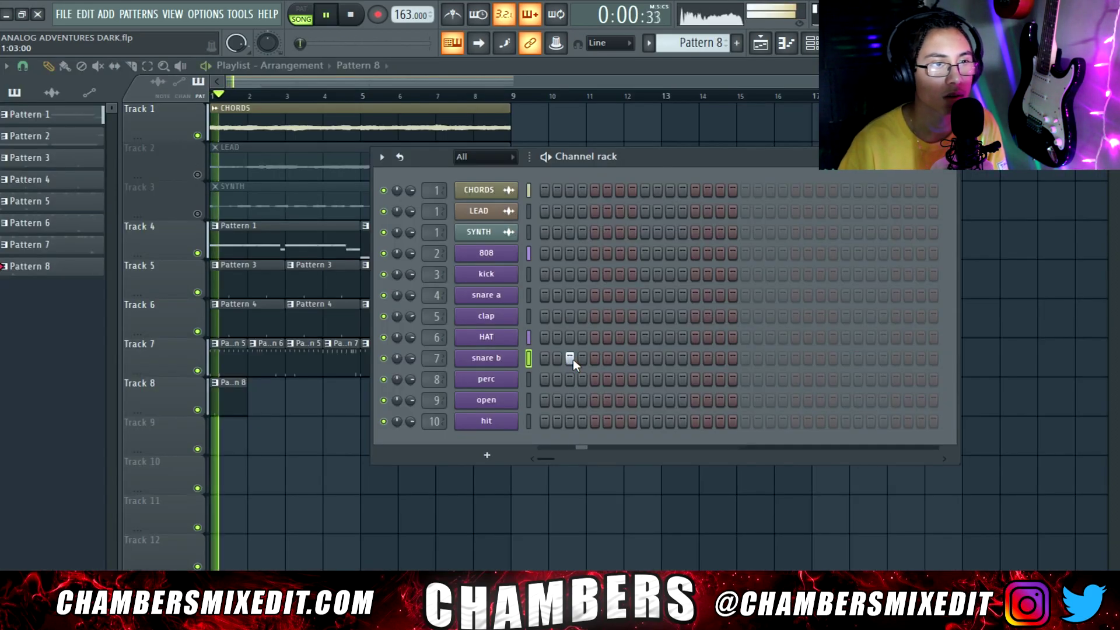
click(770, 358)
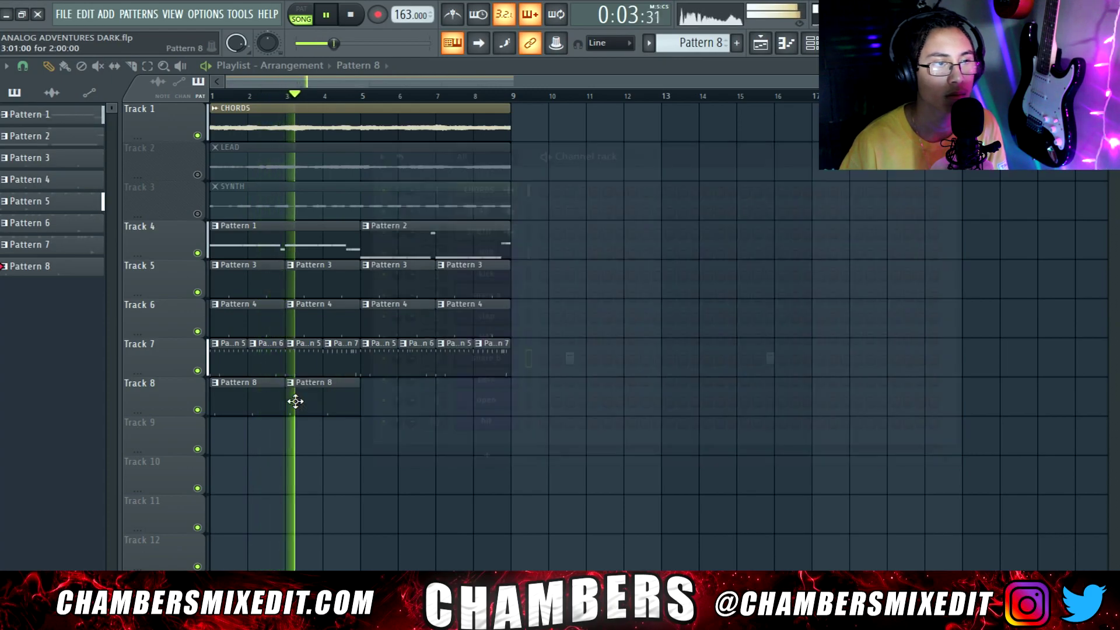
click(292, 398)
Step: Clone Pattern 8 as a variation with an extra snare b hit on step 31, and swap it in at bar 3 on Track 8
click(648, 44)
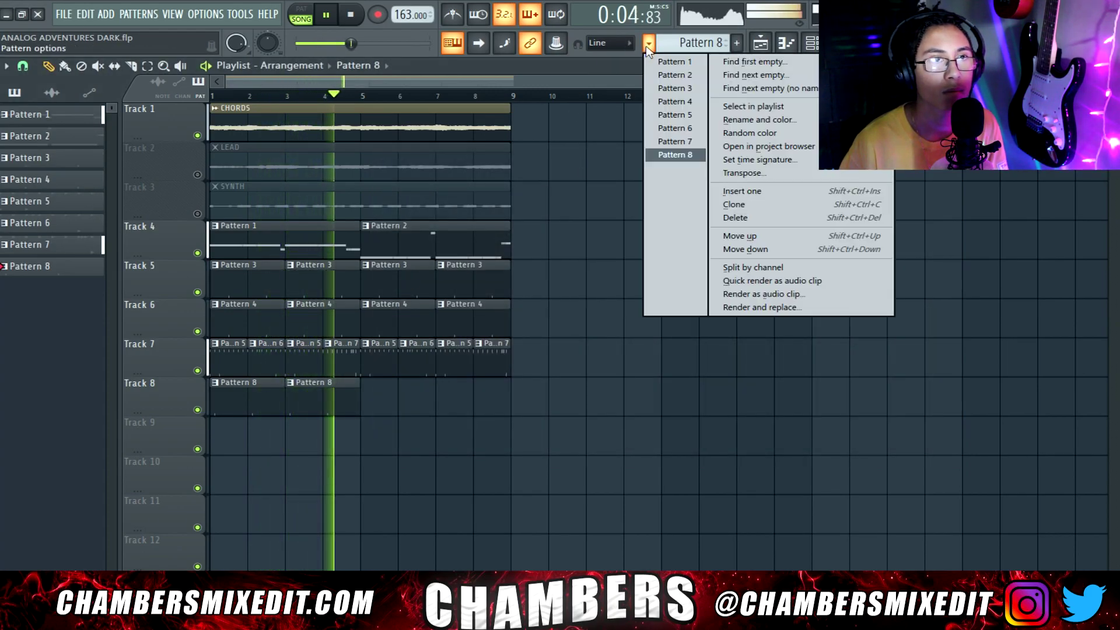
click(751, 199)
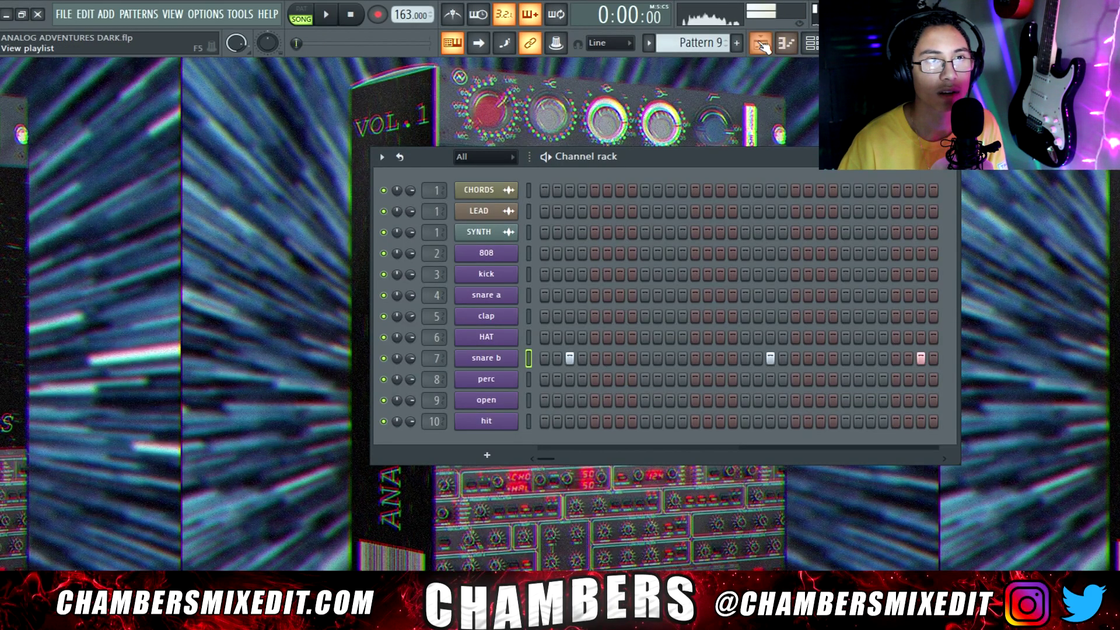
click(761, 43)
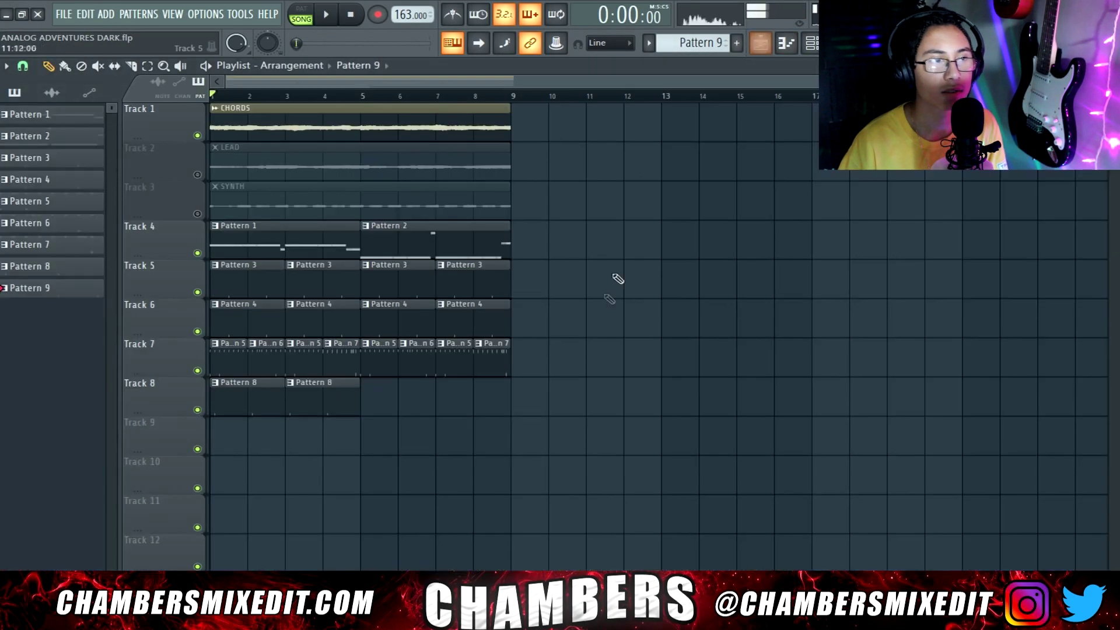
right_click(323, 398)
click(323, 398)
key(space)
Step: Duplicate the Pattern 8 and Pattern 9 clips along Track 8 through bar 8
drag(322, 407, 268, 398)
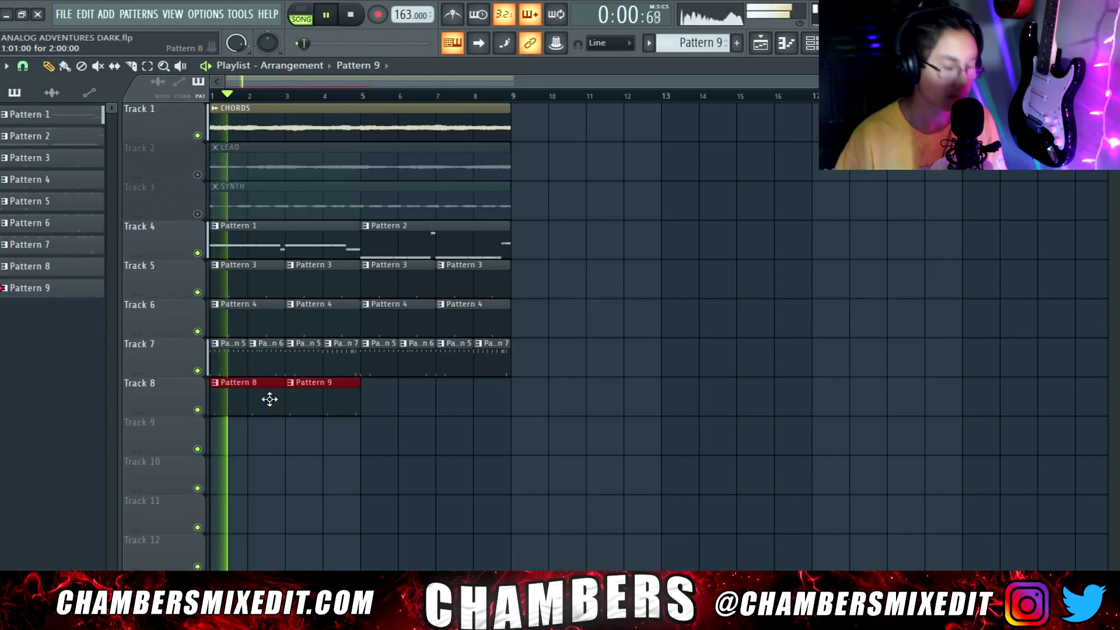
key(ctrl+b)
click(268, 400)
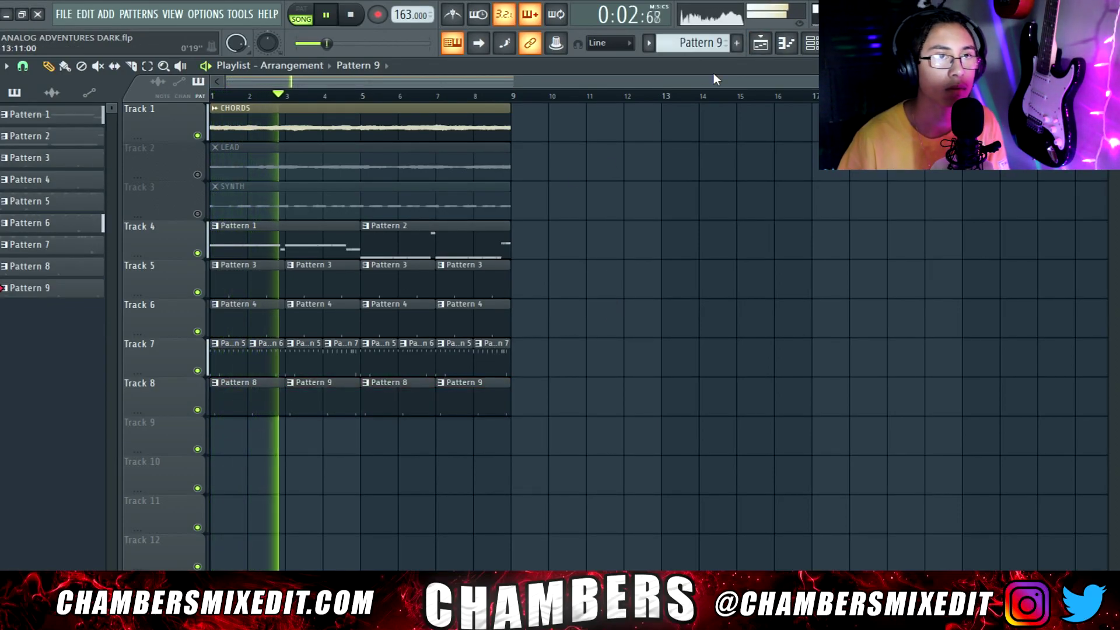
Step: Create Pattern 10 at bar 1 on Track 9 and program a perc hit on step 15
click(738, 43)
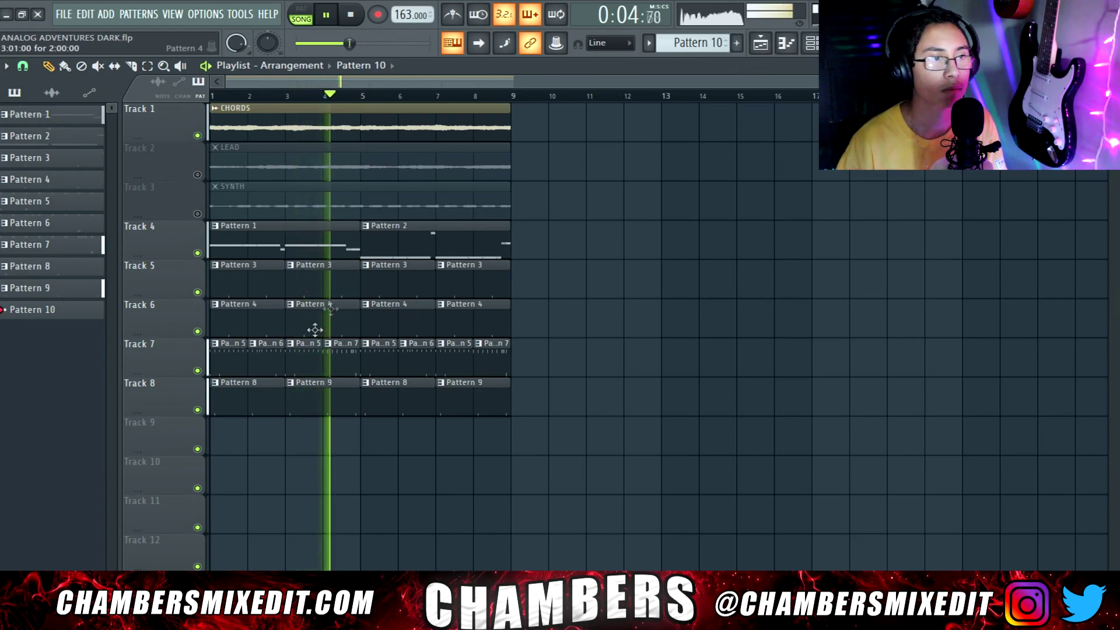
click(230, 427)
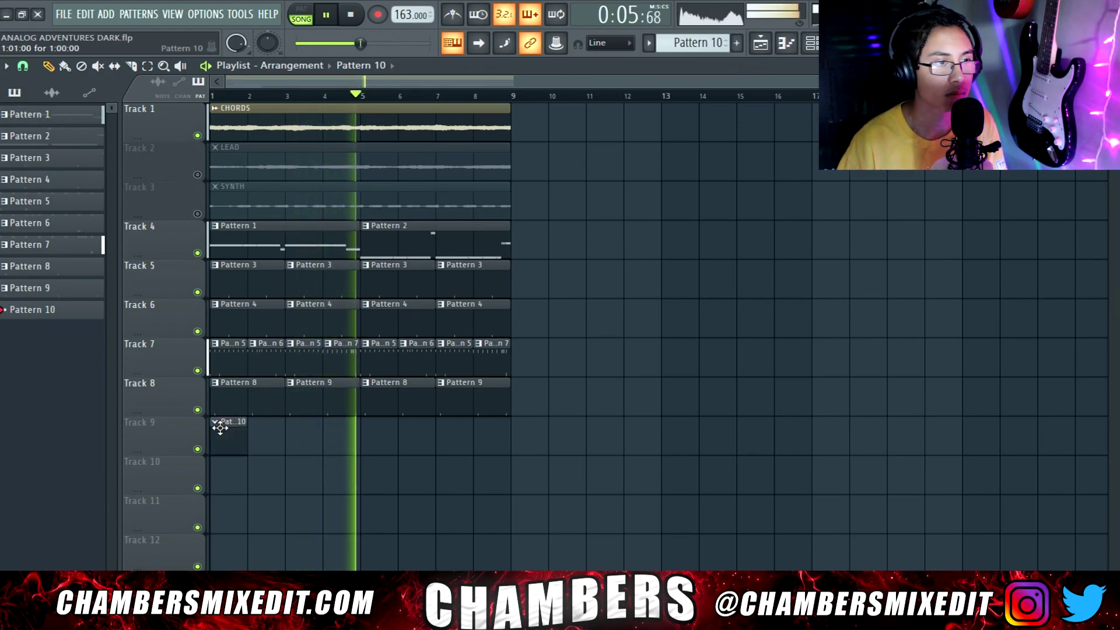
click(788, 46)
key(space)
key(space)
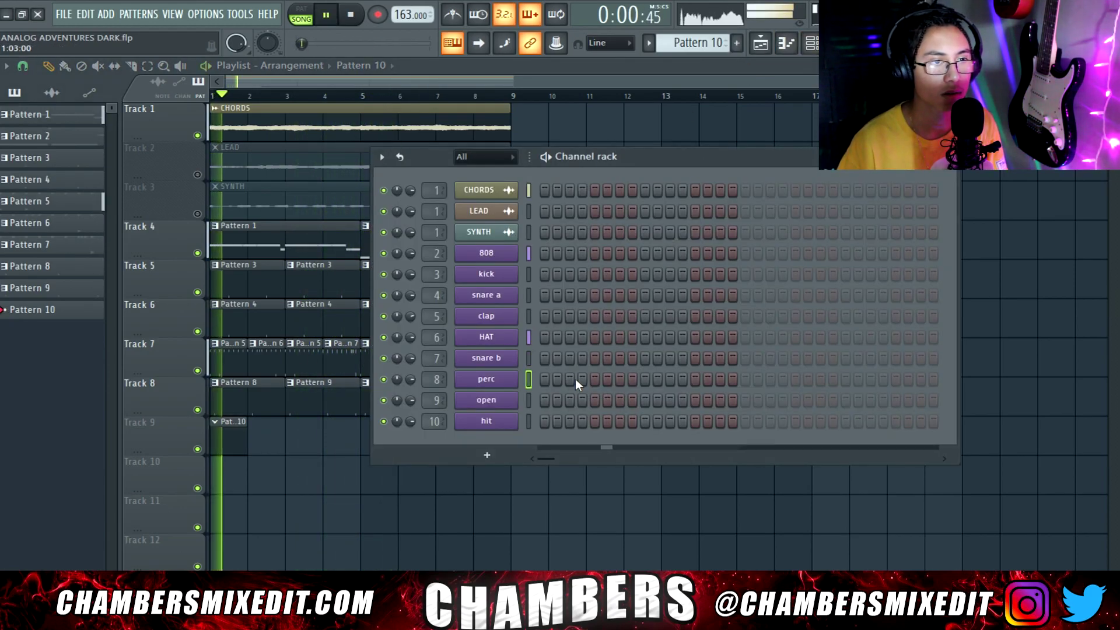
click(722, 379)
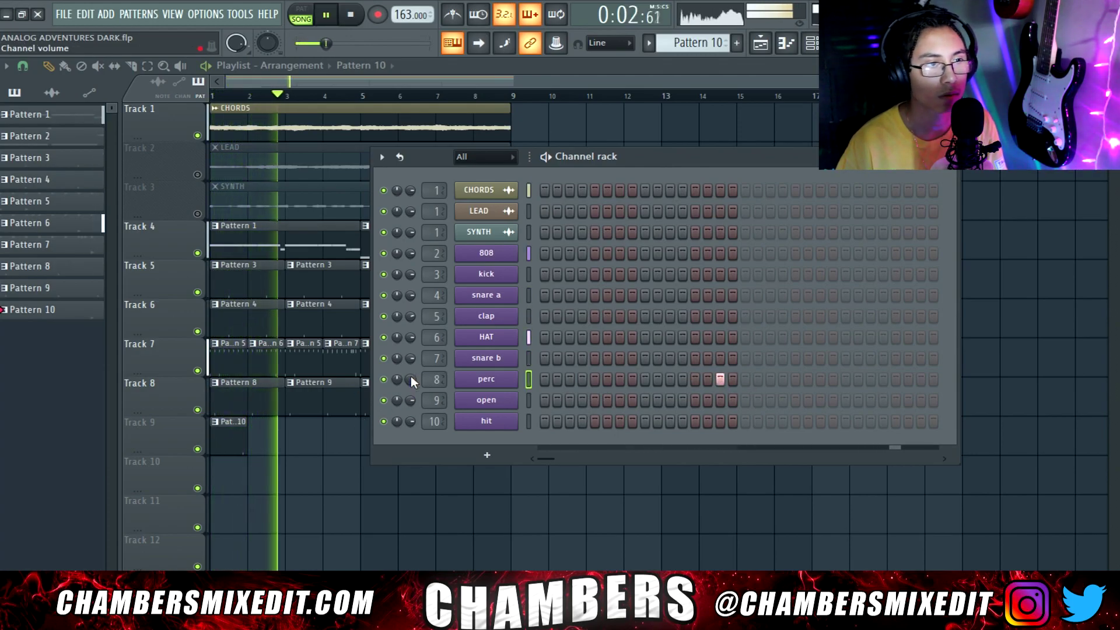
Step: Repeat the Pattern 10 clip at bars 3, 5 and 7 on Track 9
click(305, 440)
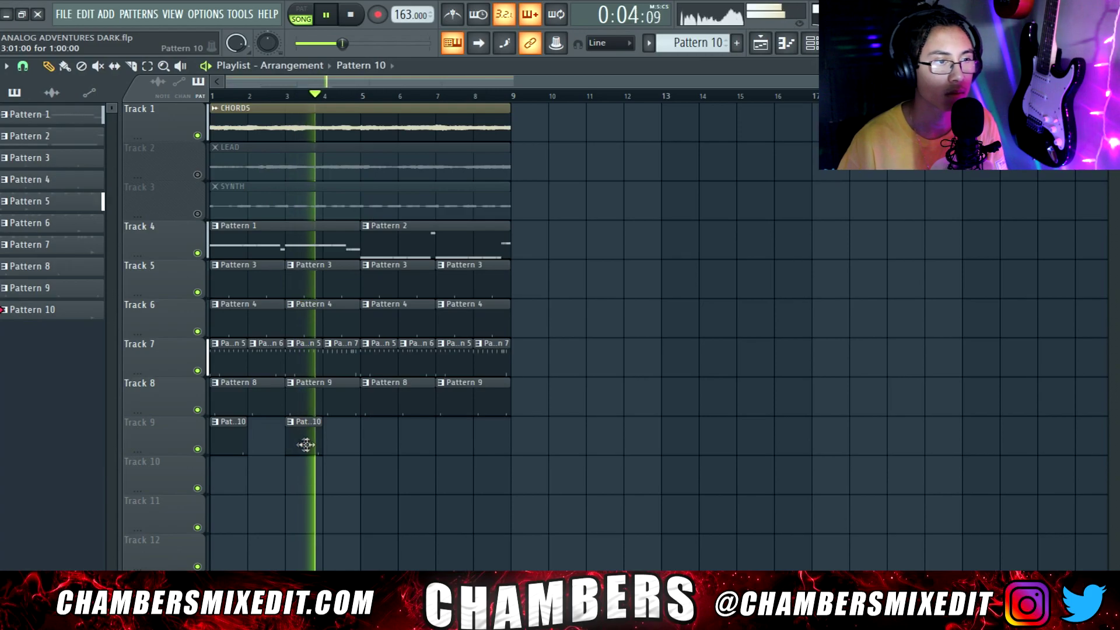
click(381, 433)
click(442, 438)
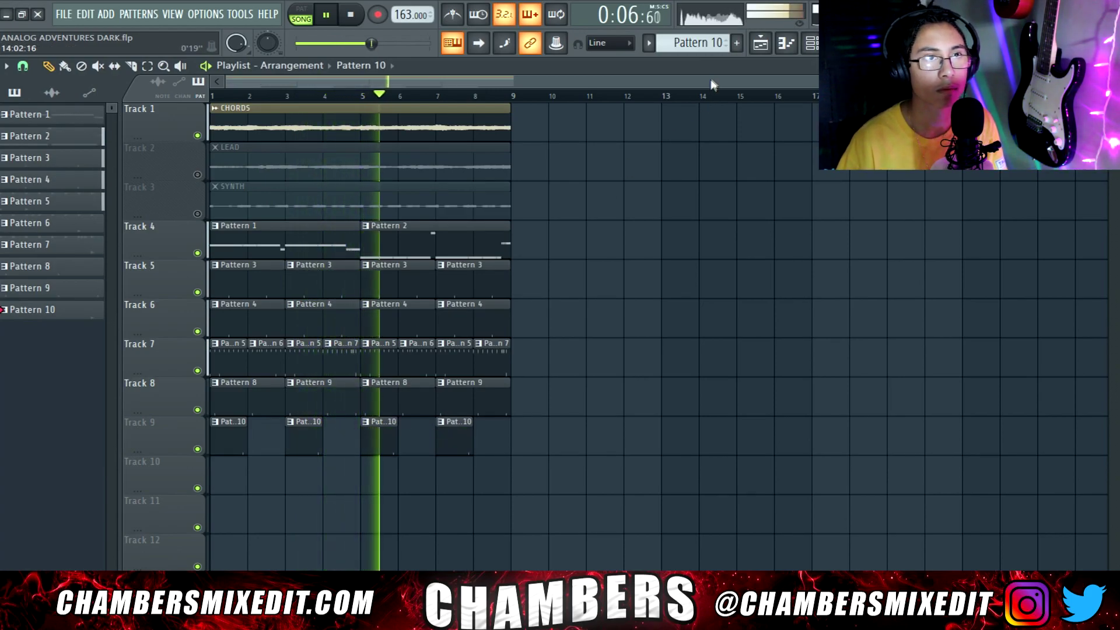
Step: Create two-bar Pattern 11 at bar 1 on Track 10 and program open hat hits on steps 1 and 21
click(737, 43)
key(space)
key(F6)
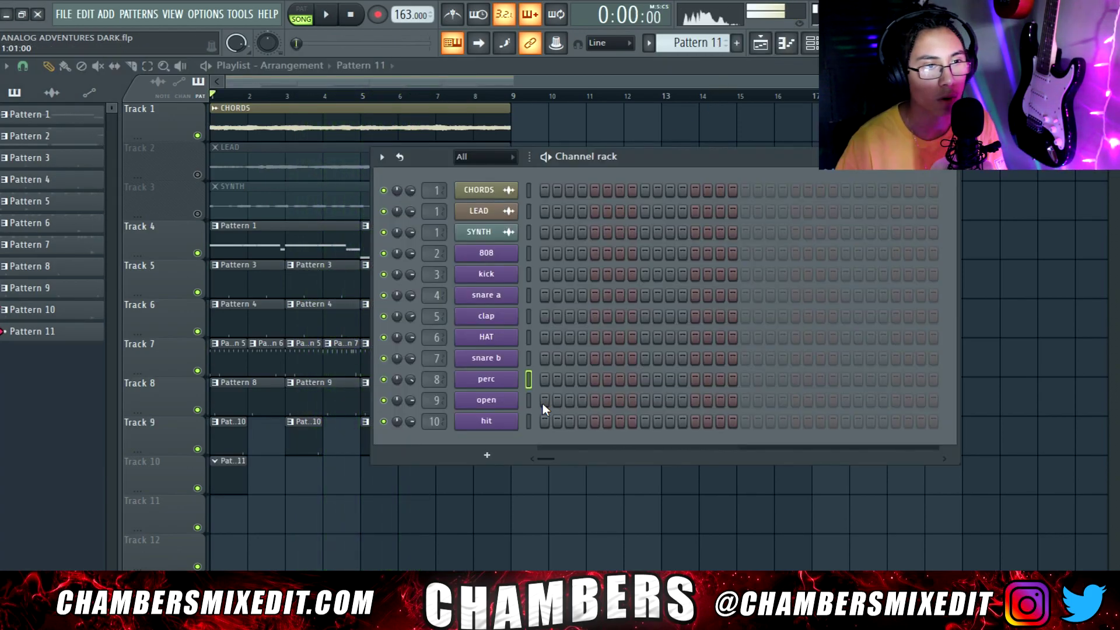
key(space)
click(795, 400)
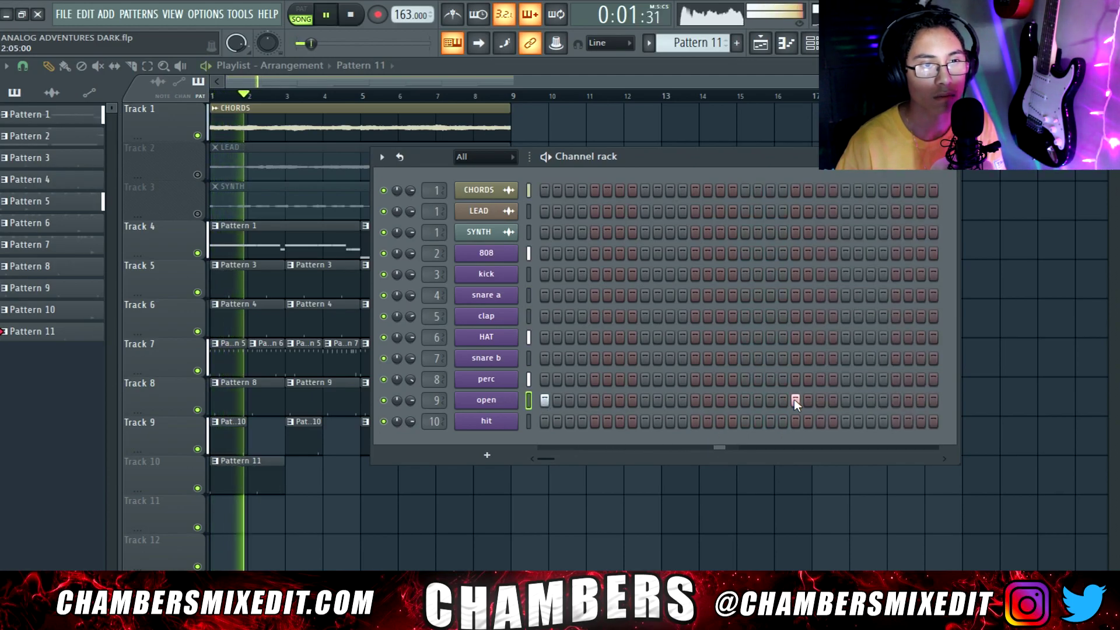
Step: Add a Pattern 11 clip at bar 3 and duplicate both clips along Track 10 through bar 8
key(F6)
click(300, 470)
drag(299, 471, 258, 478)
key(ctrl+b)
key(space)
Step: Add an open hat hit on step 5 of Pattern 11 while the arrangement plays
click(813, 45)
key(space)
click(594, 400)
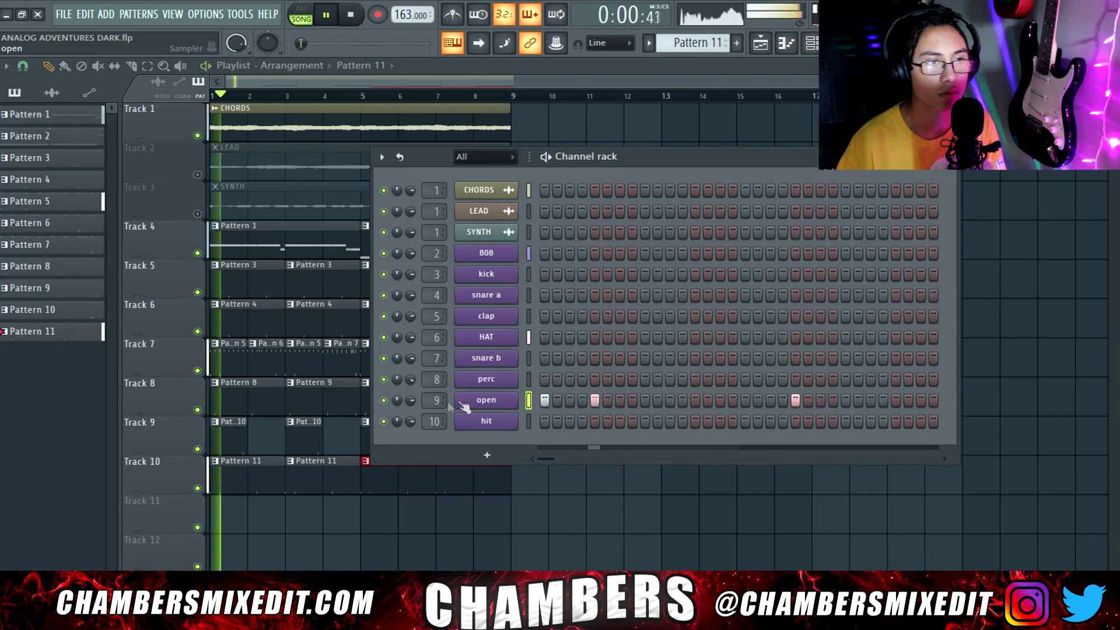
Step: Check the open hat's sampler settings, lengthen its three C5 notes in Pattern 11 to one beat each, and set the piano roll snap to 1/2 beat
click(483, 397)
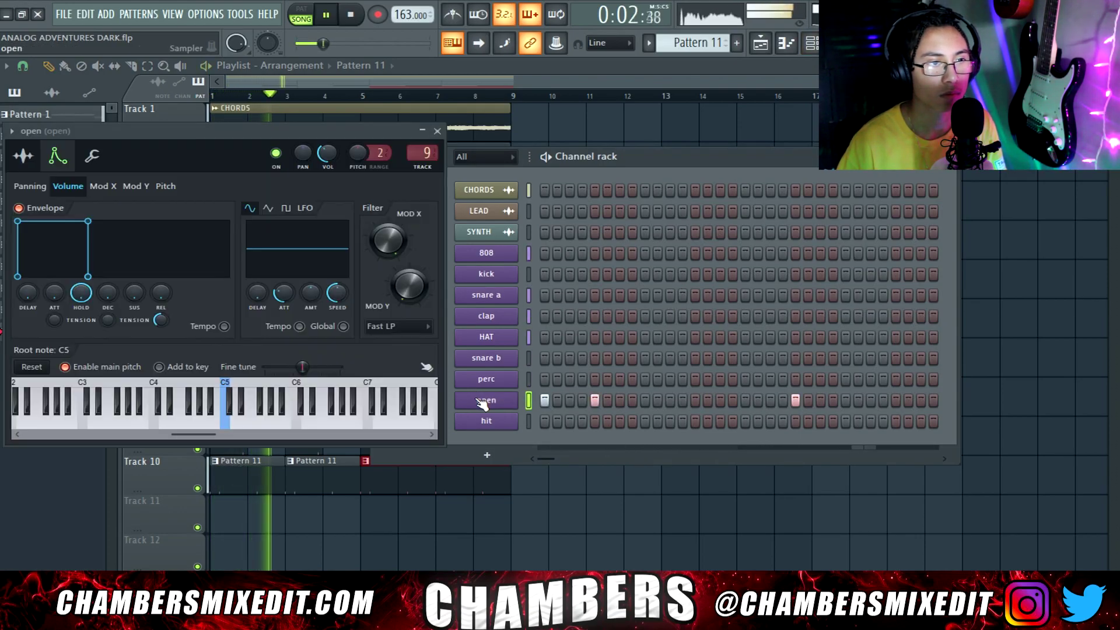
click(26, 162)
key(space)
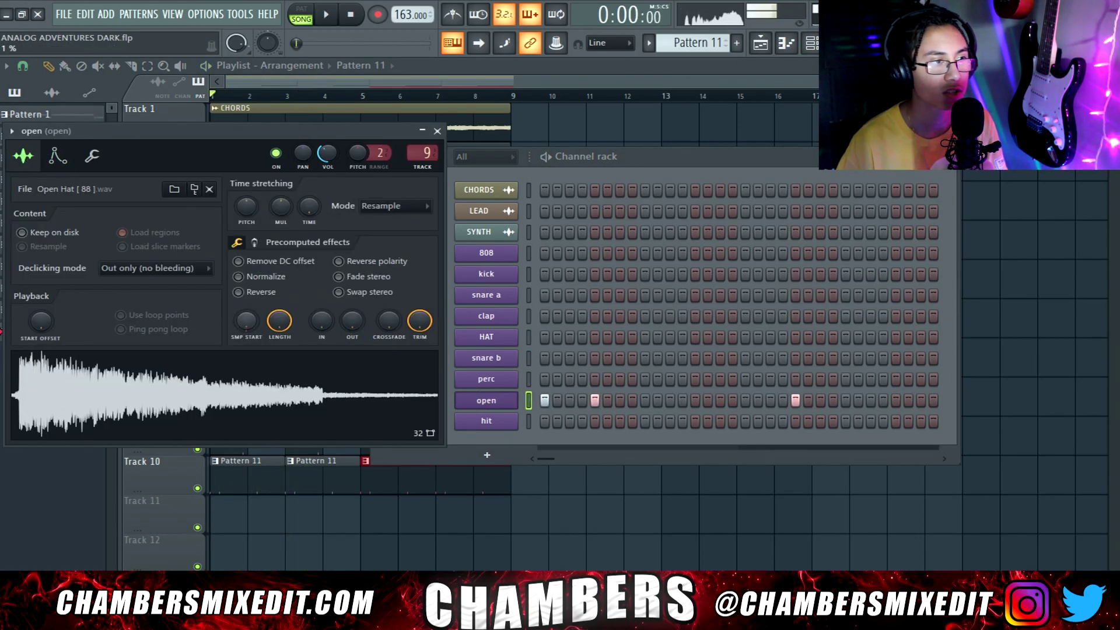
drag(188, 130, 316, 150)
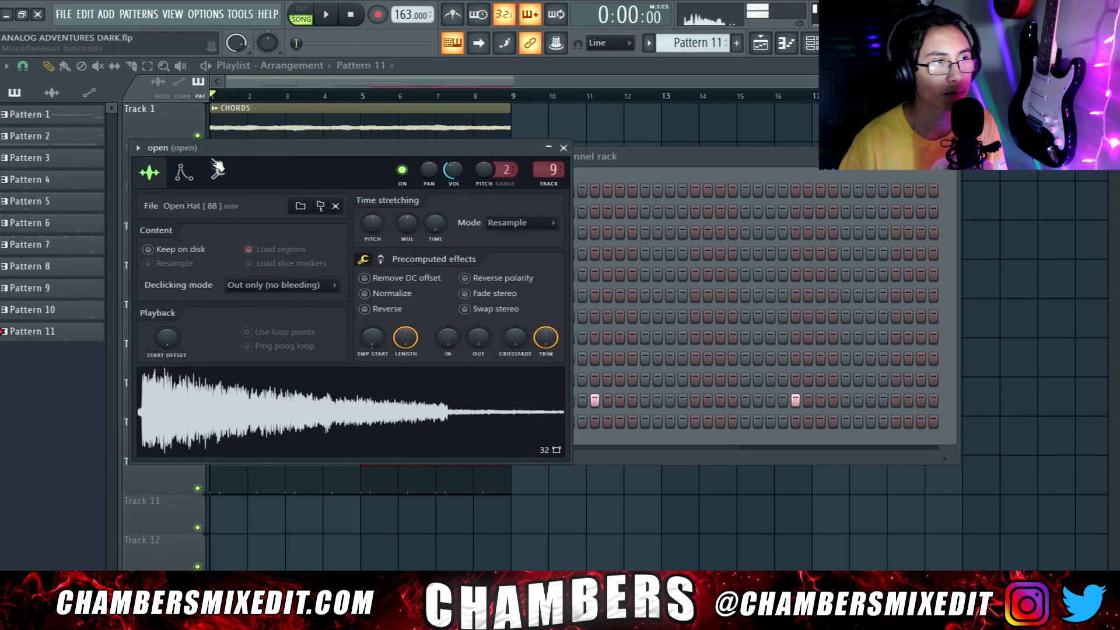
click(177, 174)
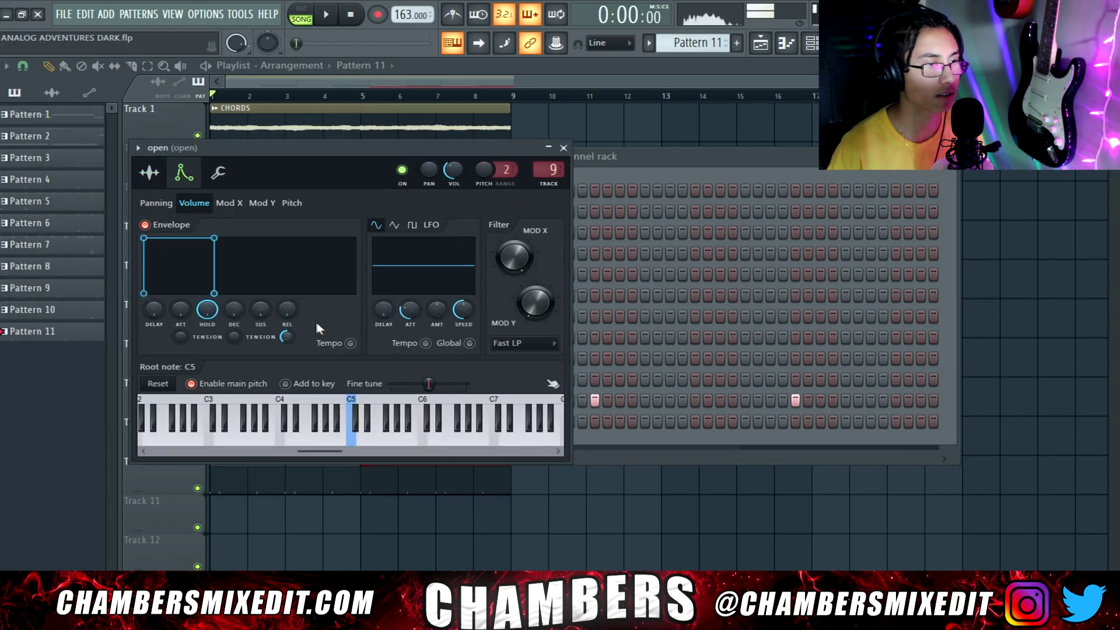
click(786, 42)
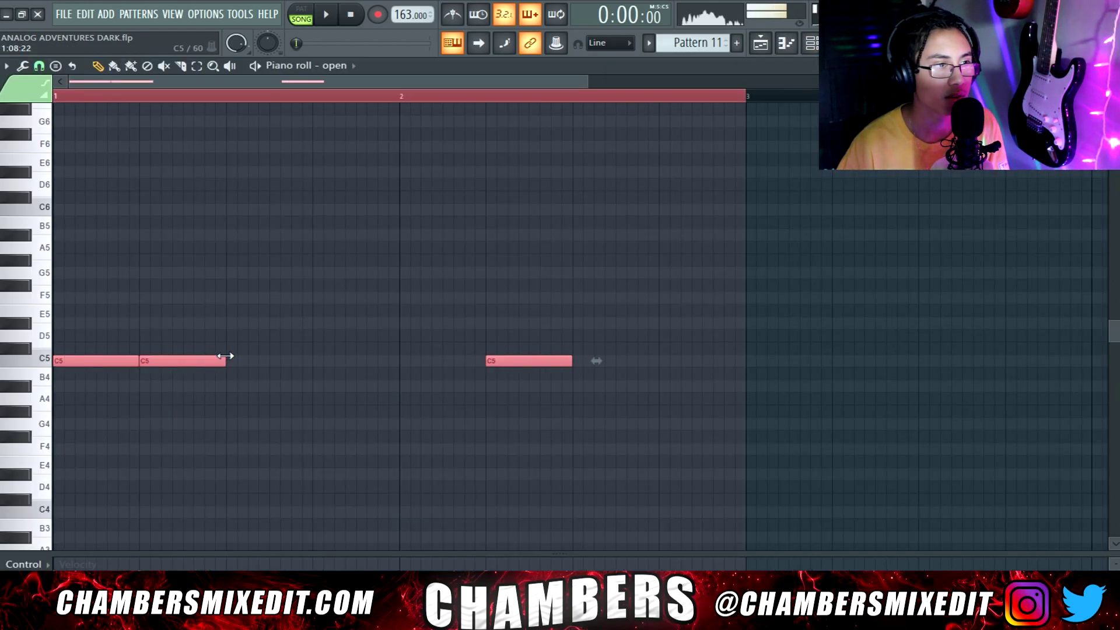
click(38, 68)
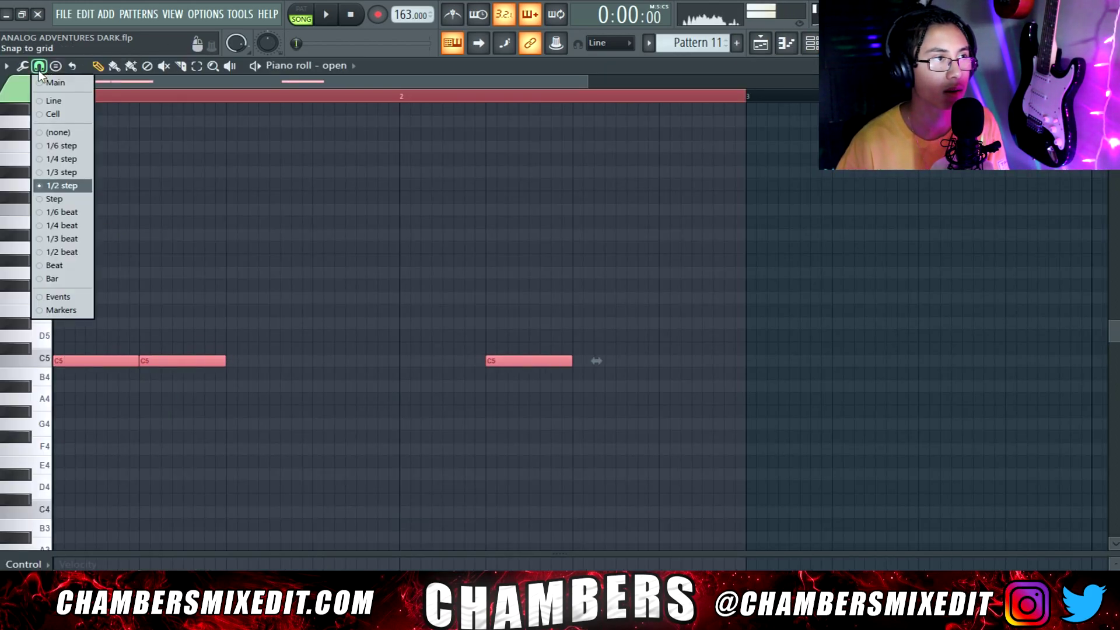
click(61, 252)
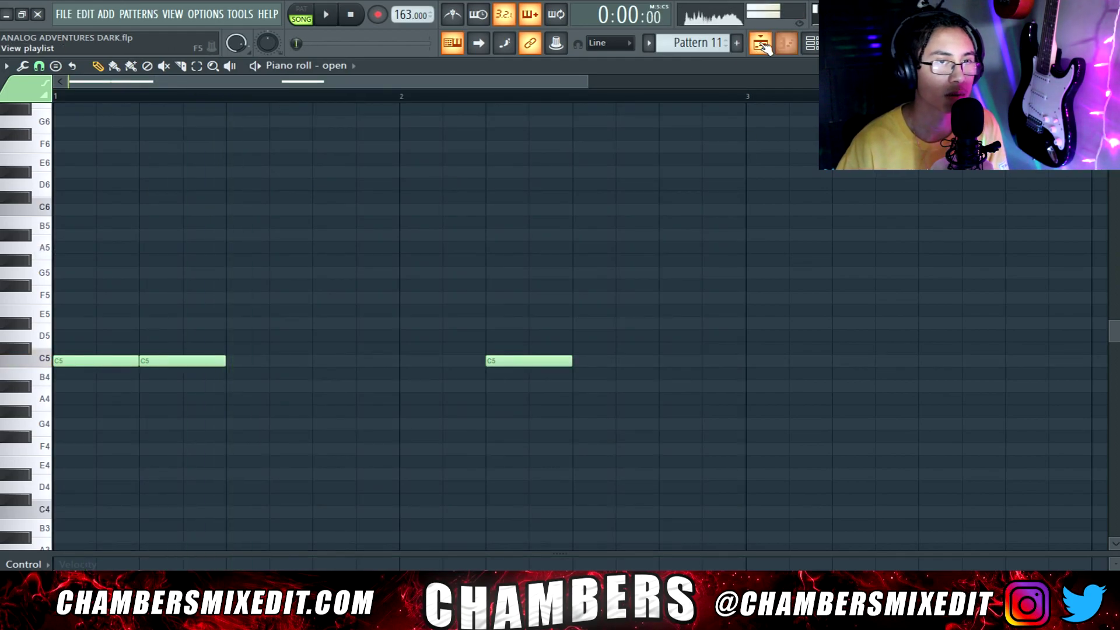
Step: Create Pattern 12, place it at bar 1 on Track 11, and add a hit-channel note on step 1
click(761, 44)
key(F4)
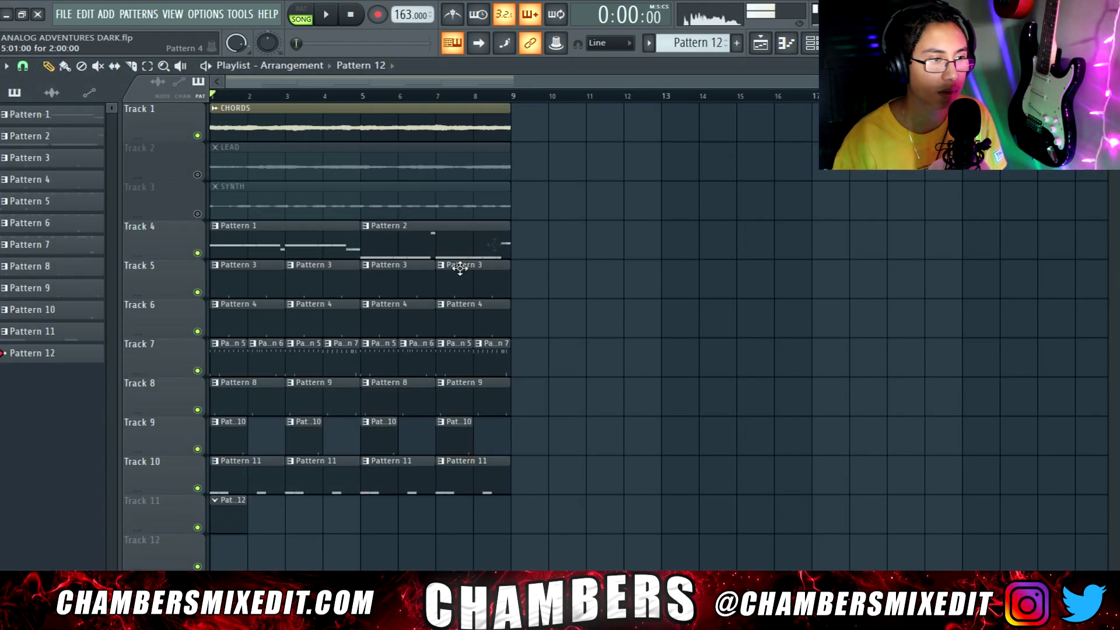
click(812, 44)
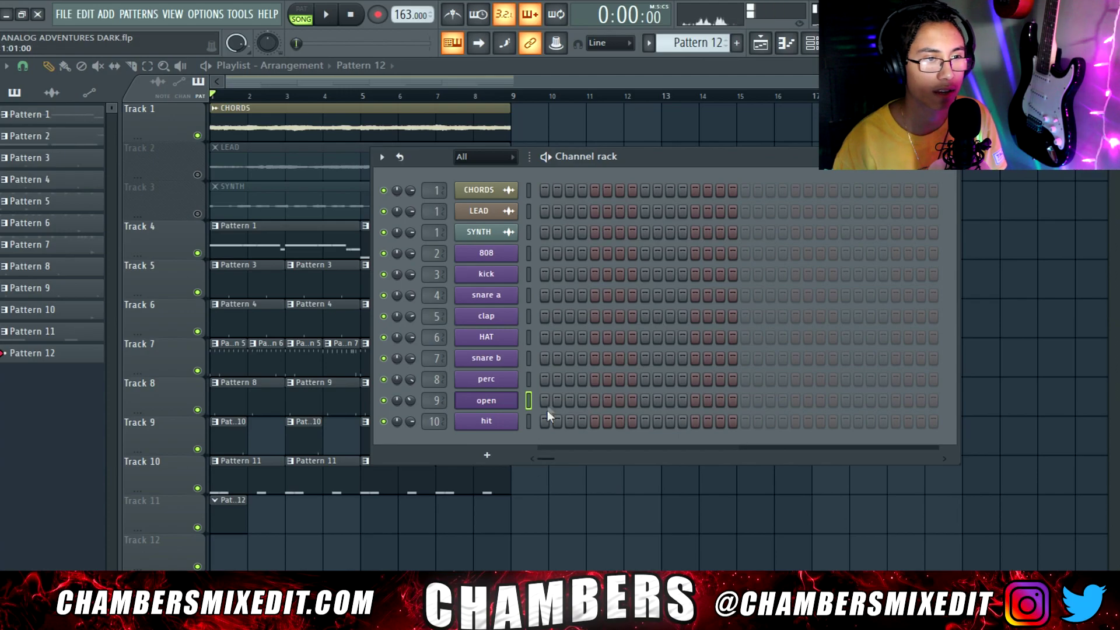
key(space)
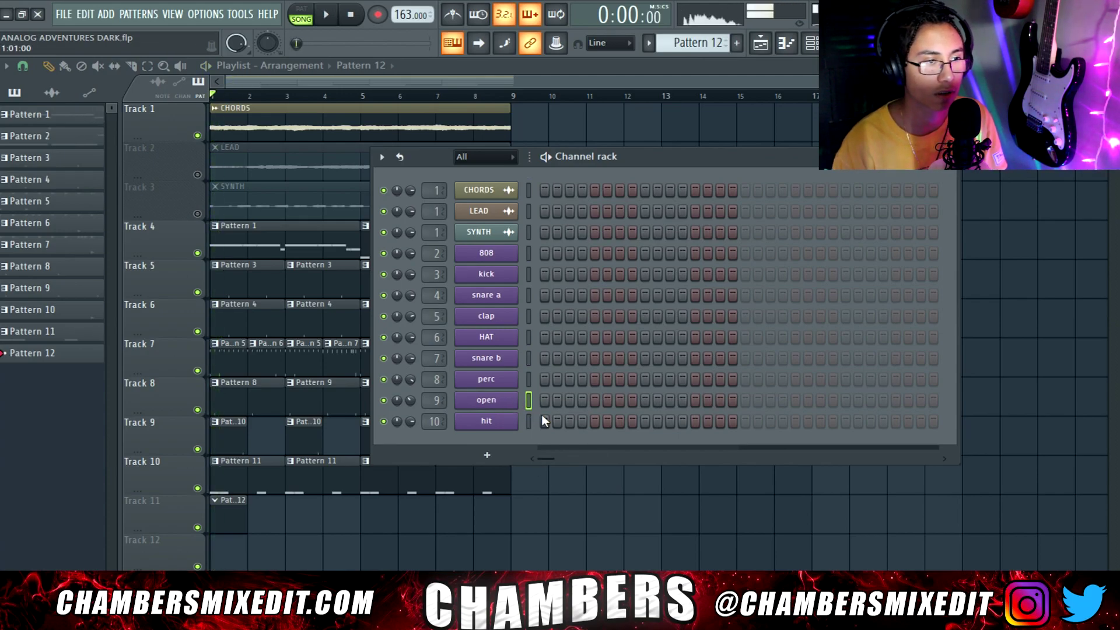
click(545, 422)
Step: Set the hit channel's root note to A#4 while the arrangement plays, and create the empty Pattern 13
click(508, 422)
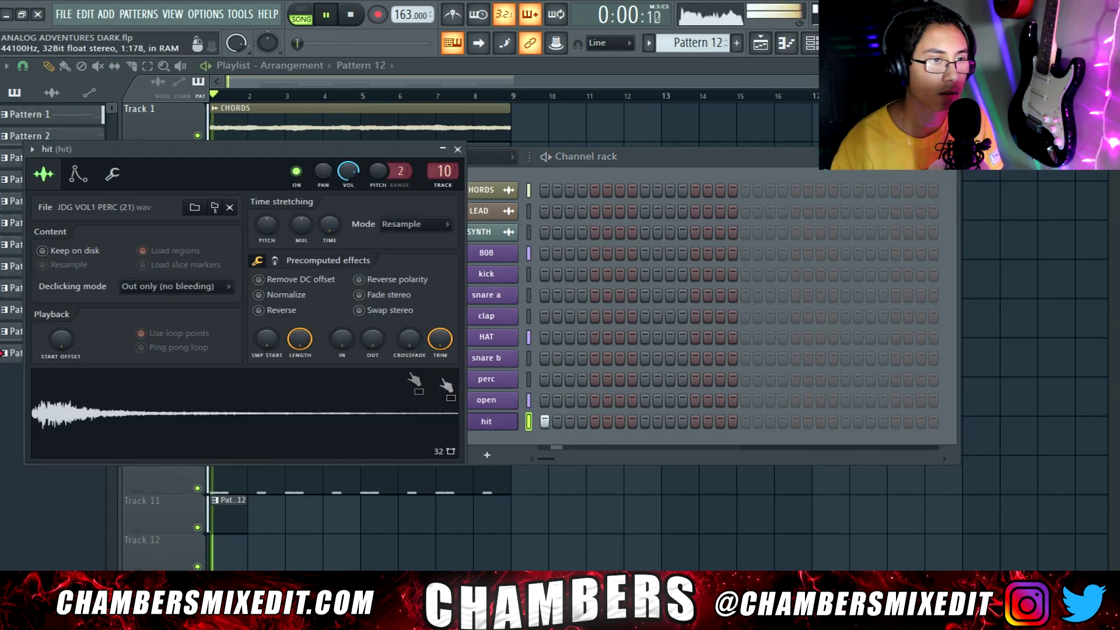
click(79, 174)
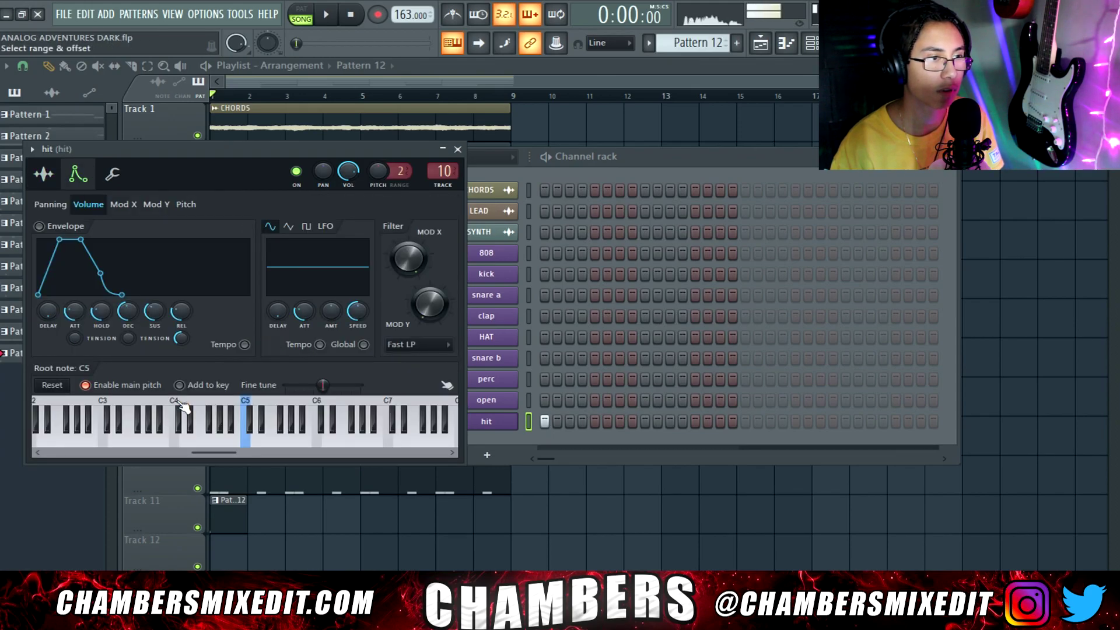
right_click(230, 435)
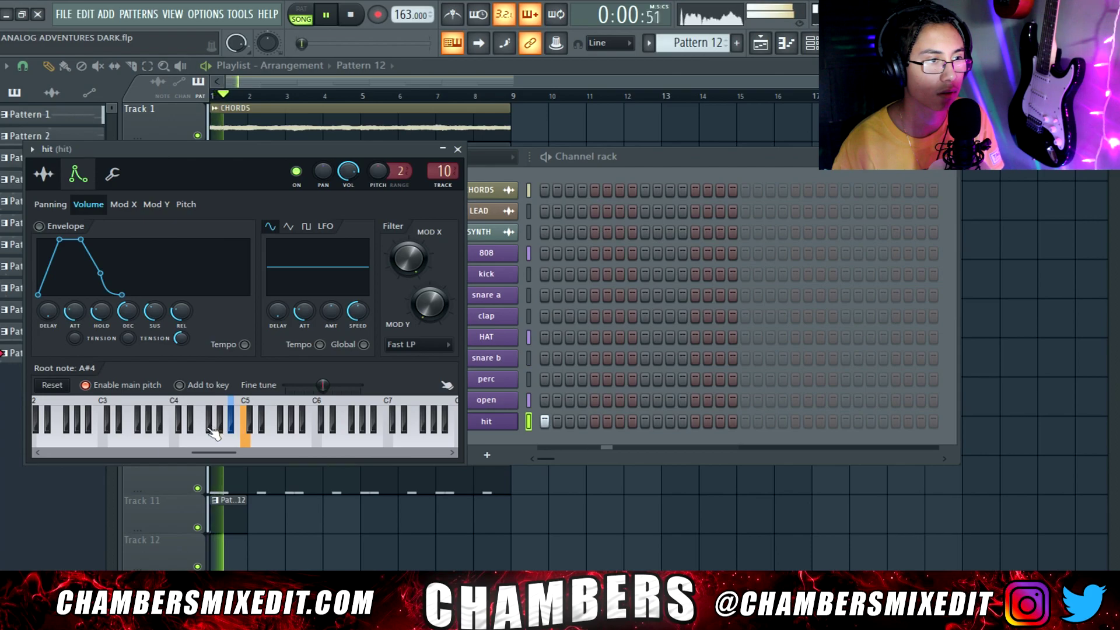
click(457, 149)
click(736, 42)
key(F6)
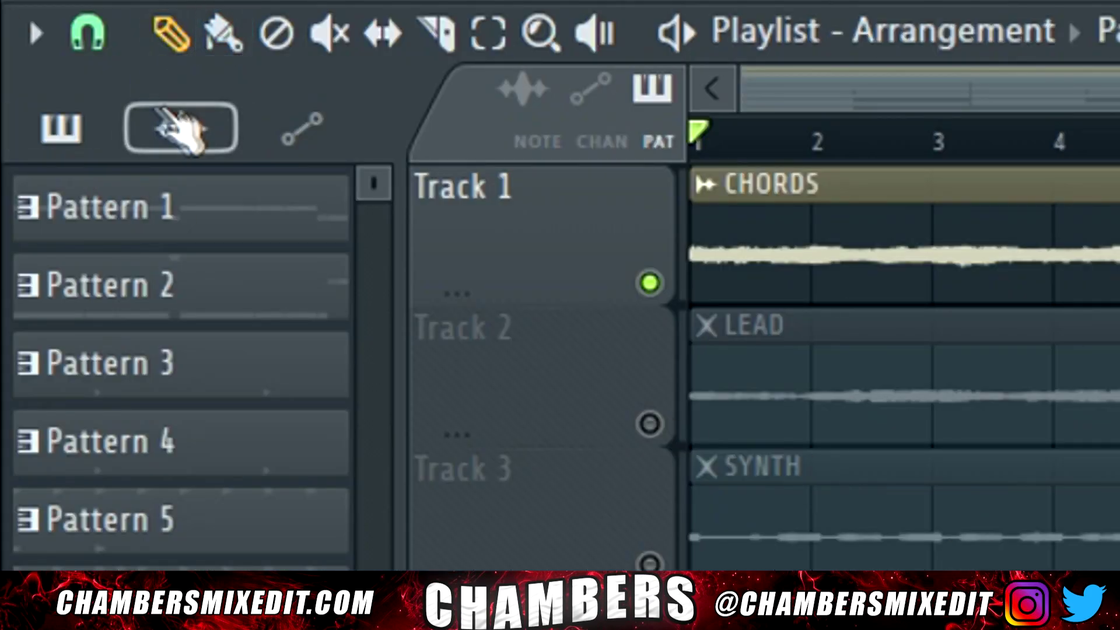
Step: Recolor the CHORDS, LEAD and SYNTH audio clips purple and save the project
click(52, 92)
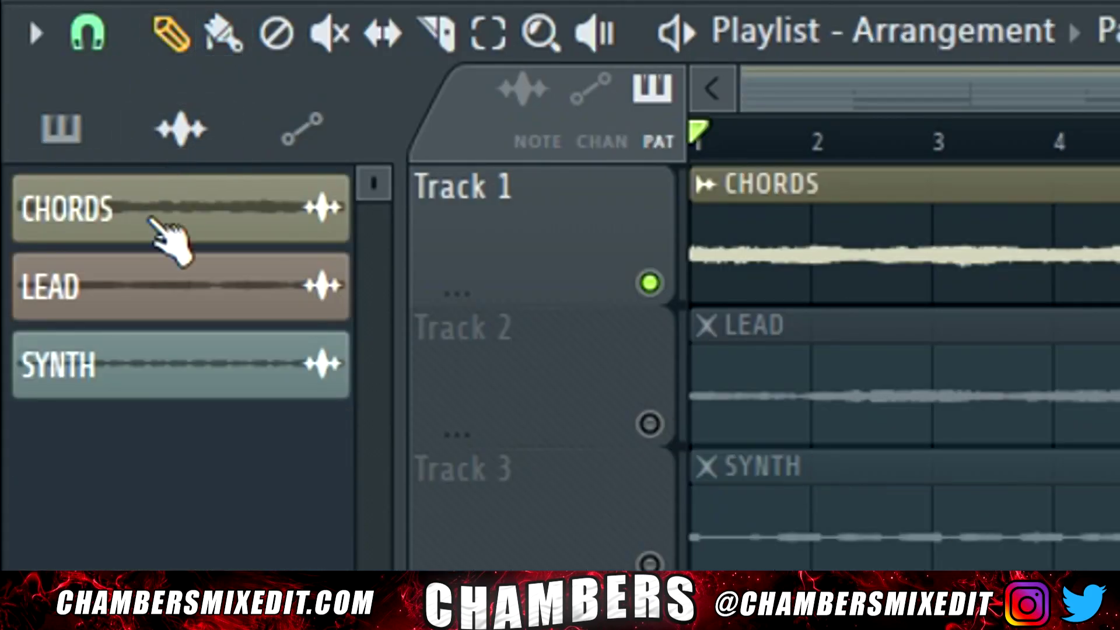
shift+click(220, 374)
right_click(141, 263)
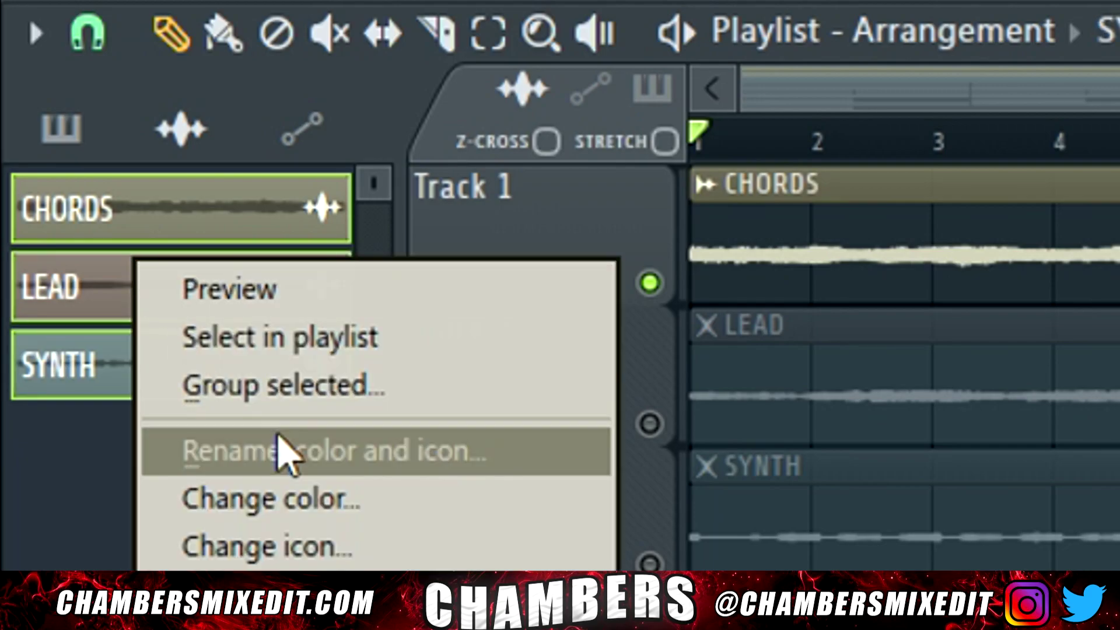
click(283, 453)
click(583, 483)
scroll(583, 483, down, 1)
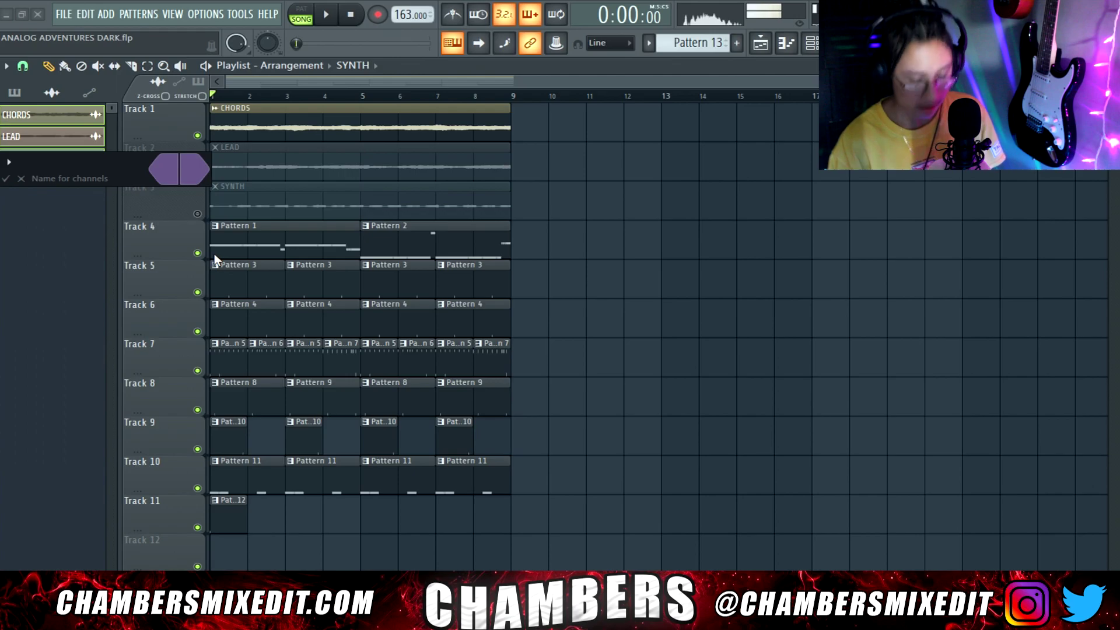
key(Return)
key(ctrl+s)
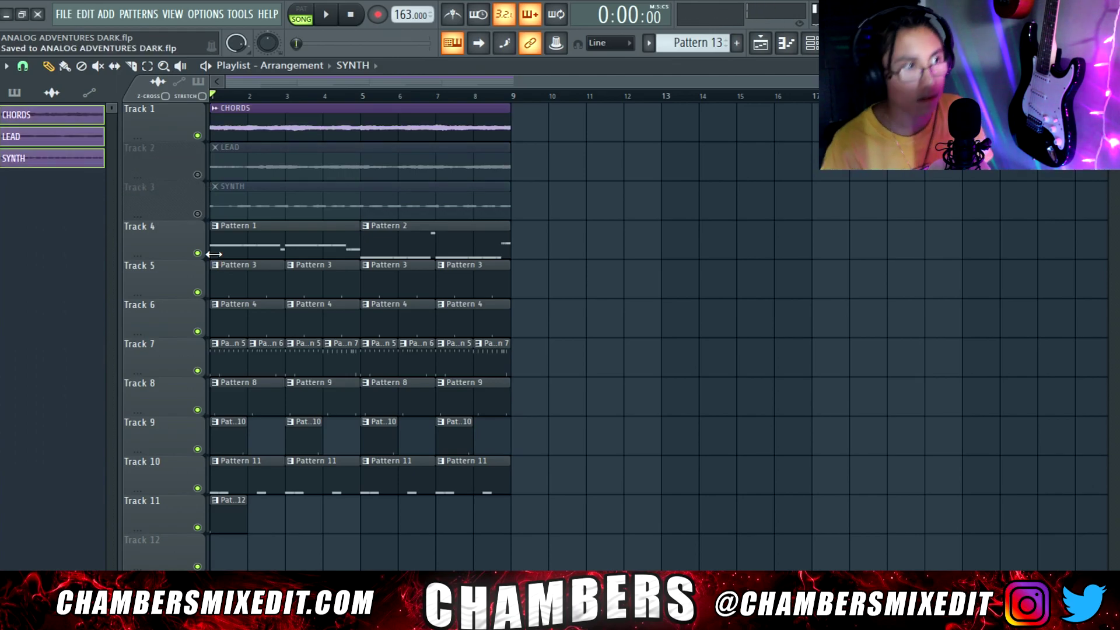
Step: Place Pattern 13 at bar 1 on Track 12, program kick hits on steps 1, 15 and 21, and enable Reverse polarity on the kick sample
click(737, 43)
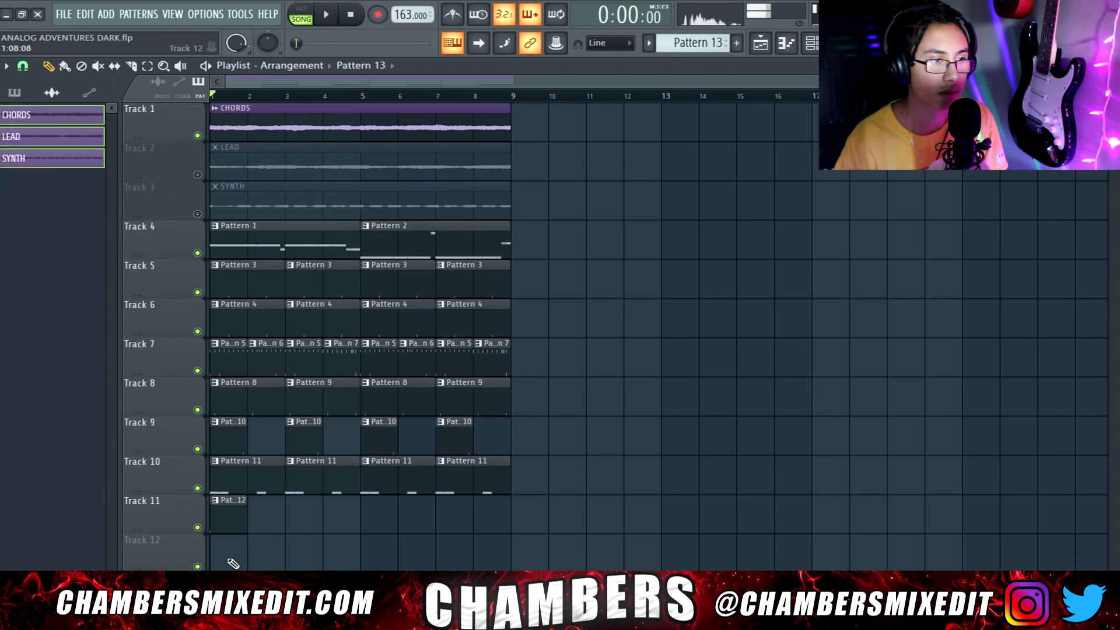
click(811, 43)
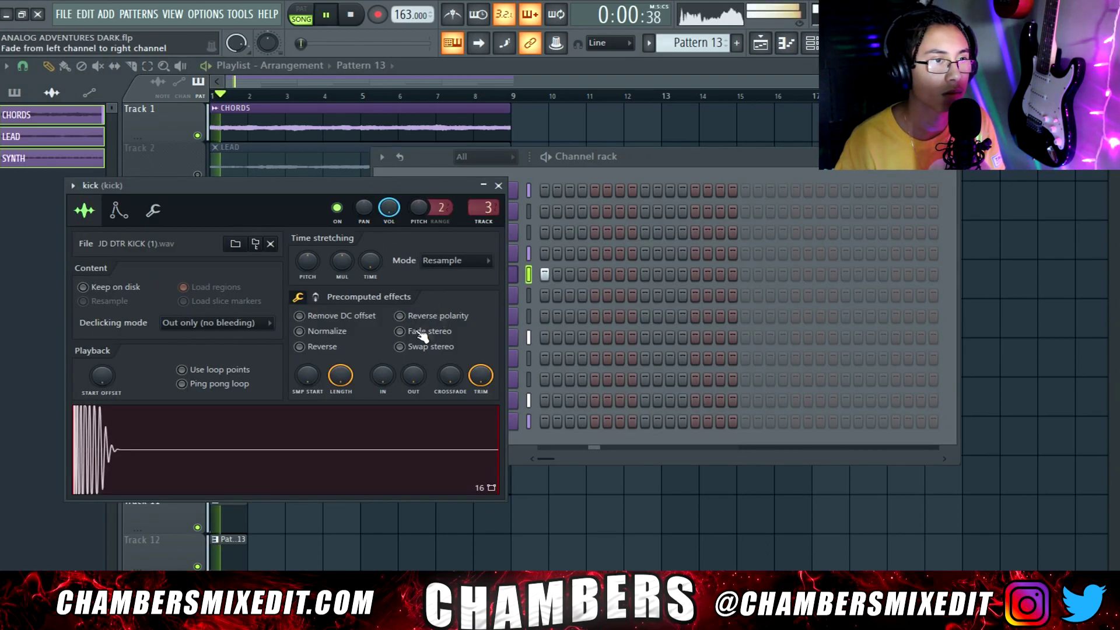
click(431, 316)
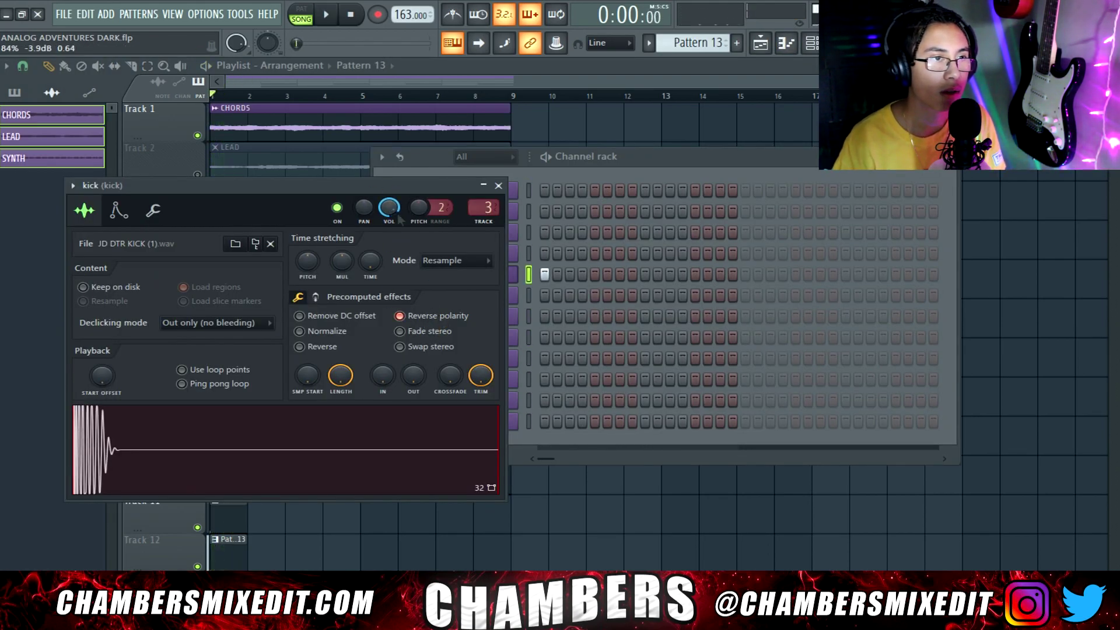
click(722, 275)
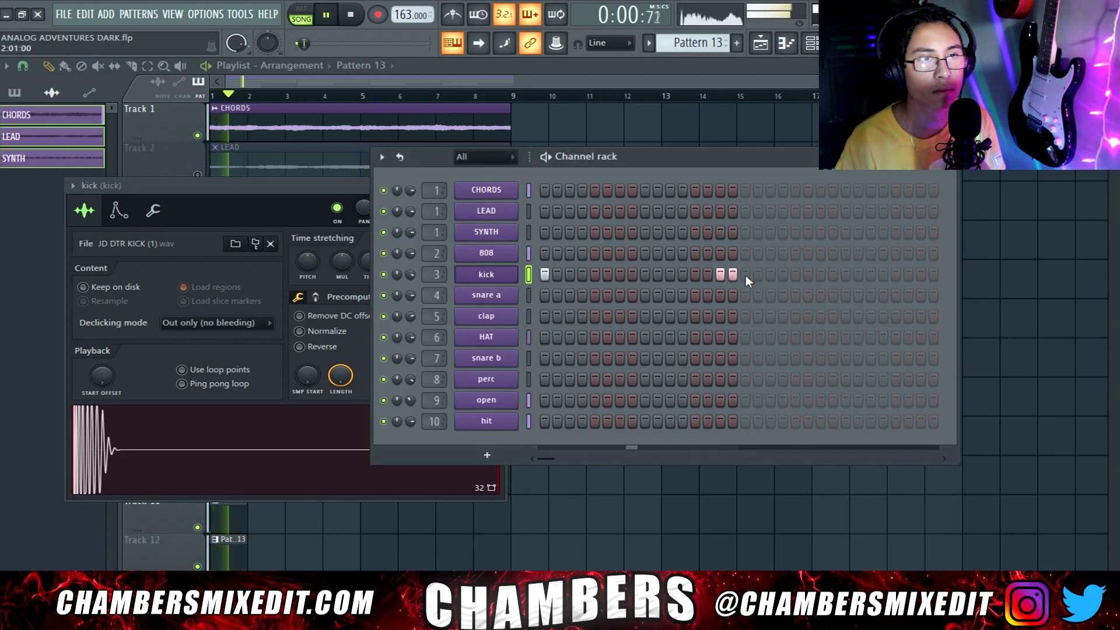
click(796, 275)
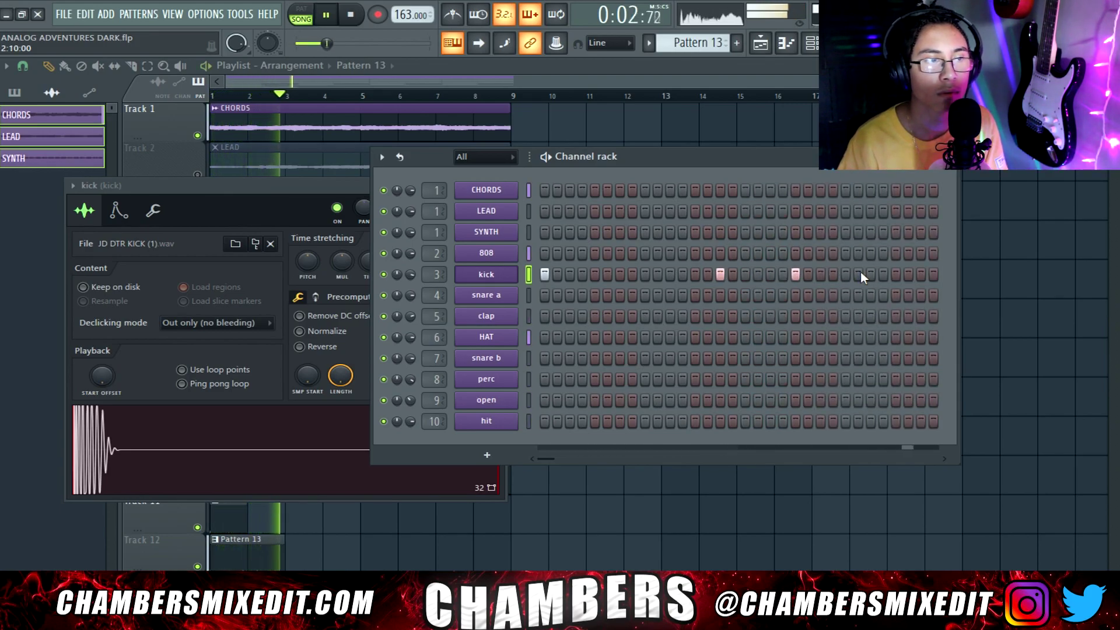
Step: Compare the kick with Reverse polarity off and on during playback, leaving it enabled
key(space)
key(space)
click(514, 274)
click(513, 274)
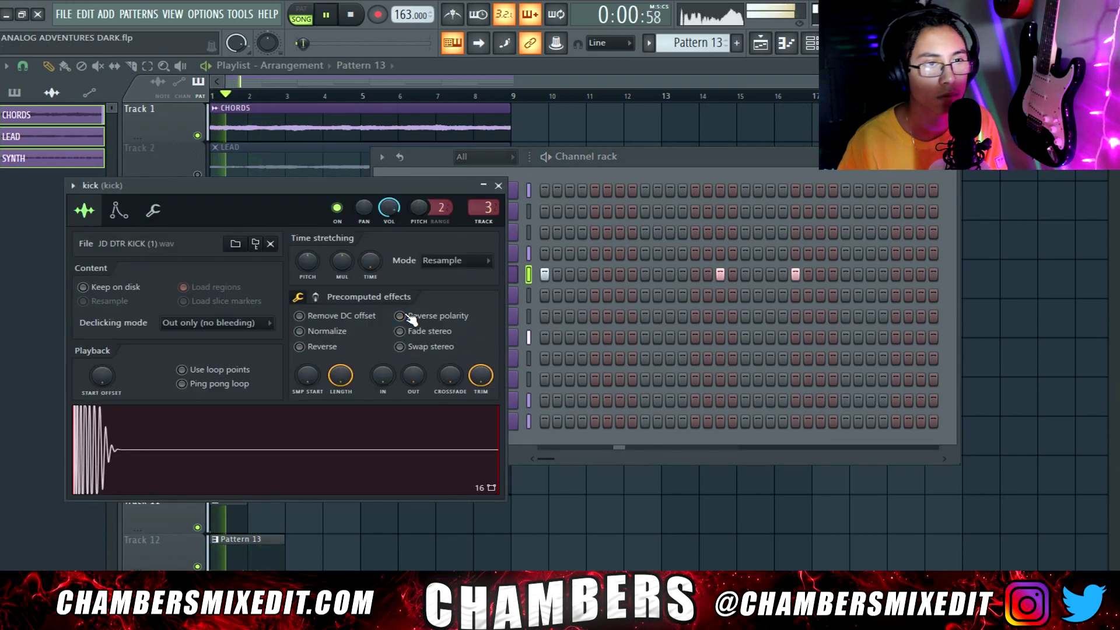
click(410, 317)
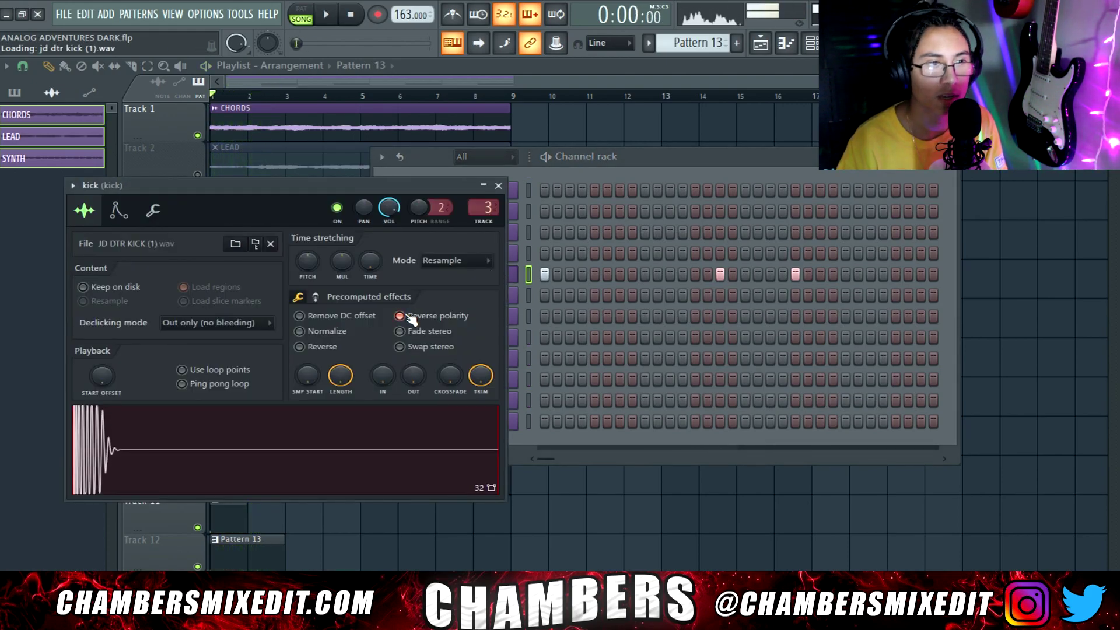
Step: Create Pattern 14 and place it at bar 3 on Track 12 while the arrangement plays
click(739, 45)
key(F12)
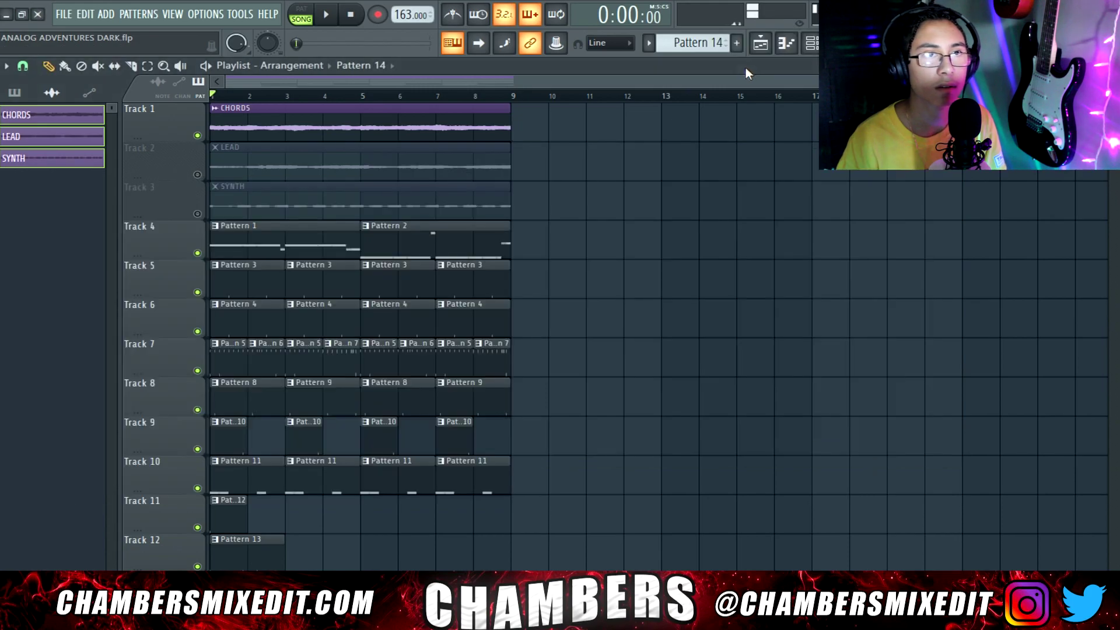
key(space)
click(299, 553)
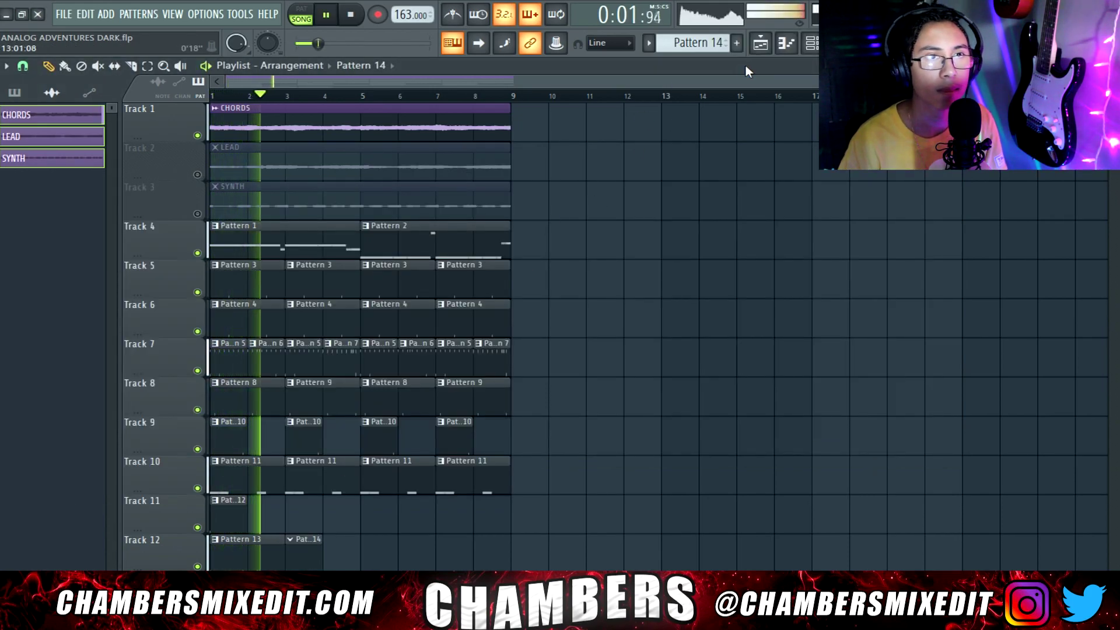
click(786, 43)
Step: Program kick hits on steps 1, 15, 21, 27, 30 and 31 of Pattern 14
click(544, 274)
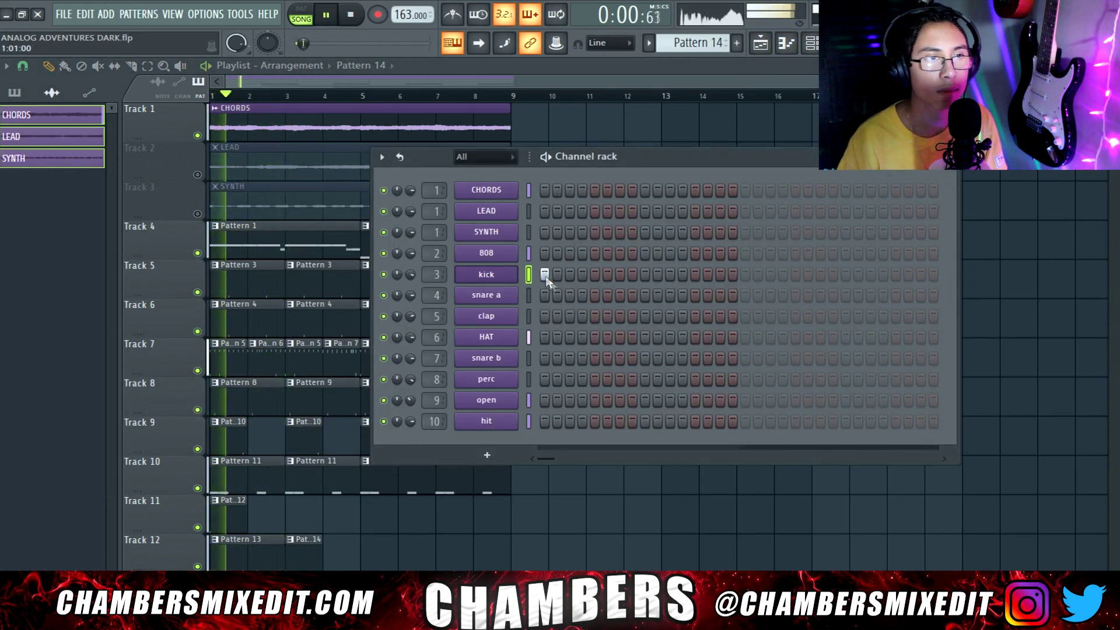
click(720, 274)
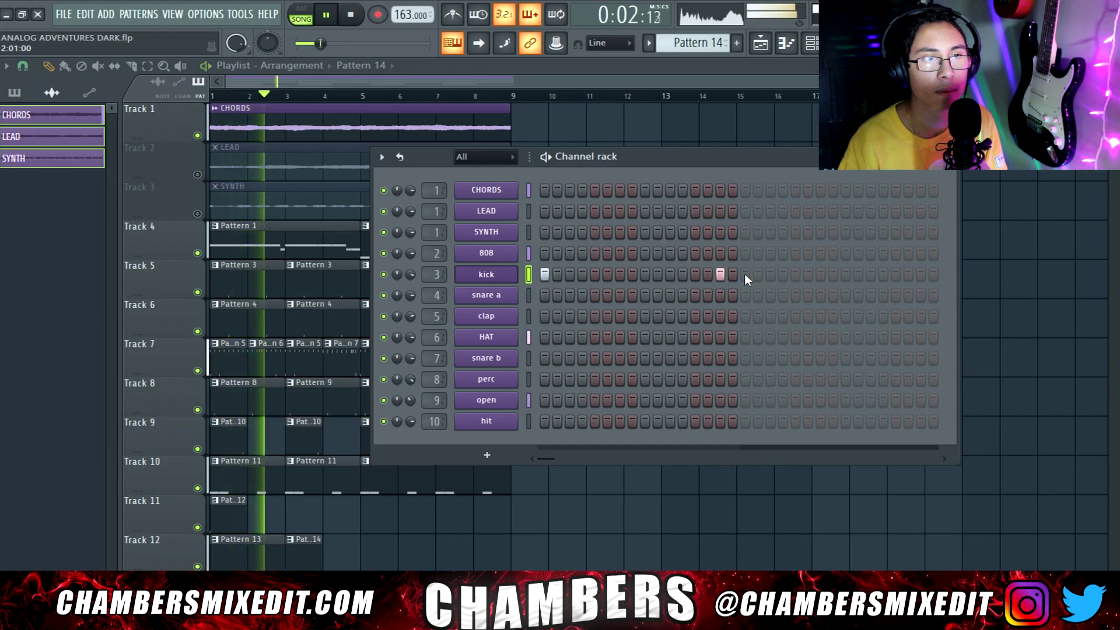
click(795, 274)
click(871, 275)
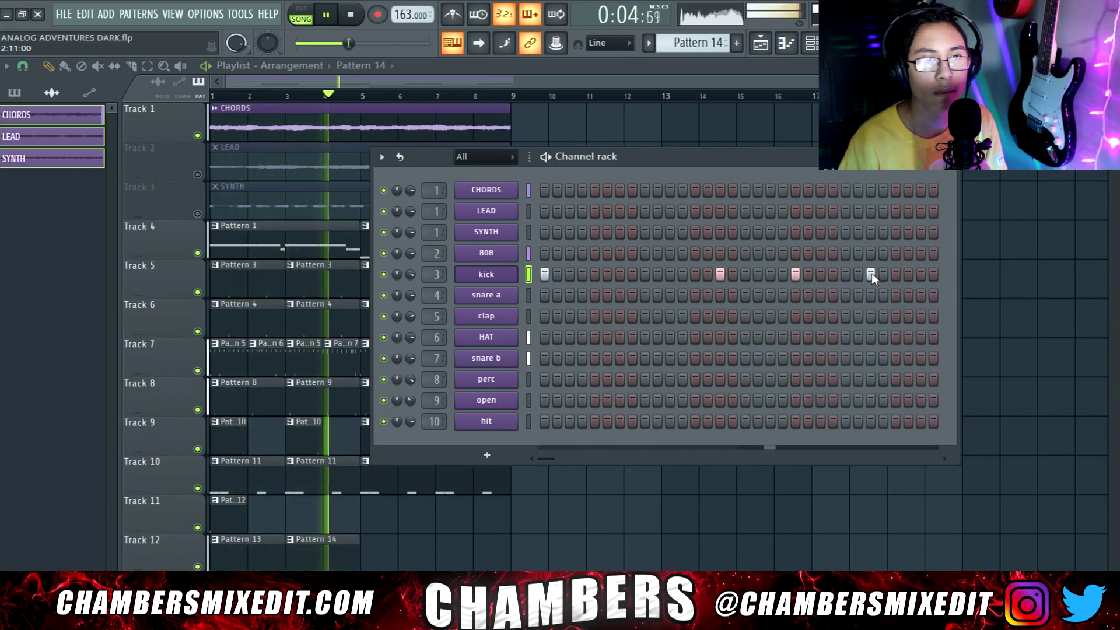
click(921, 274)
click(908, 274)
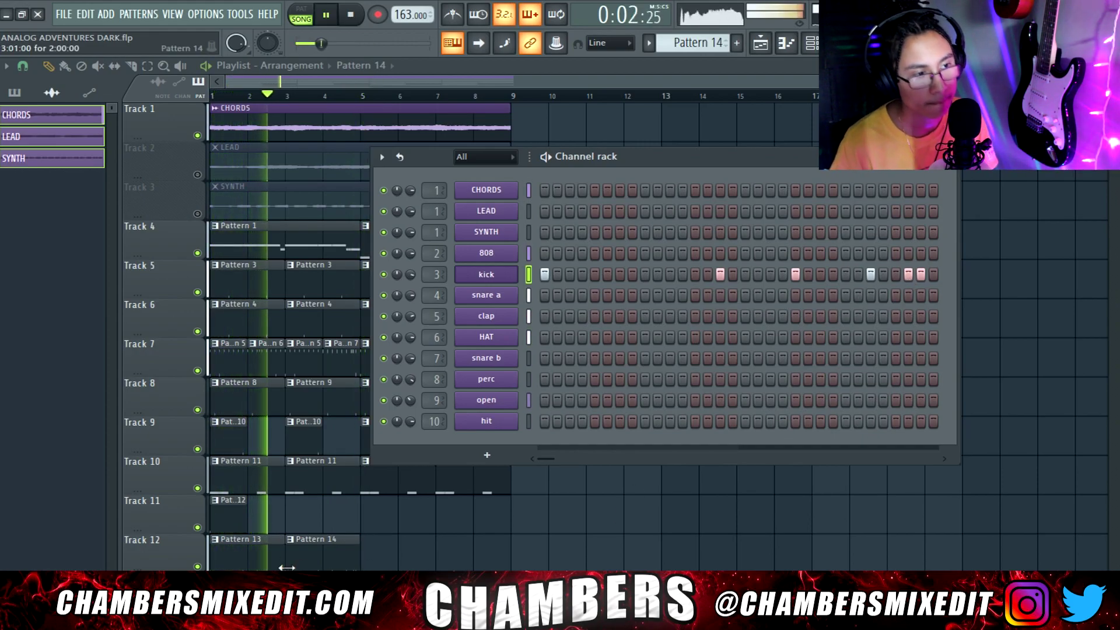
Step: Repeat Pattern 13 at bar 5 on Track 12 and add a new Pattern 15 at bar 7
click(387, 537)
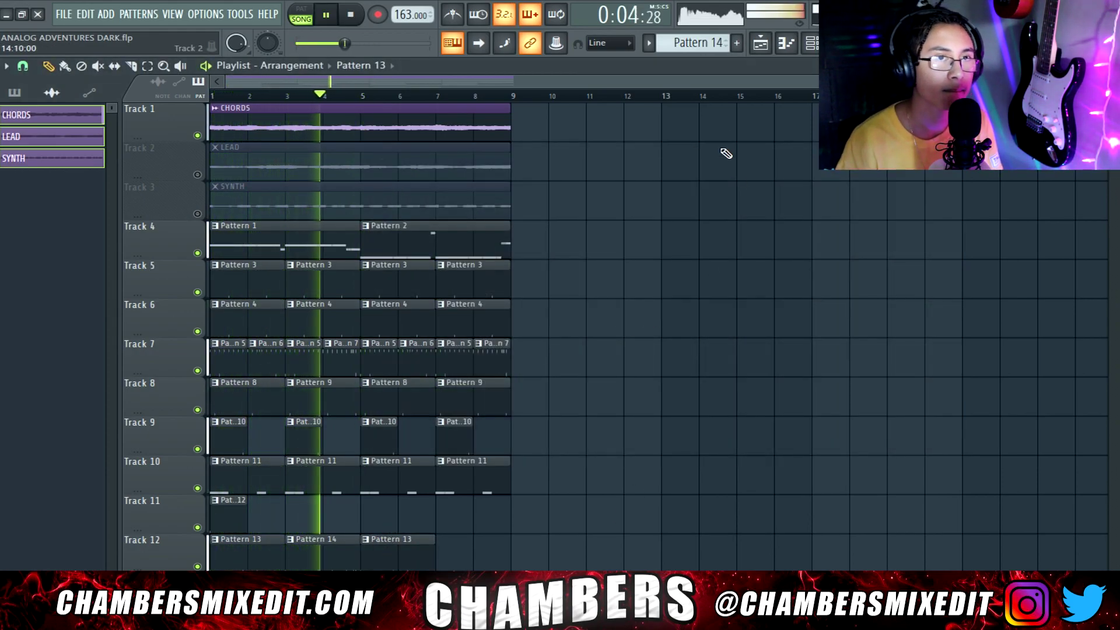
click(812, 43)
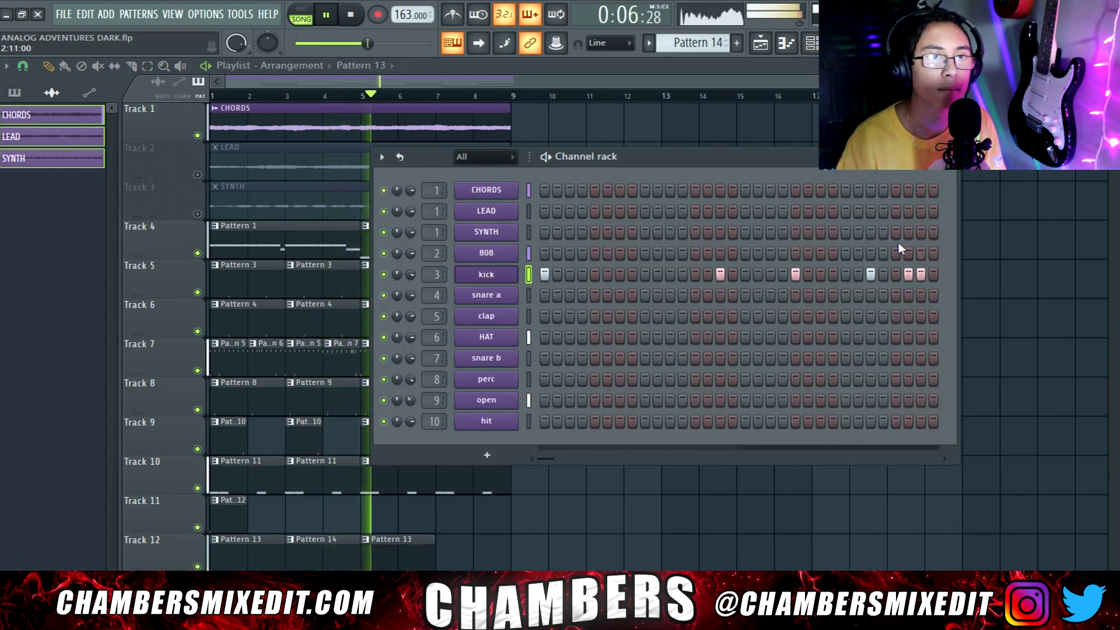
key(F4)
Step: Program kick hits on steps 1, 15, 21, 27, 30 and 31 of Pattern 15 during playback
click(545, 274)
click(721, 274)
key(space)
key(space)
click(795, 274)
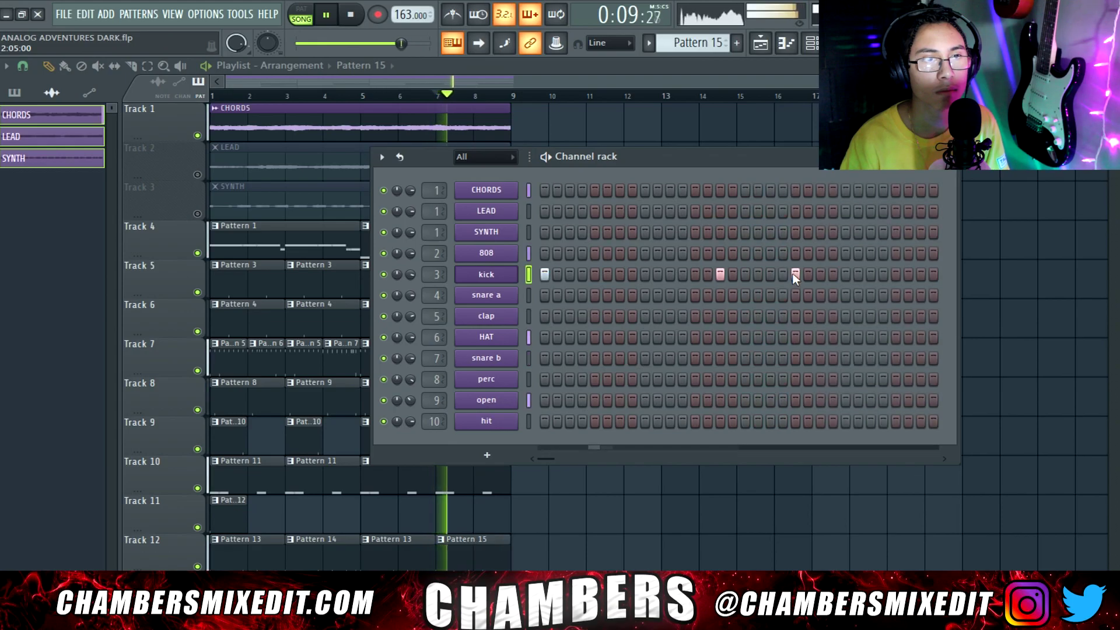
click(871, 274)
click(908, 274)
click(920, 274)
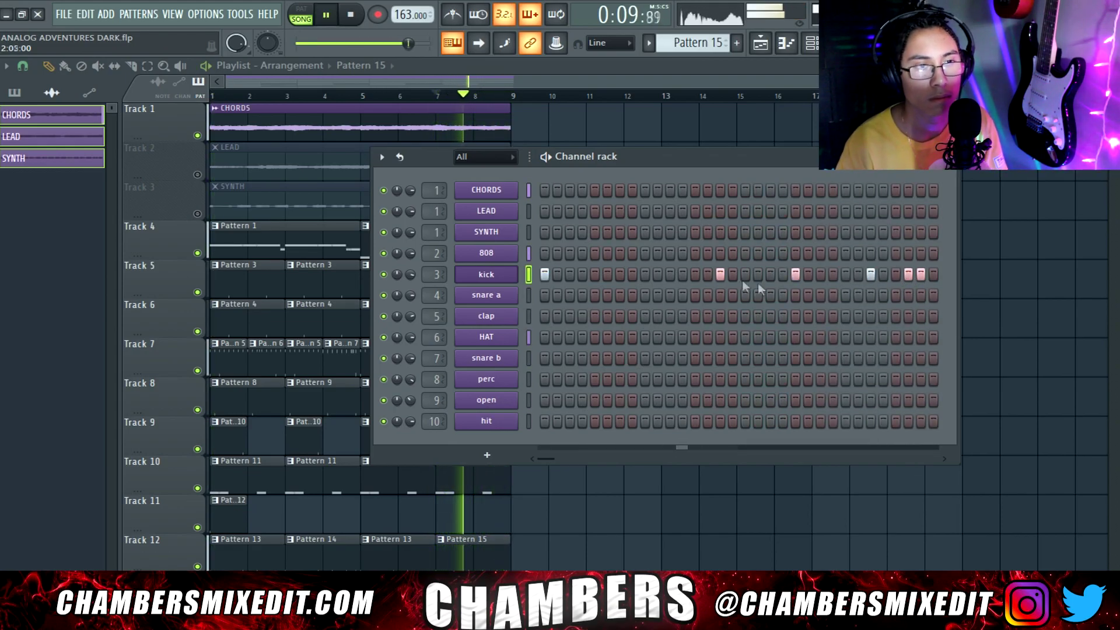
Step: Compare the kick channel with Reverse polarity on and off during playback, leaving it enabled
click(487, 275)
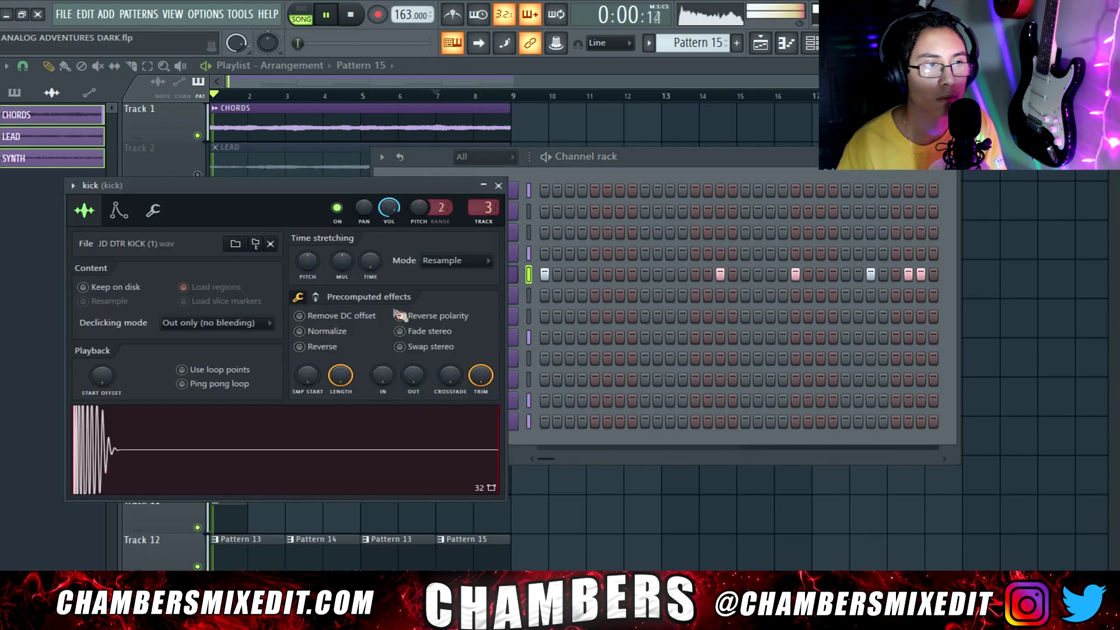
click(430, 317)
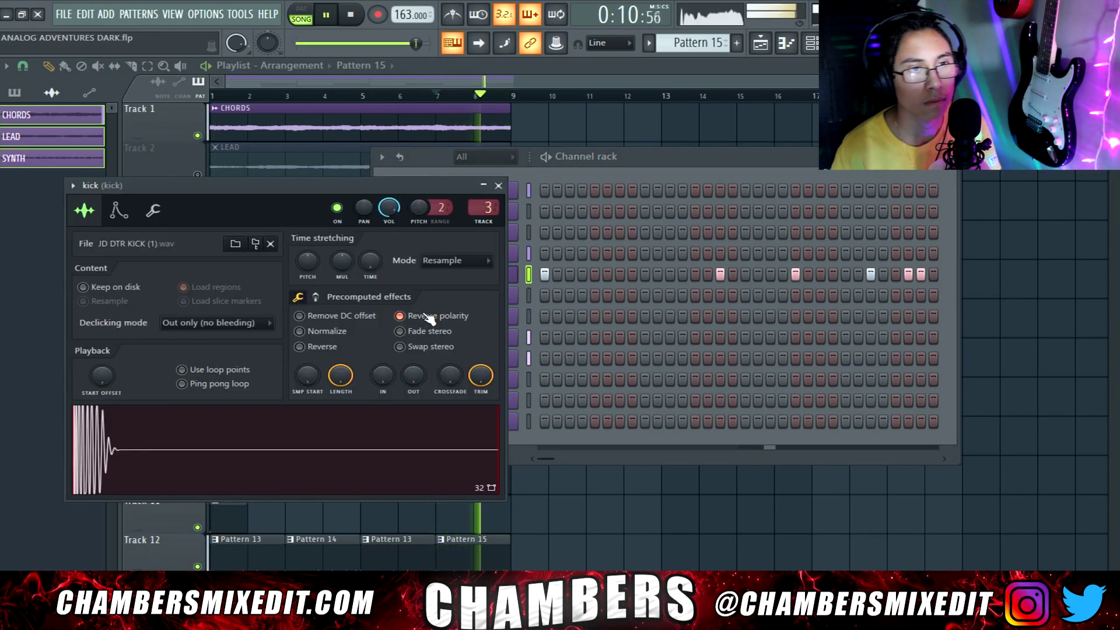
click(430, 317)
key(space)
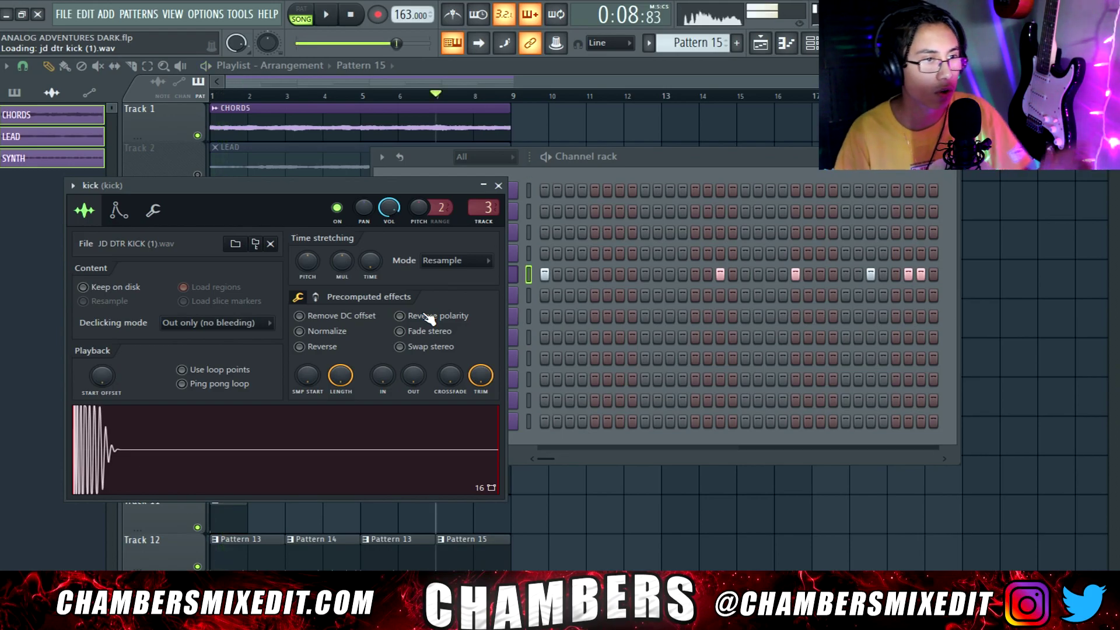
click(430, 317)
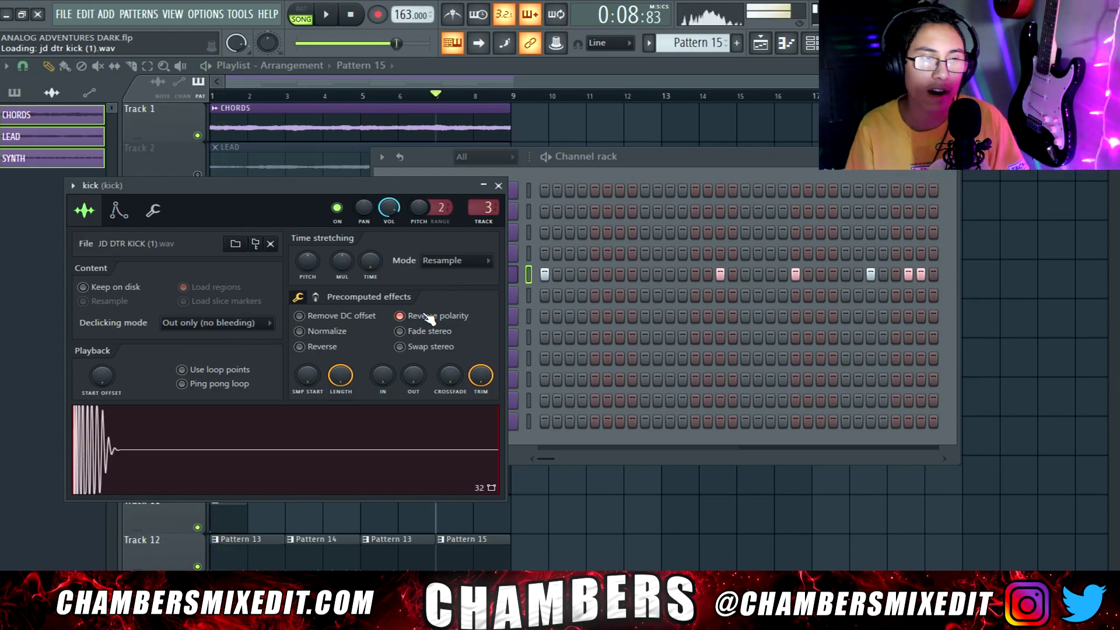
click(498, 186)
Step: Clone the kick channel and close the clone's settings
right_click(499, 273)
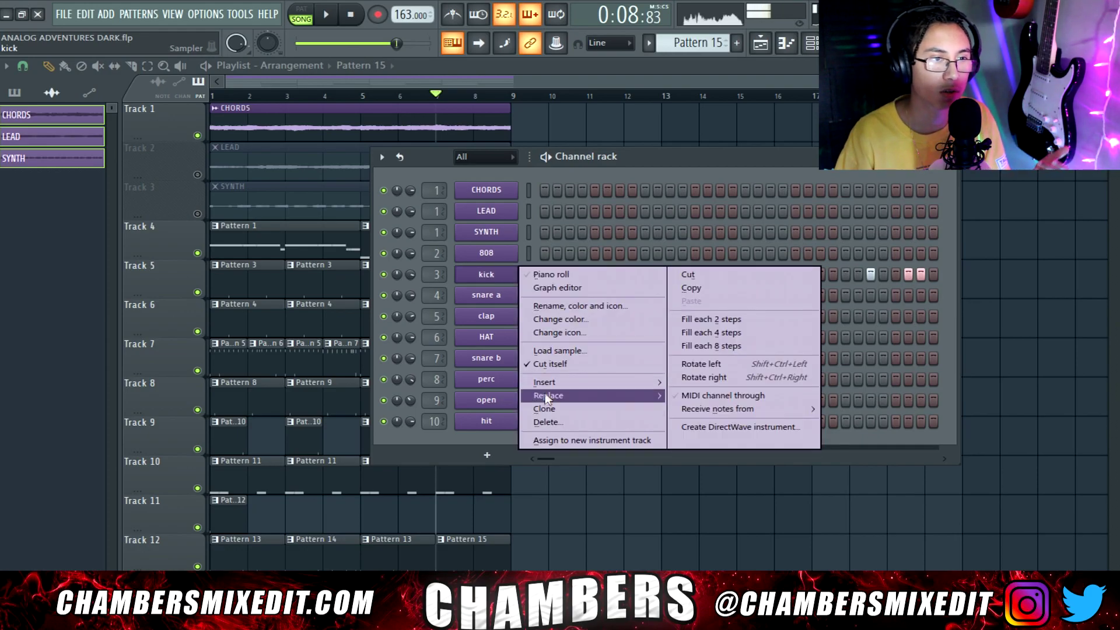
click(545, 408)
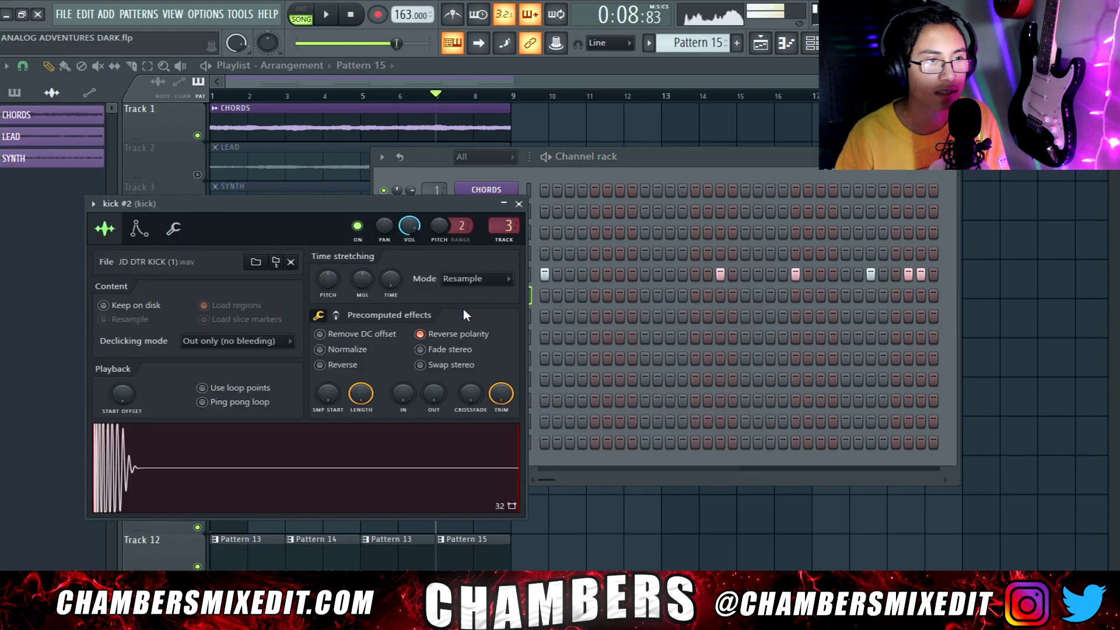
click(518, 204)
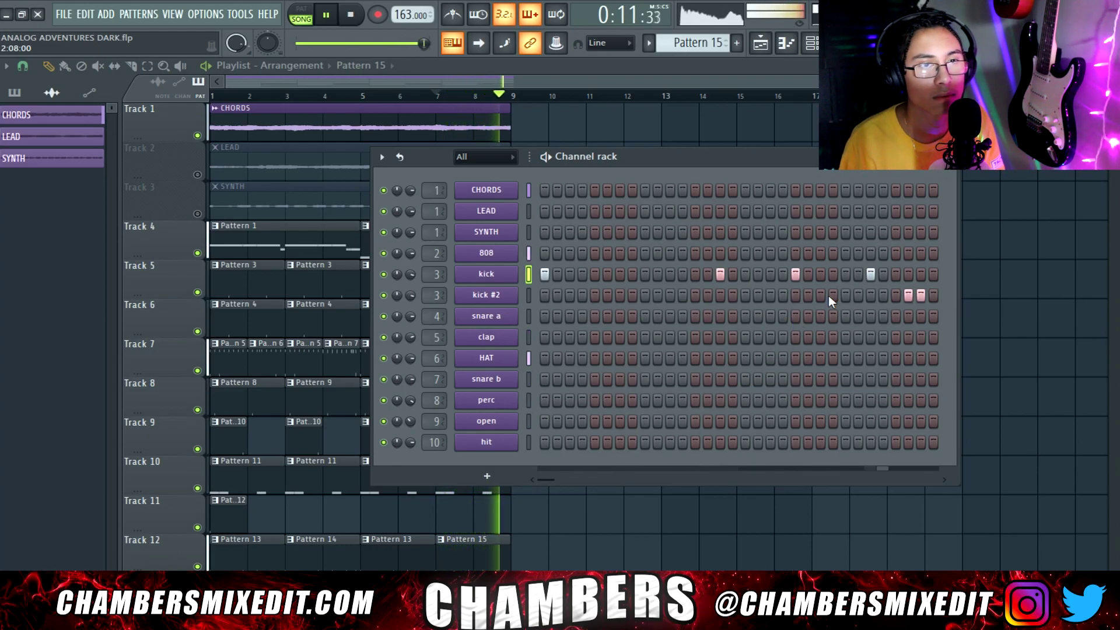
Step: Move the hits on steps 30 and 31 from kick #2 to the kick channel and play them back
key(space)
click(908, 295)
click(921, 295)
click(920, 274)
click(910, 273)
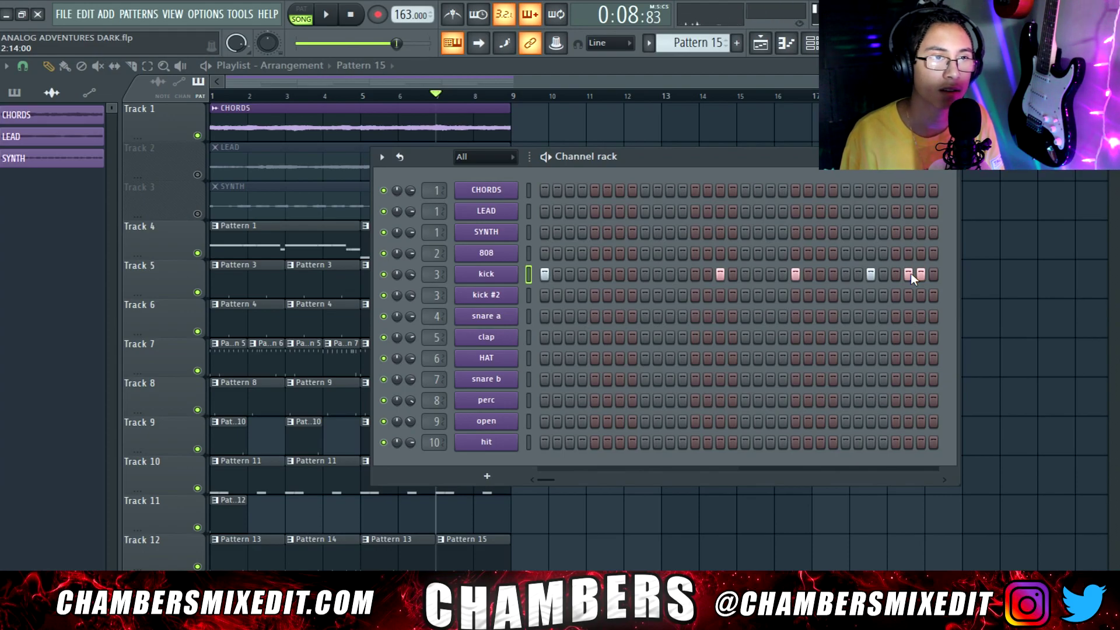
key(space)
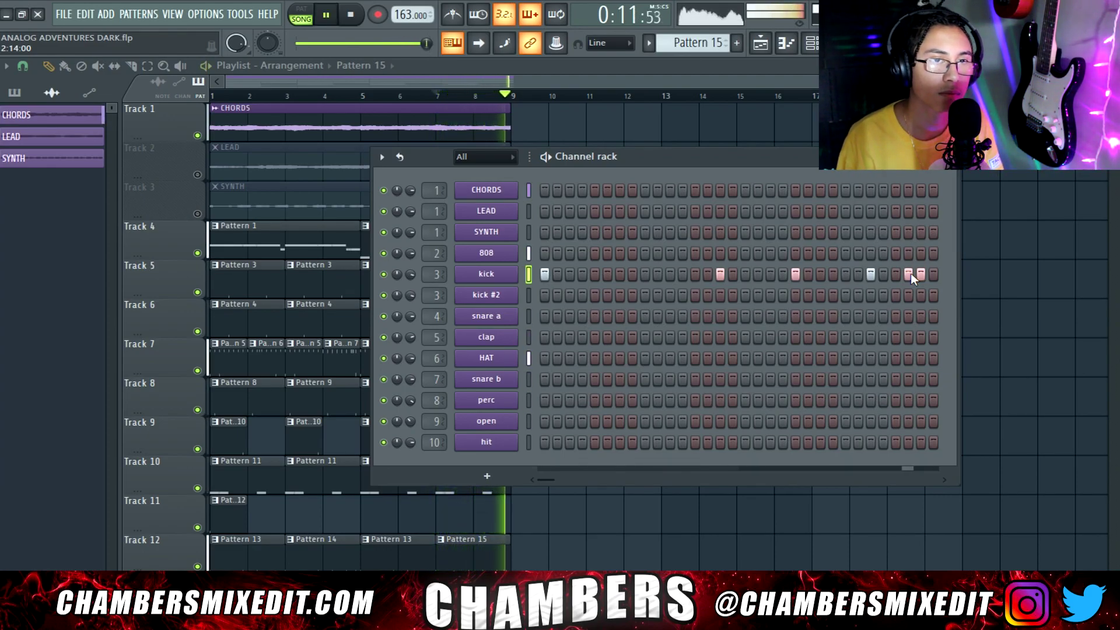
key(space)
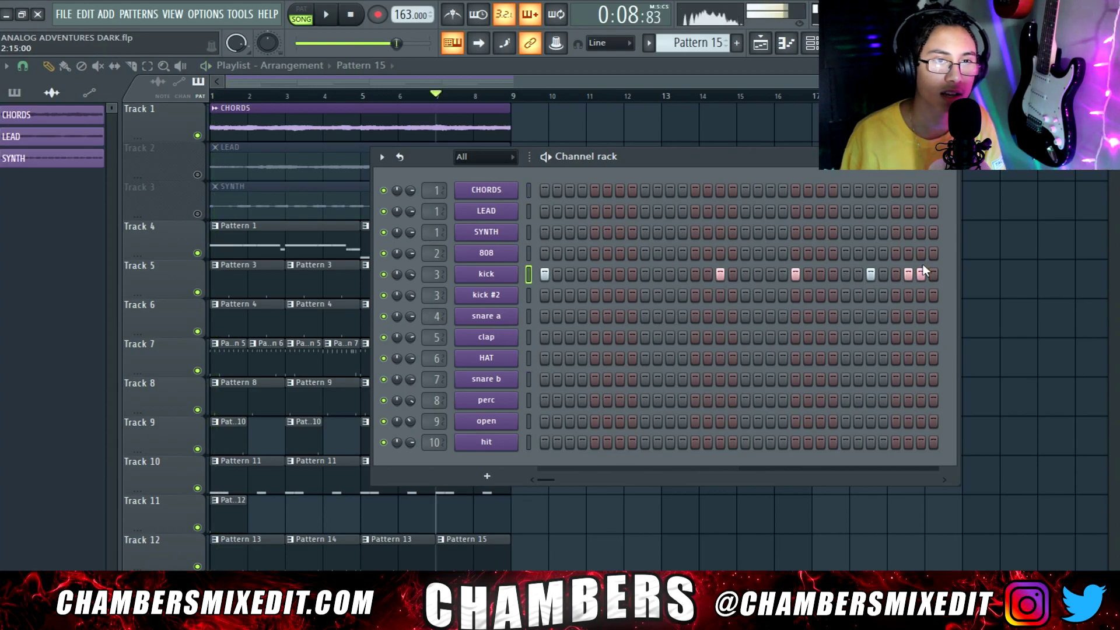
Step: Move the hits on steps 30 and 31 to kick #2 and play the arrangement from bar 8
click(910, 295)
click(922, 297)
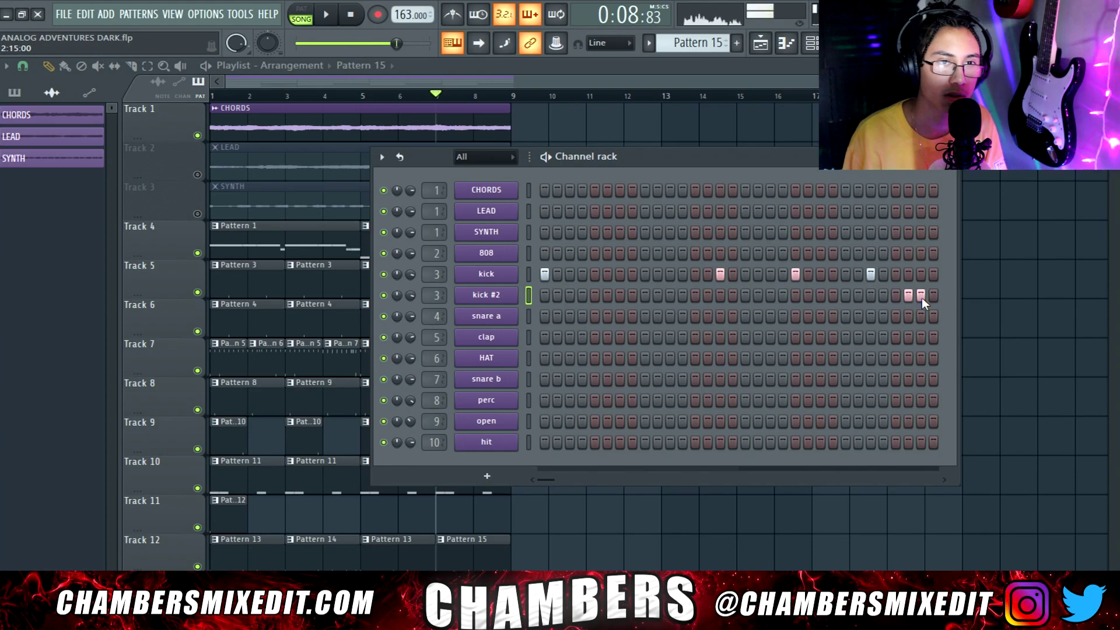
click(475, 95)
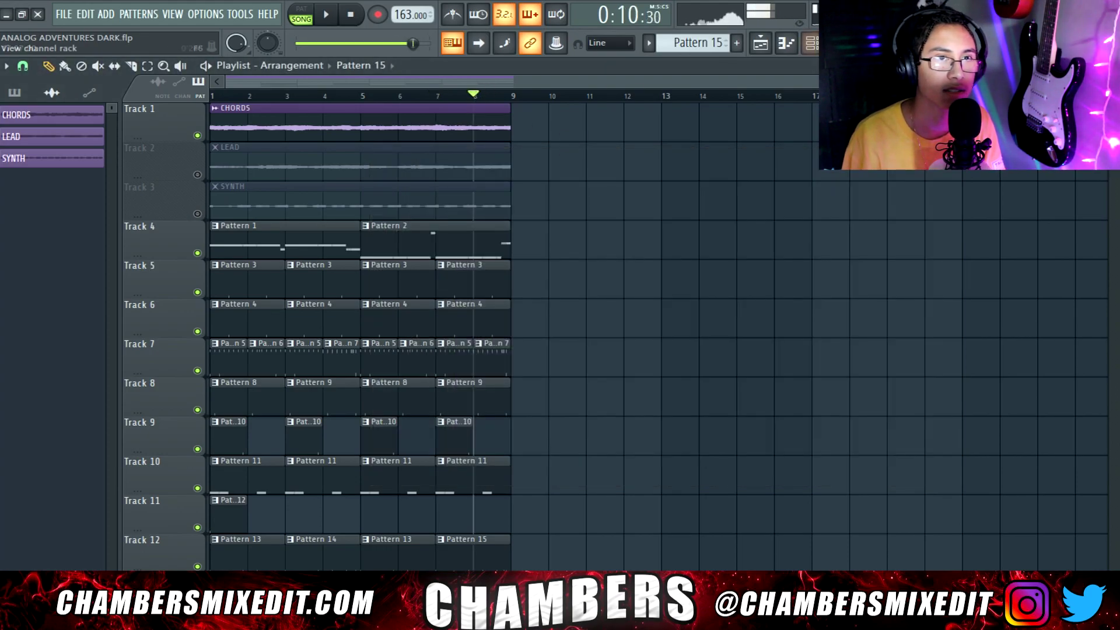
key(F6)
key(space)
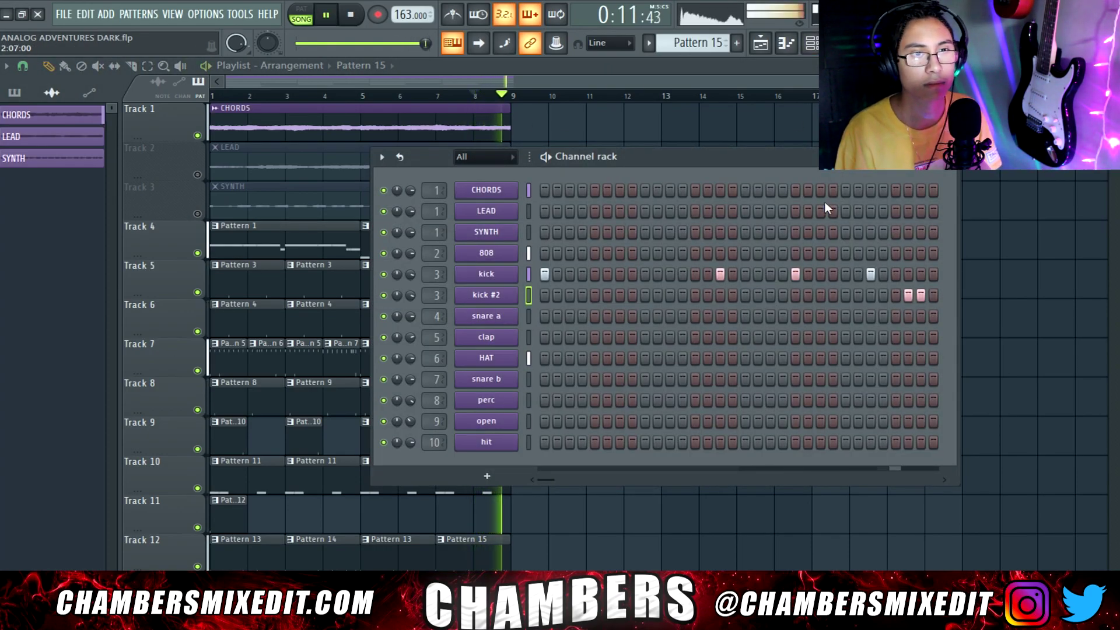
Step: Switch the hits on steps 30 and 31 back to the kick channel and audition them from bar 8
key(space)
click(908, 295)
click(920, 295)
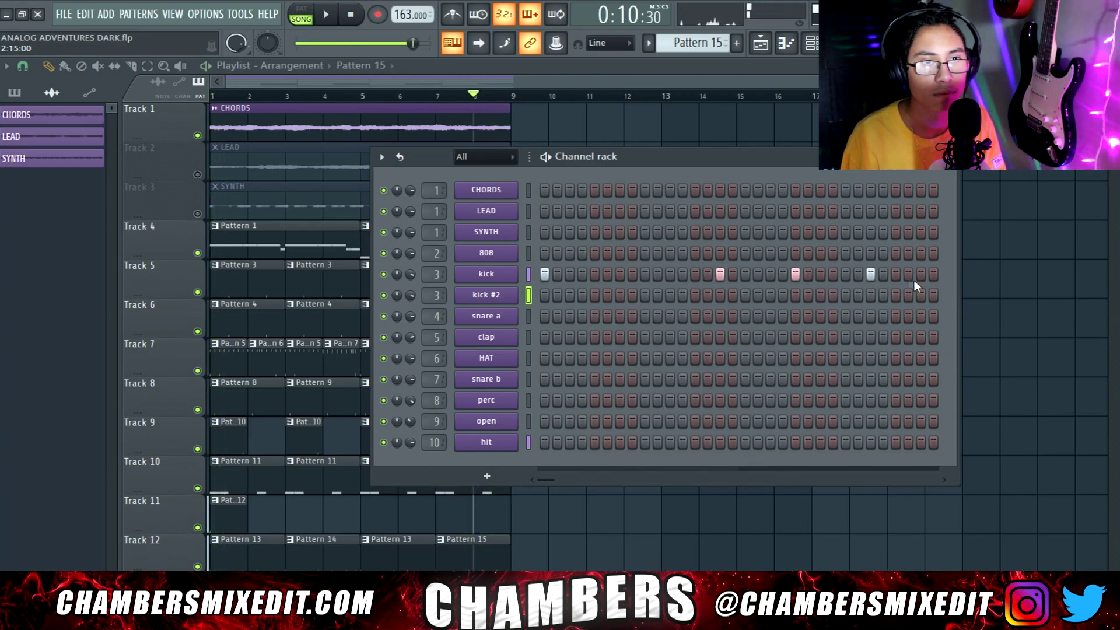
click(910, 274)
key(space)
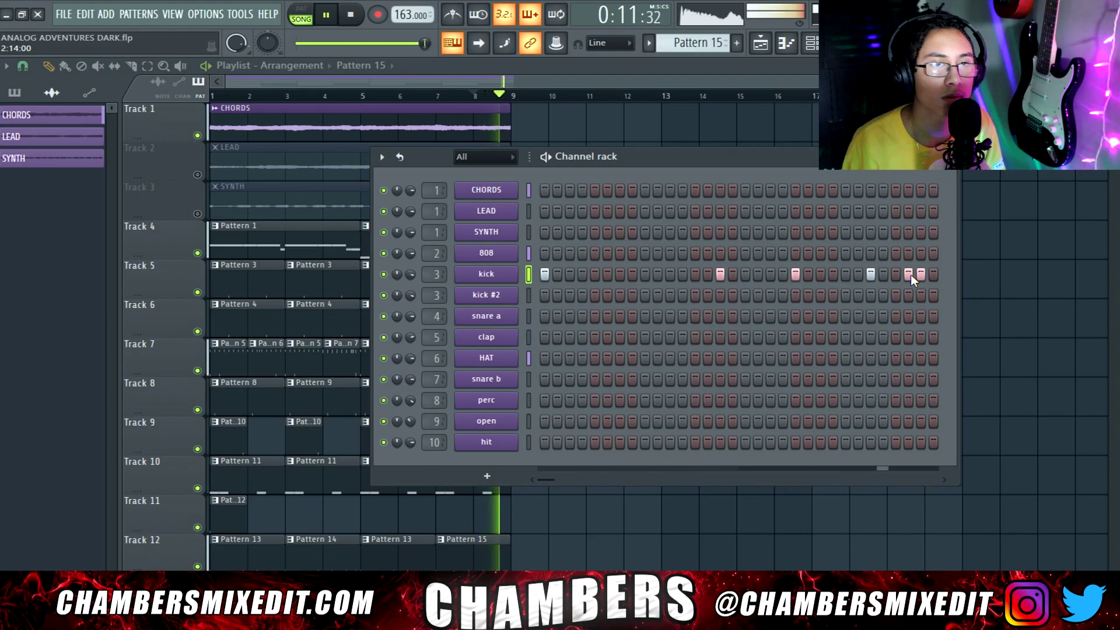
key(space)
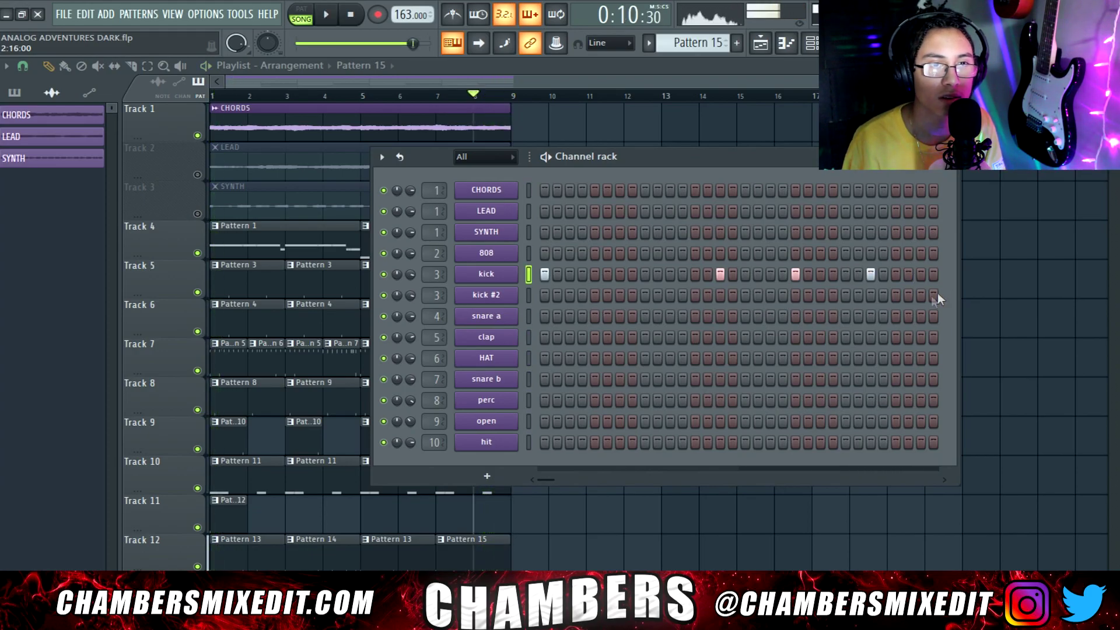
Step: Put the hits on steps 30 and 31 on kick #2, then review the kick channel's Reverse polarity option
click(921, 294)
click(909, 295)
key(space)
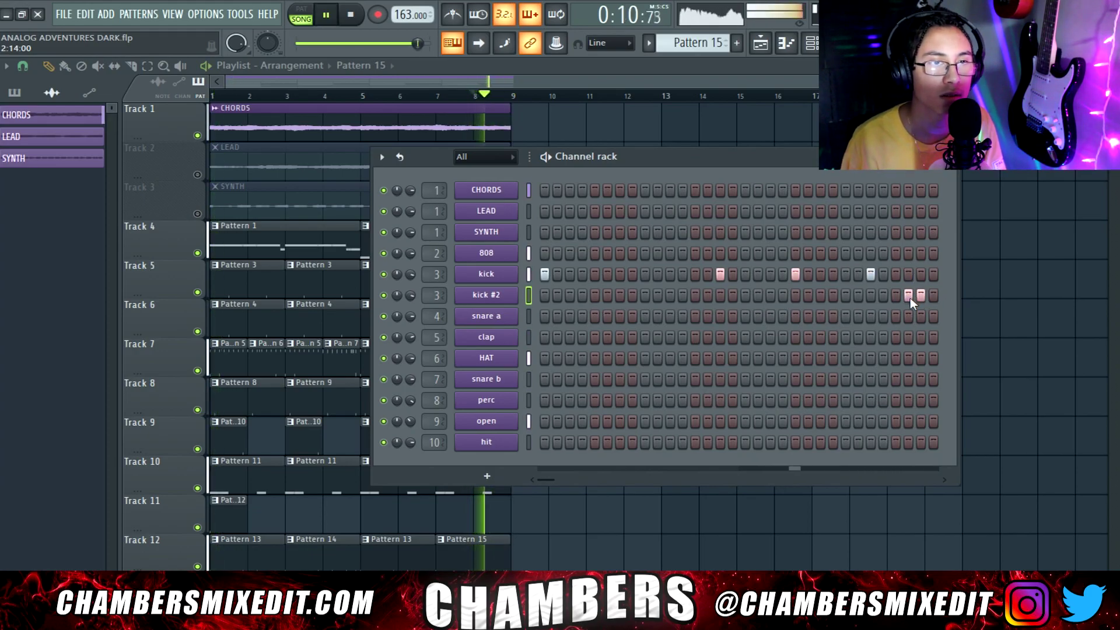
key(space)
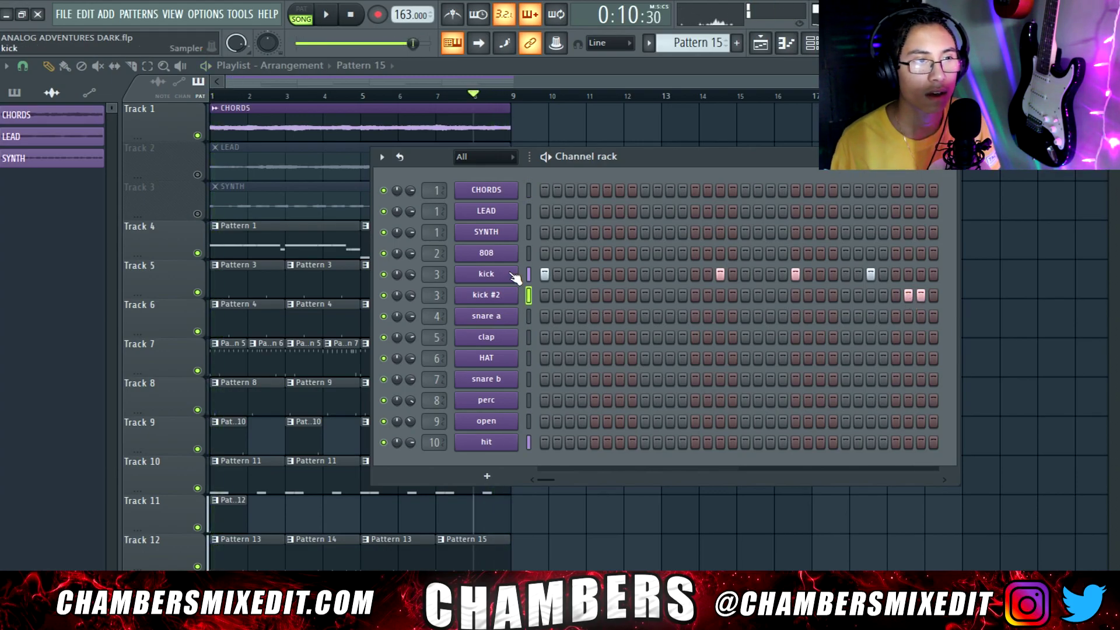
click(514, 276)
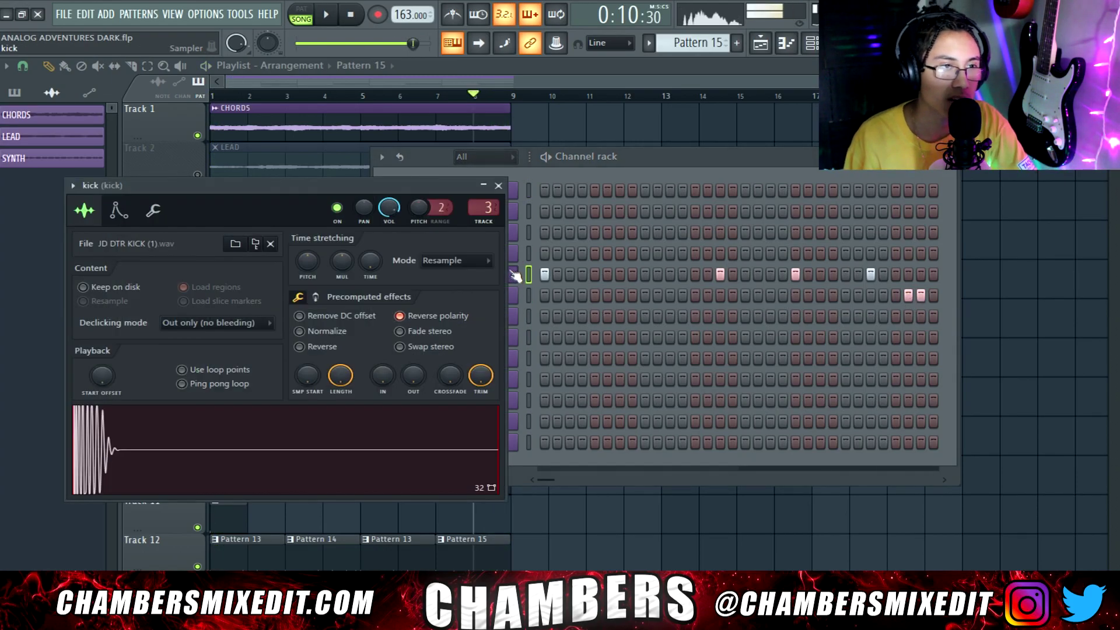
click(441, 320)
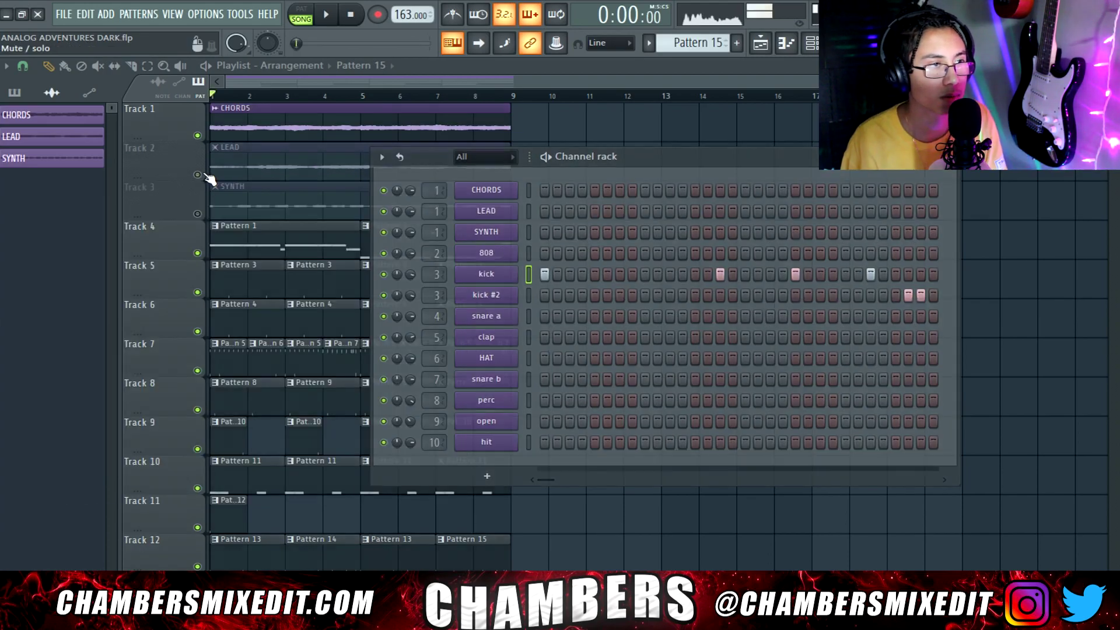
Step: Unmute the LEAD and SYNTH tracks and play the arrangement from the start
key(F6)
key(space)
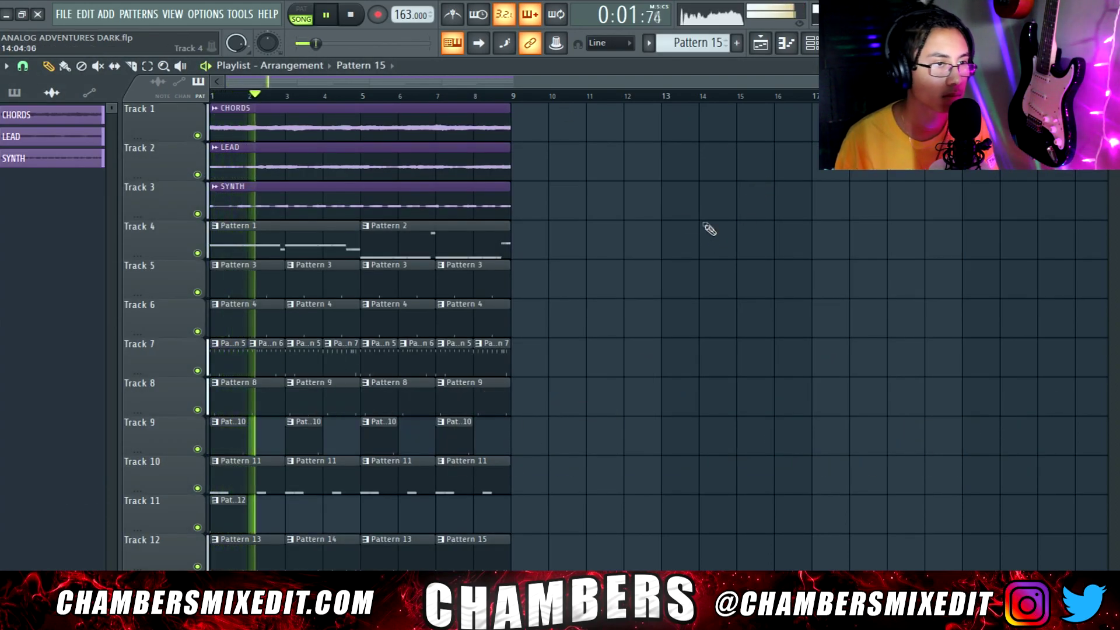
key(F6)
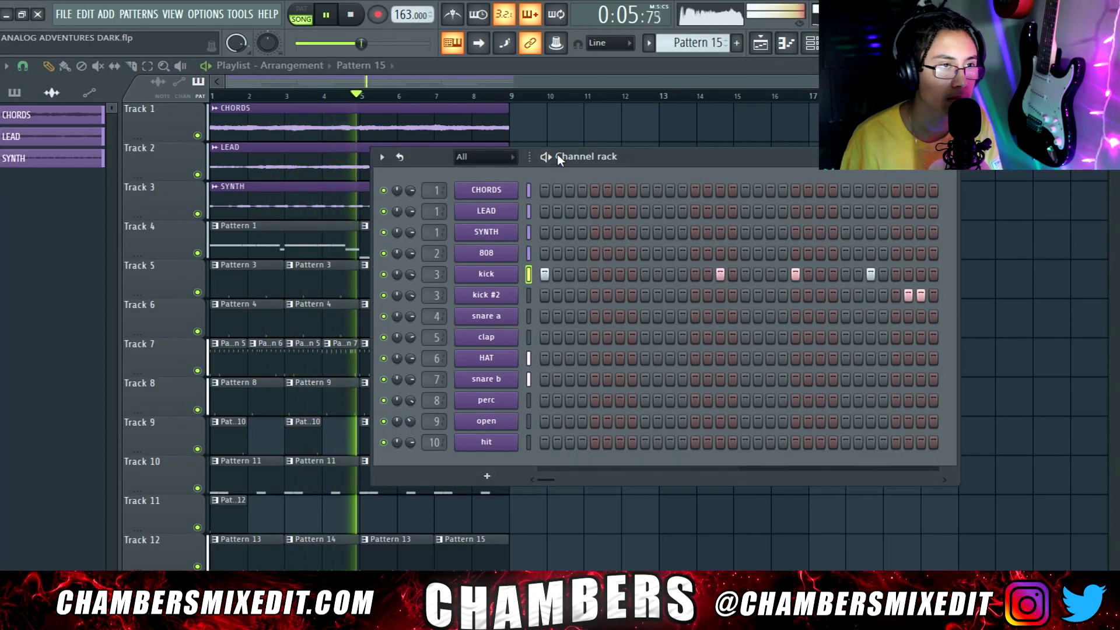
click(811, 42)
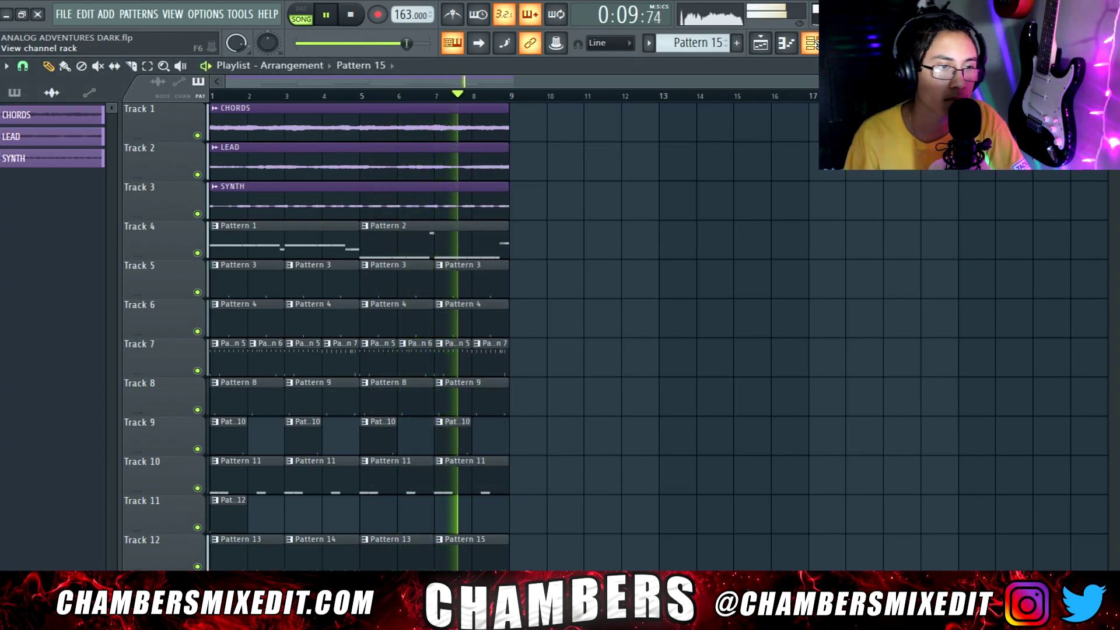
key(space)
Step: Load Fruity WaveShaper on the 808 mixer track and bend its curve upward at the midpoint
key(F9)
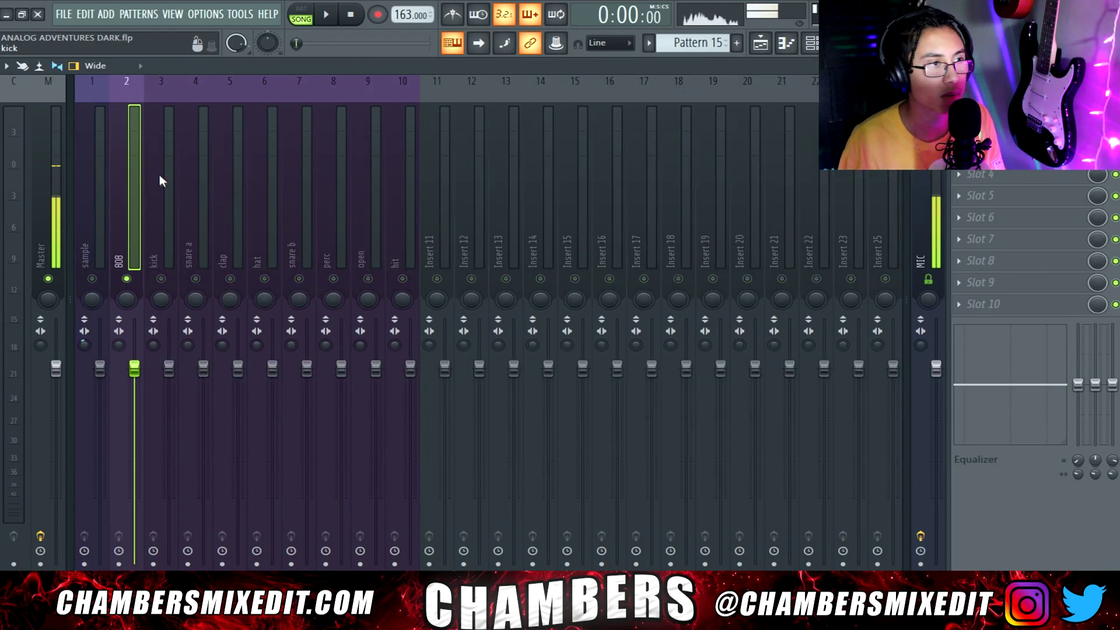
click(7, 66)
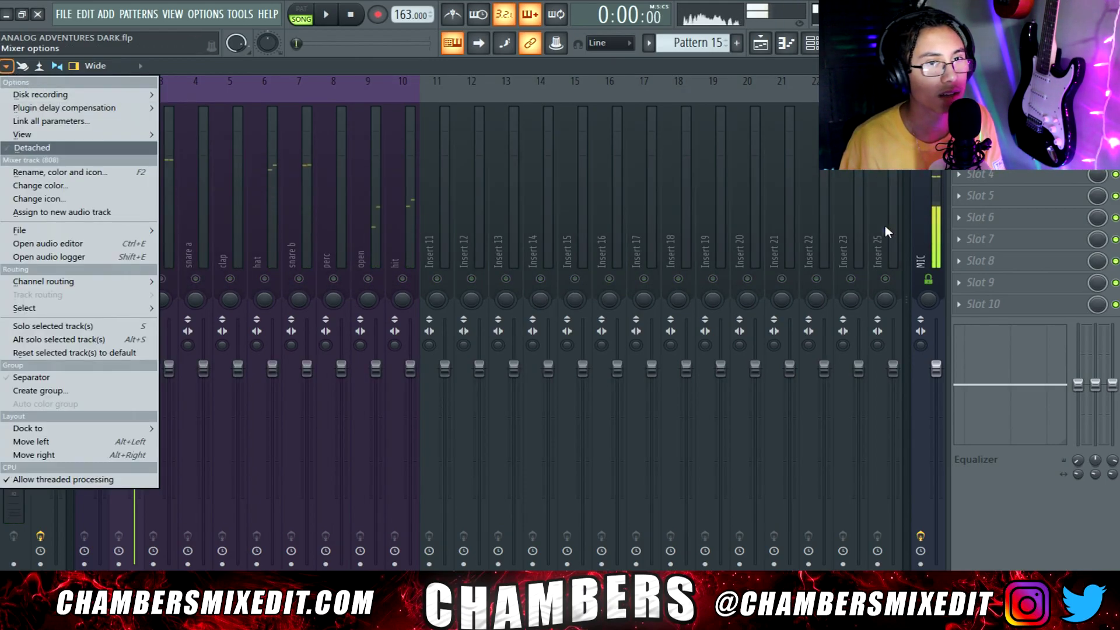
click(981, 153)
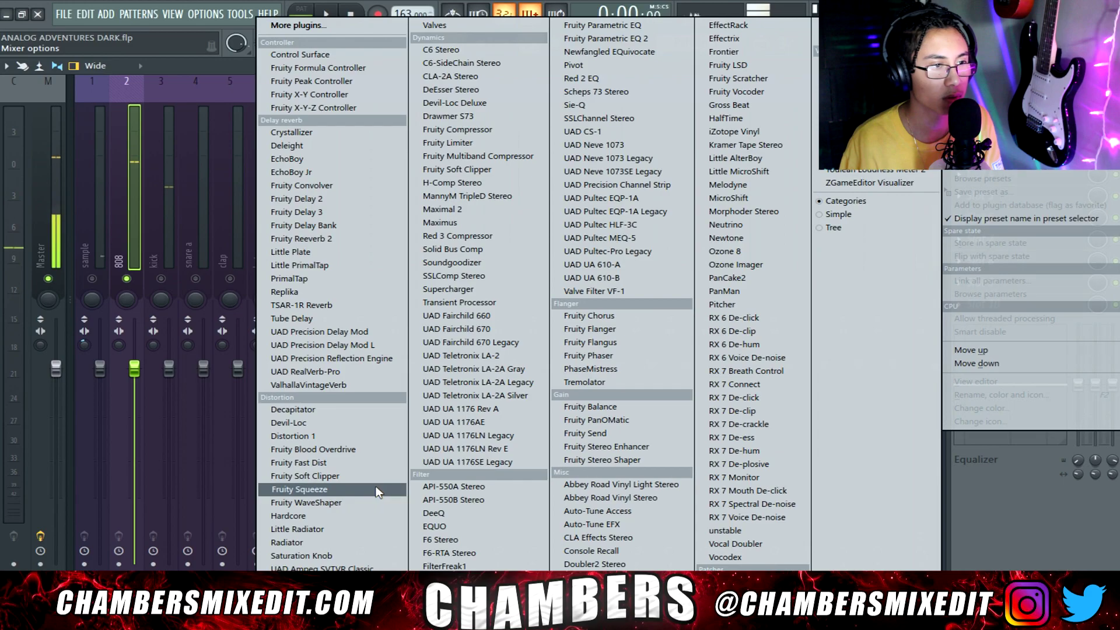
click(384, 504)
key(space)
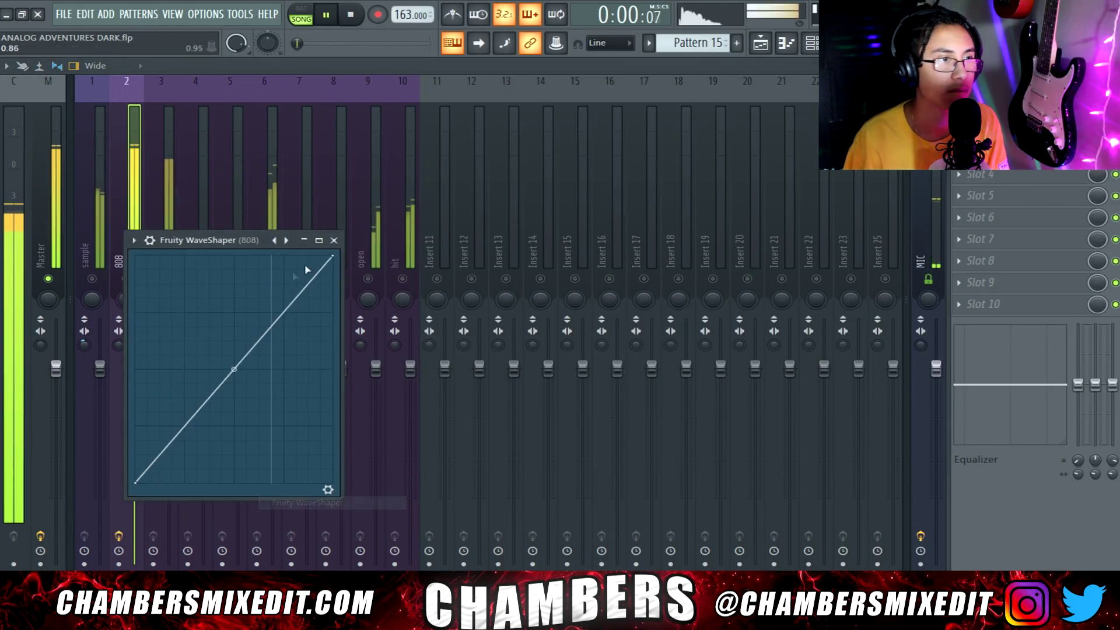
drag(234, 369, 234, 337)
key(space)
key(Escape)
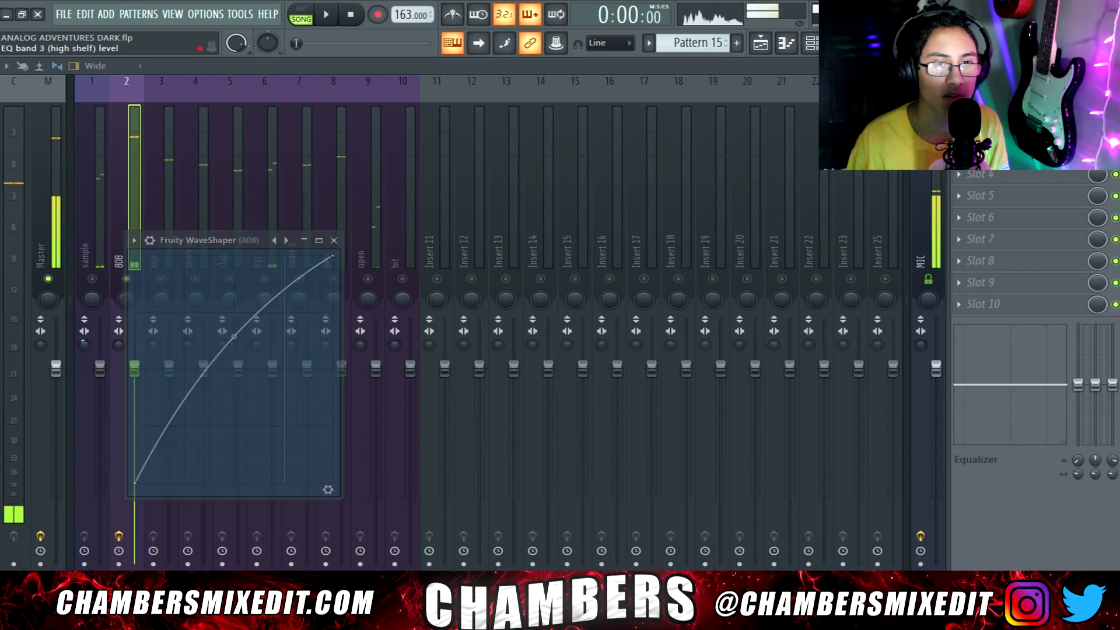
Step: Cut the 808 mixer track's high-shelf EQ to -18 dB and narrow its stereo separation
drag(1112, 384, 1113, 457)
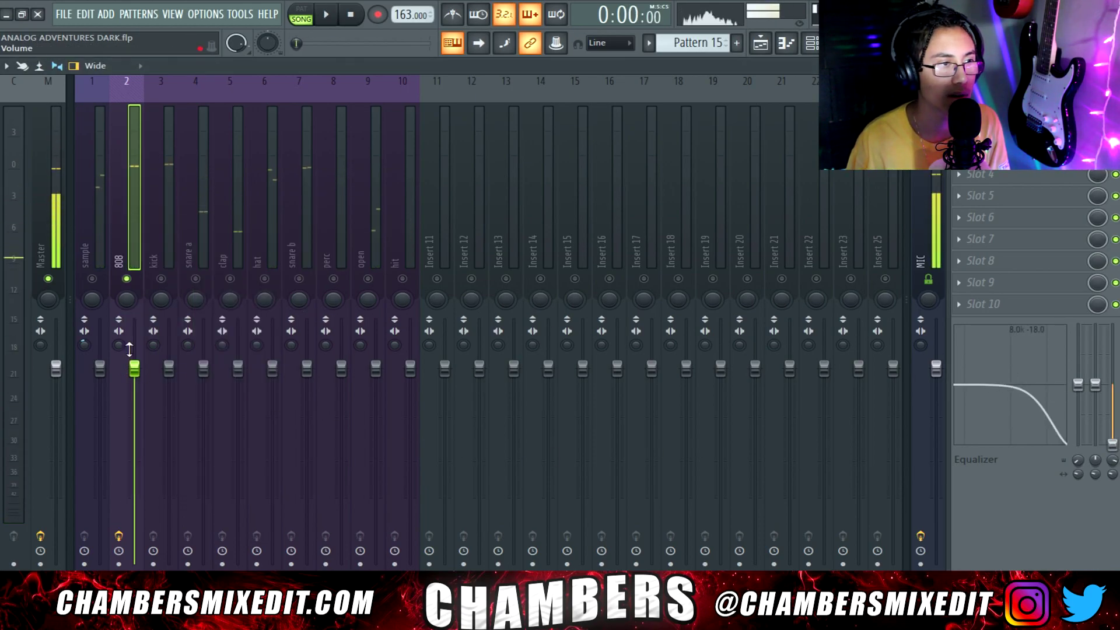
key(space)
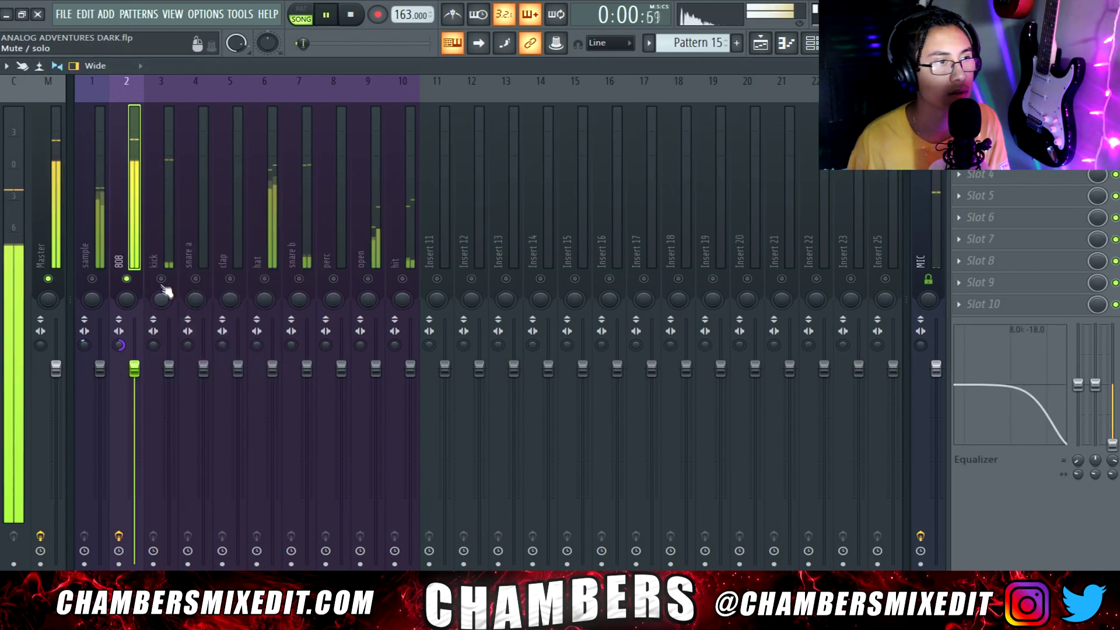
Step: Boost the kick mixer track's high-shelf EQ to 2.6 dB and merge its stereo separation
click(176, 247)
key(space)
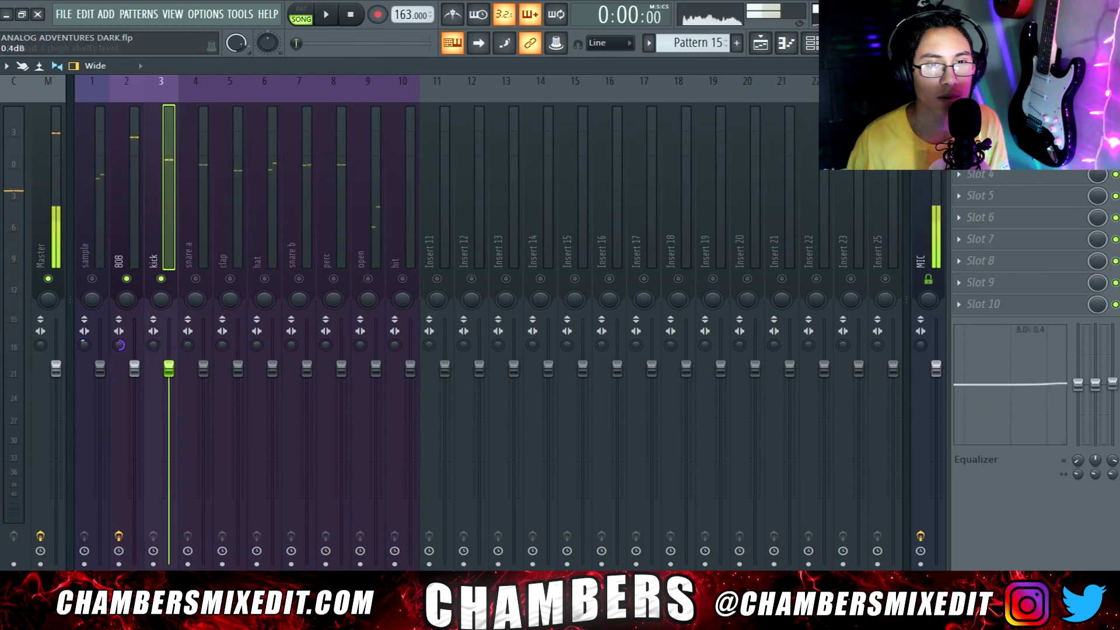
key(space)
key(space)
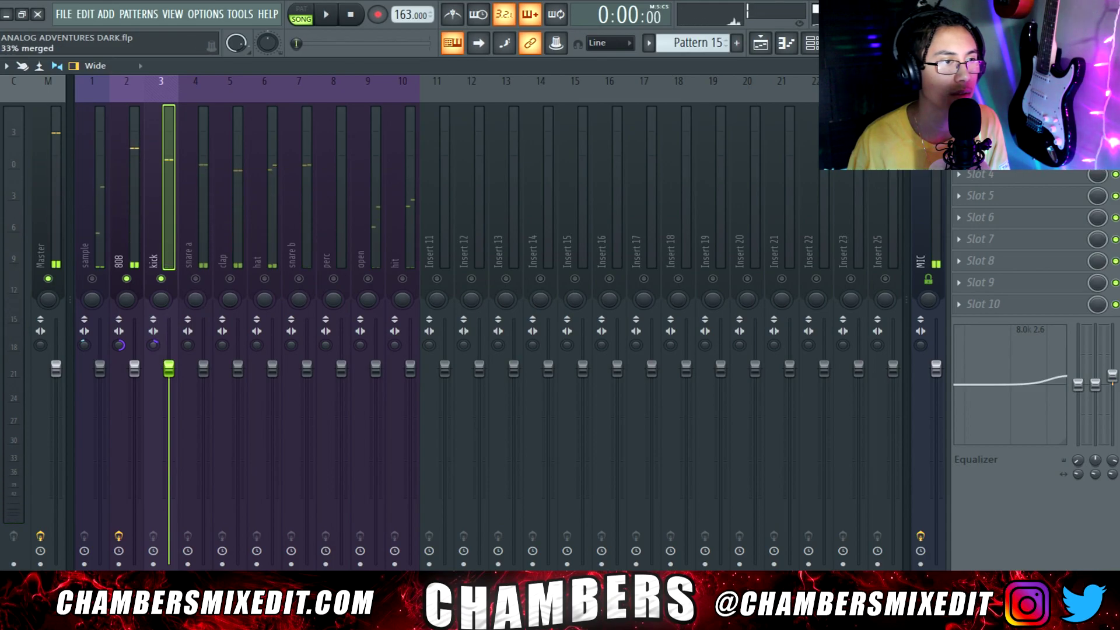
Step: Lower the 808 mixer track's volume slightly during playback and select the snare a track
key(space)
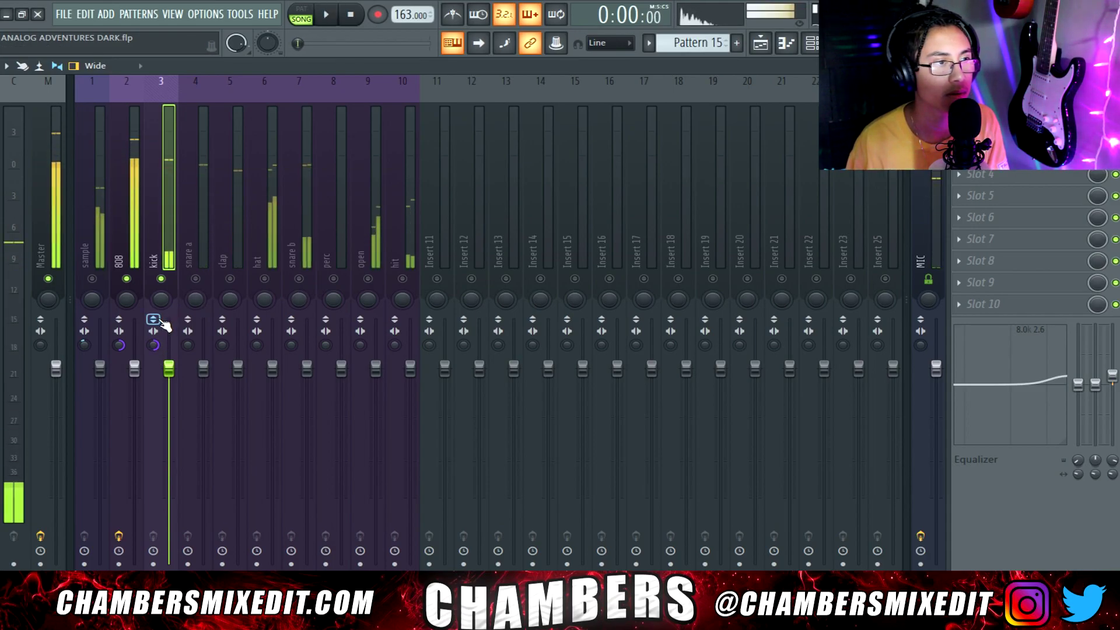
drag(135, 368, 134, 388)
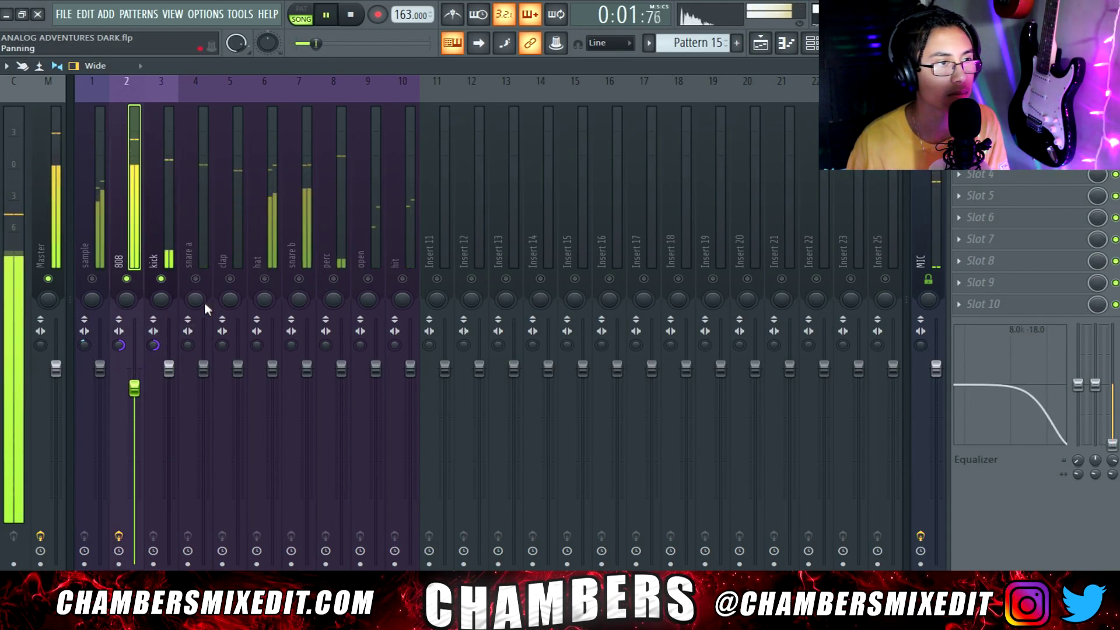
click(200, 274)
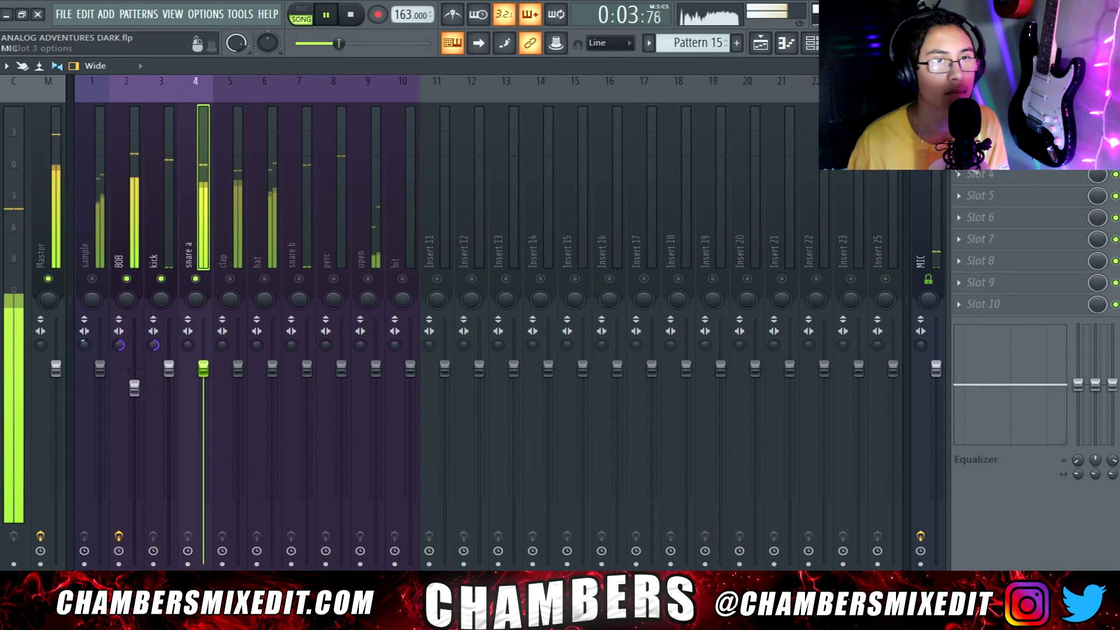
Step: Load Fruity Parametric EQ 2 on the snare a track and slightly boost its band 3 low mids and high shelf
key(space)
click(992, 109)
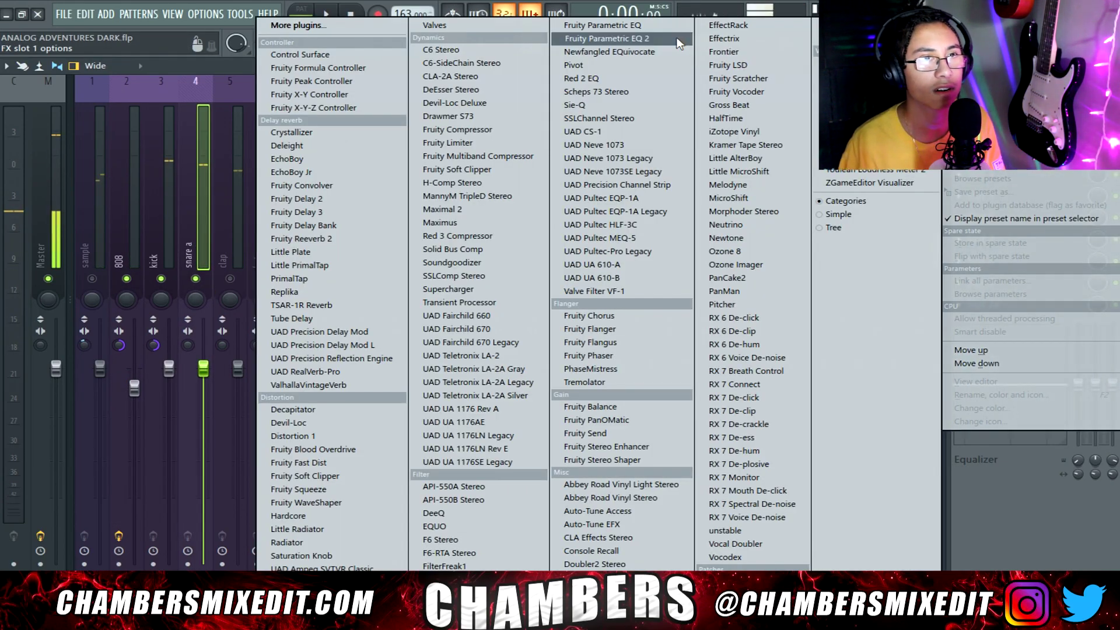
click(606, 38)
click(523, 168)
mouse_move(384, 327)
mouse_down()
mouse_move(408, 312)
mouse_move(405, 244)
mouse_move(391, 293)
mouse_move(399, 327)
mouse_up()
key(space)
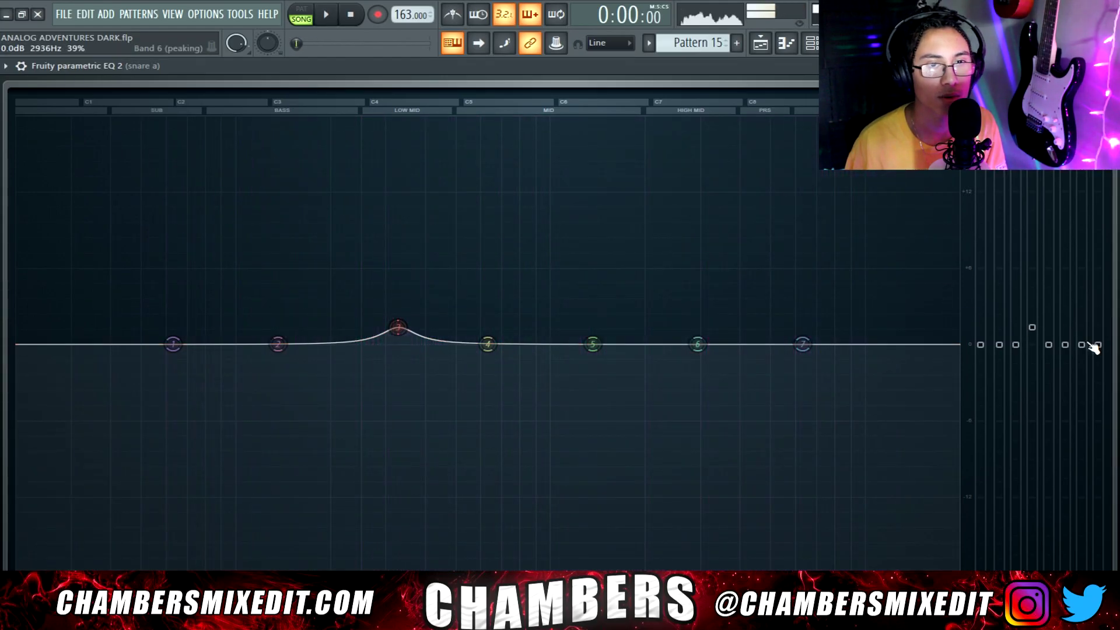
drag(1098, 345, 1098, 329)
drag(398, 327, 403, 327)
Step: Turn band 1 of the snare a EQ into a steep low cut rolling off everything below the bass range
drag(209, 358, 187, 558)
key(space)
right_click(187, 558)
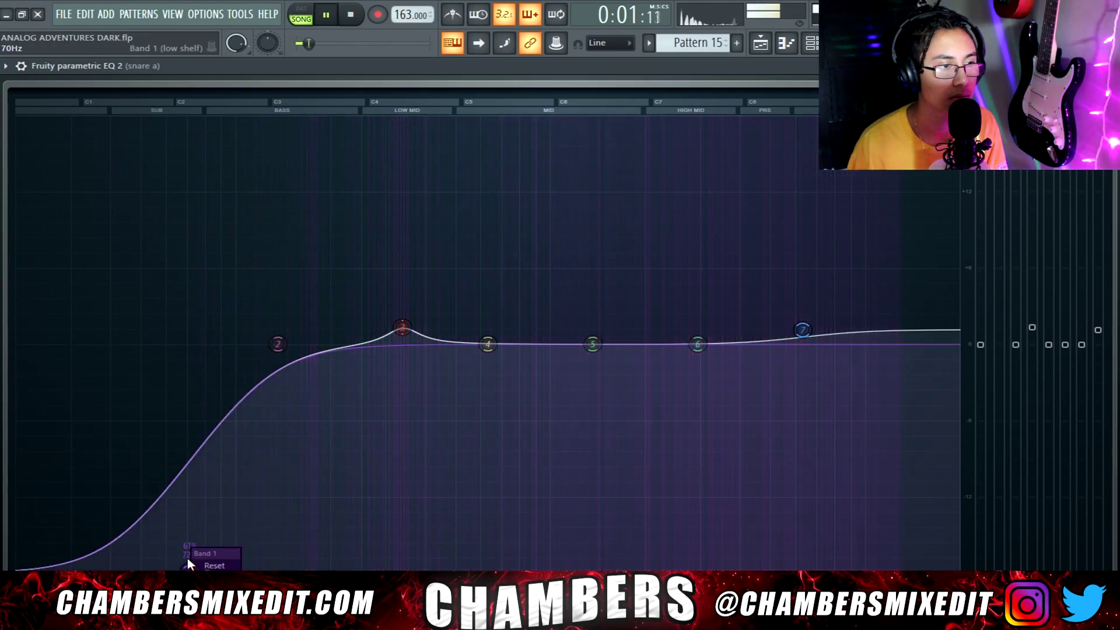
click(253, 569)
drag(188, 569, 229, 570)
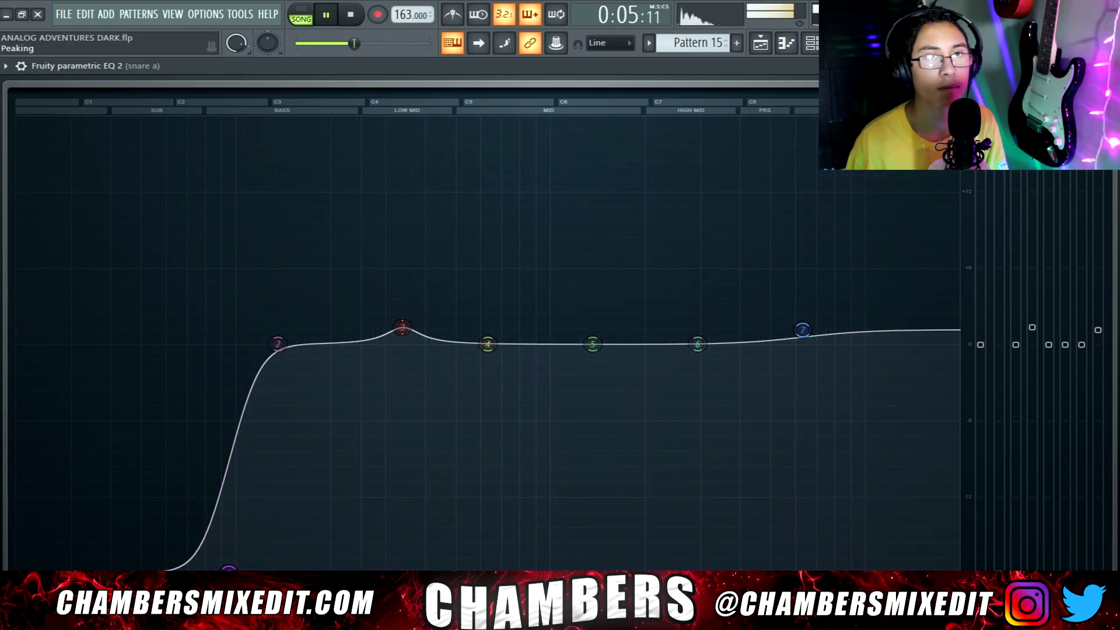
key(F9)
key(space)
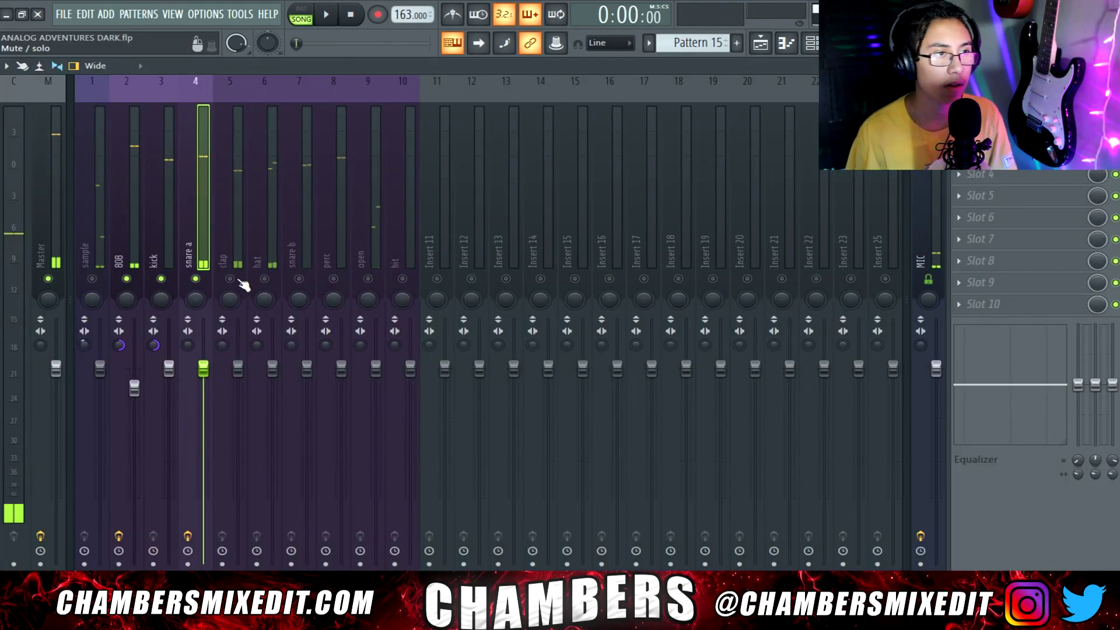
Step: Cut the low-shelf EQ to -18 dB on the clap and hat tracks, and boost the clap's high shelf to 2.1 dB
click(240, 233)
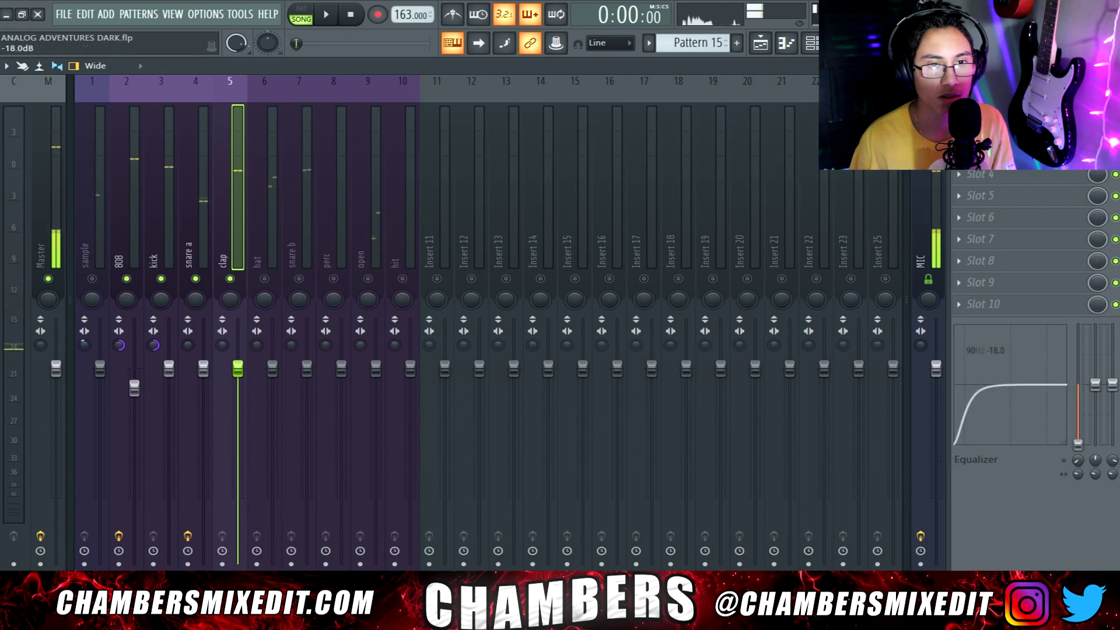
key(space)
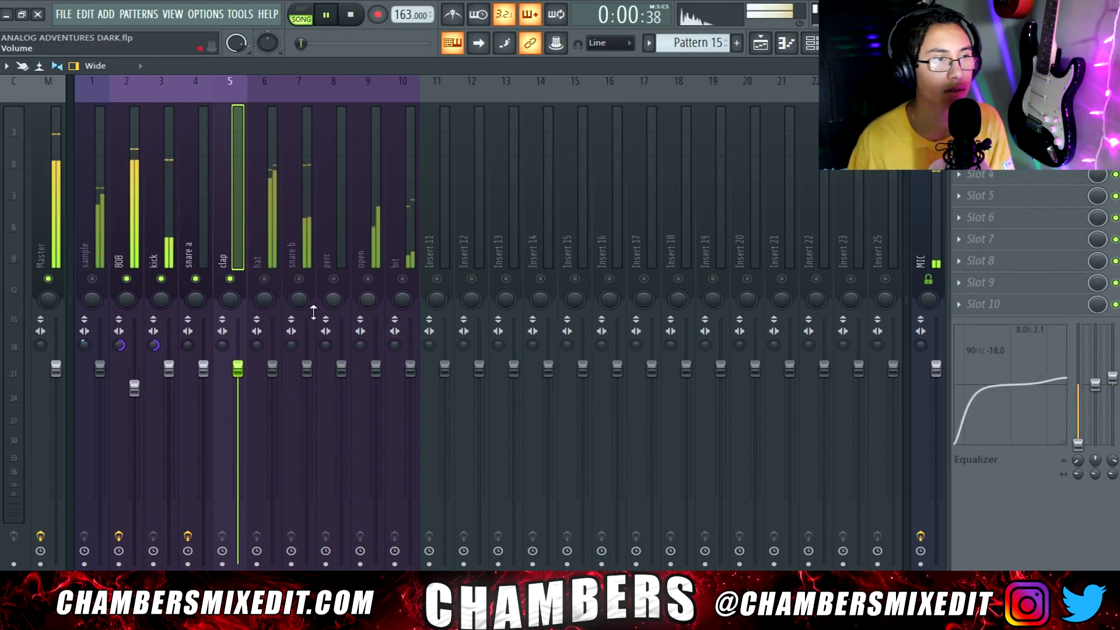
click(271, 257)
key(space)
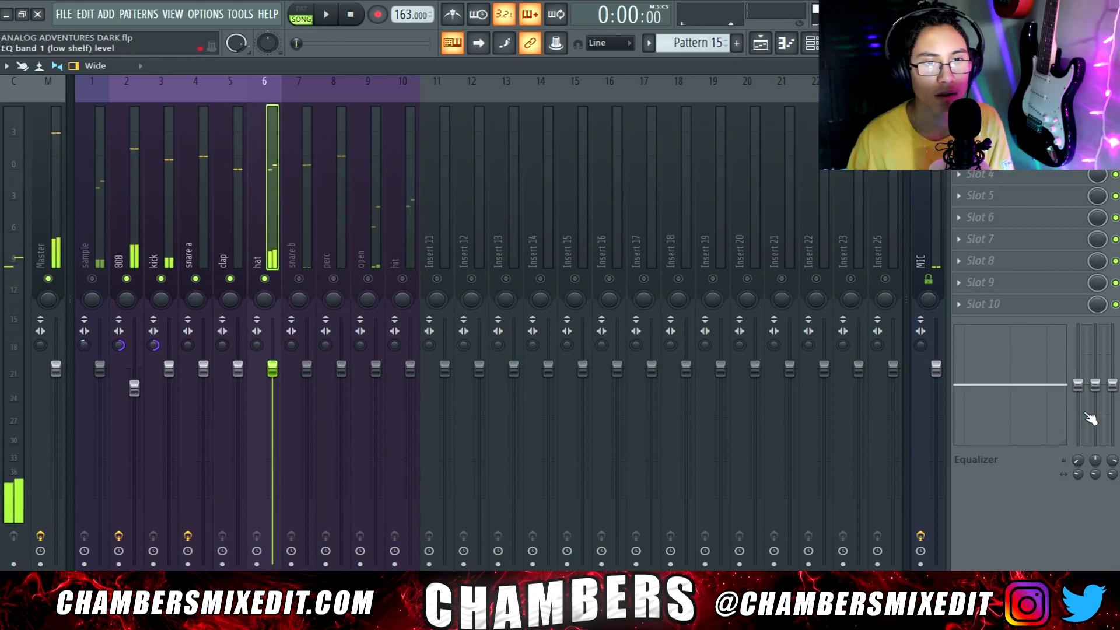
key(space)
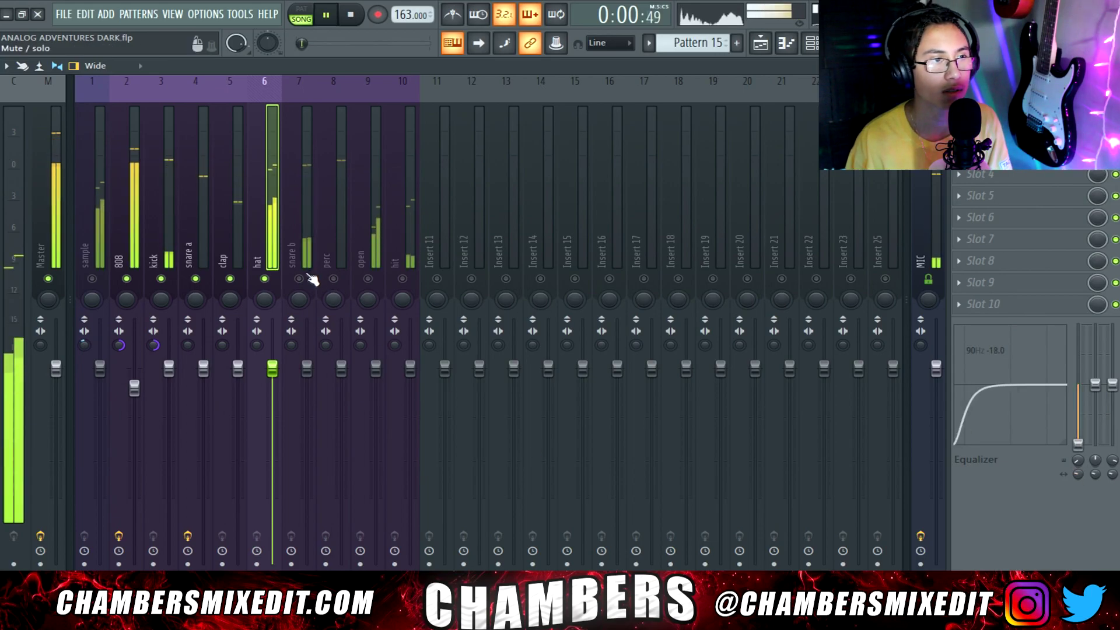
Step: Load Fruity Parametric EQ 2 on the unmuted snare b track and enlarge its editor
click(298, 238)
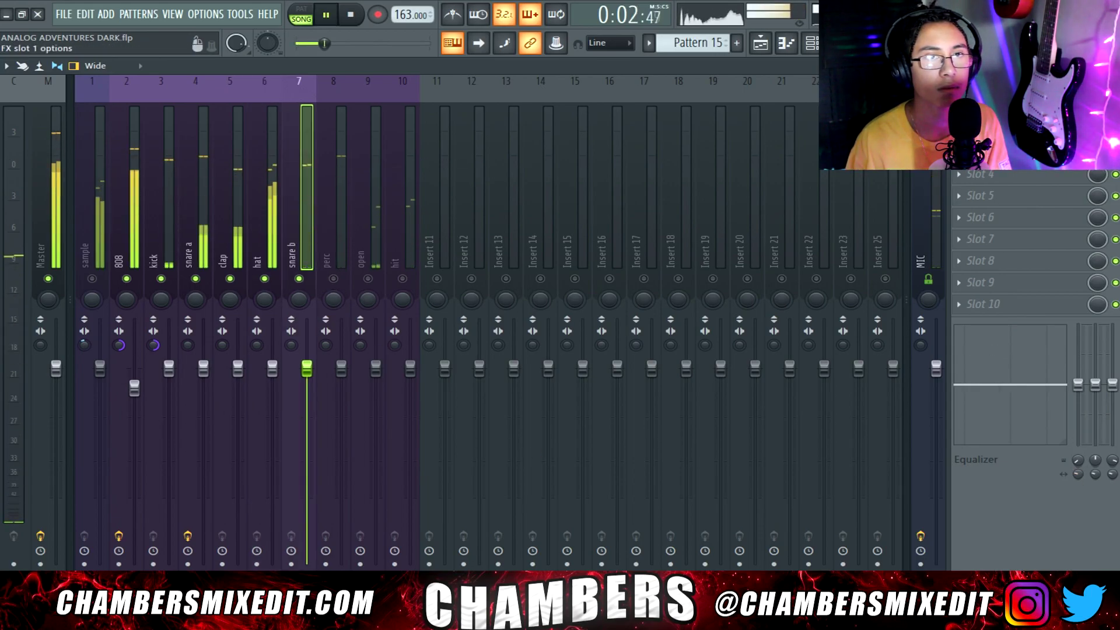
click(986, 109)
click(645, 34)
key(space)
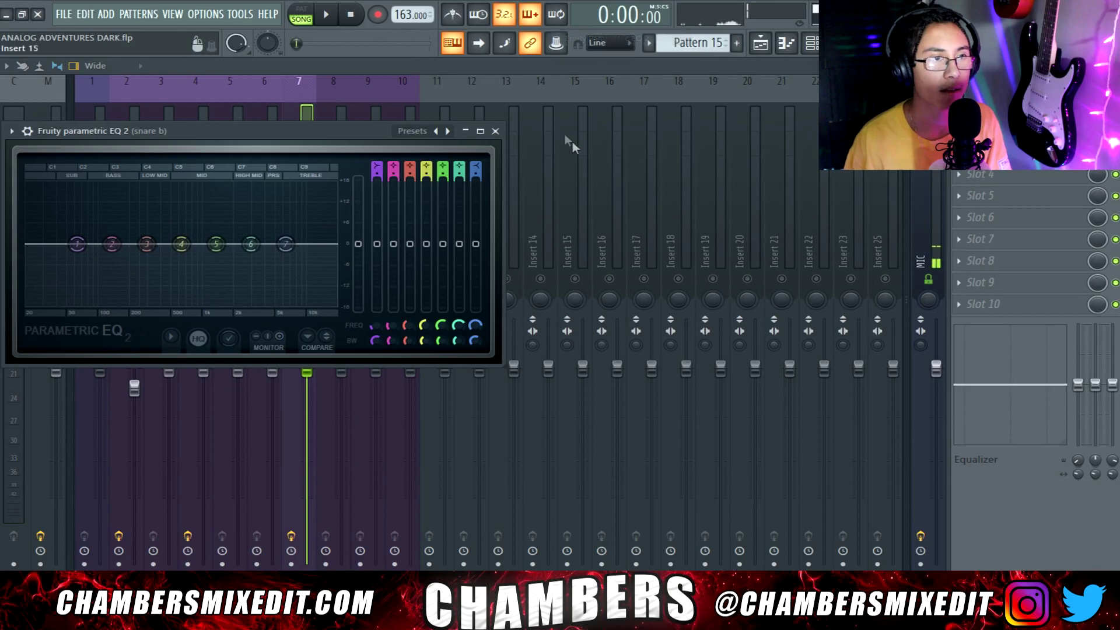
click(480, 131)
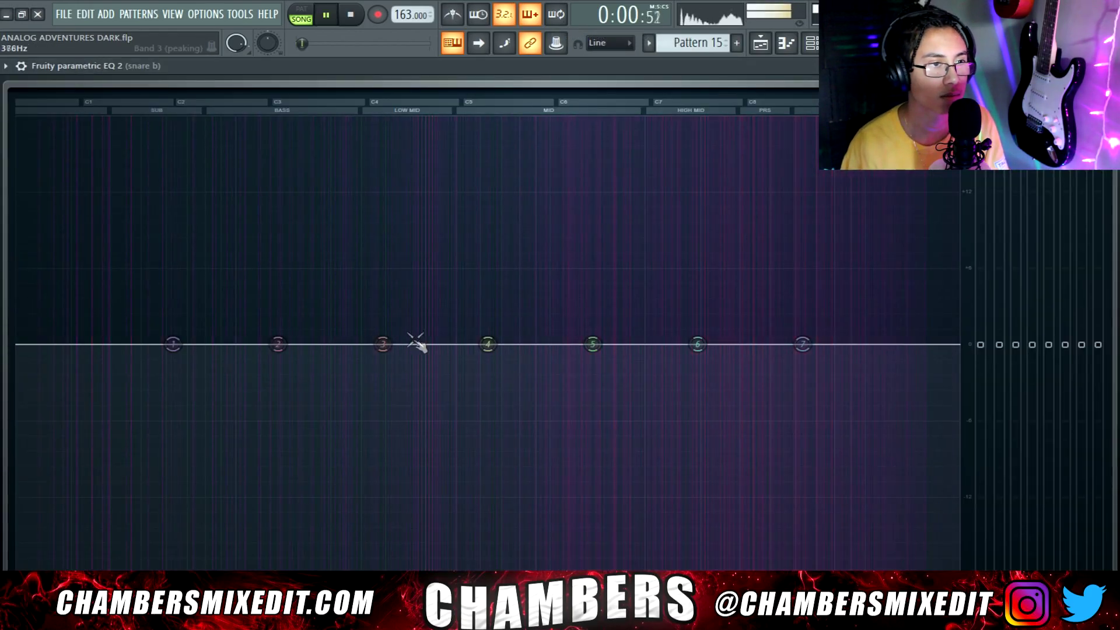
Step: Add a small, narrow band 3 boost in the upper low mids of the snare b EQ
drag(383, 344, 442, 318)
key(space)
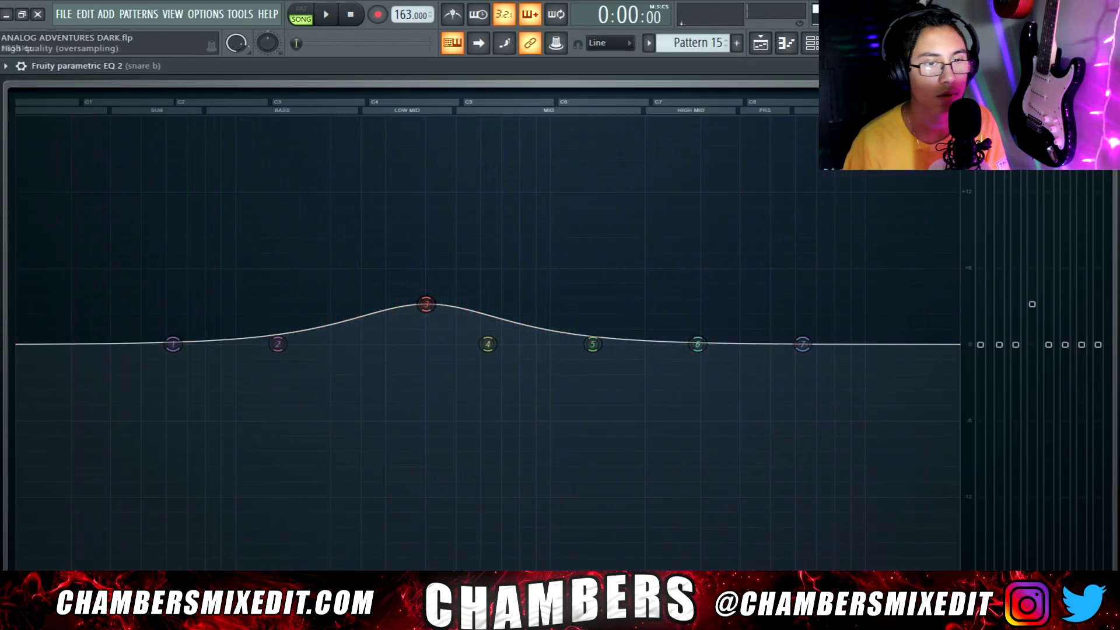
scroll(426, 304, down, 10)
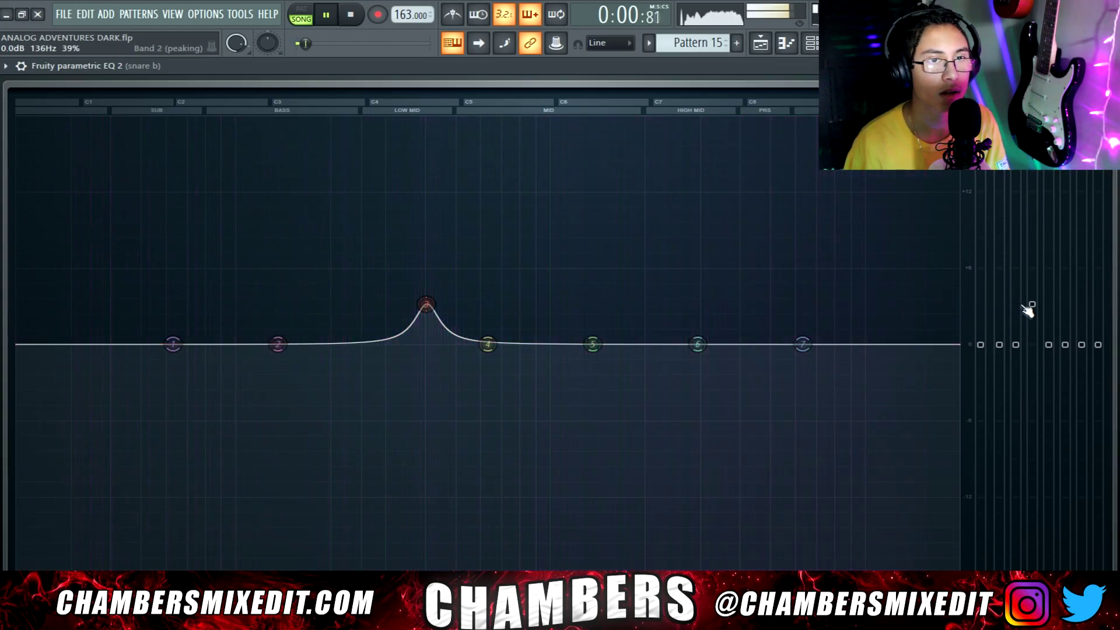
drag(1033, 304, 1032, 306)
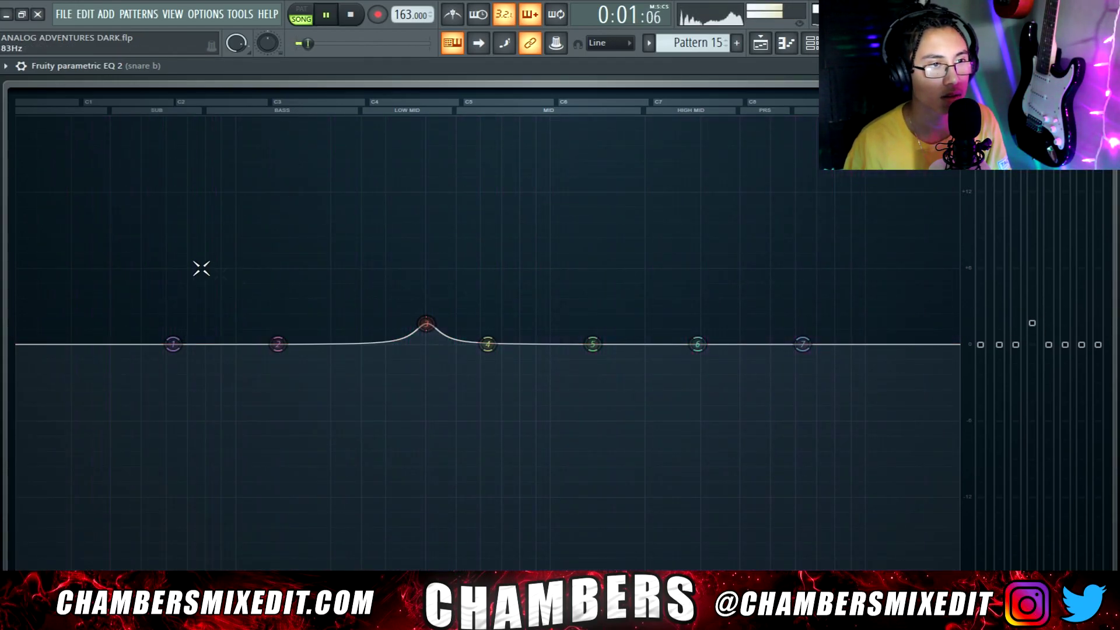
Step: Make band 1 of the snare b EQ a steep low cut and slightly raise its high-shelf band 7
right_click(173, 345)
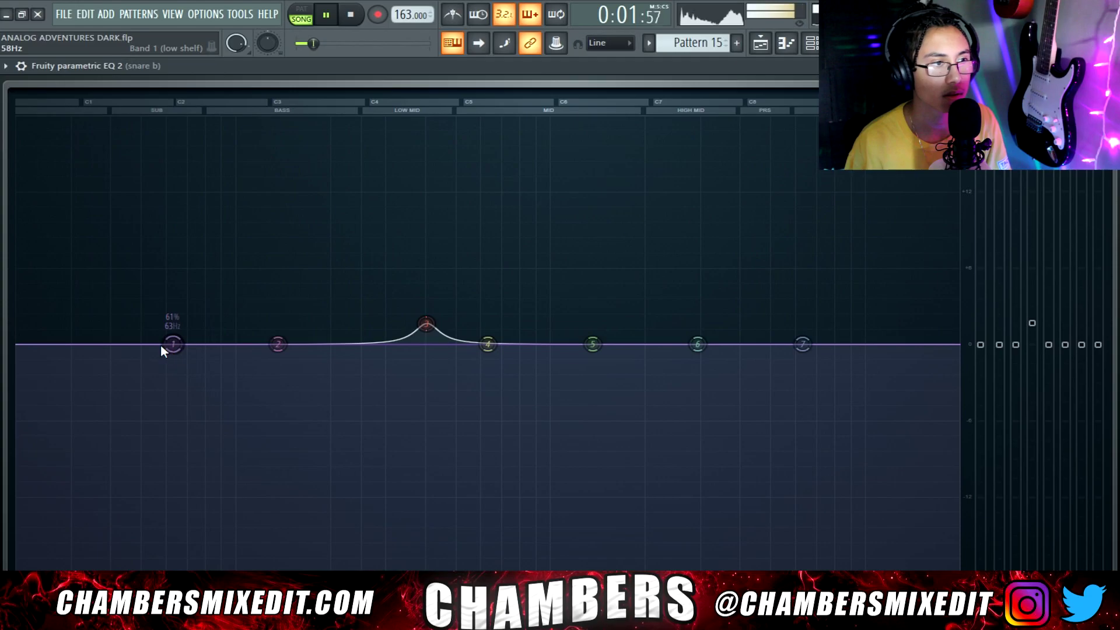
click(251, 435)
key(space)
drag(173, 345, 257, 569)
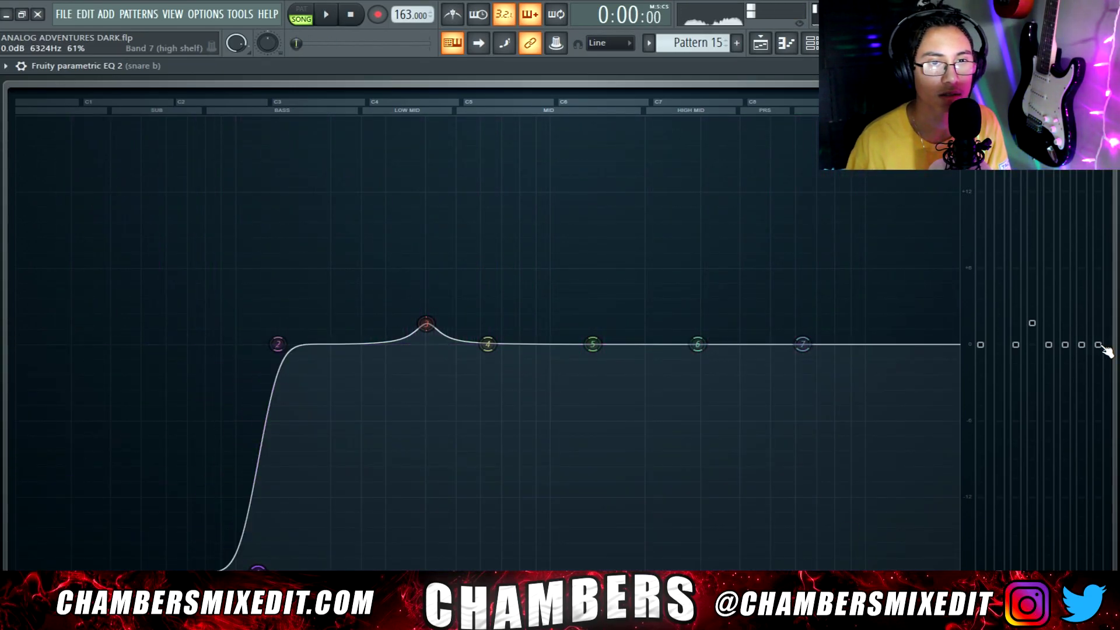
key(space)
drag(1101, 346, 1098, 323)
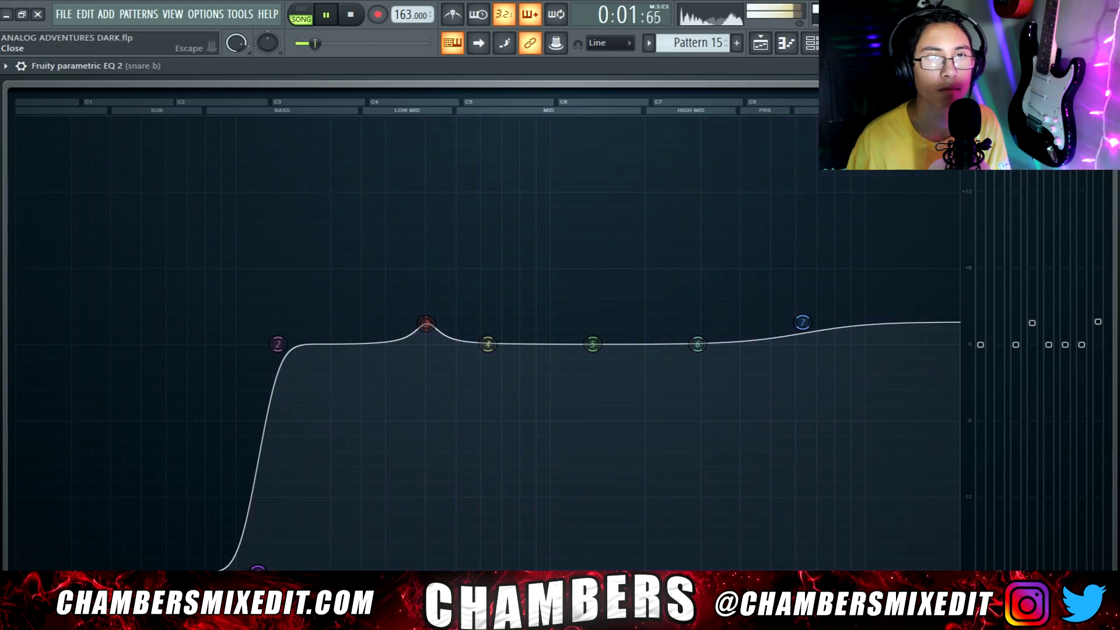
key(Escape)
key(space)
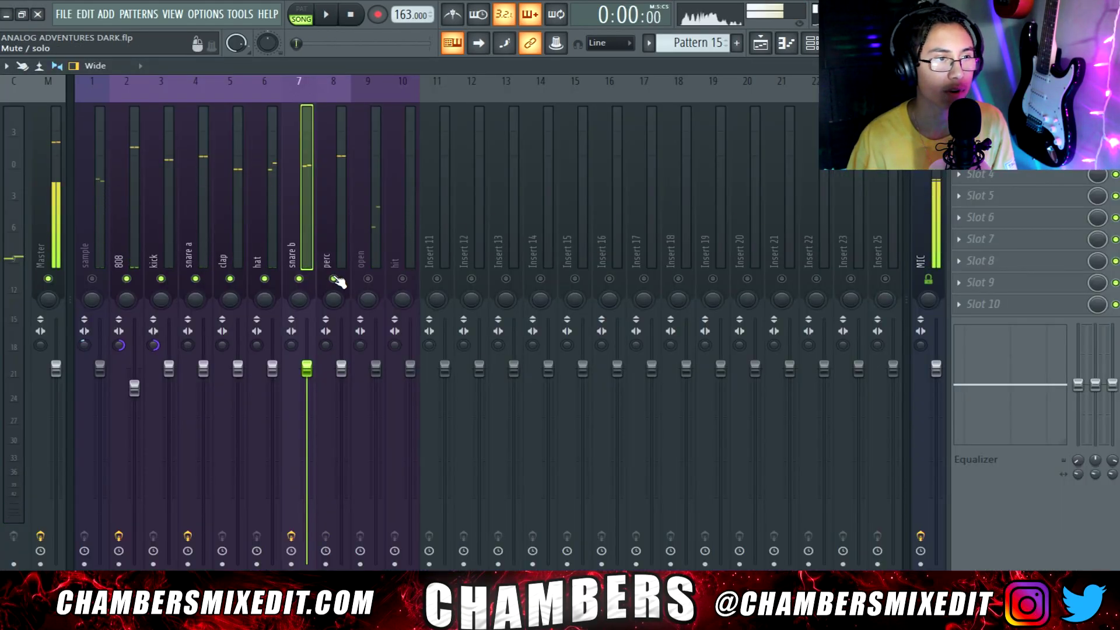
Step: Cut the perc track's low-shelf EQ to -18 dB and add Fruity WaveShaper with its curve bent upward
key(space)
click(337, 250)
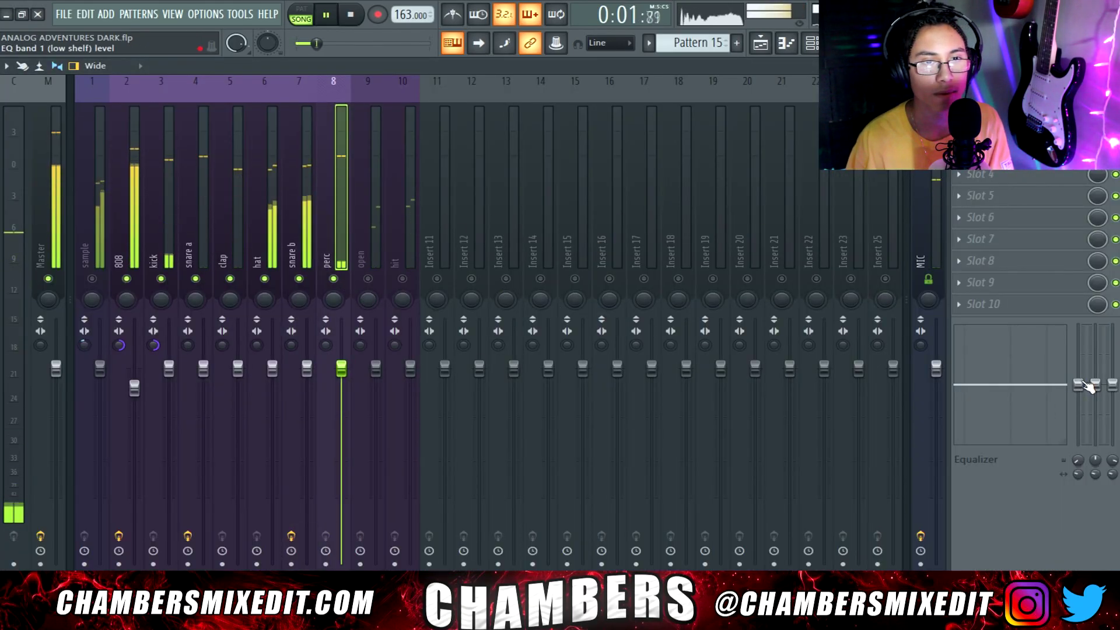
key(space)
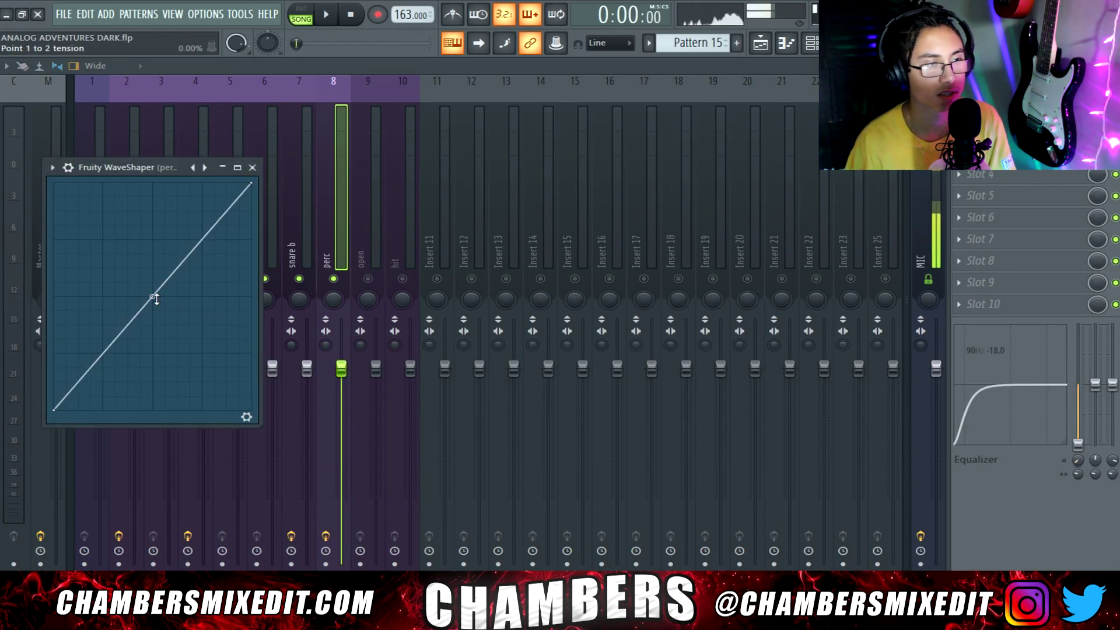
drag(155, 299, 153, 245)
key(space)
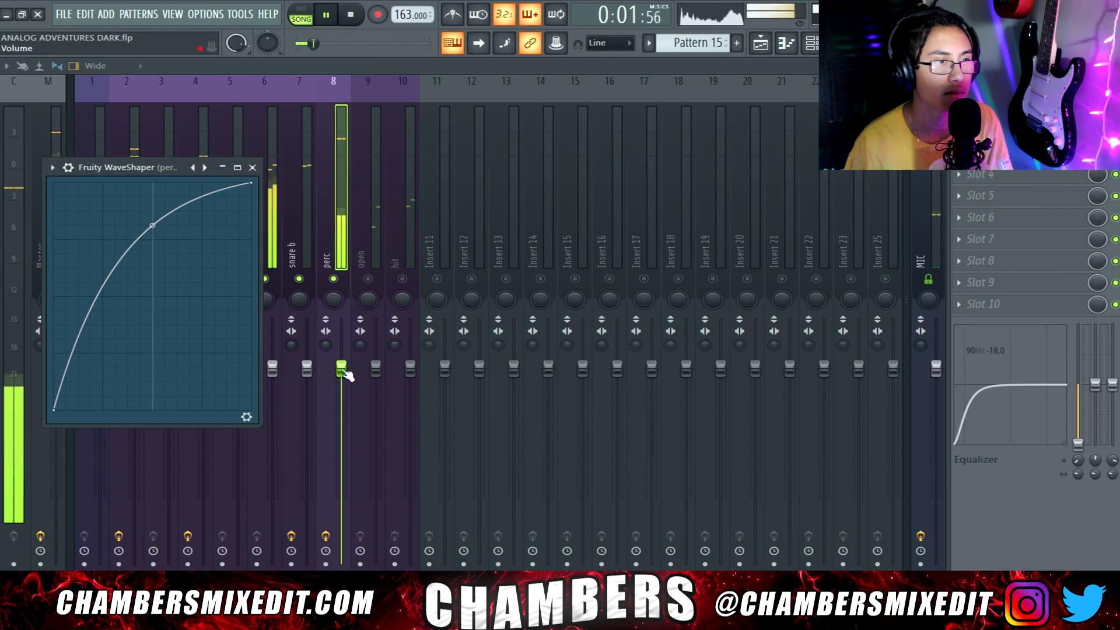
key(Escape)
key(space)
Step: Unmute the open and hit tracks, cutting the open track's low-shelf EQ to -18 dB and lowering the hit track's low shelf
click(368, 279)
click(374, 219)
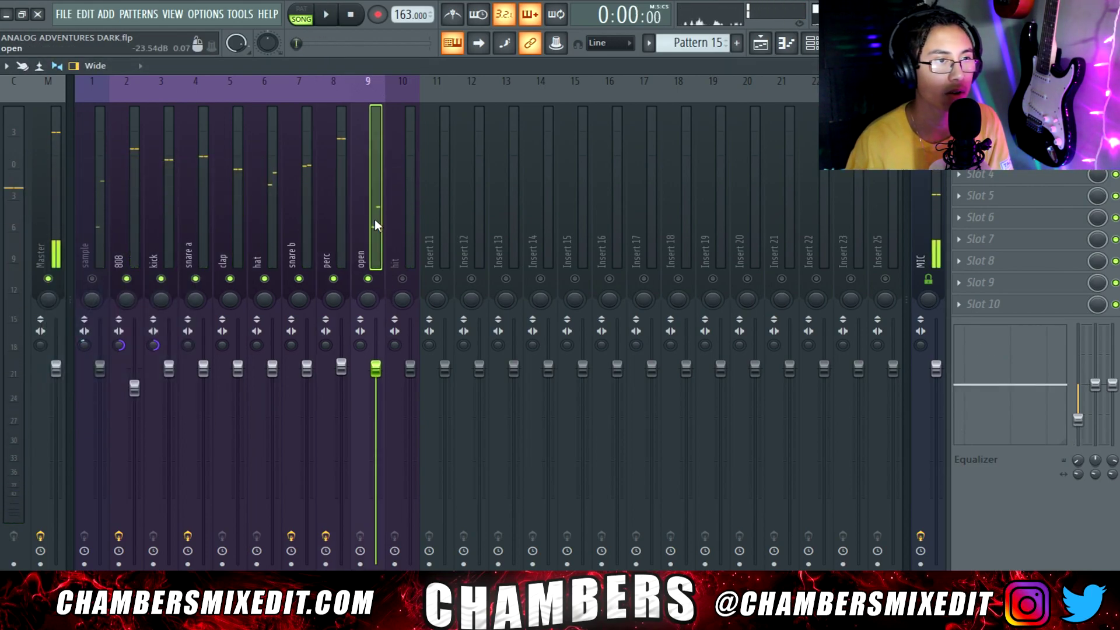
drag(1089, 400, 1089, 432)
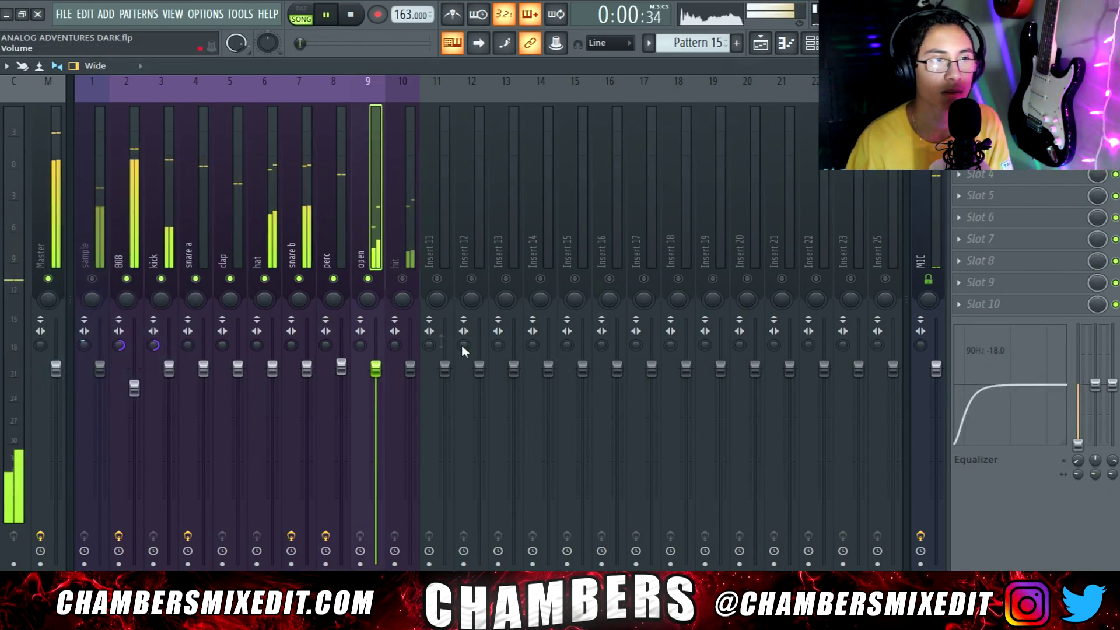
click(402, 279)
click(414, 241)
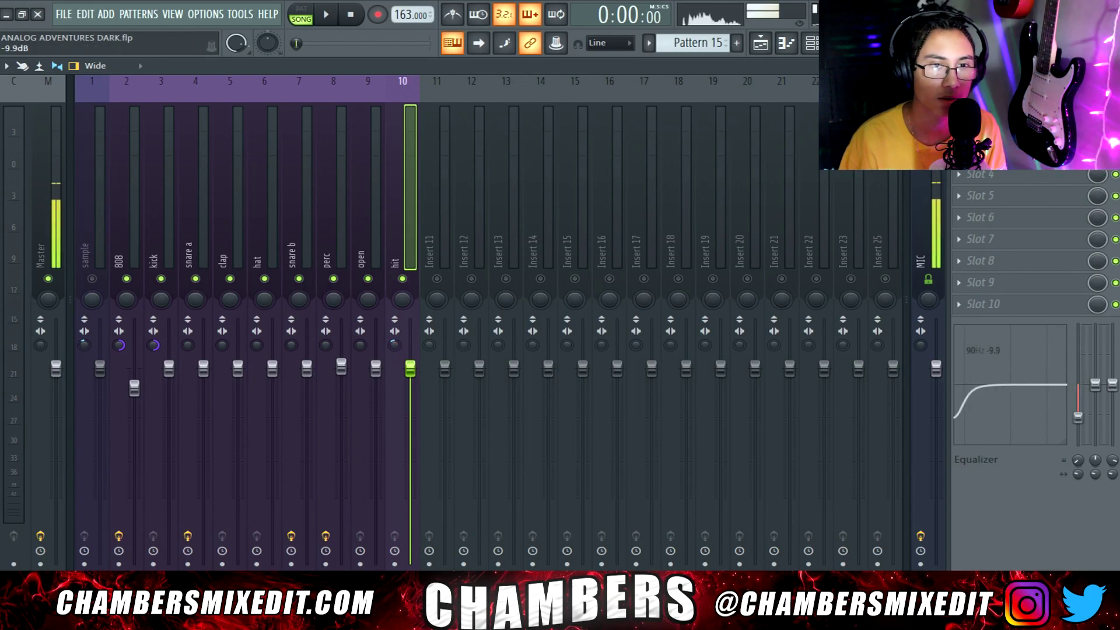
Step: Solo the sample track for playback, unmute snare a and raise the snare a volume slightly
right_click(106, 279)
click(92, 223)
key(space)
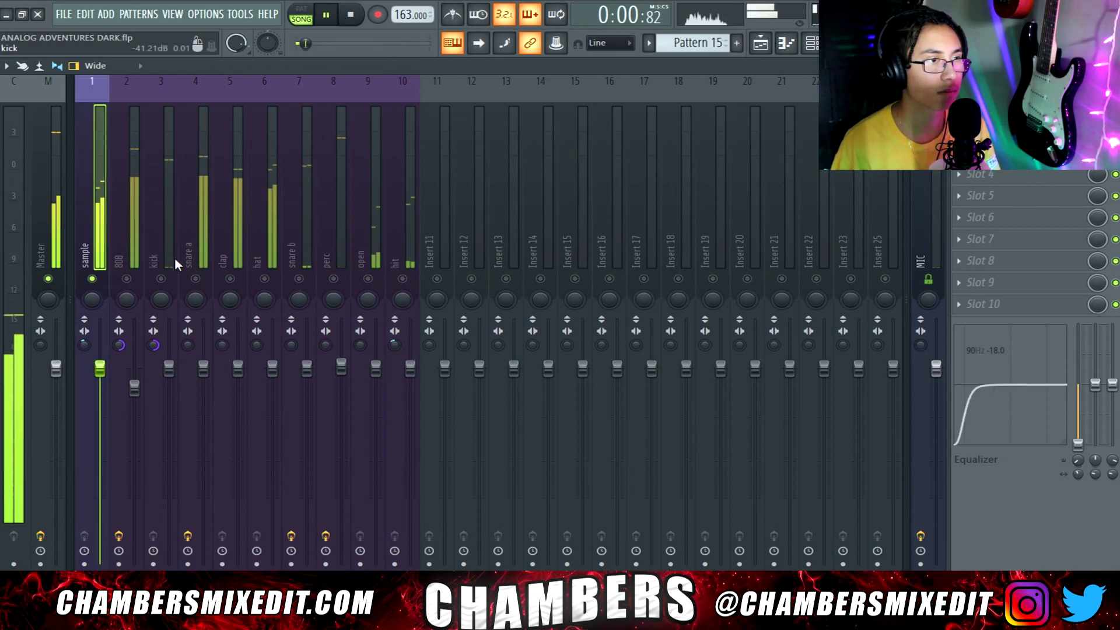
click(190, 243)
click(196, 279)
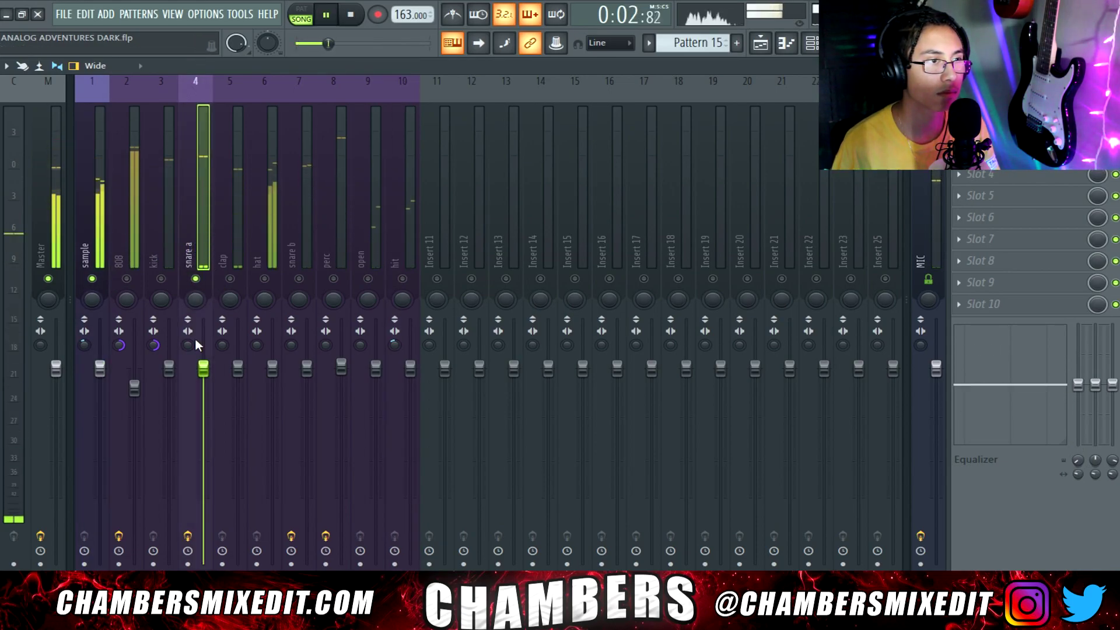
drag(204, 368, 239, 363)
Step: Unmute the clap and hat tracks, raising the clap volume to about 1.4 dB and the hat volume slightly
click(225, 257)
click(230, 279)
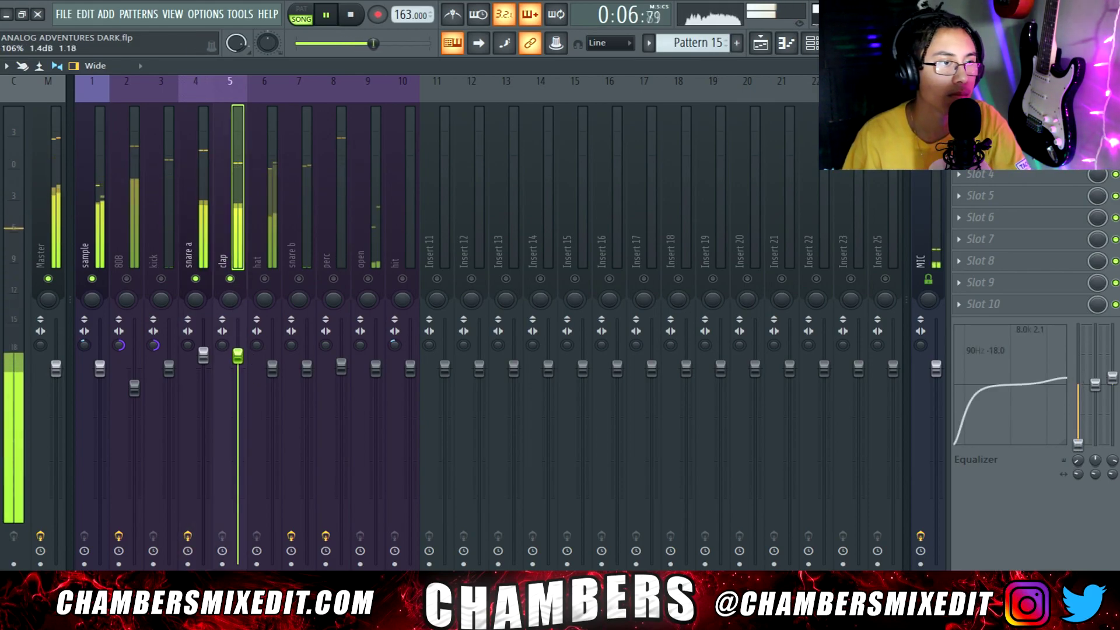
click(264, 279)
drag(272, 368, 272, 365)
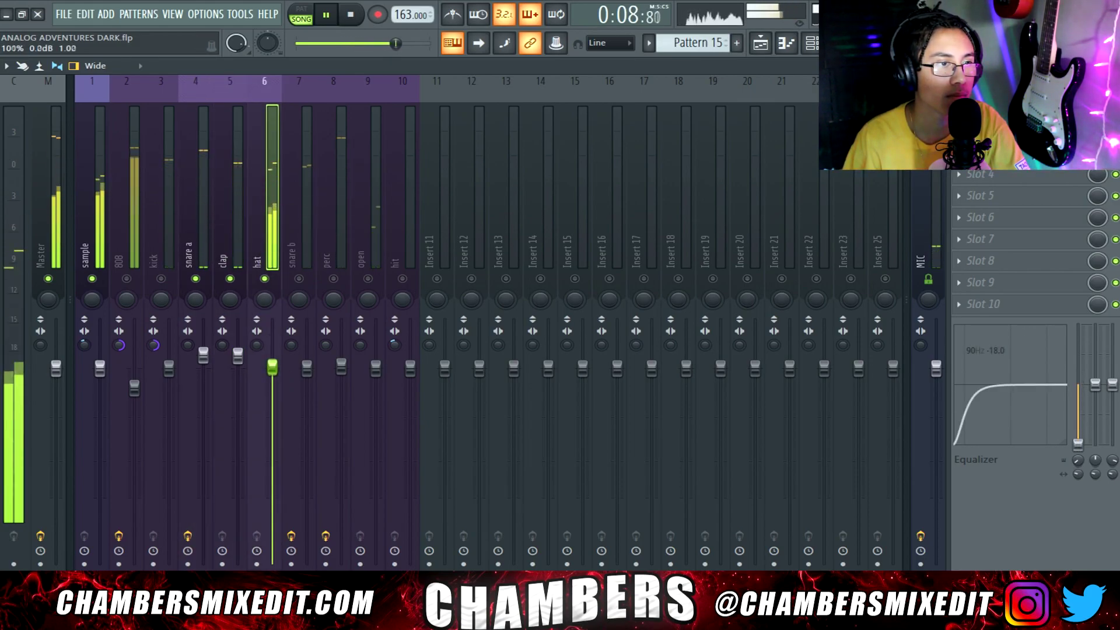
Step: Unmute the snare b and perc tracks and raise the snare b volume slightly
click(299, 279)
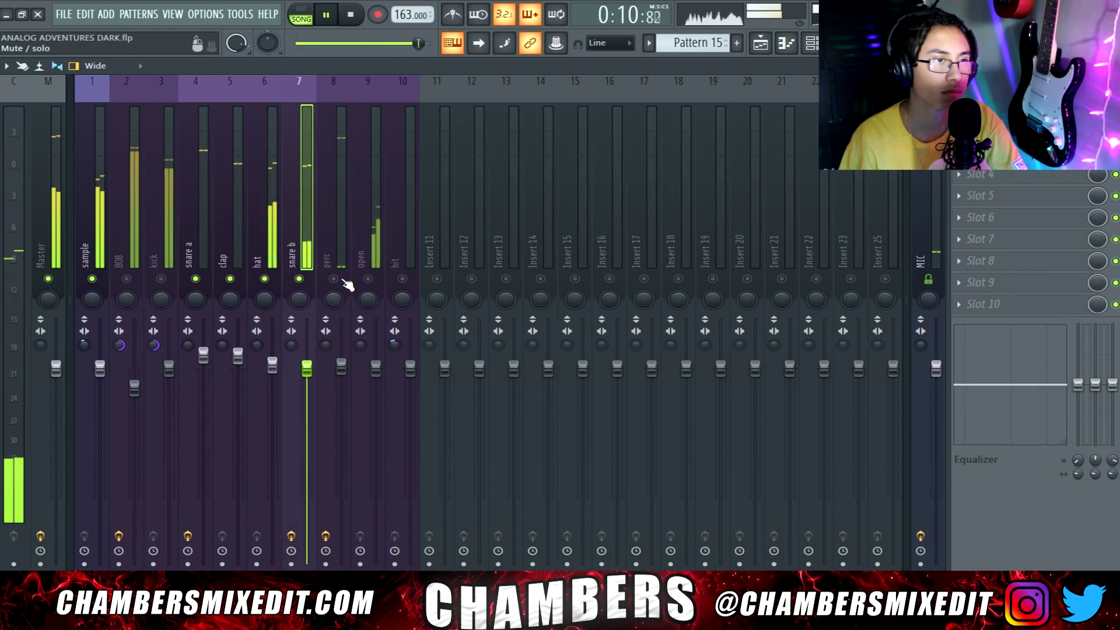
click(334, 279)
drag(307, 368, 307, 362)
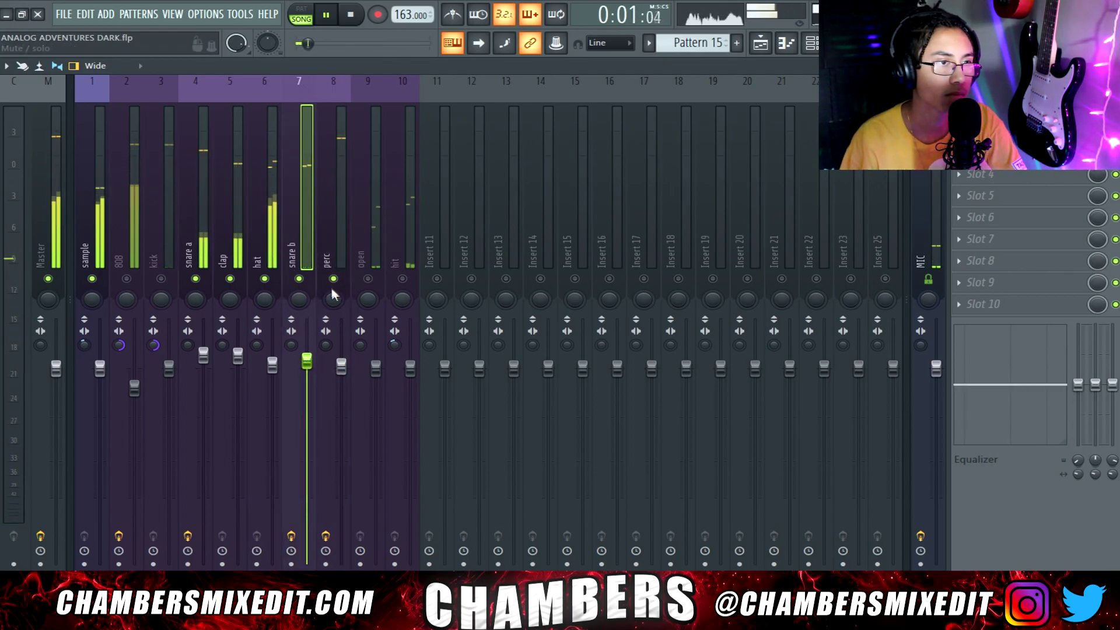
Step: Pan the perc track slightly right at a lower volume, and unmute the open track panned left
drag(333, 299, 334, 294)
drag(341, 367, 341, 383)
click(368, 279)
drag(372, 300, 365, 295)
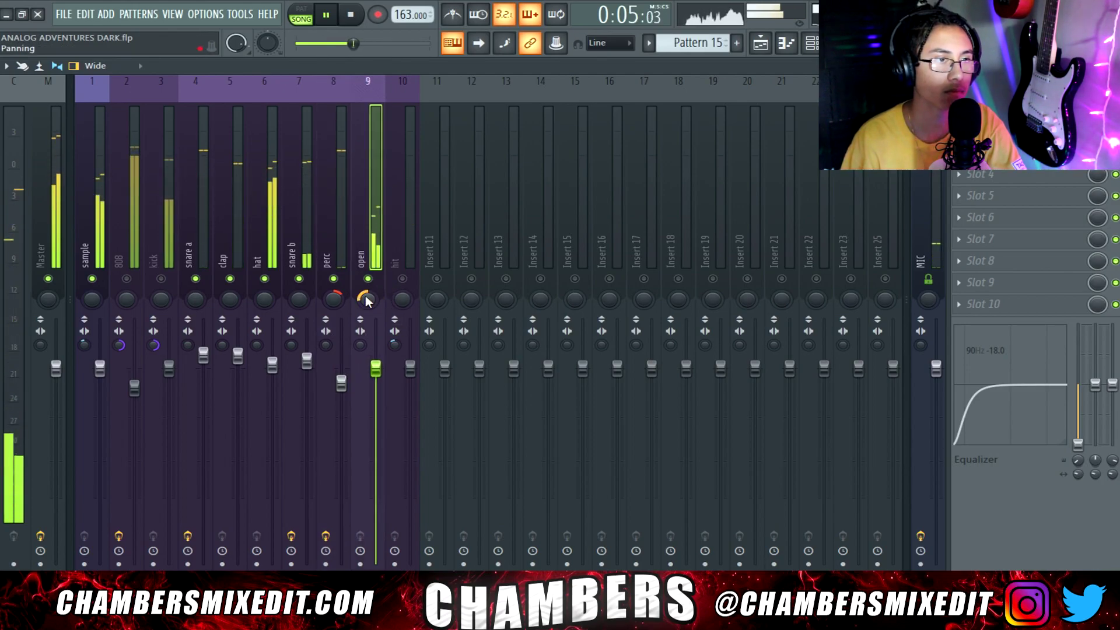
Step: Lower the perc track's volume further while checking the balance in playback
drag(341, 384, 342, 402)
key(space)
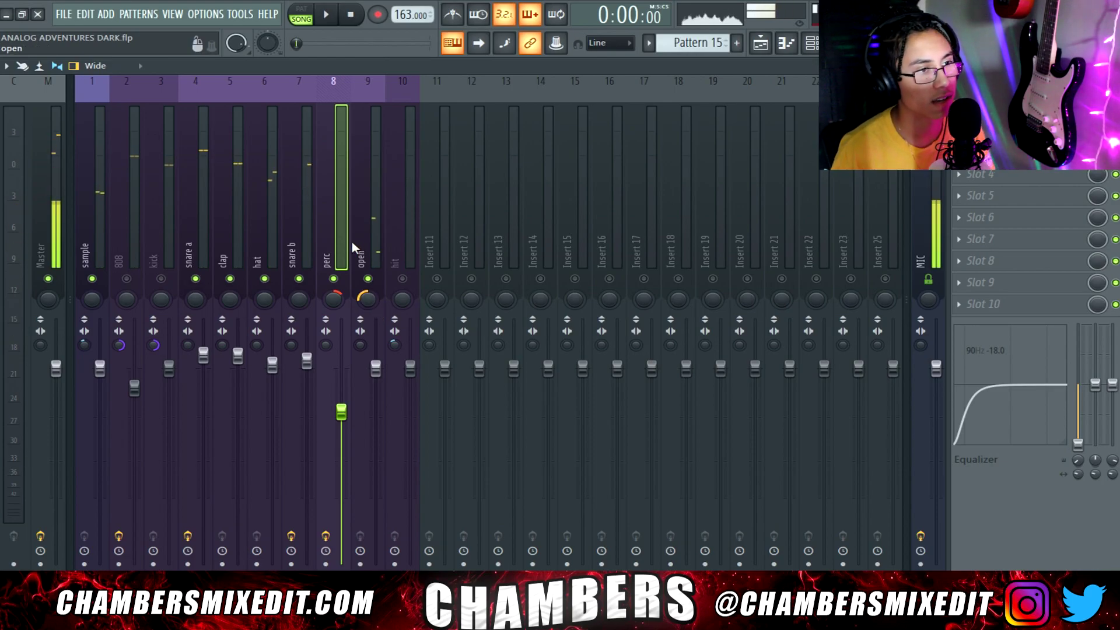
key(space)
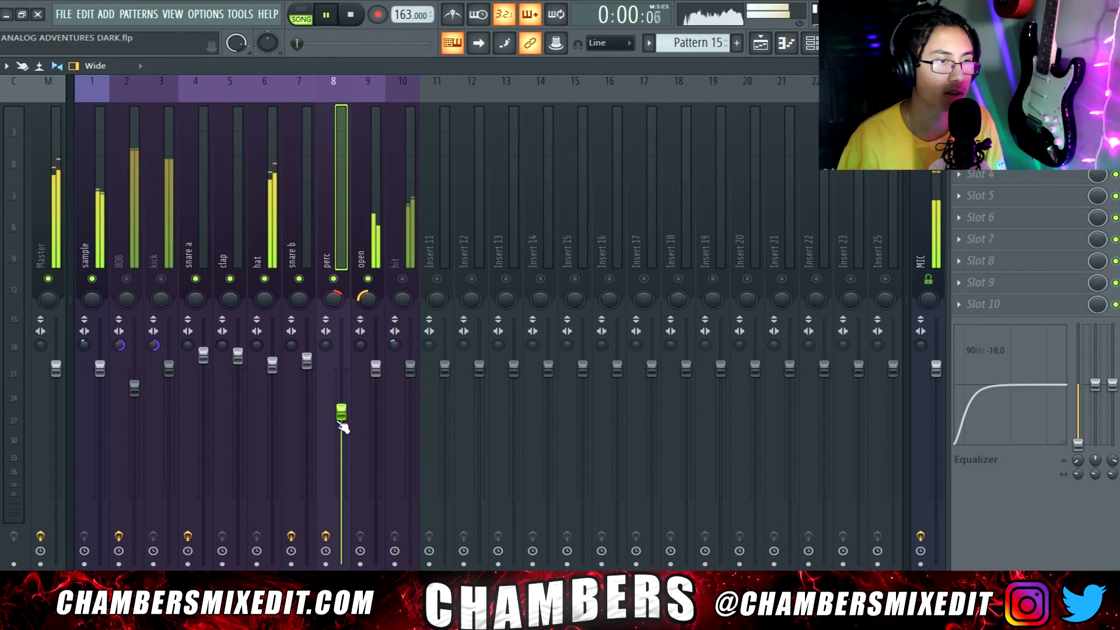
drag(341, 412, 341, 420)
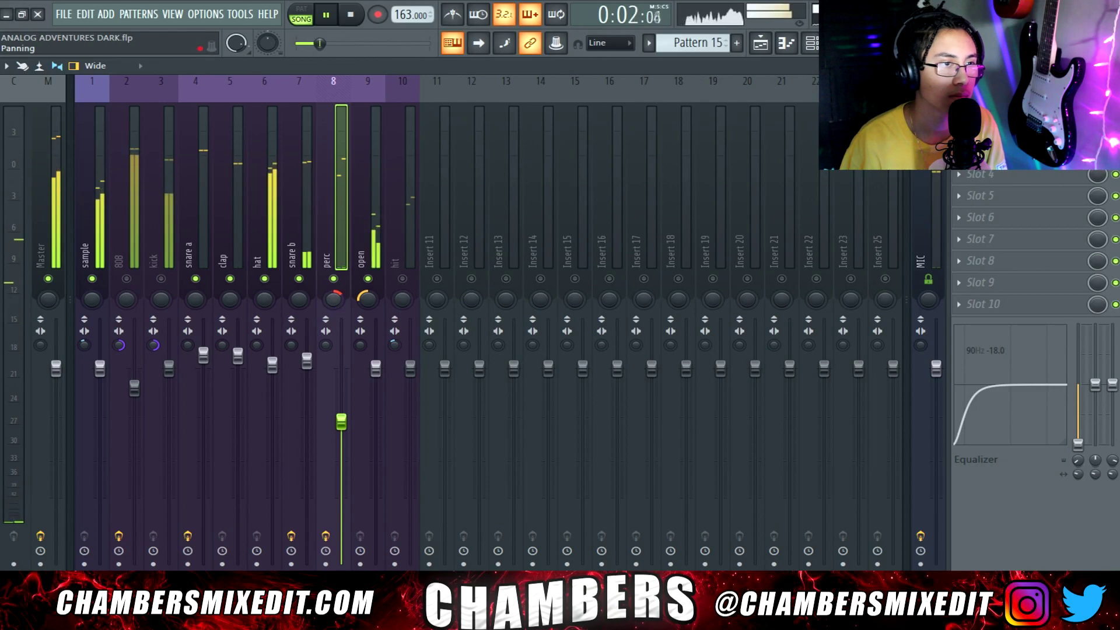
Step: Lower the volume of the open track slightly and bring the perc track's volume down further
click(362, 309)
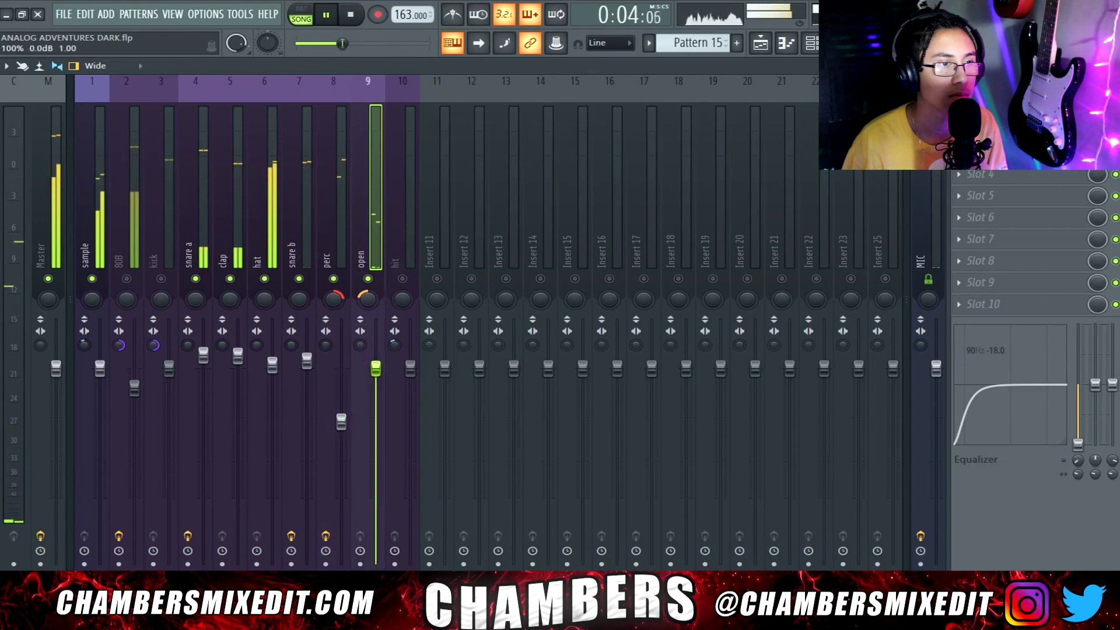
drag(375, 367, 375, 387)
drag(343, 424, 344, 453)
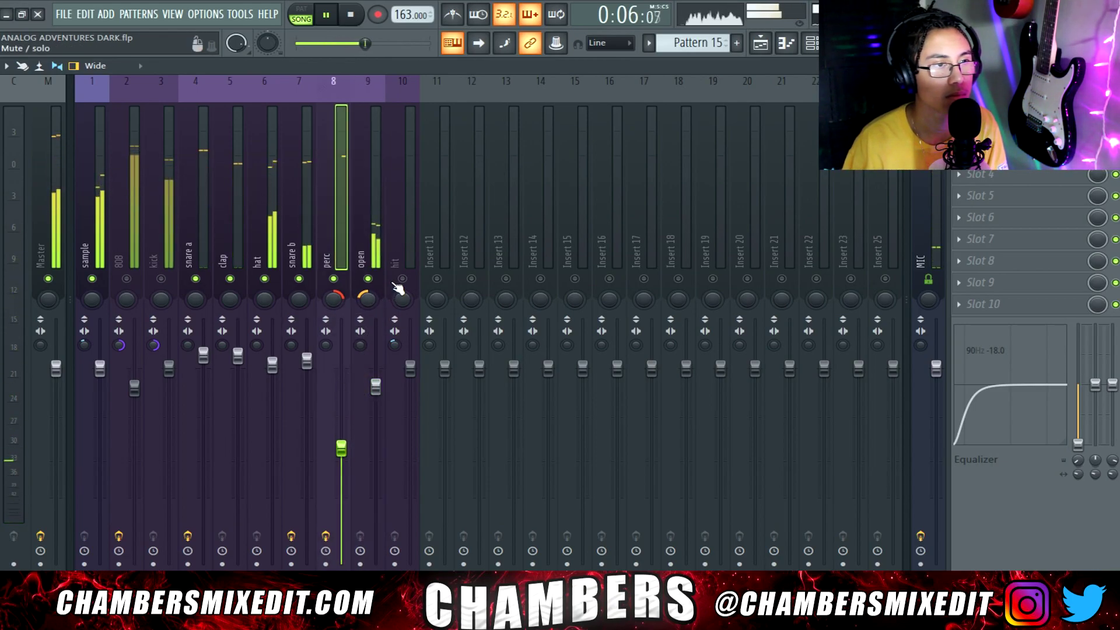
Step: Unmute the hit track, save the project and restart playback
click(405, 244)
key(space)
key(ctrl+s)
key(space)
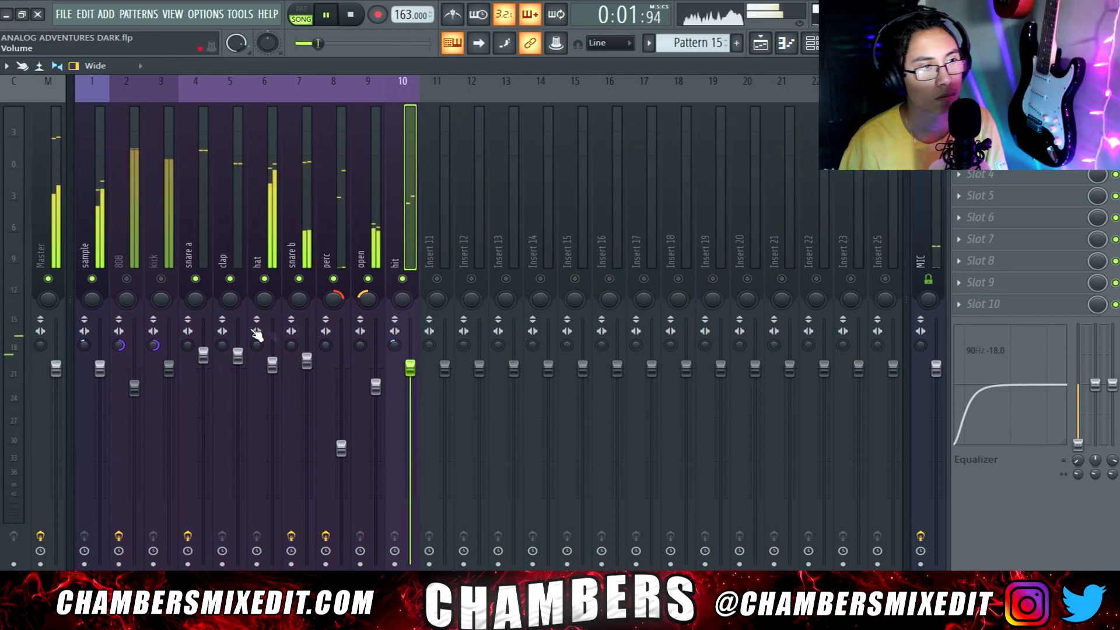
Step: Lower the perc volume slightly more while auditioning with altered stereo separation on the master, and reset the master's separation
key(space)
click(40, 338)
key(space)
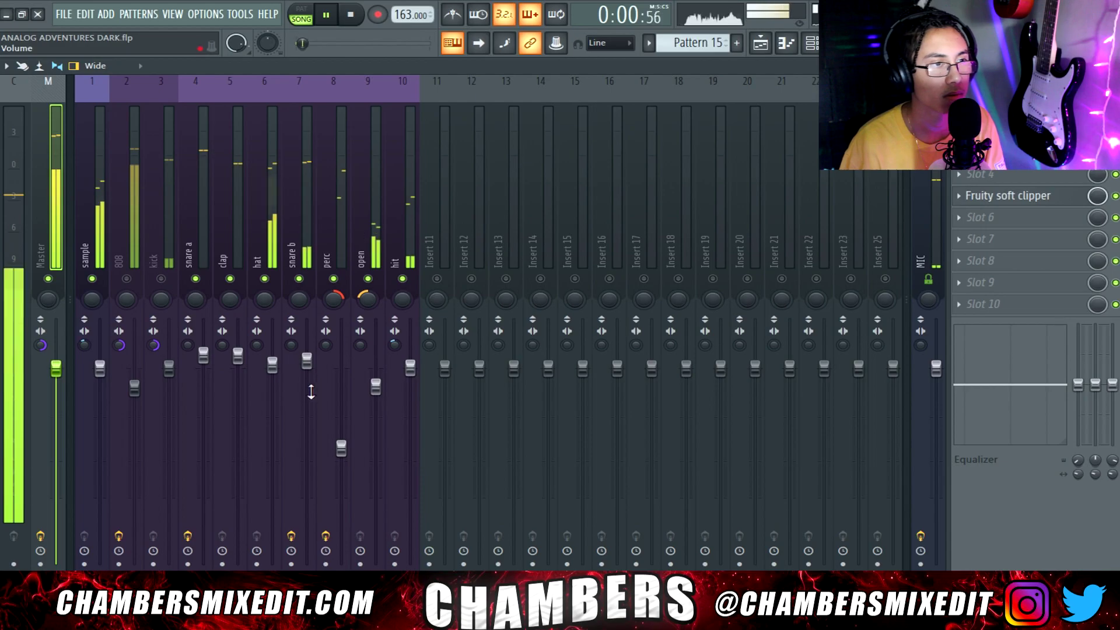
drag(340, 448, 341, 466)
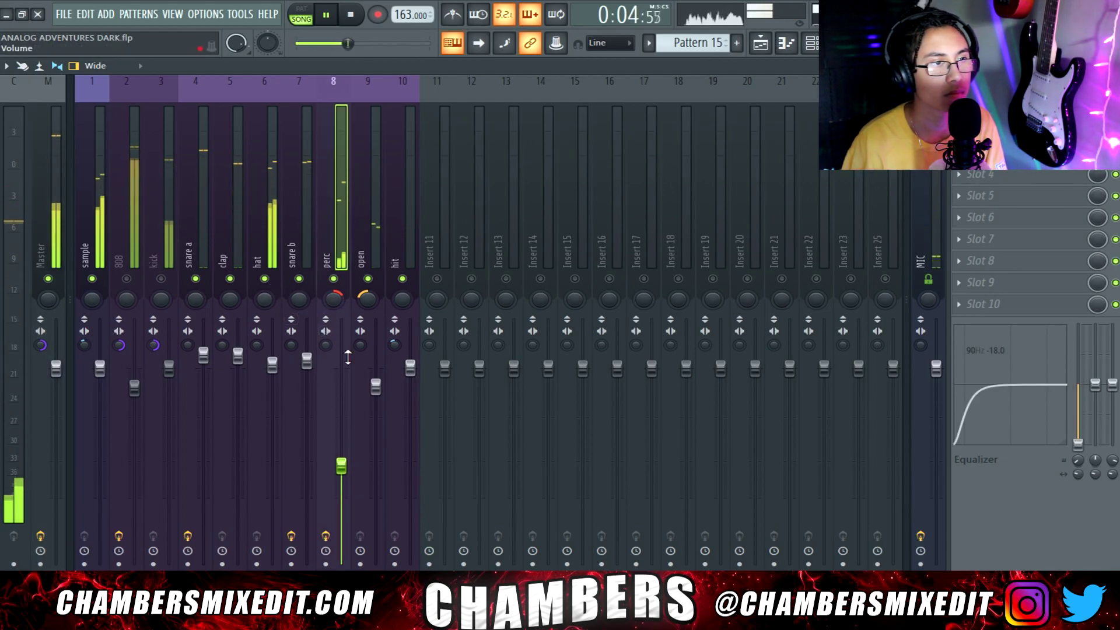
right_click(41, 339)
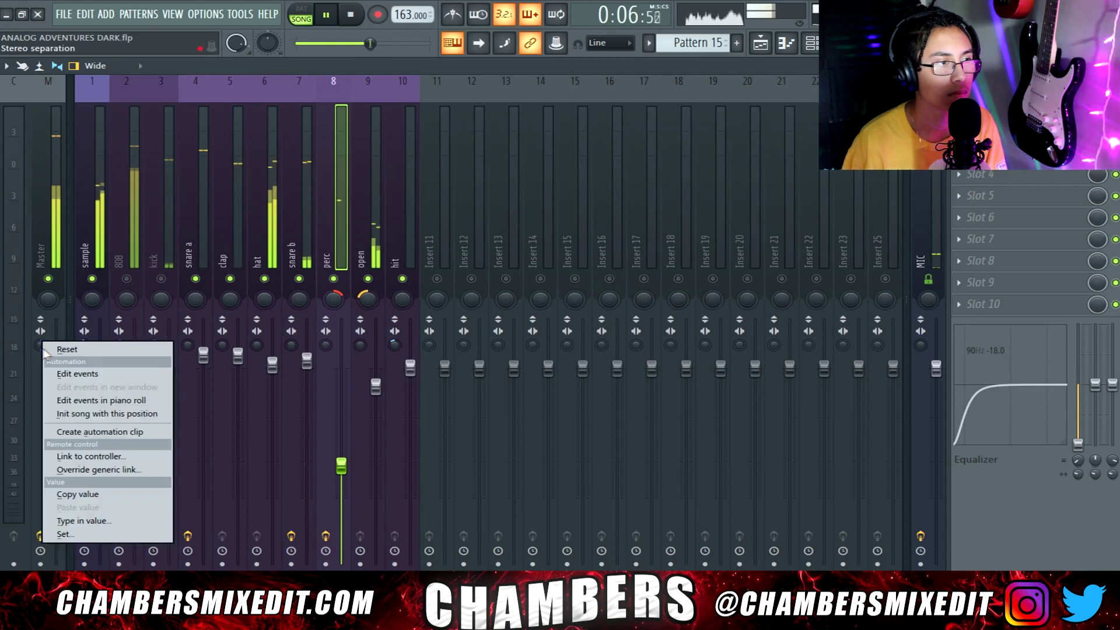
click(47, 351)
click(47, 223)
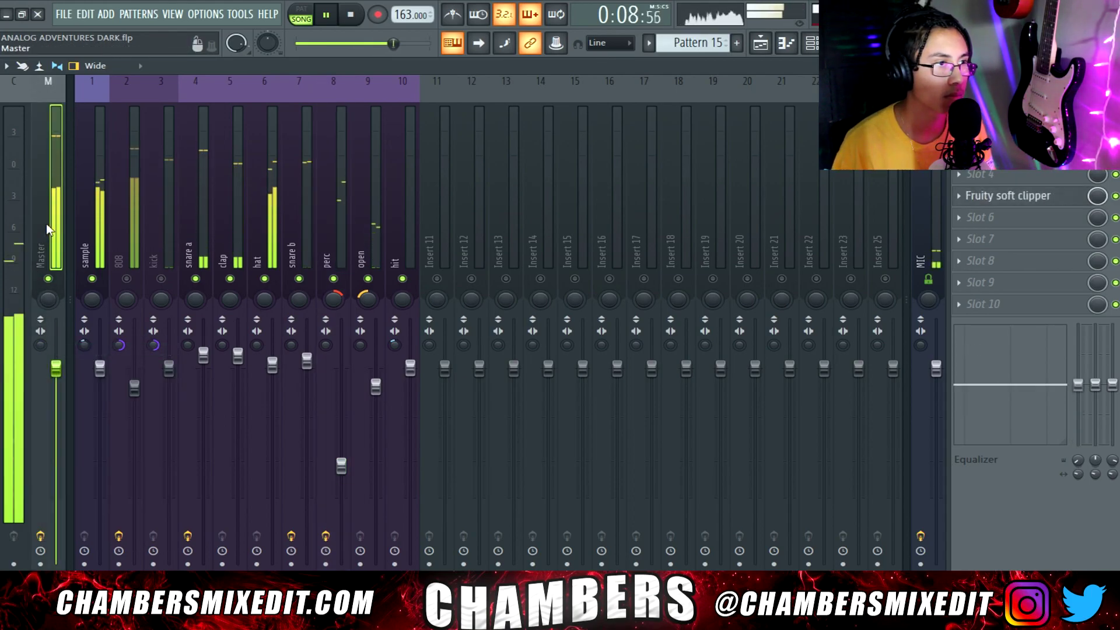
key(space)
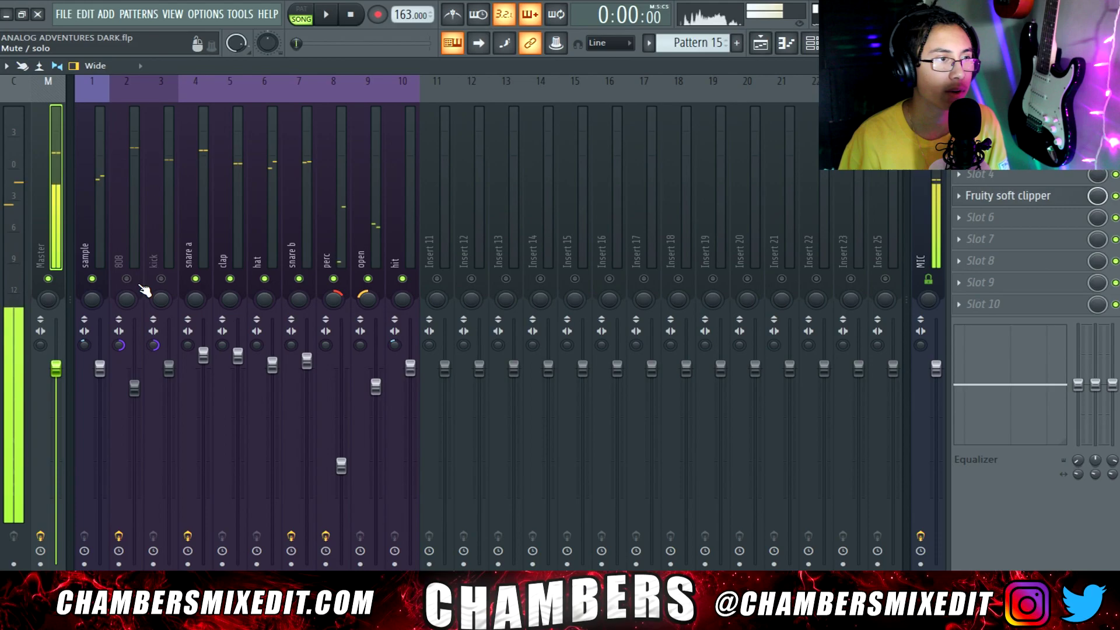
Step: Unmute the 808 track and lower its volume while playing the mix
click(138, 350)
key(space)
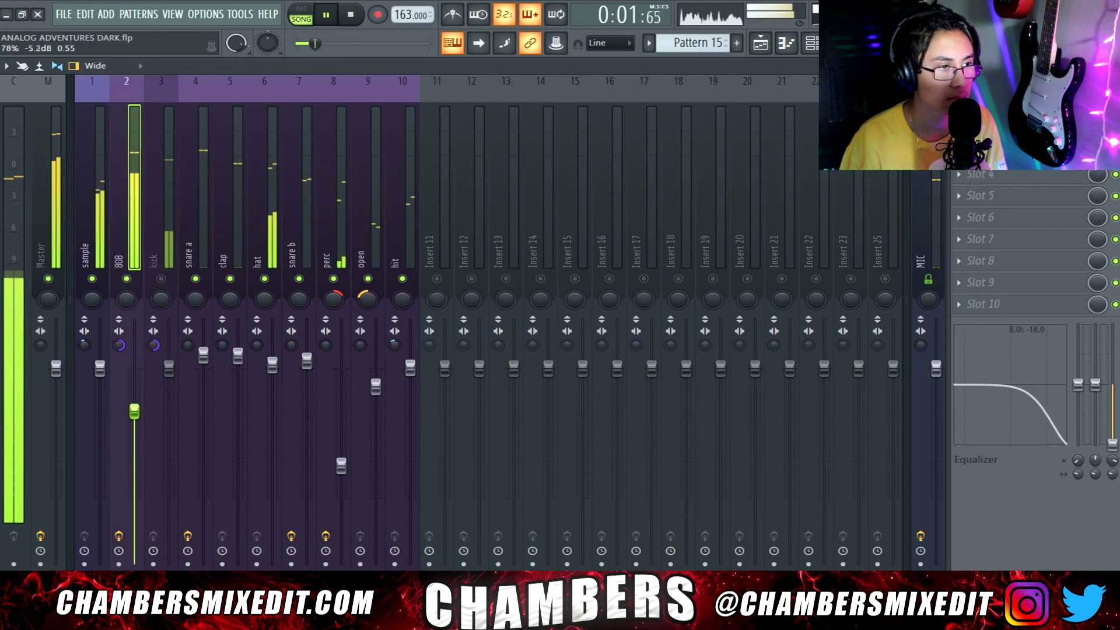
key(space)
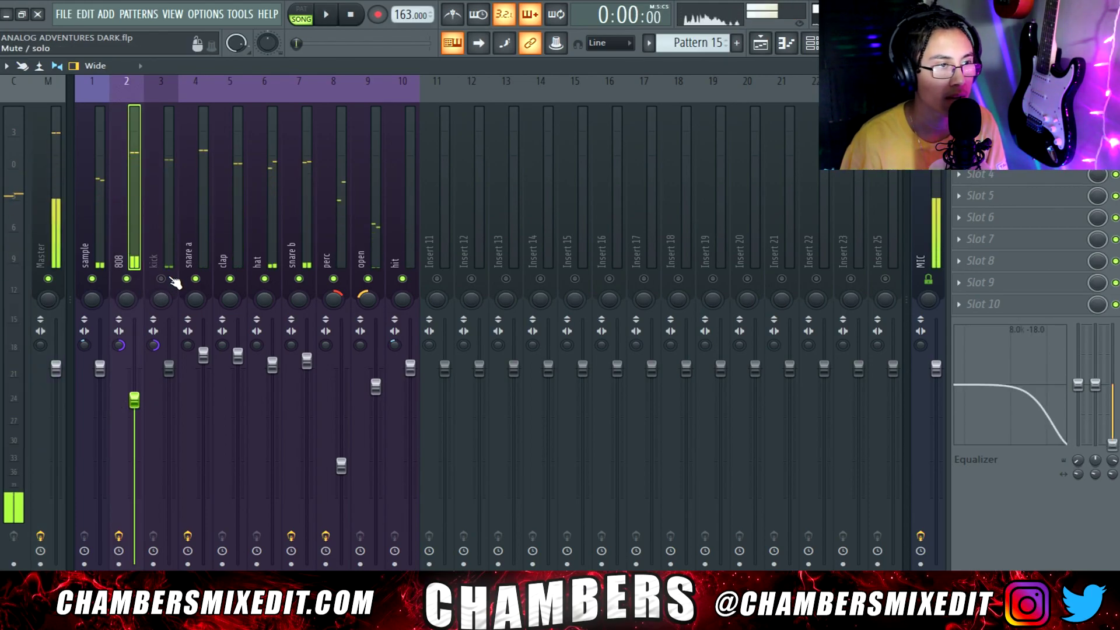
Step: Unmute the kick, raise its volume slightly and lower the 808 a little more to balance them in playback
key(space)
click(166, 240)
drag(175, 374, 176, 364)
drag(134, 400, 139, 409)
drag(168, 357, 169, 363)
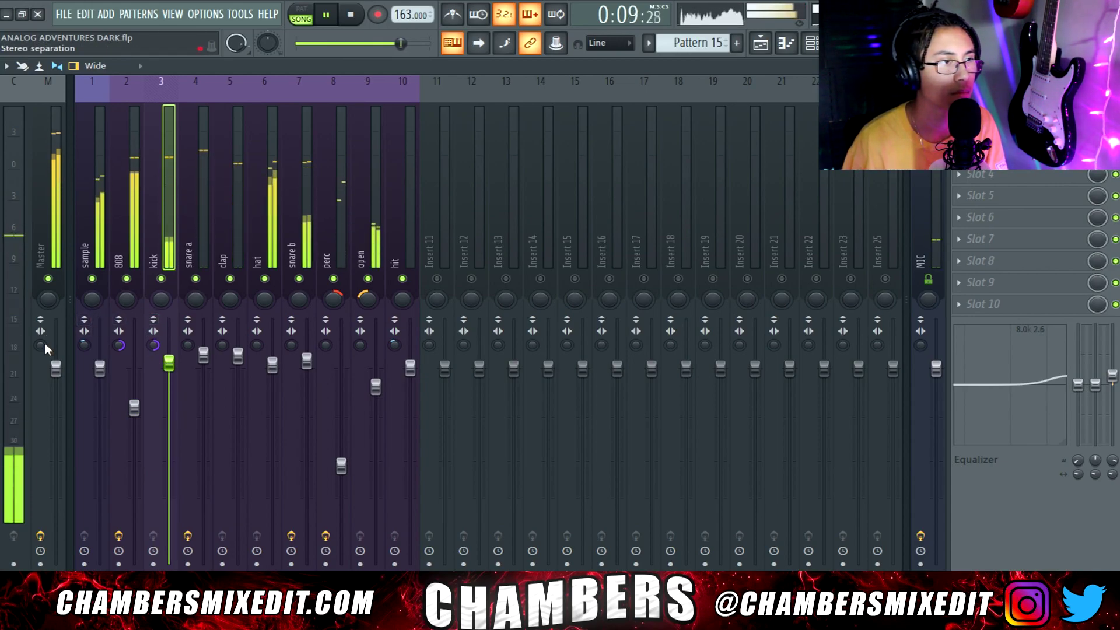
drag(134, 408, 134, 416)
Step: Audition the mix with changed master stereo separation, reset the separation and raise the hat volume slightly
drag(40, 345, 41, 373)
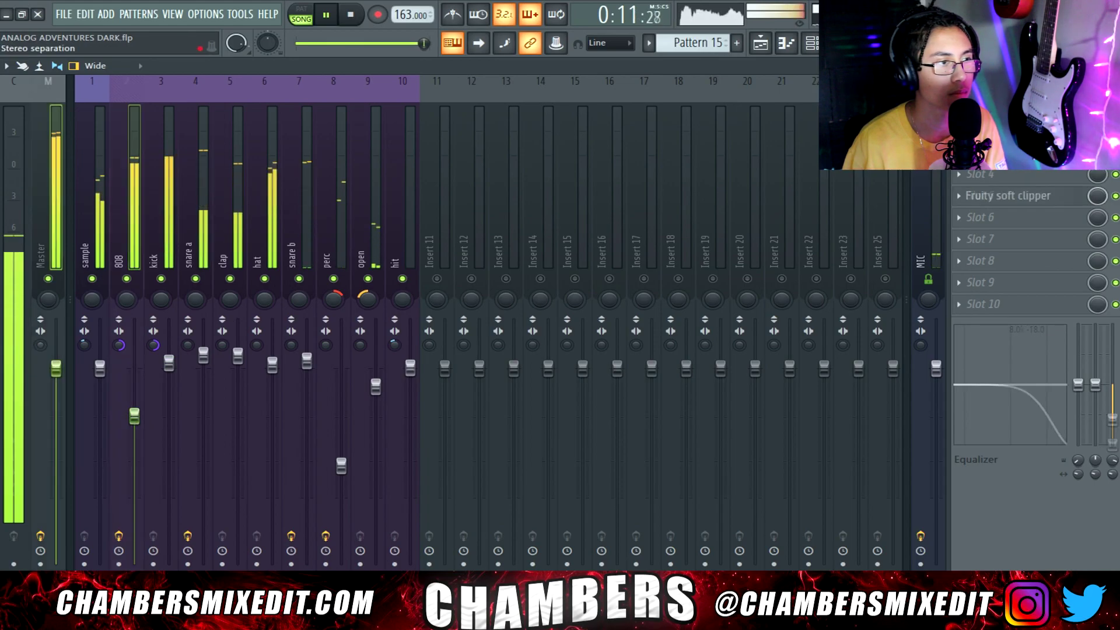
right_click(42, 345)
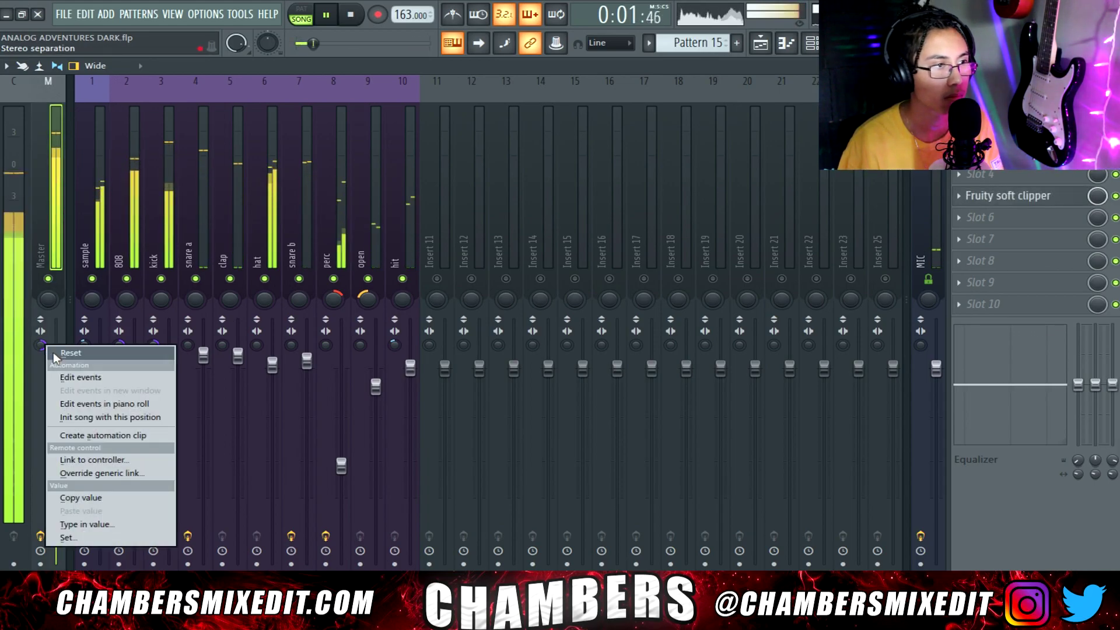
click(58, 353)
drag(272, 365, 272, 363)
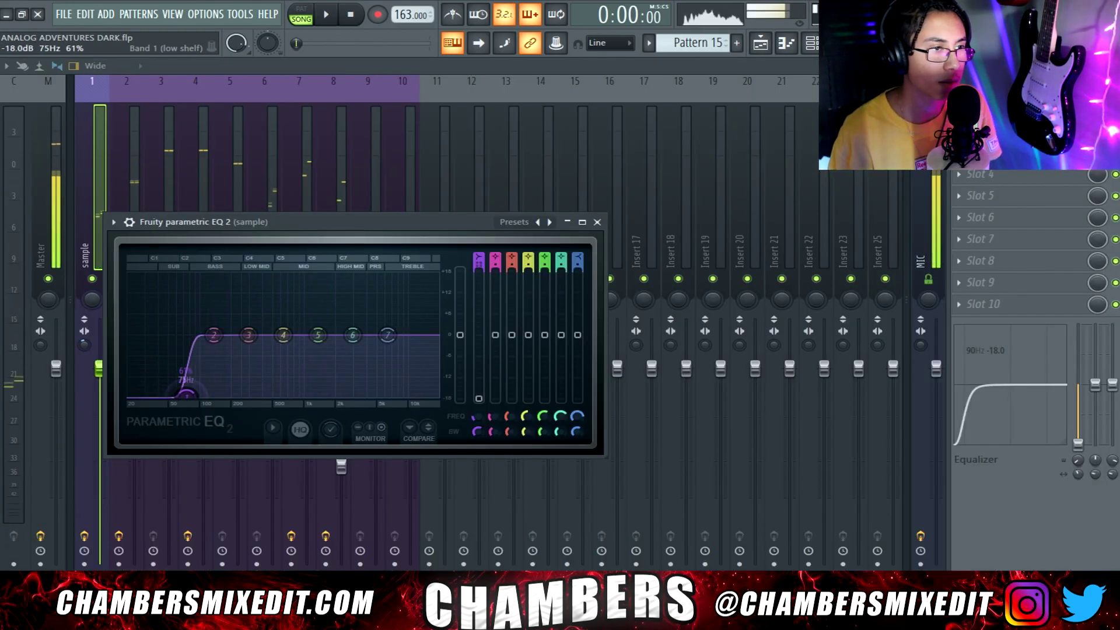
Step: Raise the low-cut band of the sample track's Fruity parametric EQ 2 to just above 110 Hz
drag(187, 396, 211, 399)
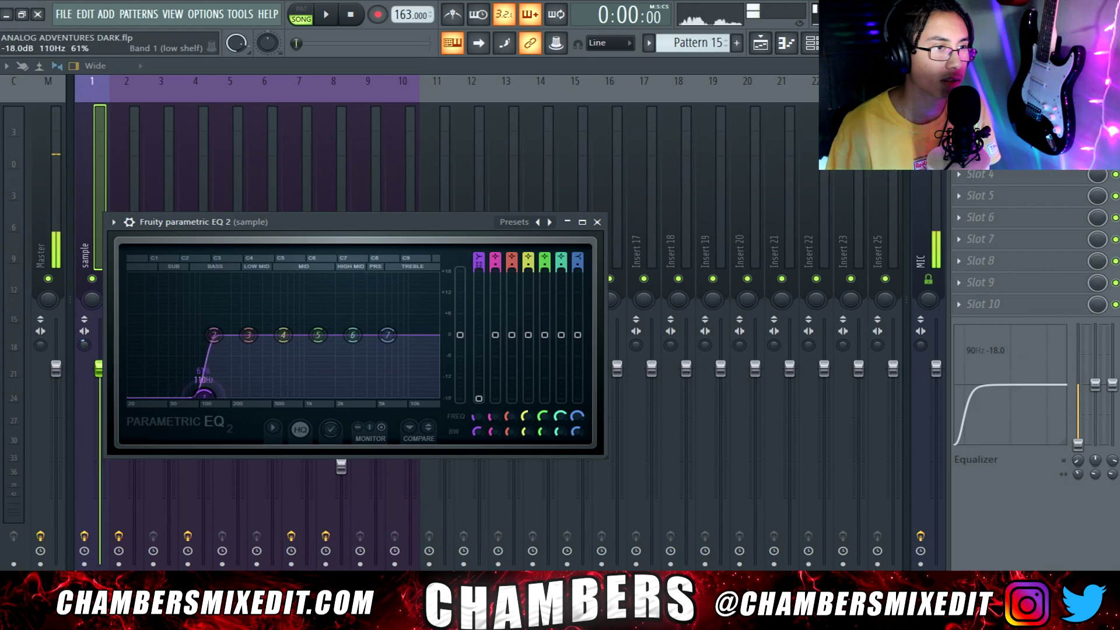
drag(203, 395, 204, 394)
key(space)
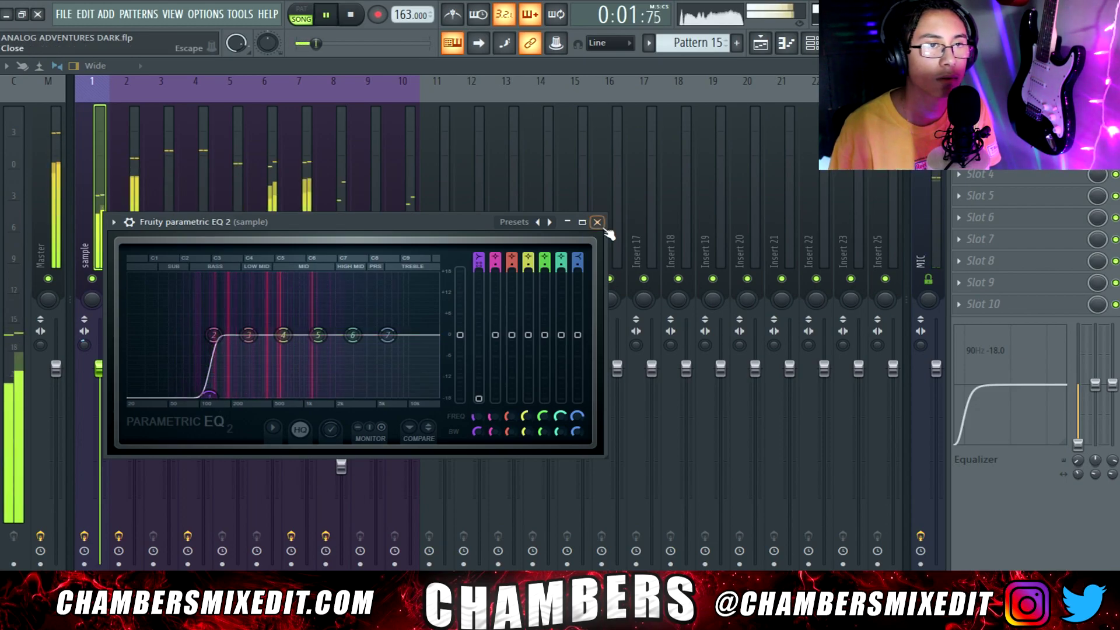
click(597, 223)
Step: Stop playback and create an automation clip for the HalfTime effect's mute/solo control on the sample track
key(space)
right_click(1097, 152)
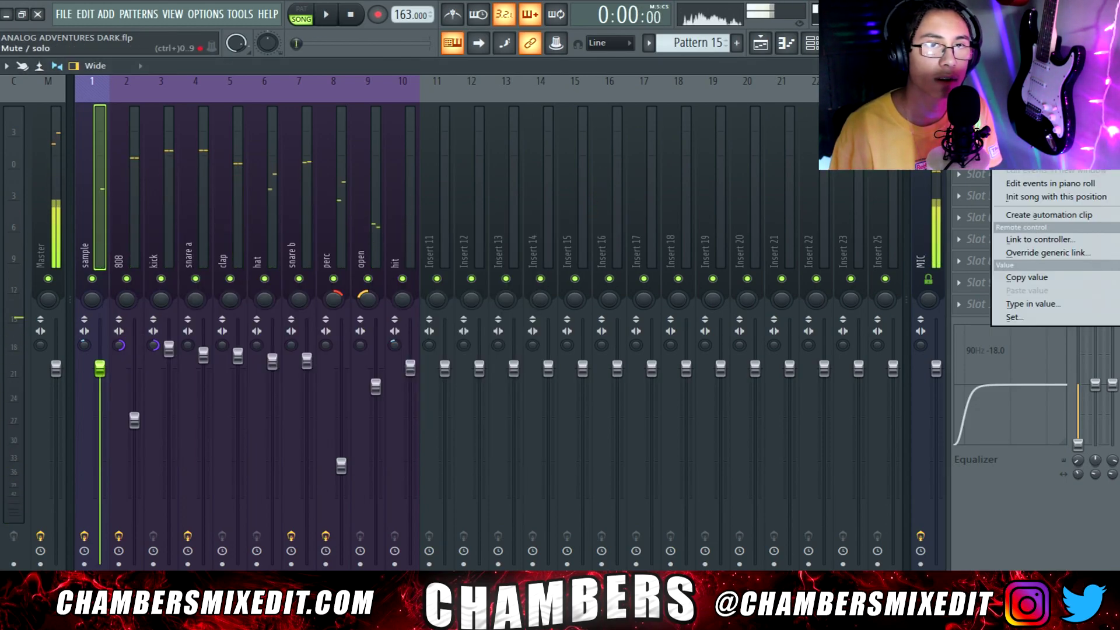
click(1038, 215)
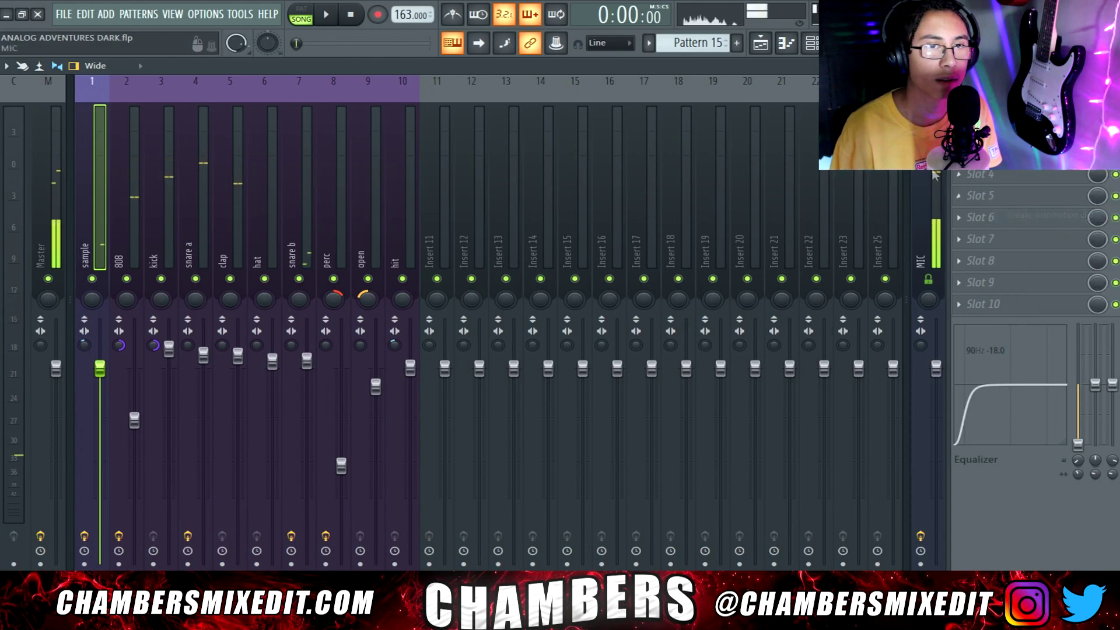
Step: Select all the clips in the playlist and move them so they start at bar 9
click(757, 50)
drag(506, 540, 85, 29)
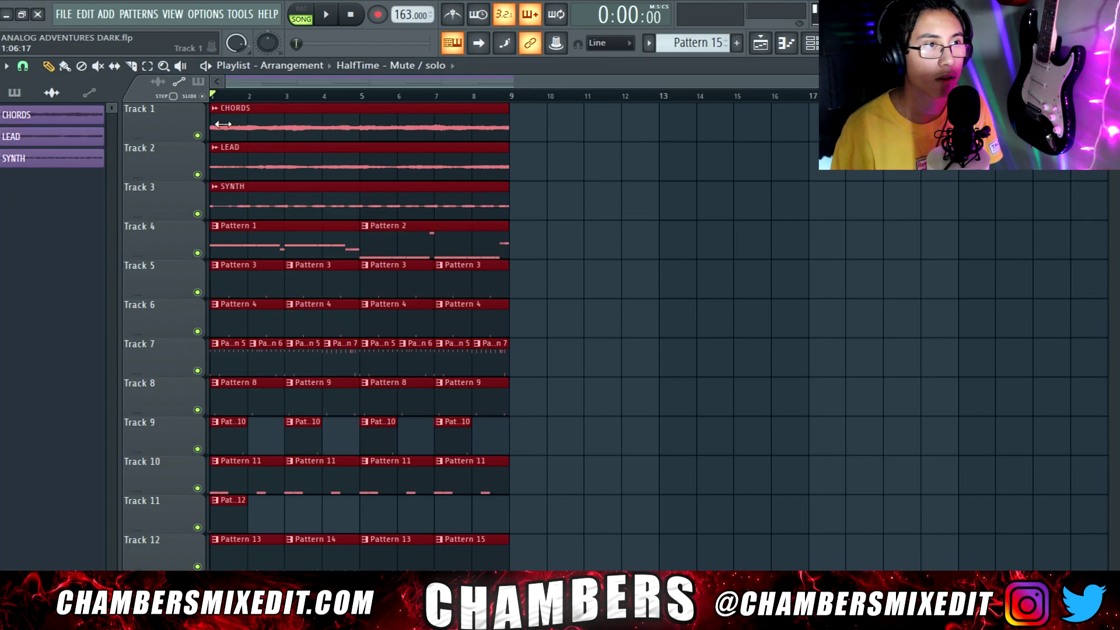
drag(232, 121, 535, 122)
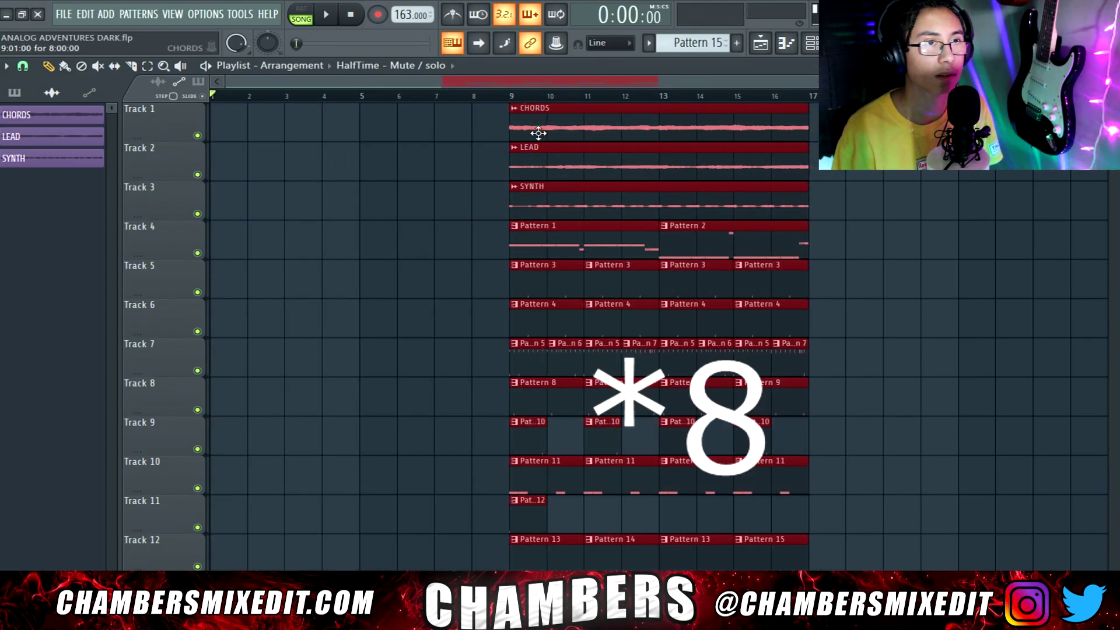
click(501, 156)
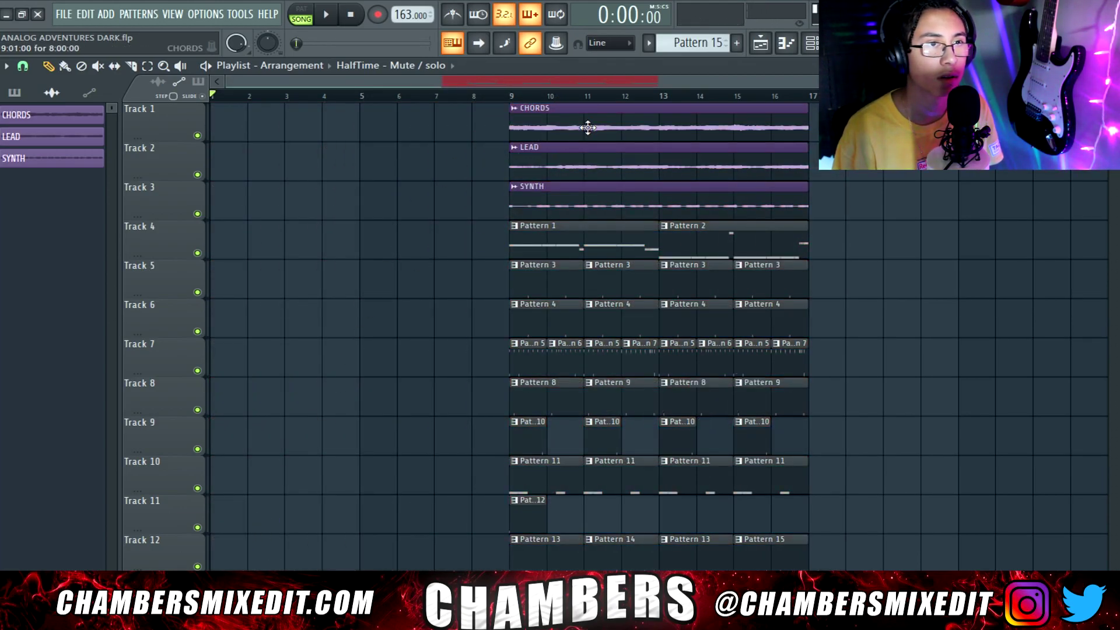
Step: Copy the CHORDS clip to bar 1 and place a SYNTH copy shortened to four bars at bar 5
drag(587, 126, 553, 142)
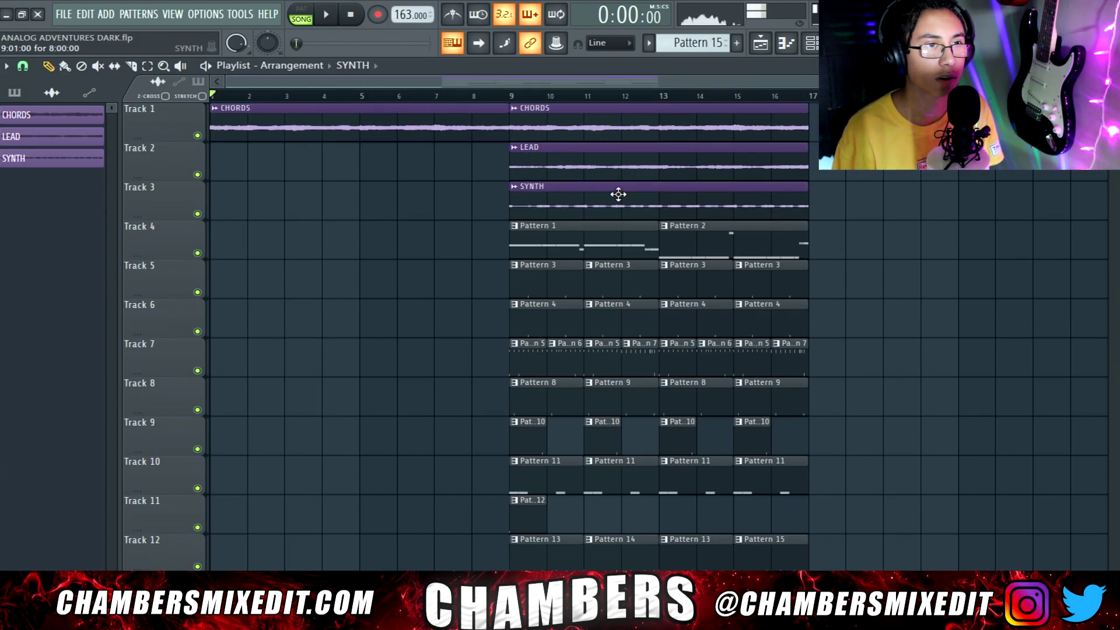
drag(618, 195, 347, 186)
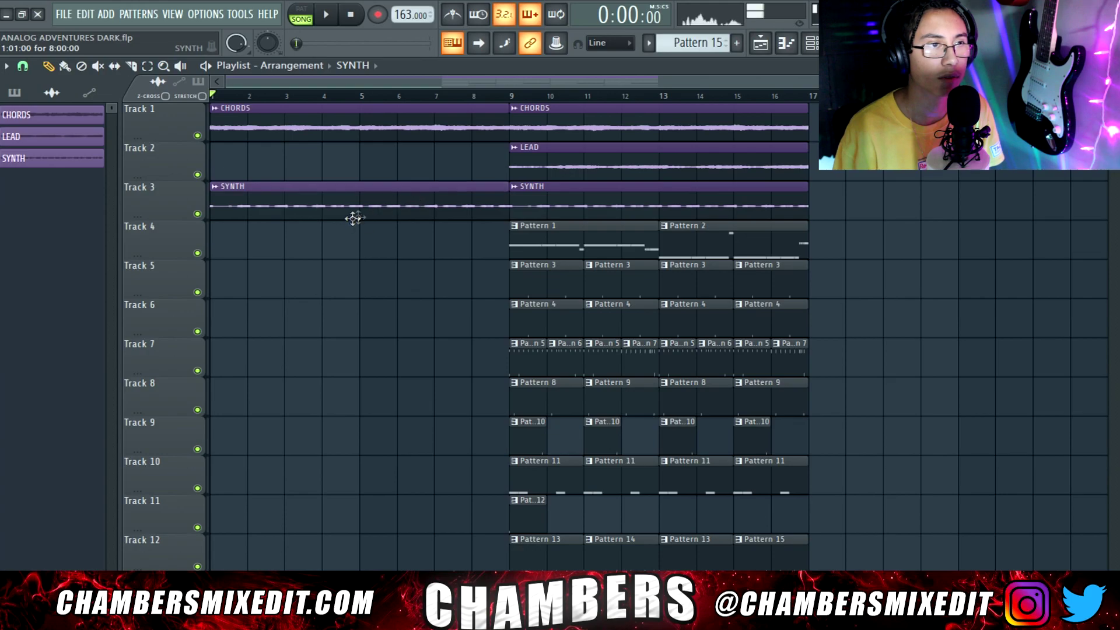
drag(508, 191, 447, 197)
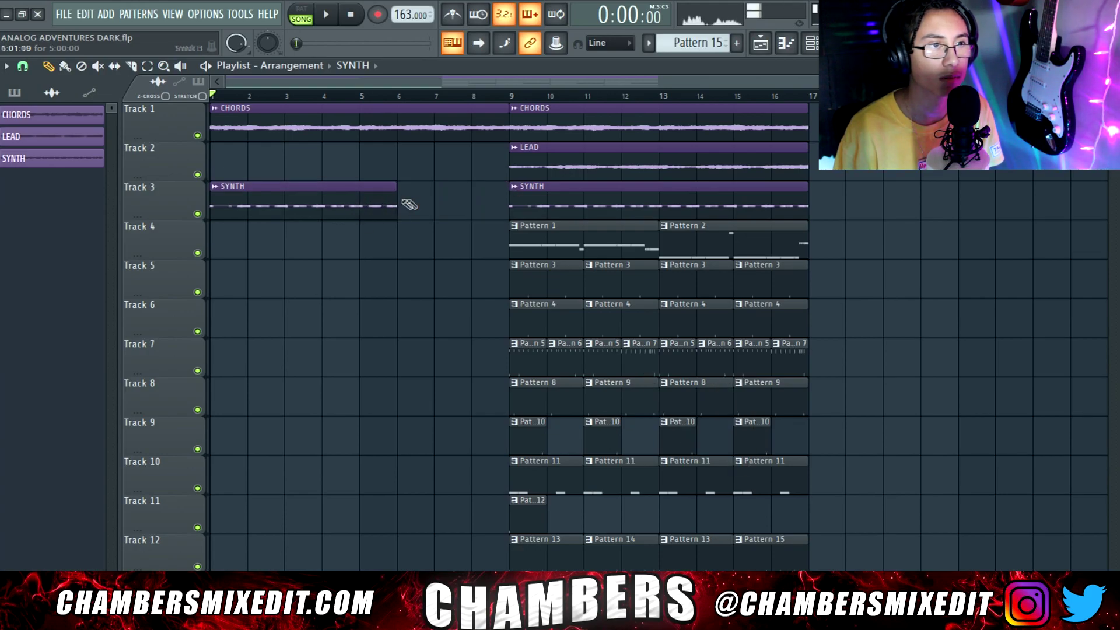
right_click(414, 199)
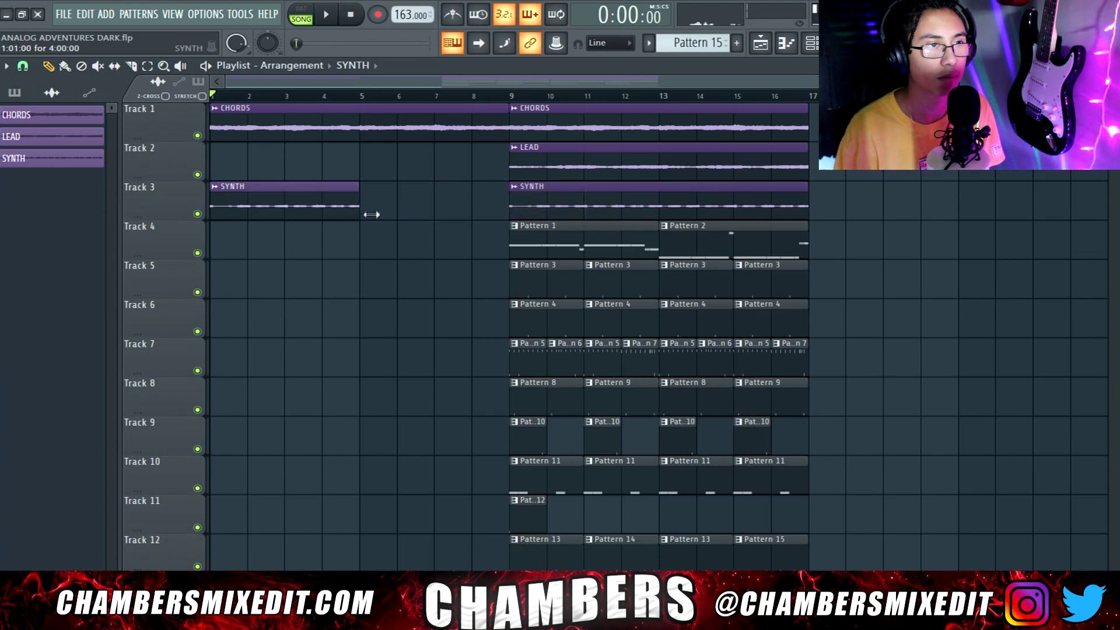
drag(318, 208, 439, 207)
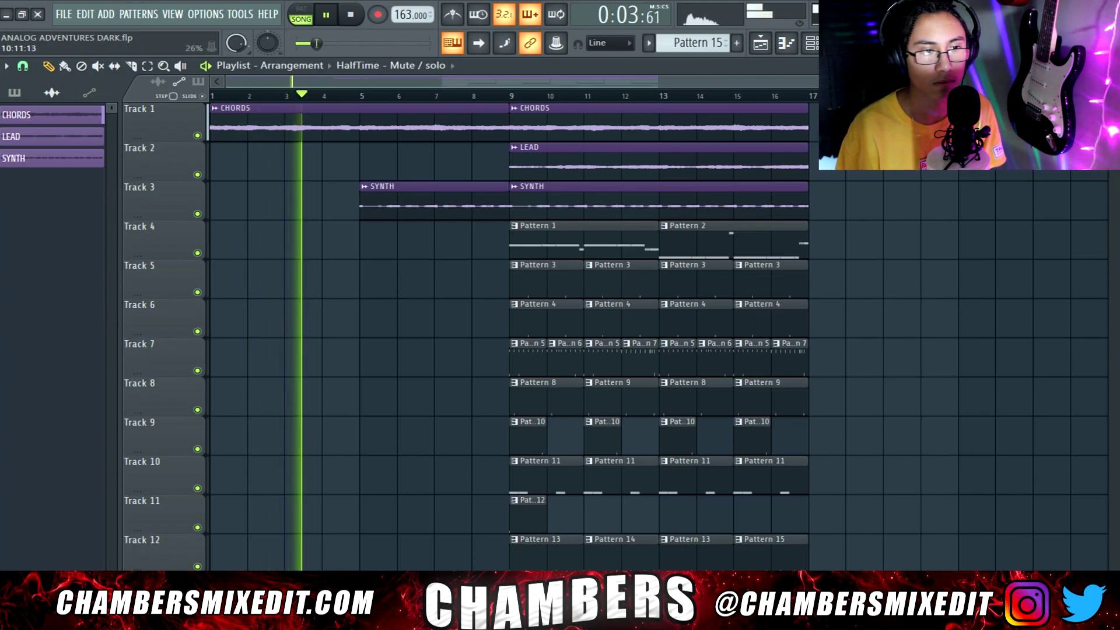
Step: Duplicate the full eight-bar section from bar 9 so the copy starts at bar 17
drag(793, 548, 525, 104)
key(ctrl+b)
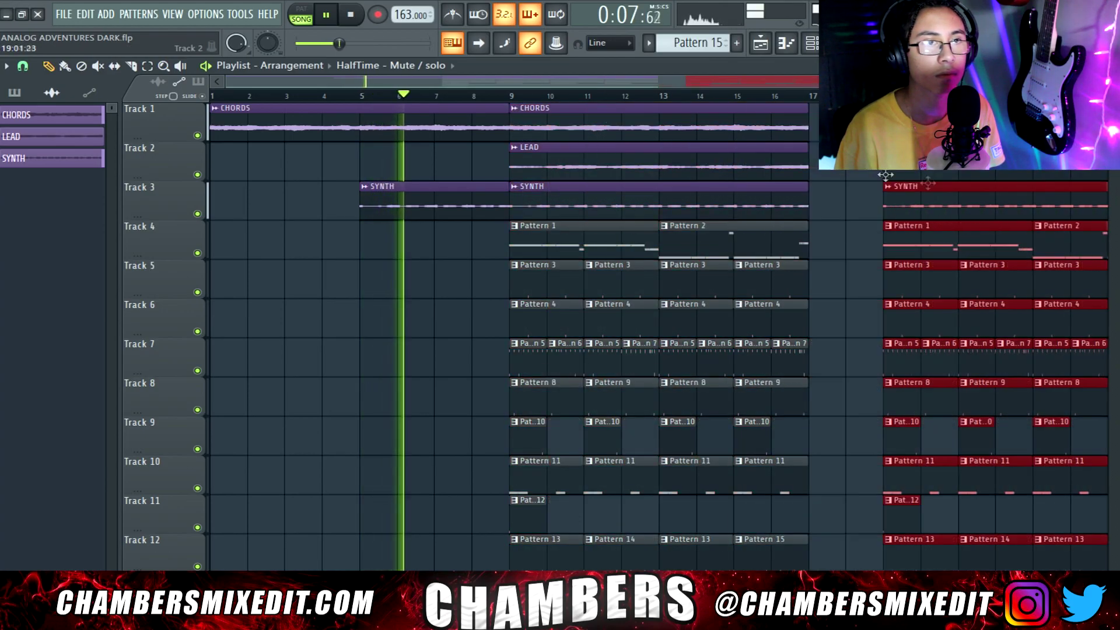
drag(846, 149, 846, 109)
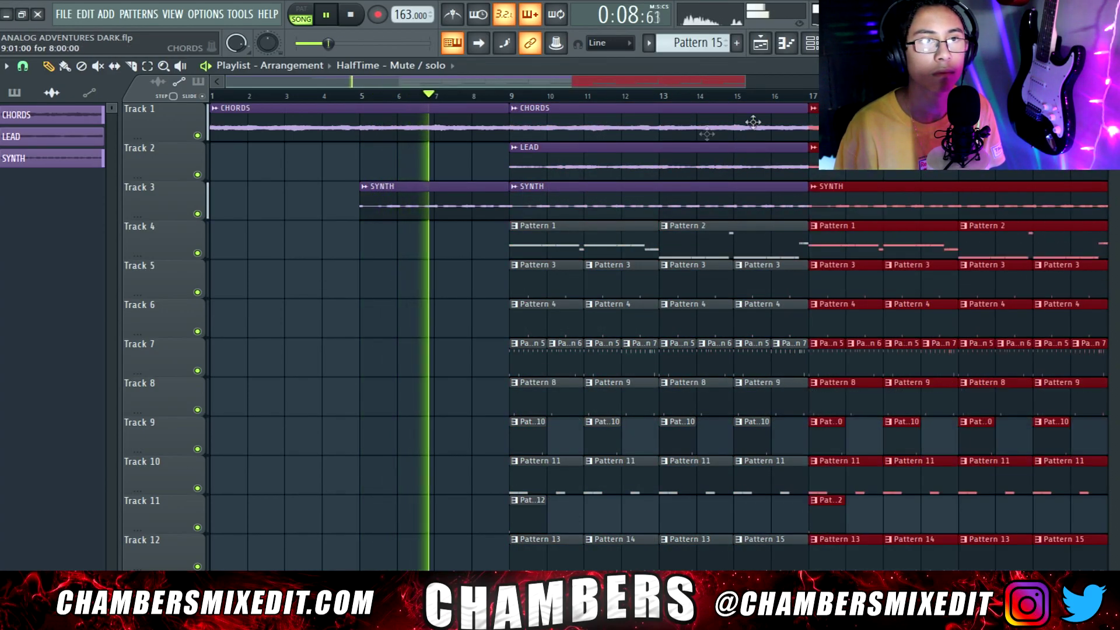
Step: Delete the LEAD, SYNTH and Track 12 pattern clips between bars 9 and 17
right_click(578, 216)
right_click(578, 166)
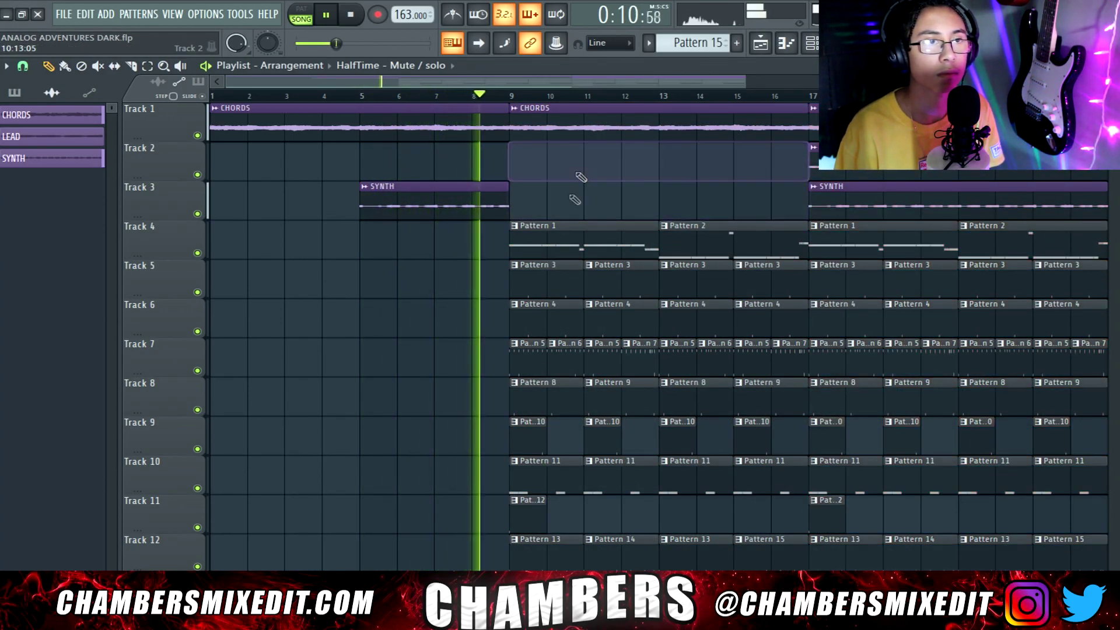
right_click(551, 546)
right_click(595, 549)
right_click(694, 548)
right_click(771, 549)
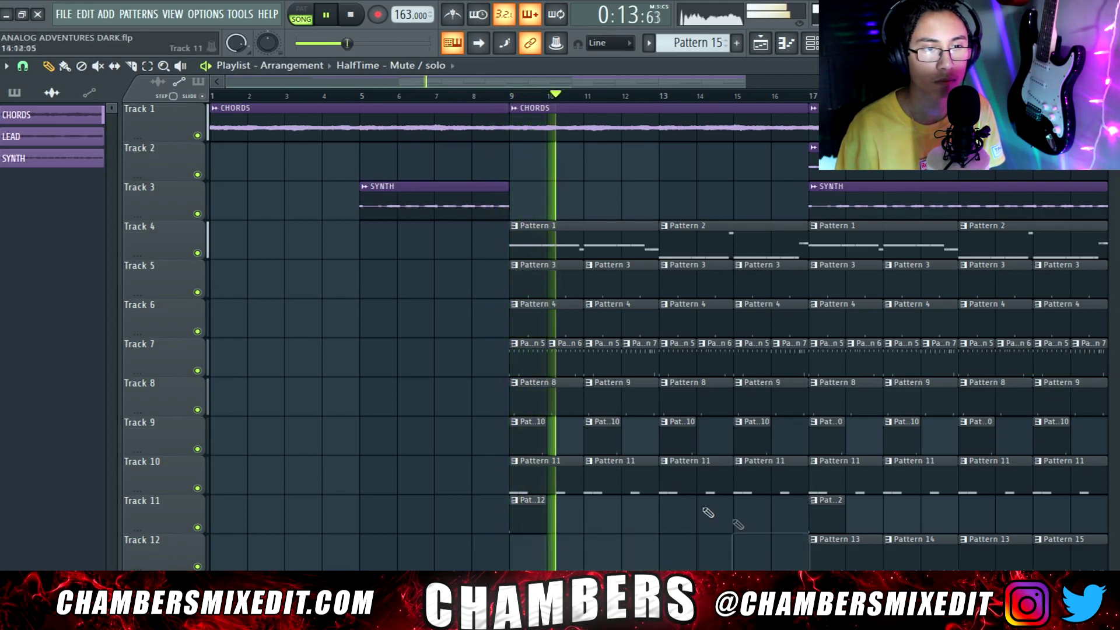
Step: Select the four Pattern 11 clips between bars 9 and 17 and shorten them to one bar each
key(space)
click(586, 480)
drag(587, 480, 754, 490)
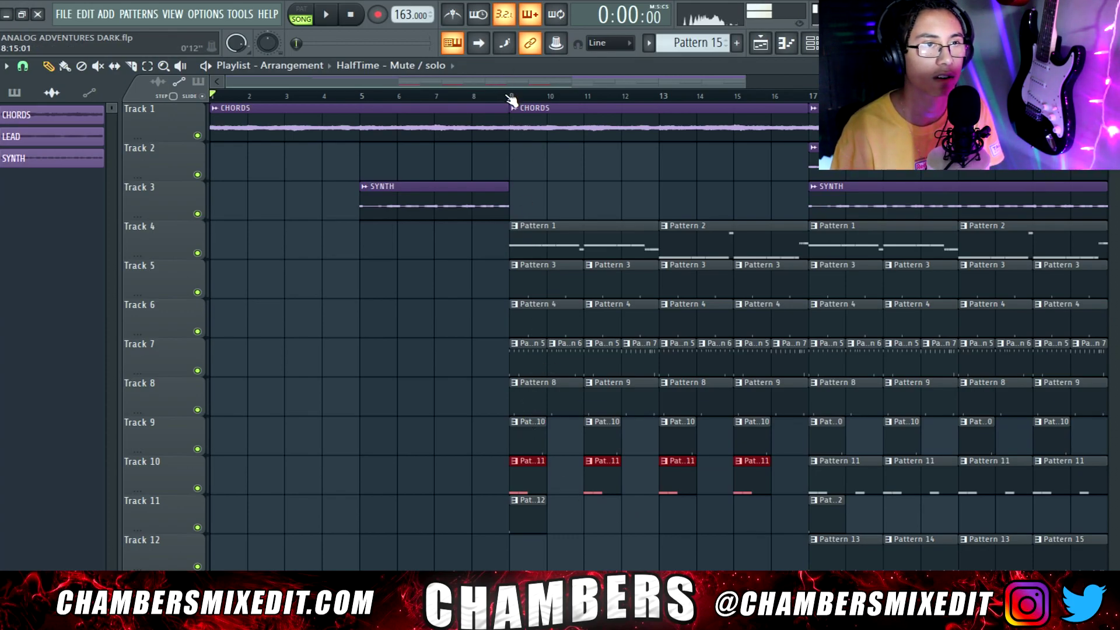
Step: Delete the Pattern 3 clips on Track 5 between bars 9 and 17 and play from bar 9
right_click(549, 283)
right_click(624, 286)
right_click(716, 288)
key(space)
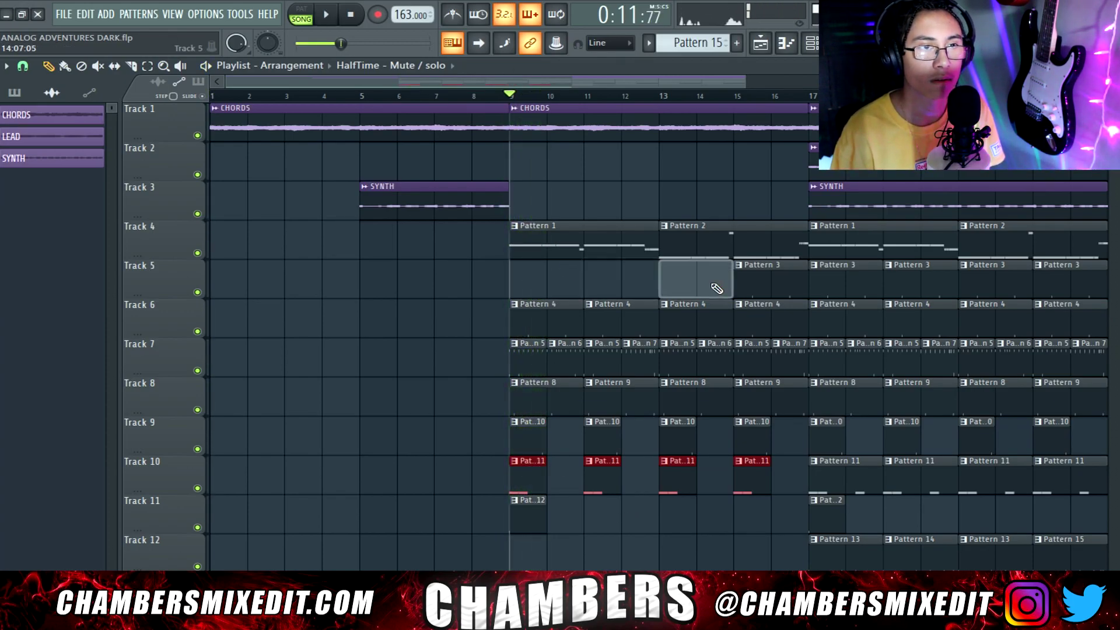
key(space)
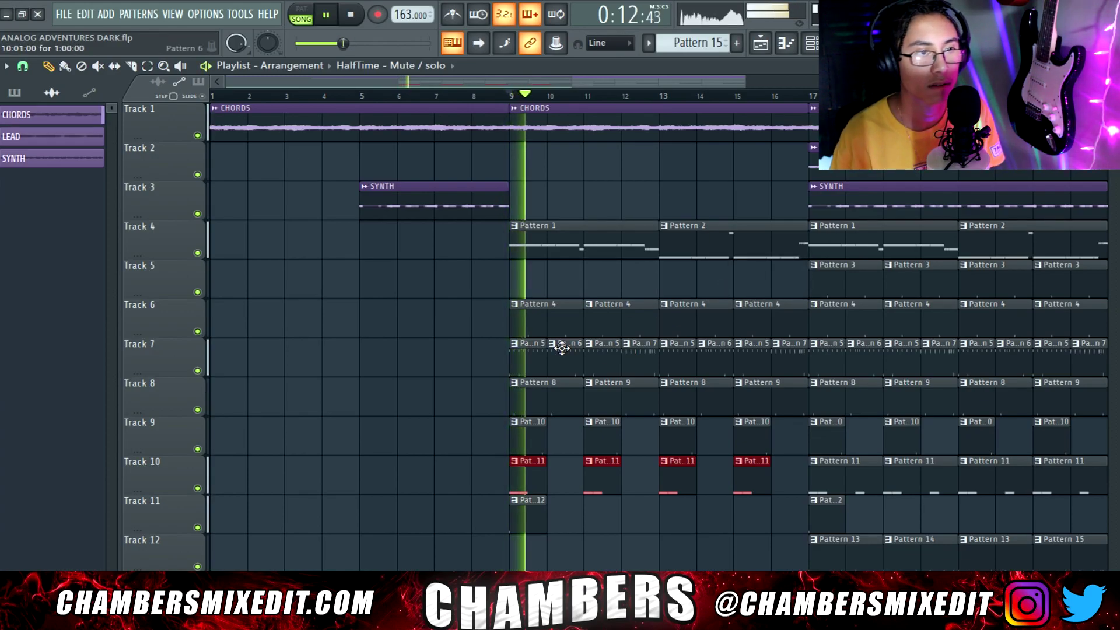
Step: Delete the Pattern 8 and Pattern 9 clips on Track 8 between bars 9 and 17
key(space)
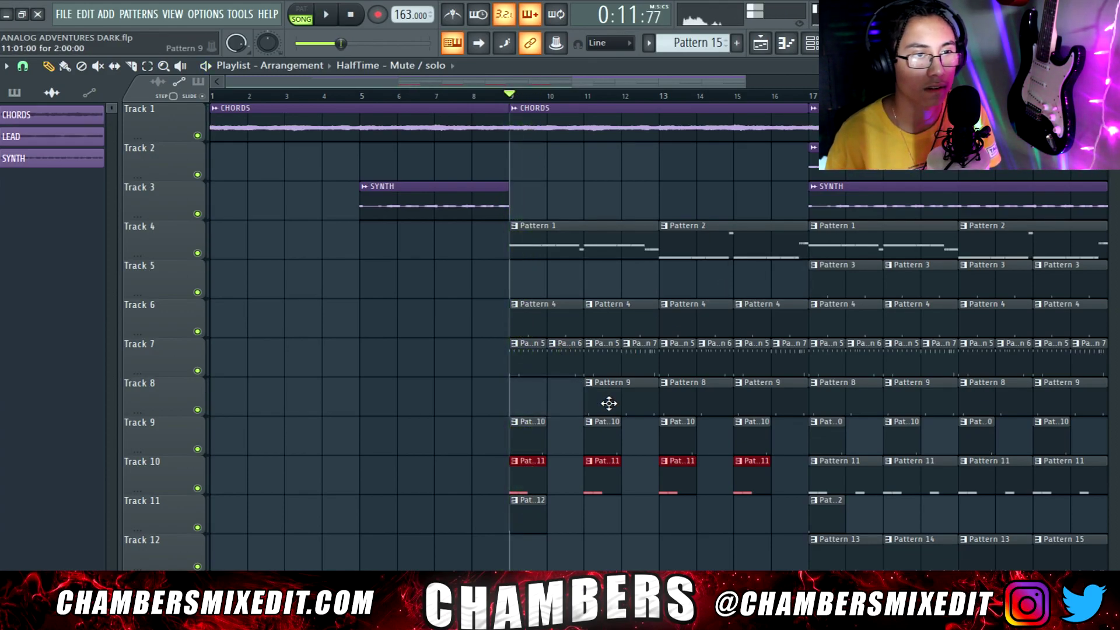
key(space)
right_click(608, 403)
right_click(720, 409)
right_click(770, 403)
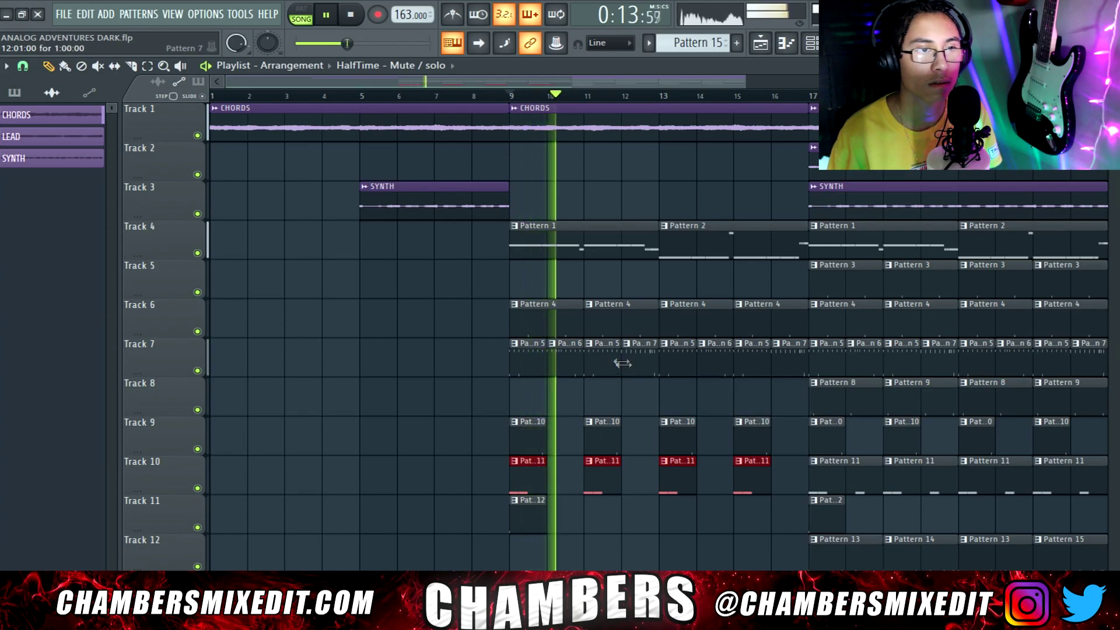
Step: Delete the Pattern 10 clips on Track 9 between bars 9 and 17 and restart playback from bar 9
right_click(534, 438)
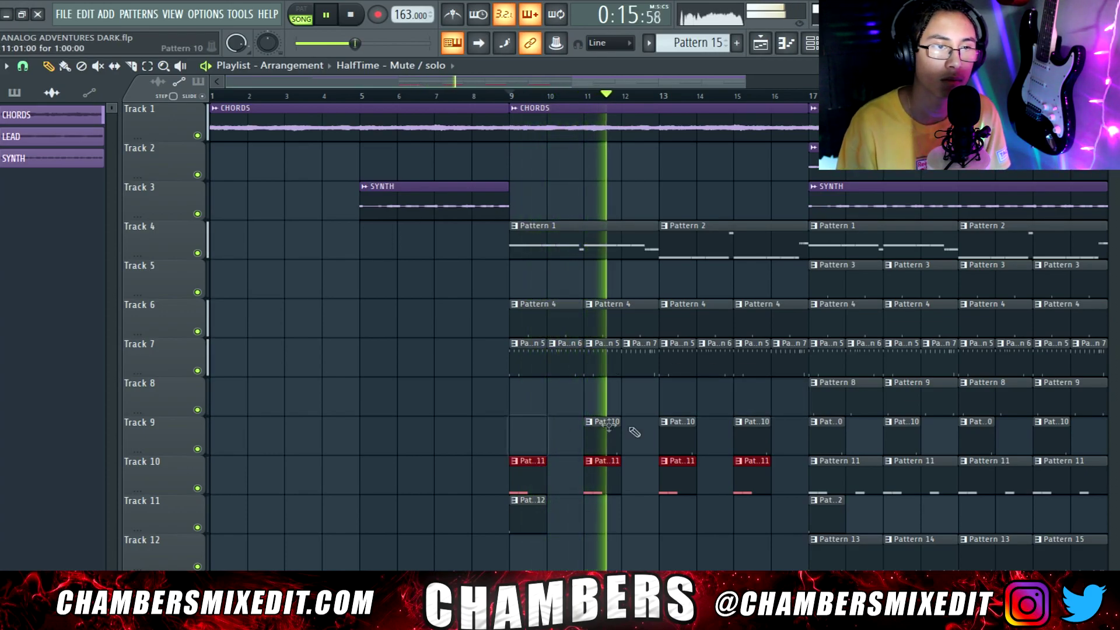
right_click(680, 436)
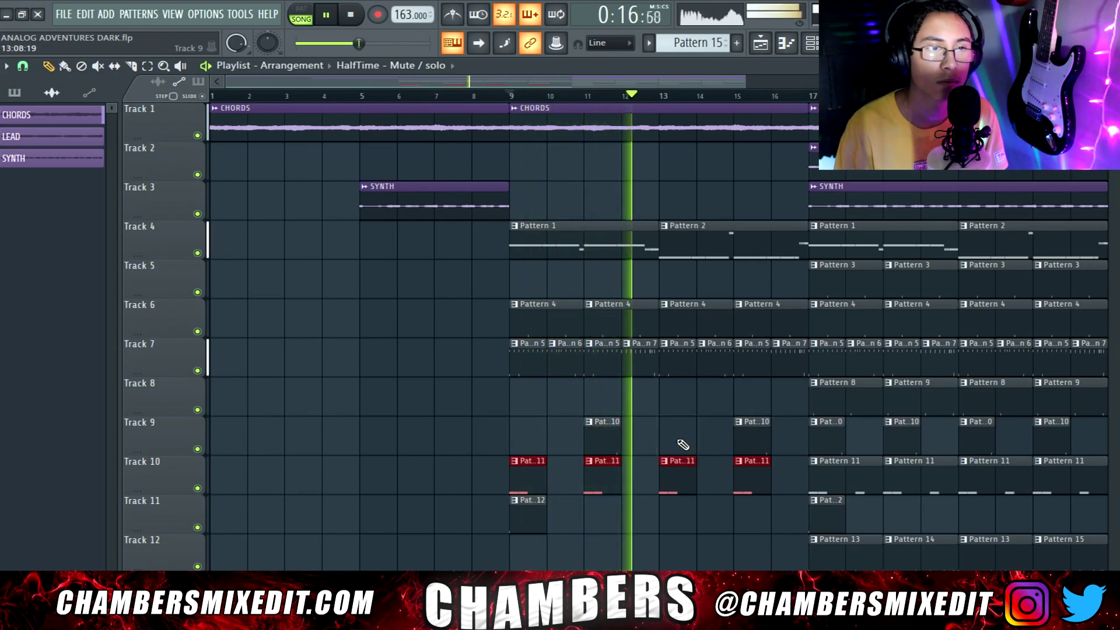
right_click(602, 437)
right_click(752, 438)
key(space)
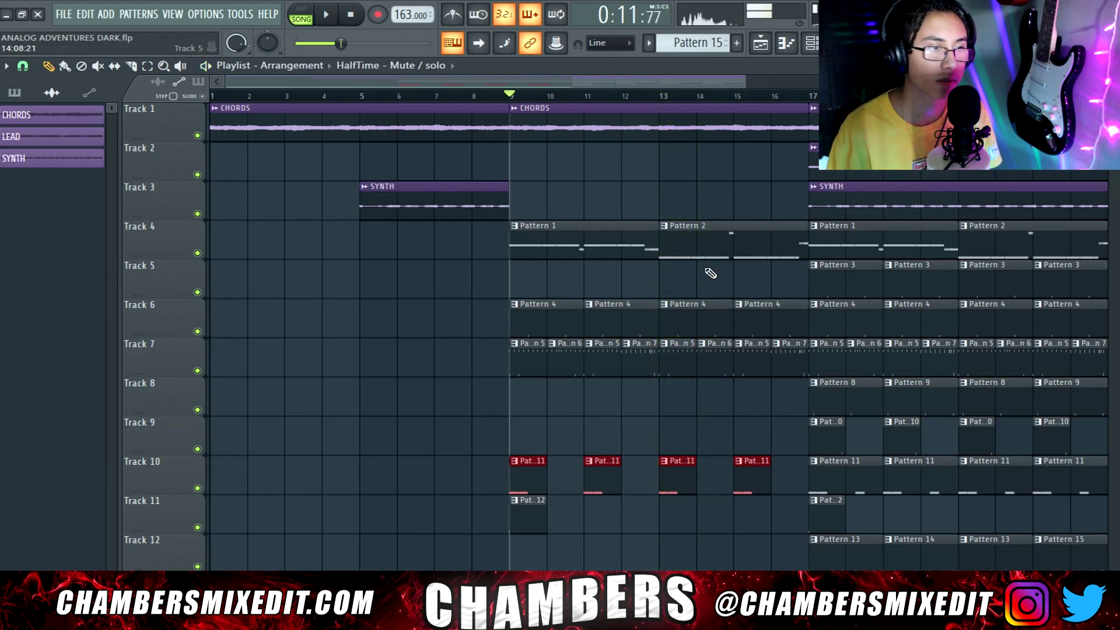
key(space)
Step: Duplicate the CHORDS, LEAD and SYNTH clips of bars 17 to 25 into bars 25 to 33
scroll(633, 183, down, 4)
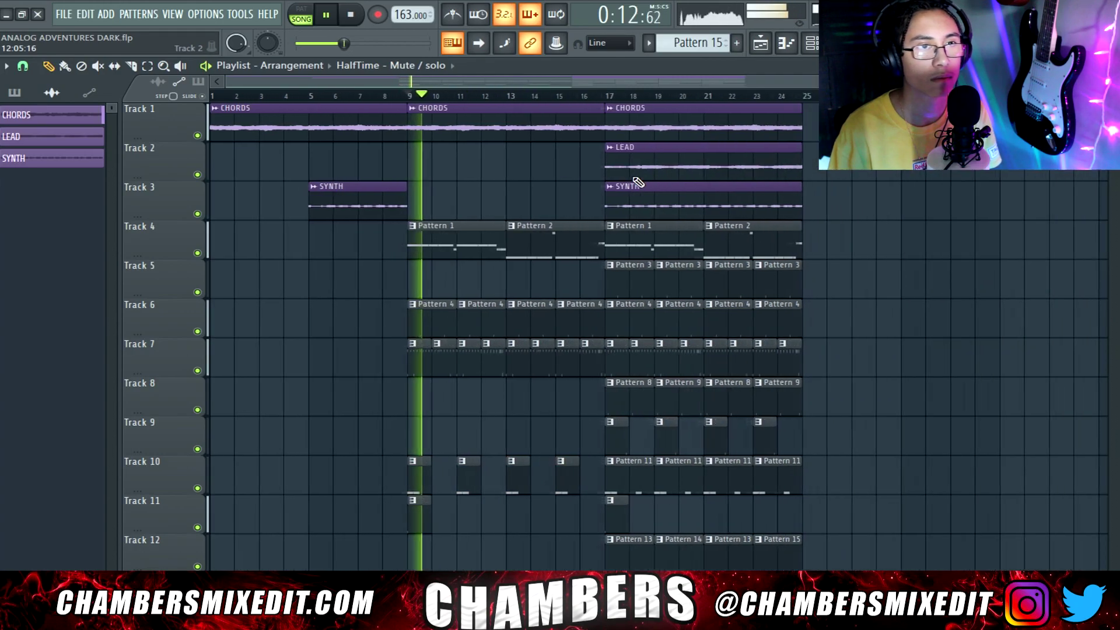
click(759, 124)
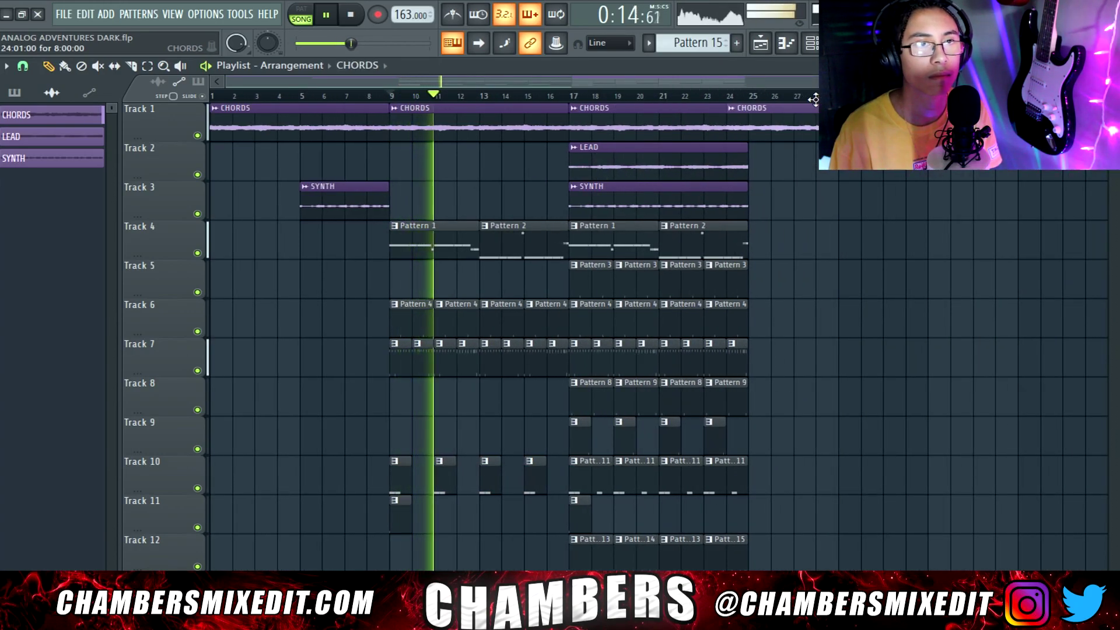
scroll(764, 202, up, 2)
drag(580, 146, 612, 191)
key(ctrl+b)
Step: Duplicate the Track 4 to Track 12 pattern clips of bars 17 to 25 into bars 25 to 33
drag(518, 221, 776, 570)
key(ctrl+b)
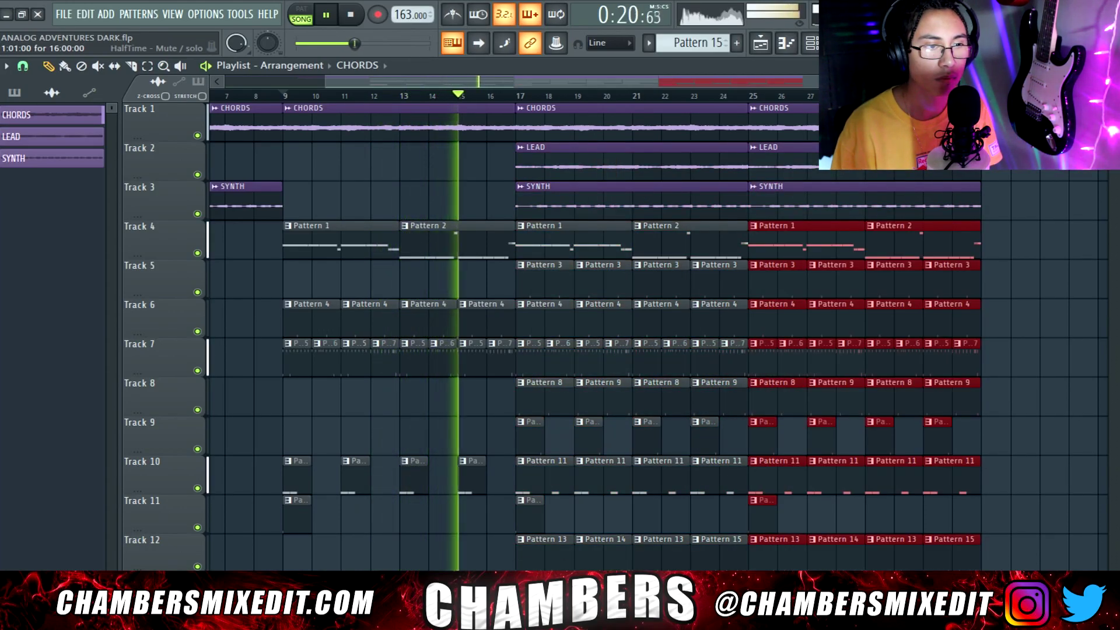
key(ctrl+d)
scroll(651, 337, down, 1)
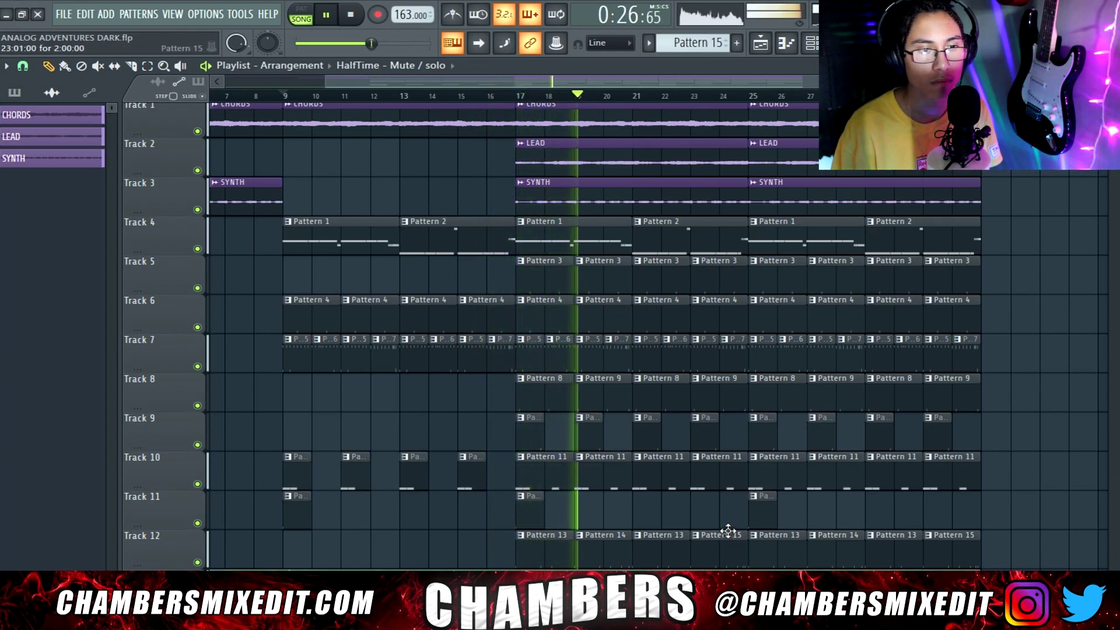
Step: Trim the bar 25 Pattern 1 clip to start at bar 27 and delete the Track 5 to 7 clips between bars 25 and 27
drag(751, 233, 808, 234)
right_click(762, 274)
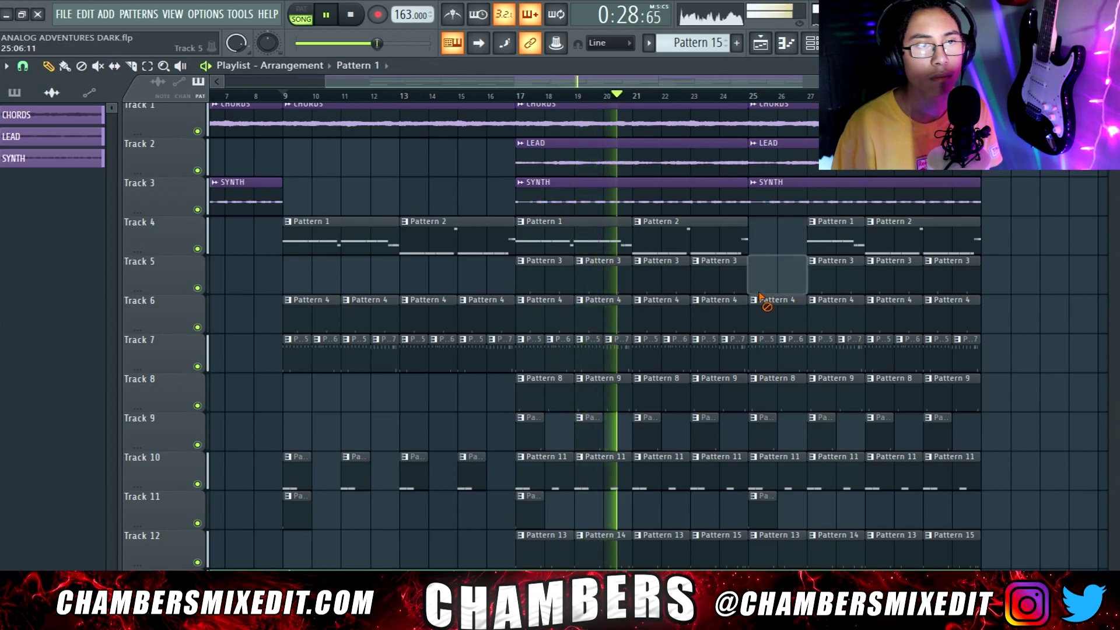
right_click(766, 307)
right_click(762, 344)
right_click(791, 344)
Step: Delete the Track 8 to Track 12 clips between bars 25 and 27, play the transition, and save the project
right_click(774, 385)
right_click(768, 426)
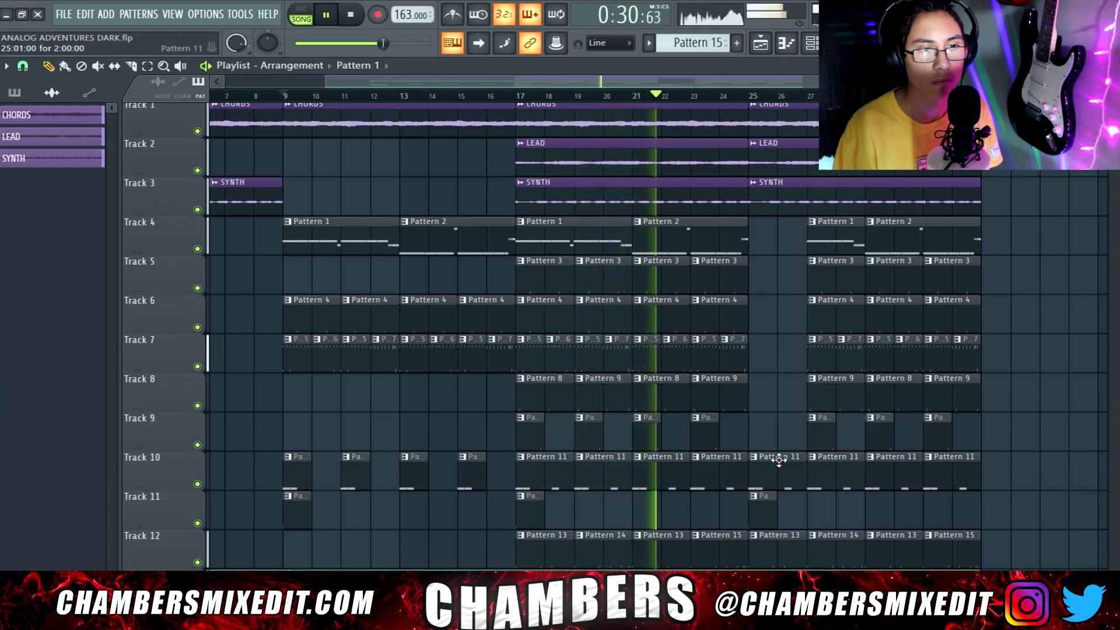
right_click(779, 461)
right_click(764, 507)
right_click(771, 538)
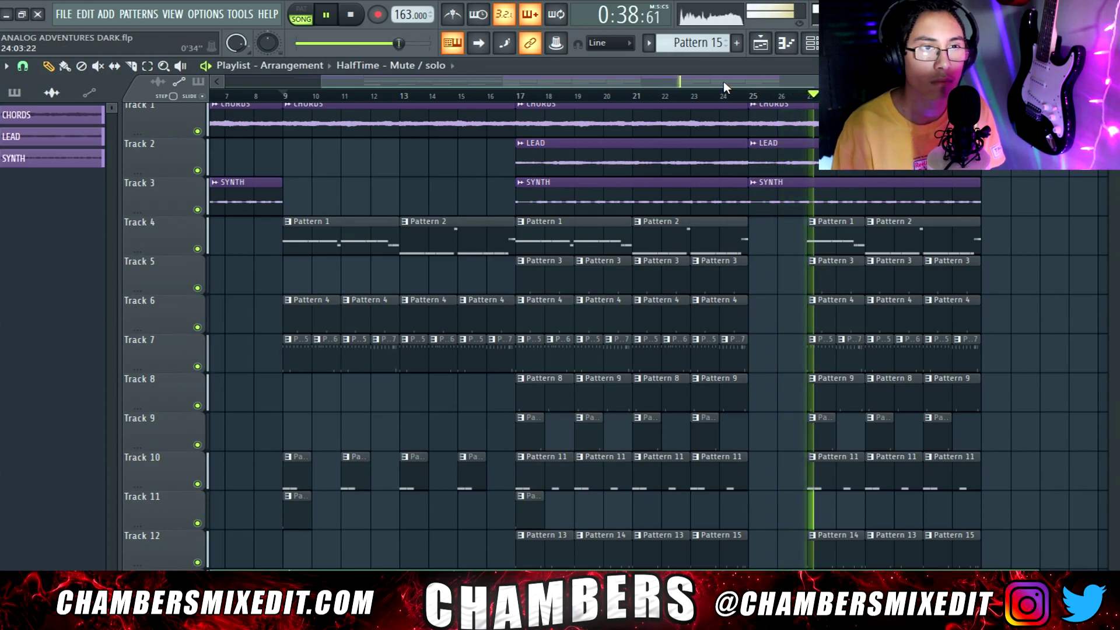
click(697, 96)
key(ctrl+s)
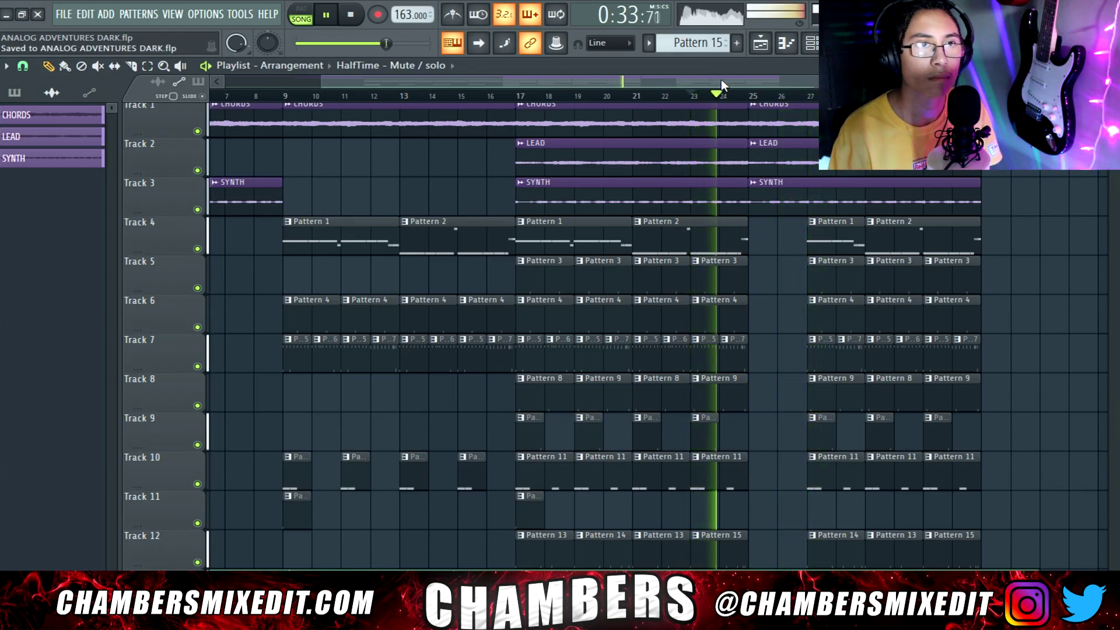
Step: Copy the CHORDS clip to bar 33 and duplicate the Track 4 to 7 patterns of bars 29 to 33 twice, up to bar 41
scroll(721, 80, right, 5)
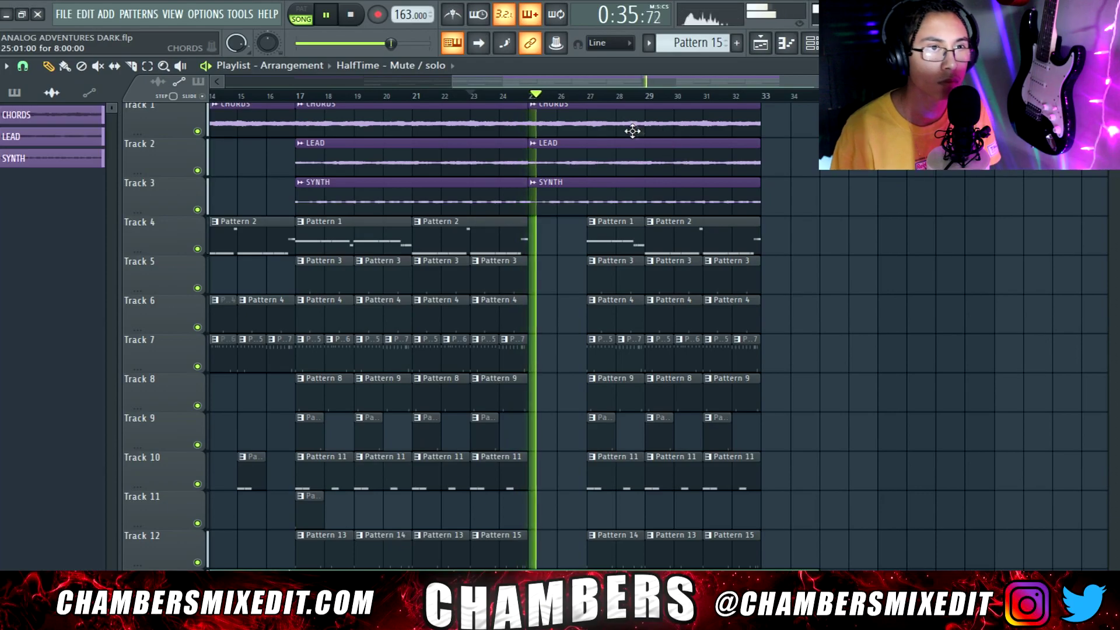
drag(576, 122, 808, 121)
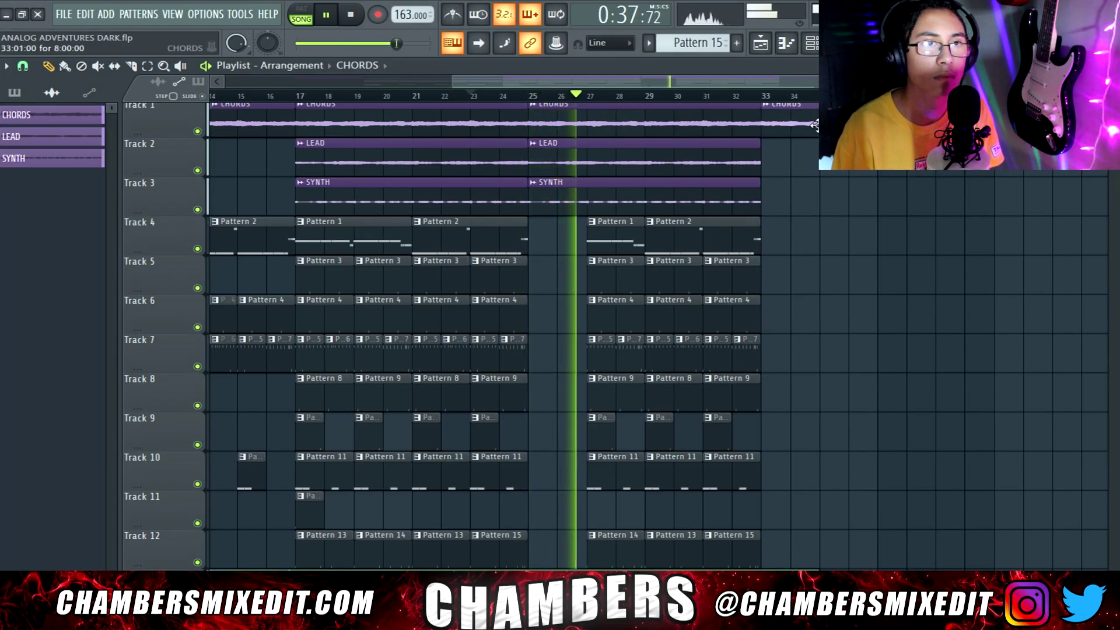
drag(768, 217, 655, 346)
key(ctrl+b)
key(ctrl+b)
key(ctrl+d)
Step: Delete the Pattern 3 clips before bar 37 and the Track 6 and 7 clips before bar 35, and trim Pattern 2 to start at bar 35
right_click(800, 278)
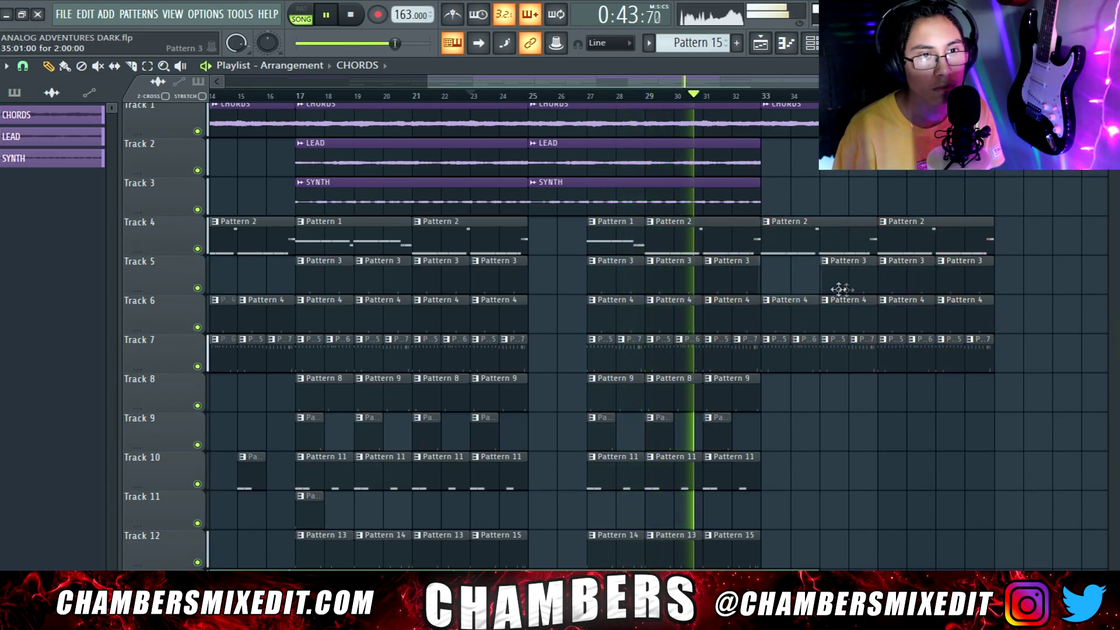
right_click(840, 279)
right_click(771, 320)
right_click(786, 358)
right_click(805, 358)
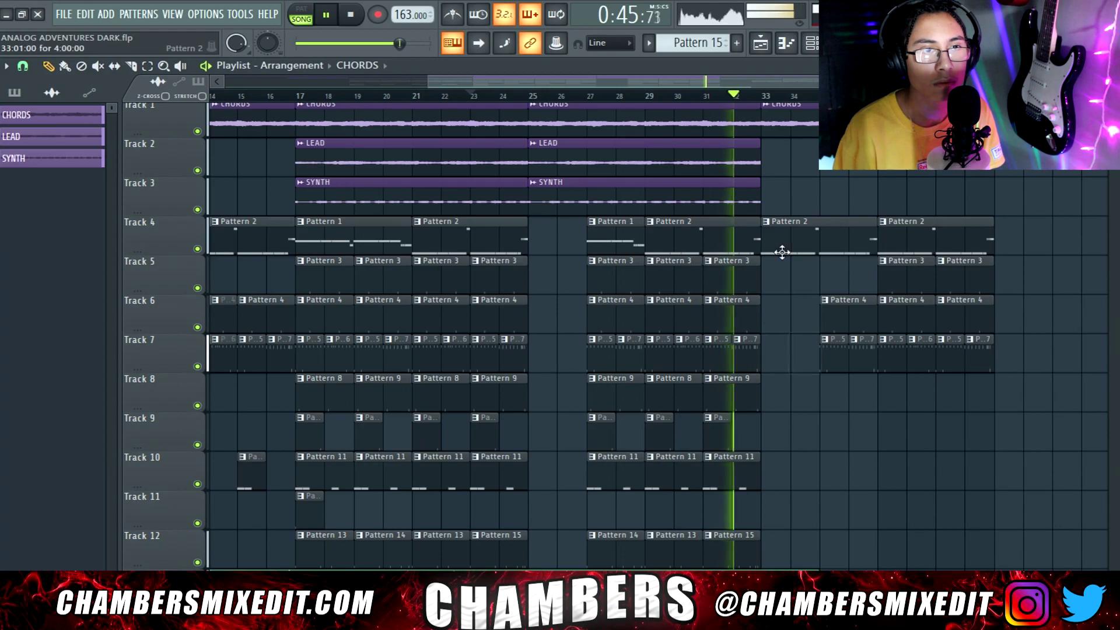
drag(763, 254, 816, 254)
Step: Try to fill bars 33 to 35 with copies of the Pattern 4, Pattern 5 and Pattern 7 clips from bar 35
drag(822, 295, 858, 369)
drag(862, 320, 815, 321)
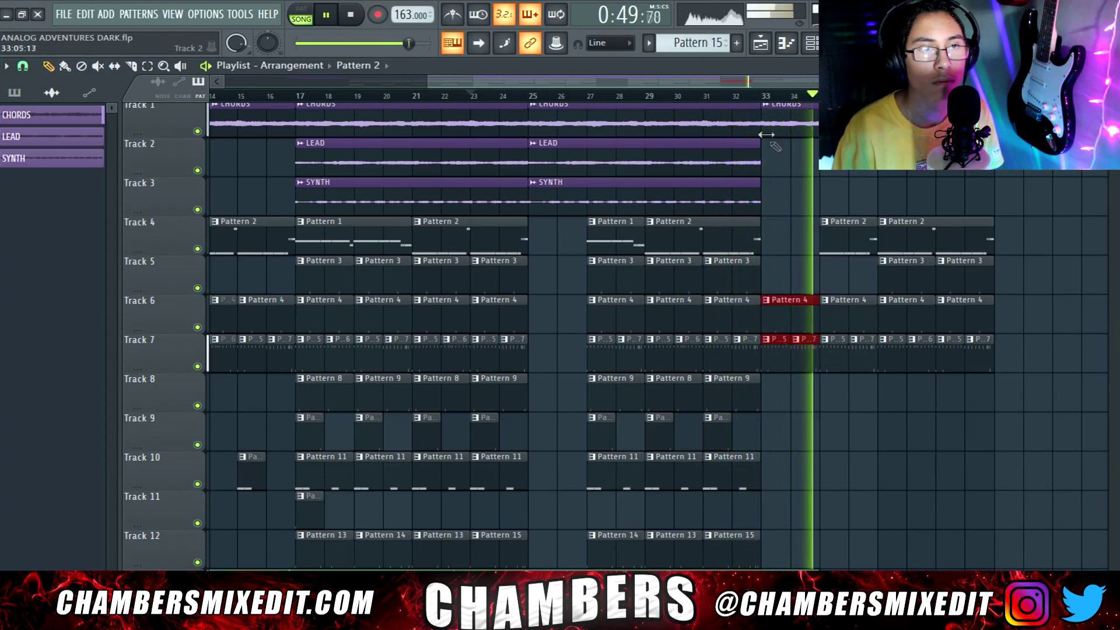
key(Delete)
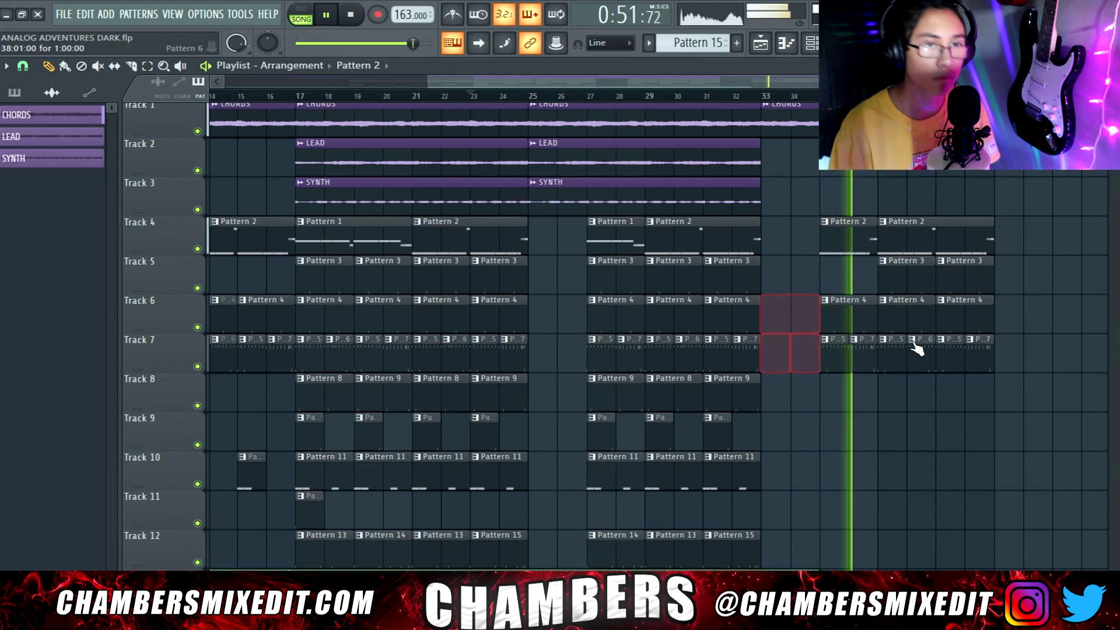
Step: Copy the Pattern 4, 5 and 6 clips from bar 37 to bar 33 and remove the trimmed Pattern 2 clip at bar 35
key(space)
drag(899, 307, 920, 350)
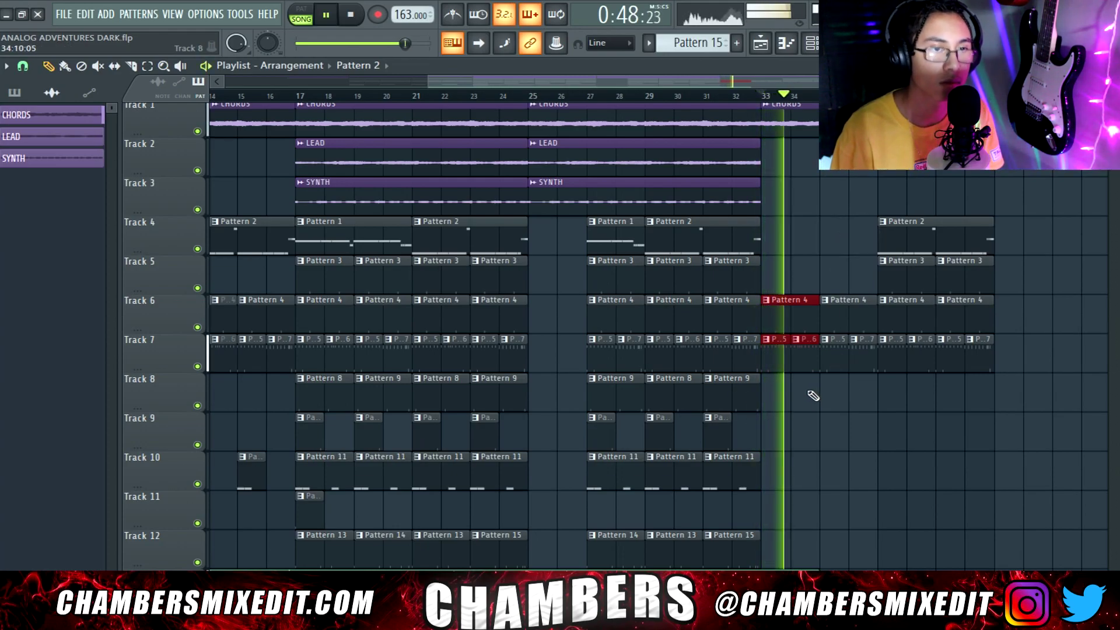
click(859, 413)
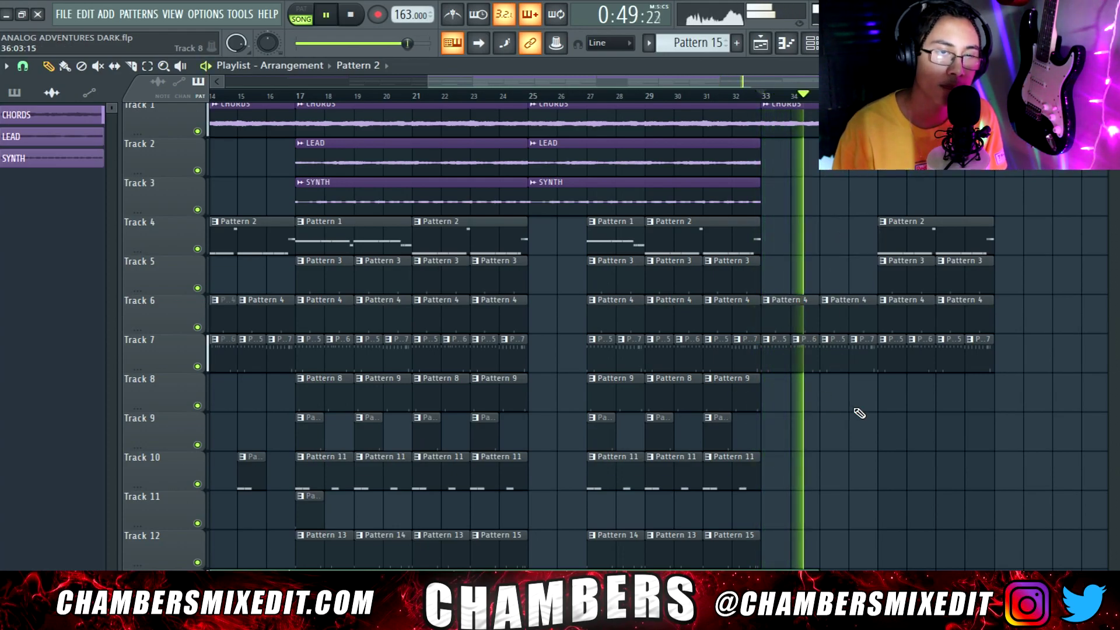
Step: Delete the two Pattern 4 clips on Track 6 between bars 37 and 41
right_click(918, 318)
right_click(947, 307)
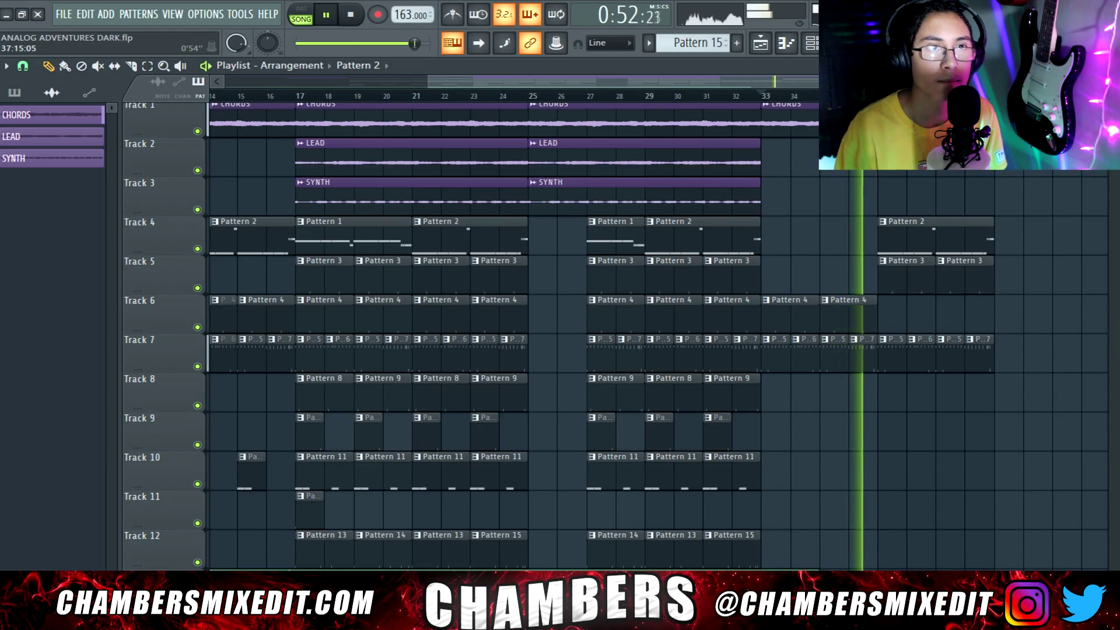
scroll(680, 145, down, 3)
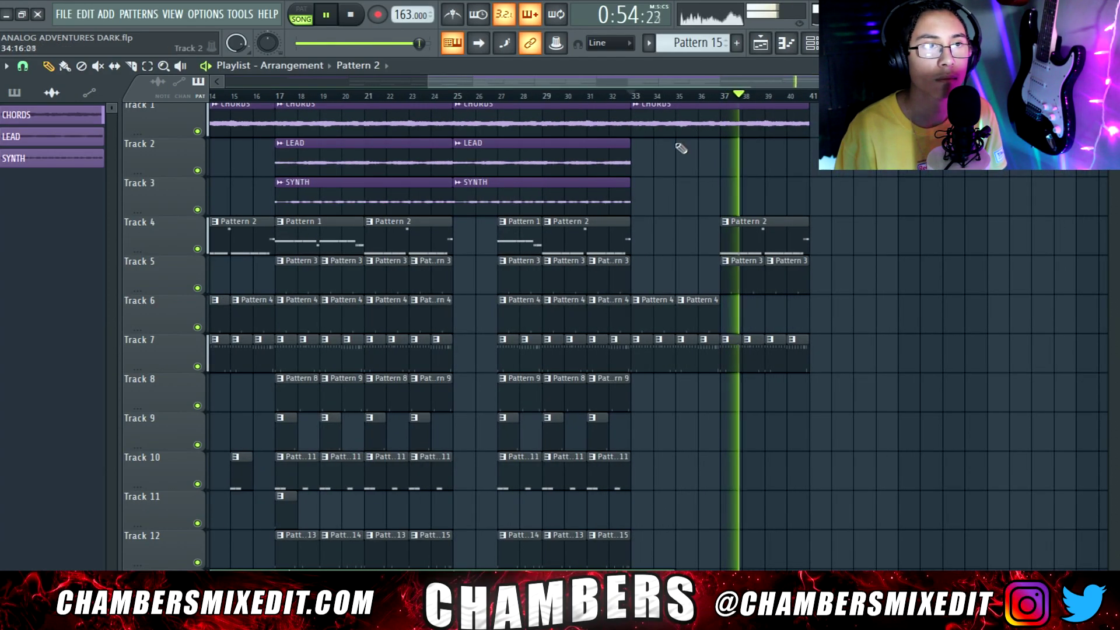
Step: Copy the LEAD clip to bar 41 and the Pattern 1 and Pattern 2 clips of bars 17 to 25 into bars 41 to 49
key(space)
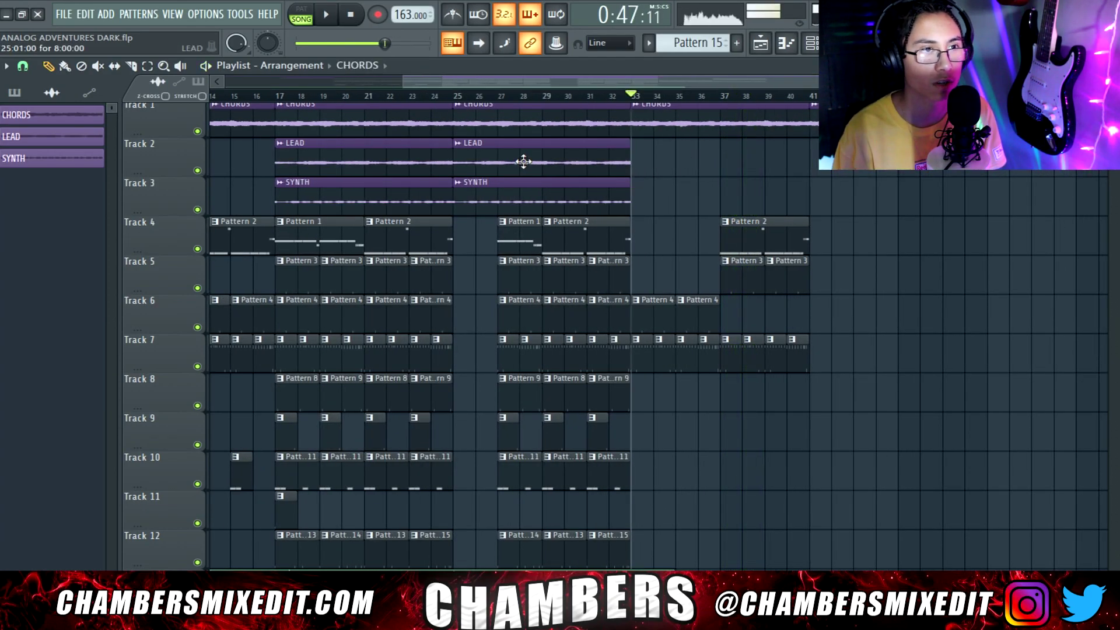
drag(523, 162, 818, 189)
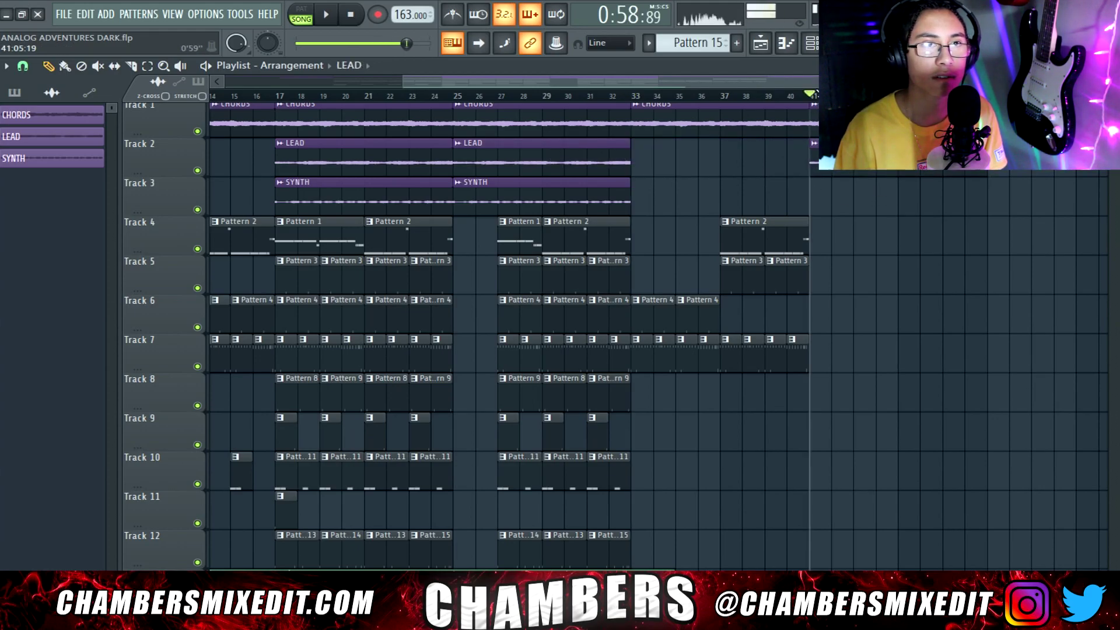
drag(391, 231, 849, 315)
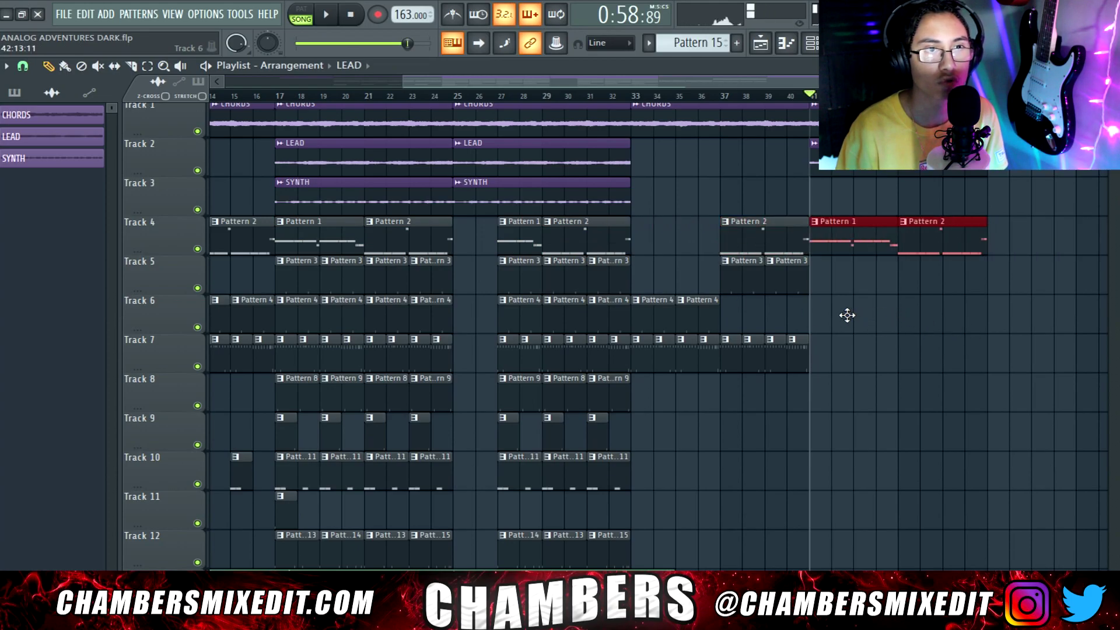
click(868, 233)
key(space)
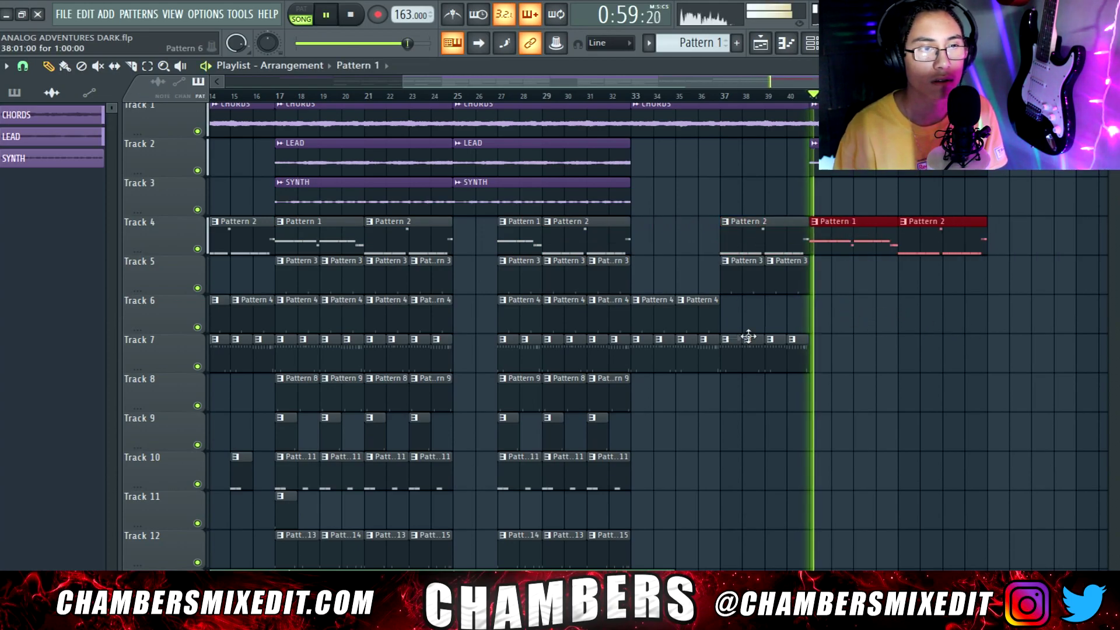
Step: Copy Track 6 and Track 7 drum clips into bars 43 to 49 and clear the misaligned clips between bars 29 and 33
drag(547, 323, 619, 360)
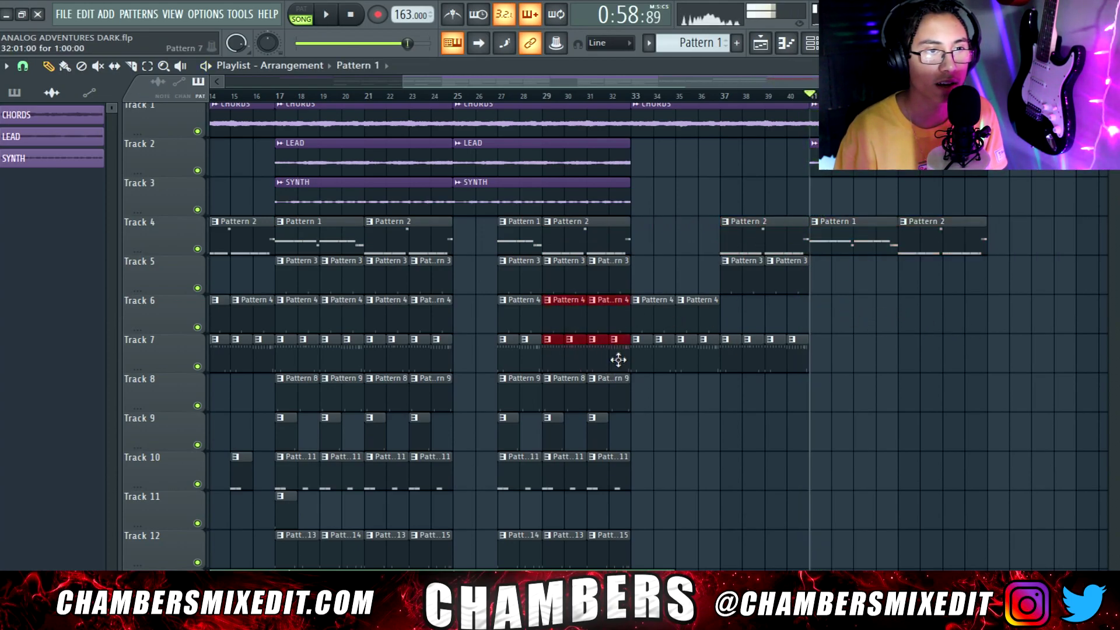
drag(607, 310, 874, 357)
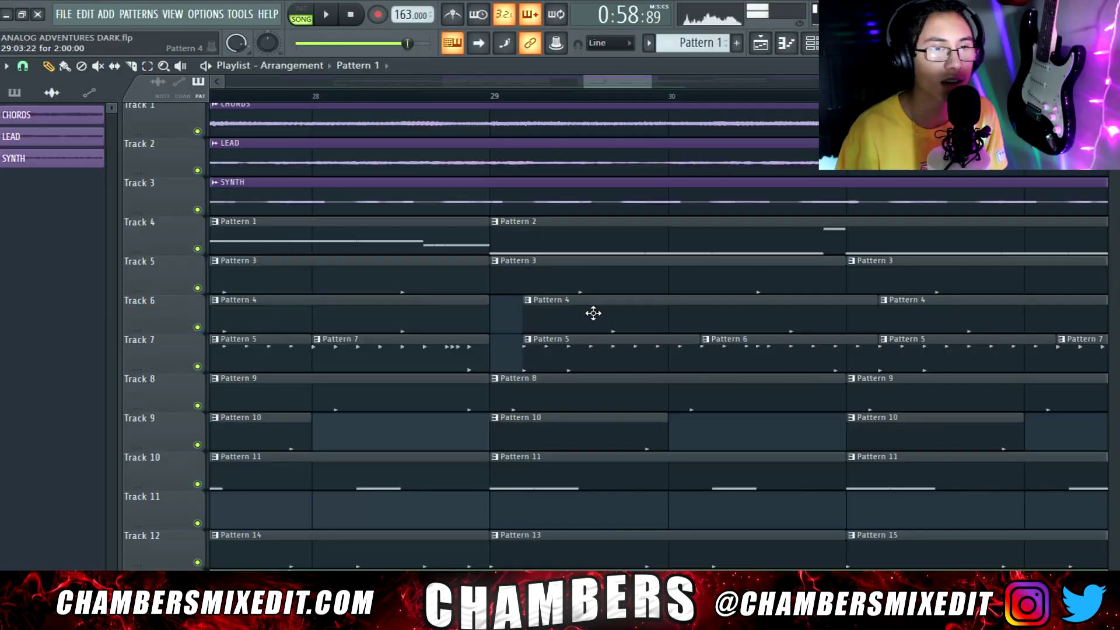
right_click(592, 313)
right_click(581, 358)
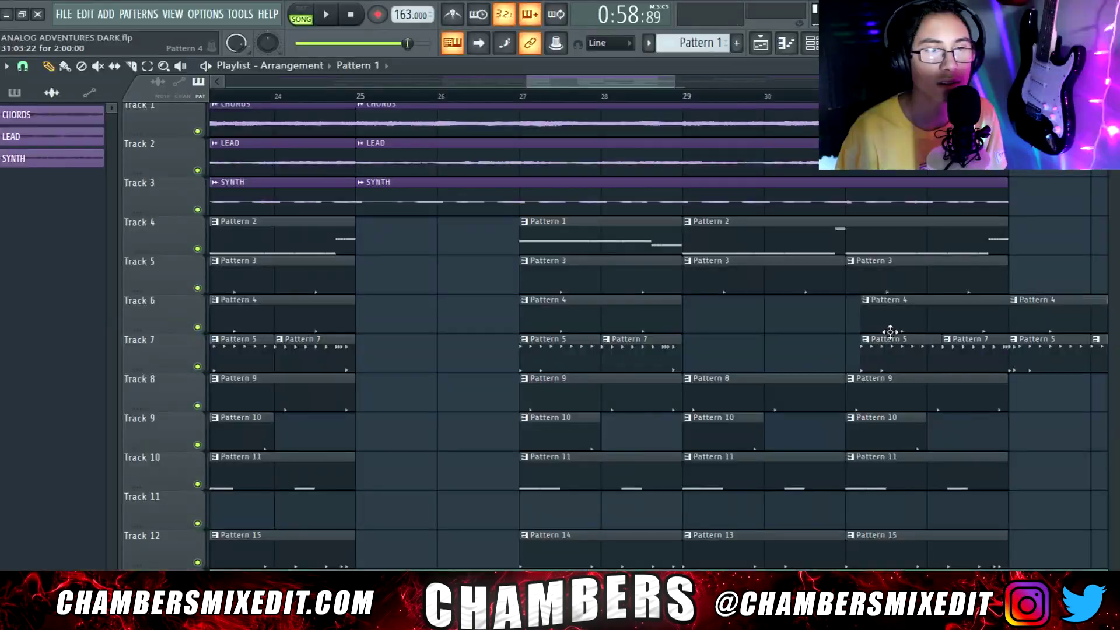
right_click(901, 351)
right_click(969, 357)
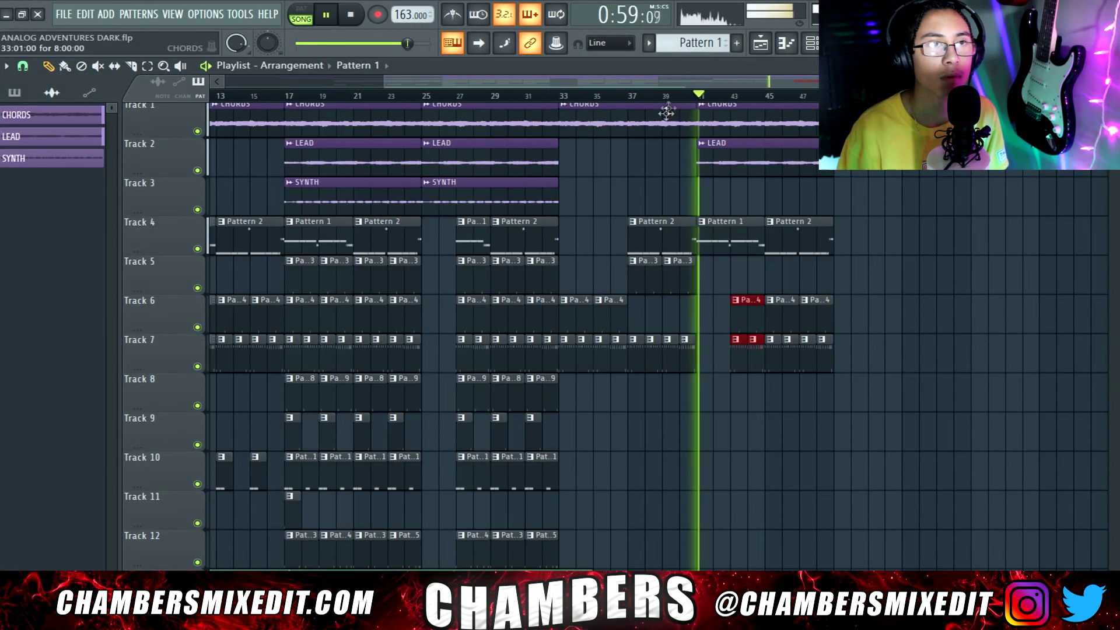
Step: Place Pattern 12 clips on Track 11 at bars 25, 33 and 41 and play from bar 41
key(space)
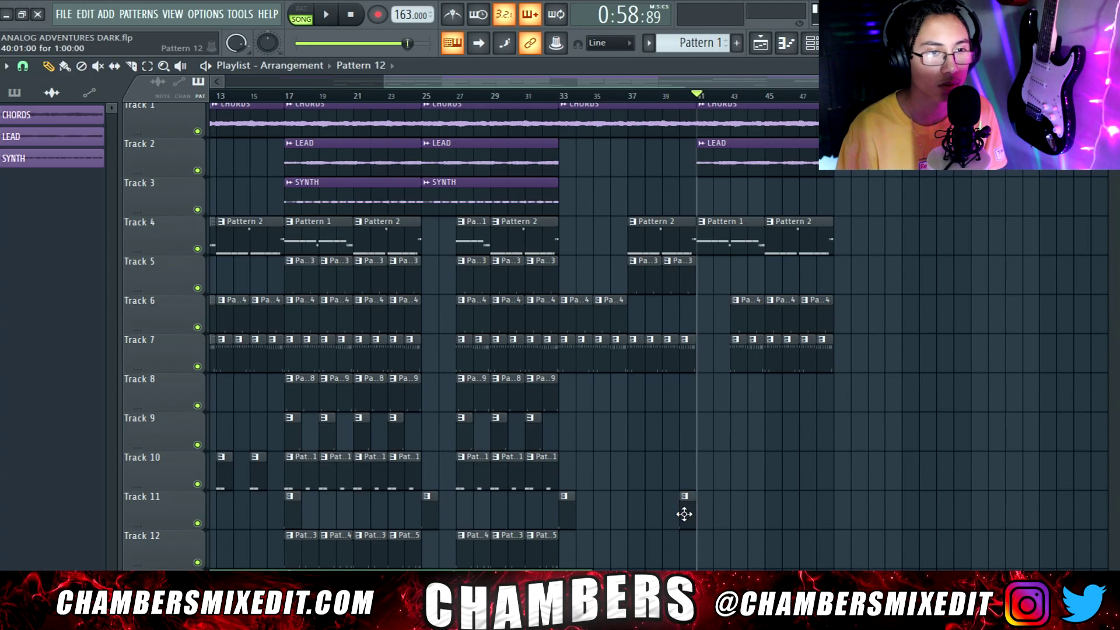
drag(685, 514, 701, 507)
key(space)
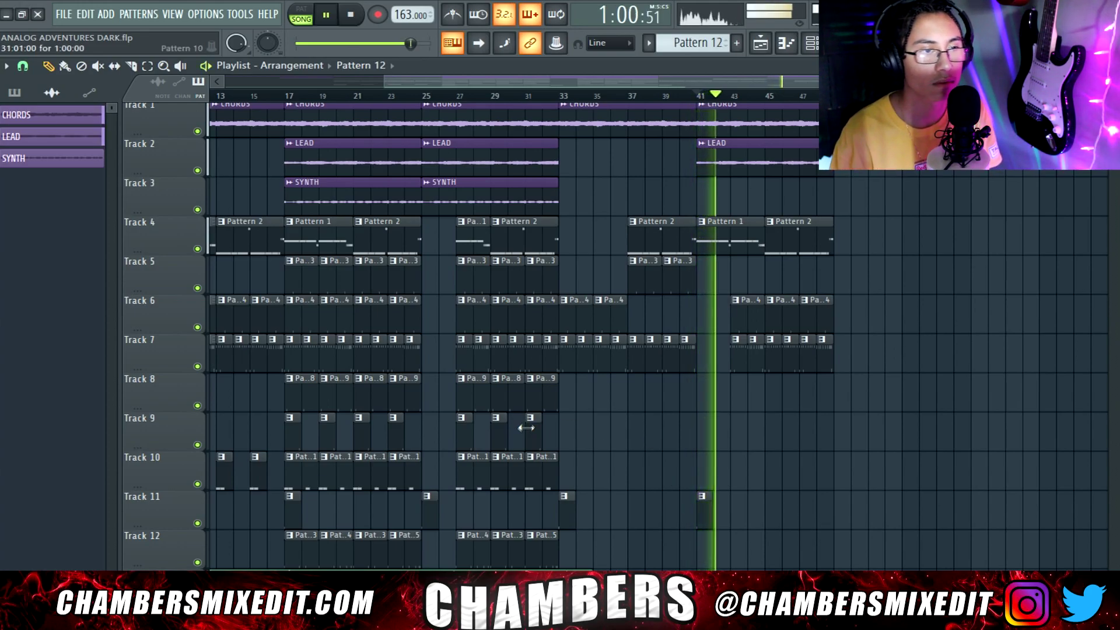
Step: Add Pattern 10 clips on Track 9 at bars 43 and 45 and duplicate the bars 9 to 49 arrangement at bar 49
drag(546, 412, 747, 446)
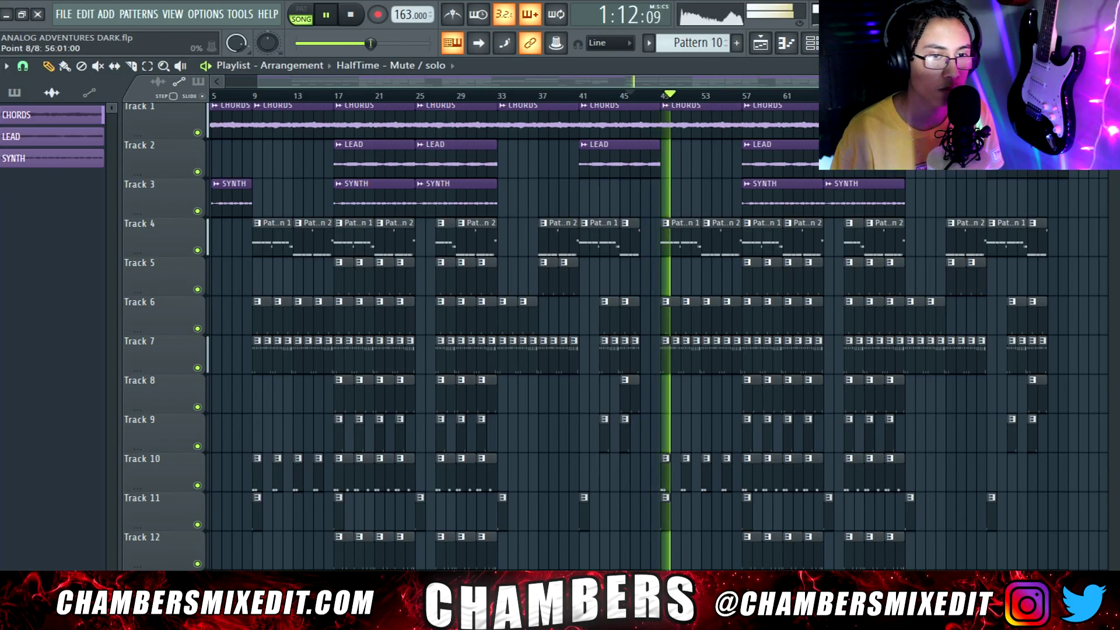
scroll(659, 350, up, 3)
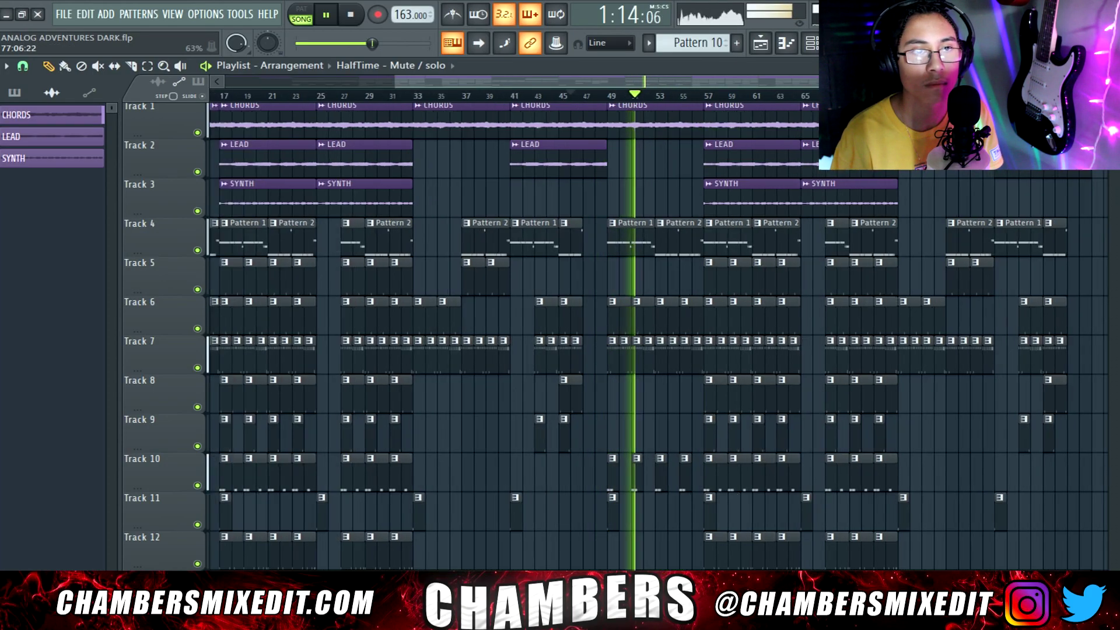
key(space)
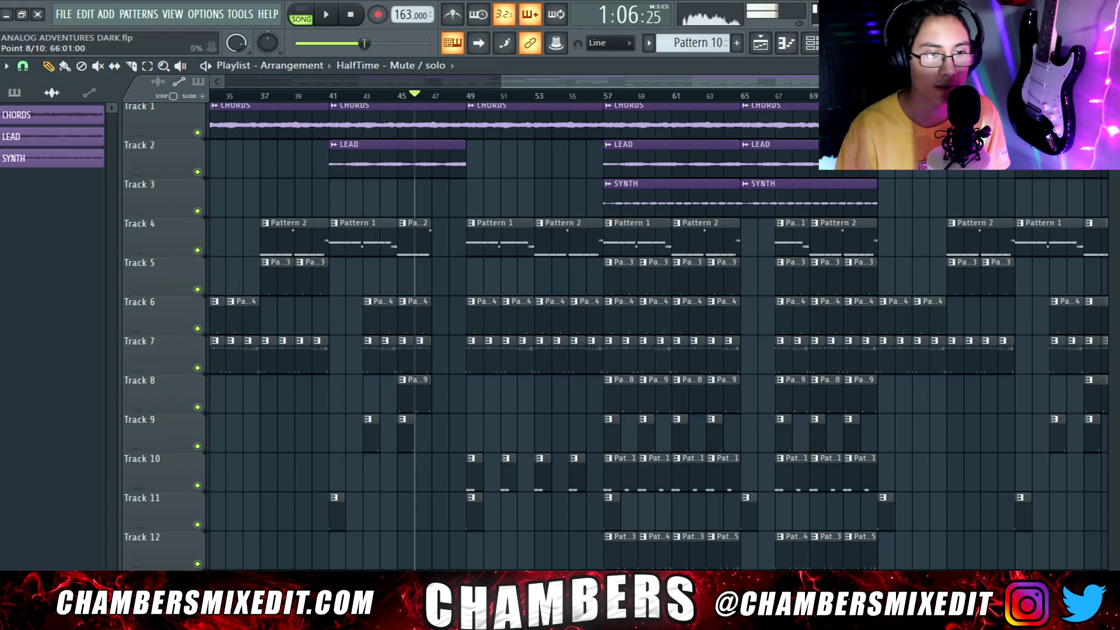
Step: Play the duplicated arrangement from around bar 61 to review its sections
click(677, 96)
key(space)
scroll(665, 409, down, 3)
scroll(668, 420, up, 3)
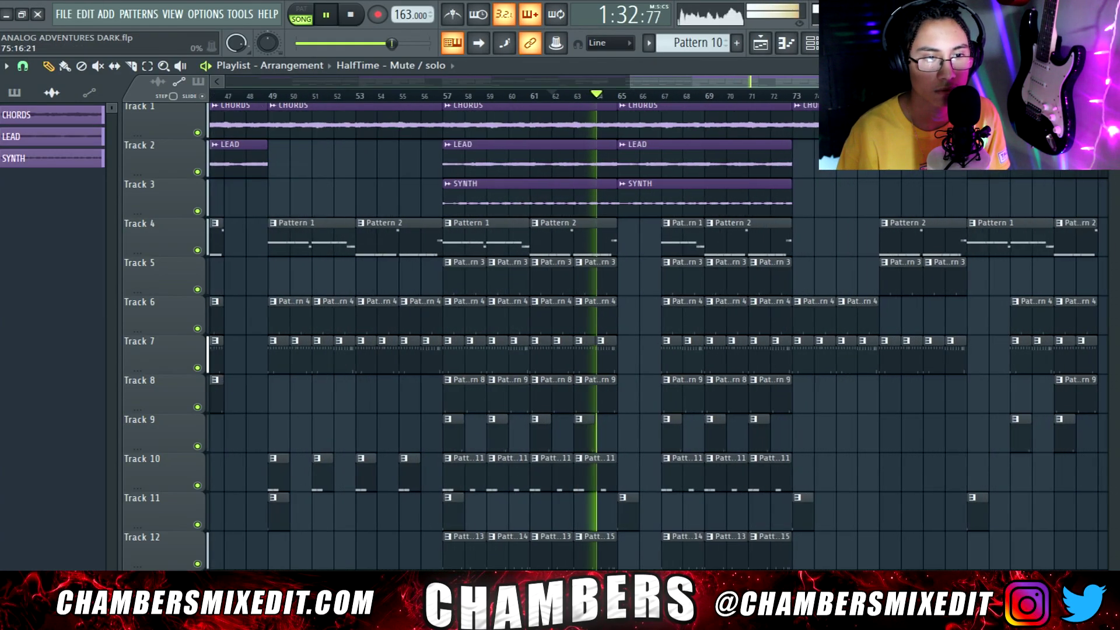
Step: Copy the clips of all tracks from bars 49 to 73 and place the copy at bar 89
scroll(692, 544, down, 2)
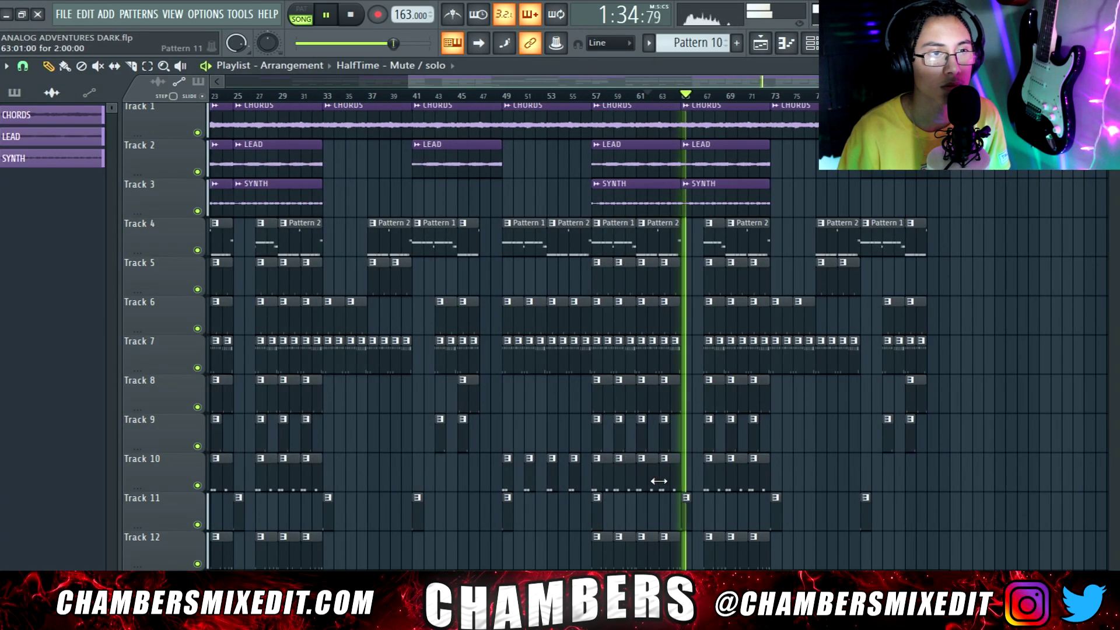
drag(856, 563, 426, 105)
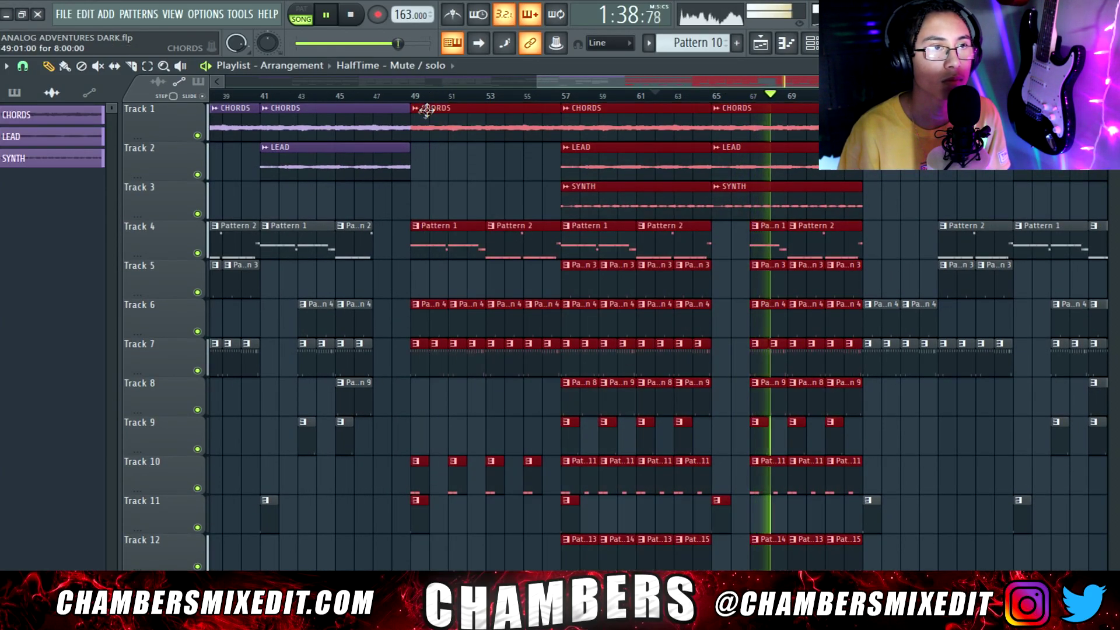
click(426, 105)
scroll(658, 339, right, 4)
drag(1109, 561, 896, 164)
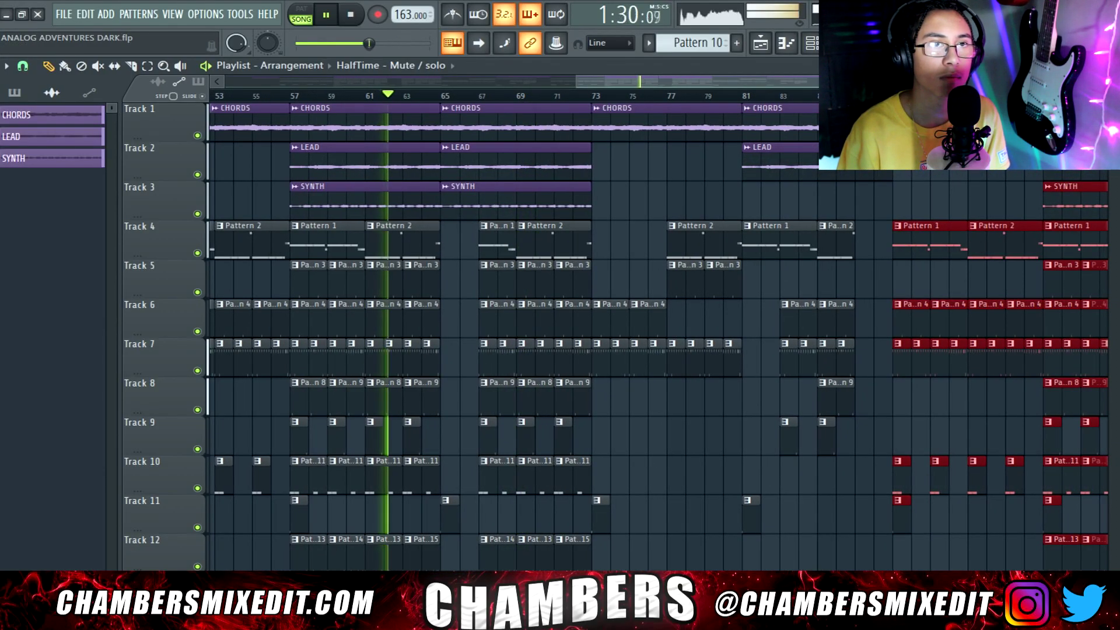
Step: Play the transition into the copied section at bar 89 and set the playback position to bar 105
key(space)
key(space)
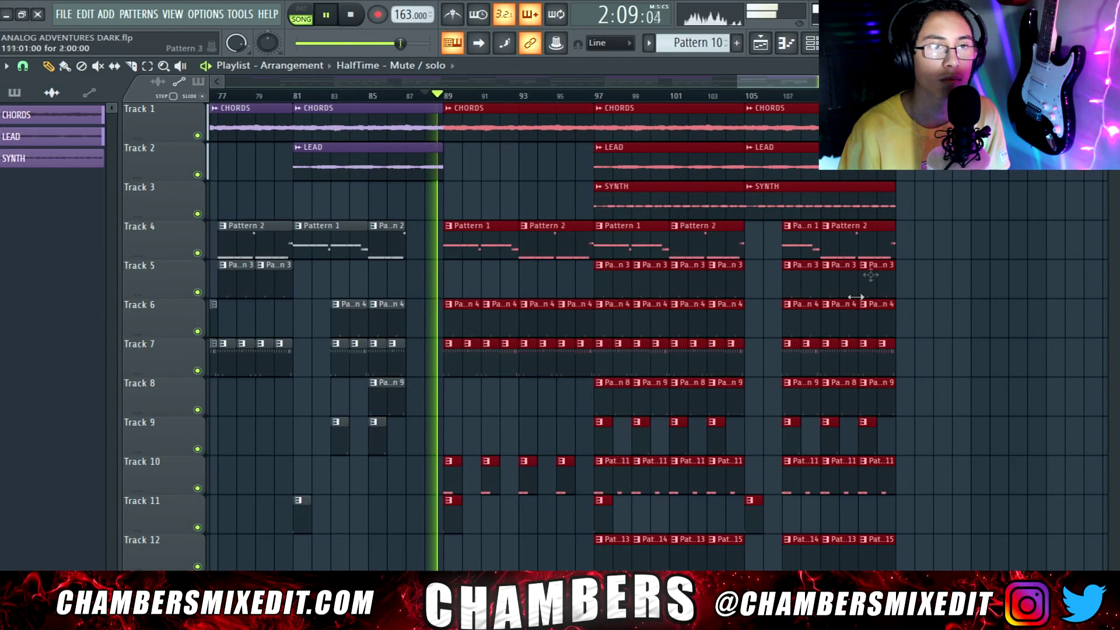
key(space)
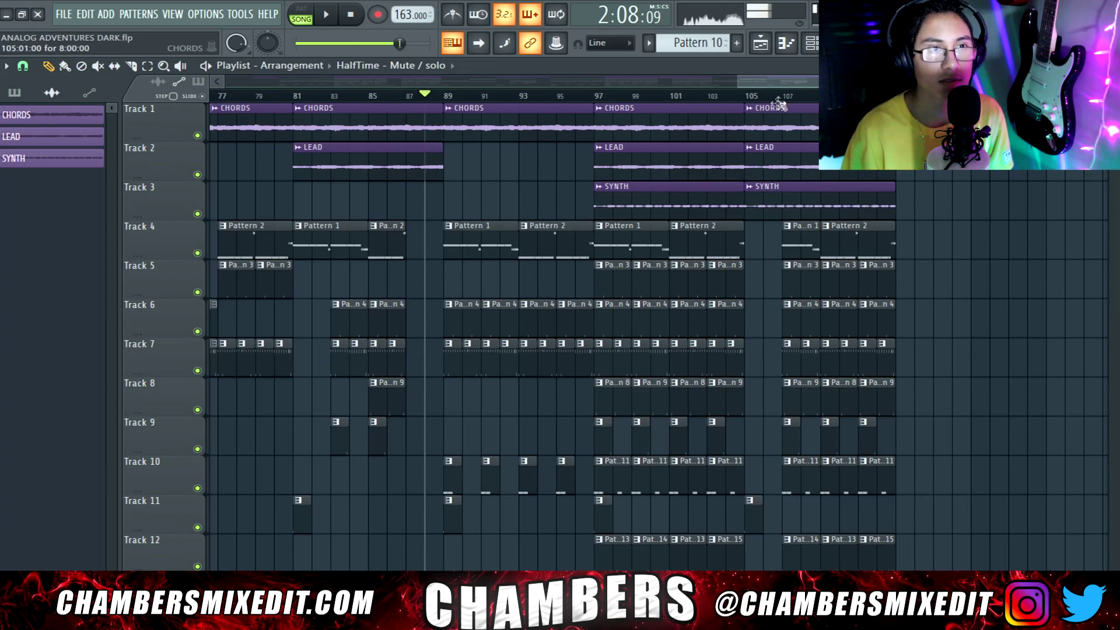
click(744, 97)
Step: Create an automation clip for the Master track's volume fader and copy the fader's current value
key(F9)
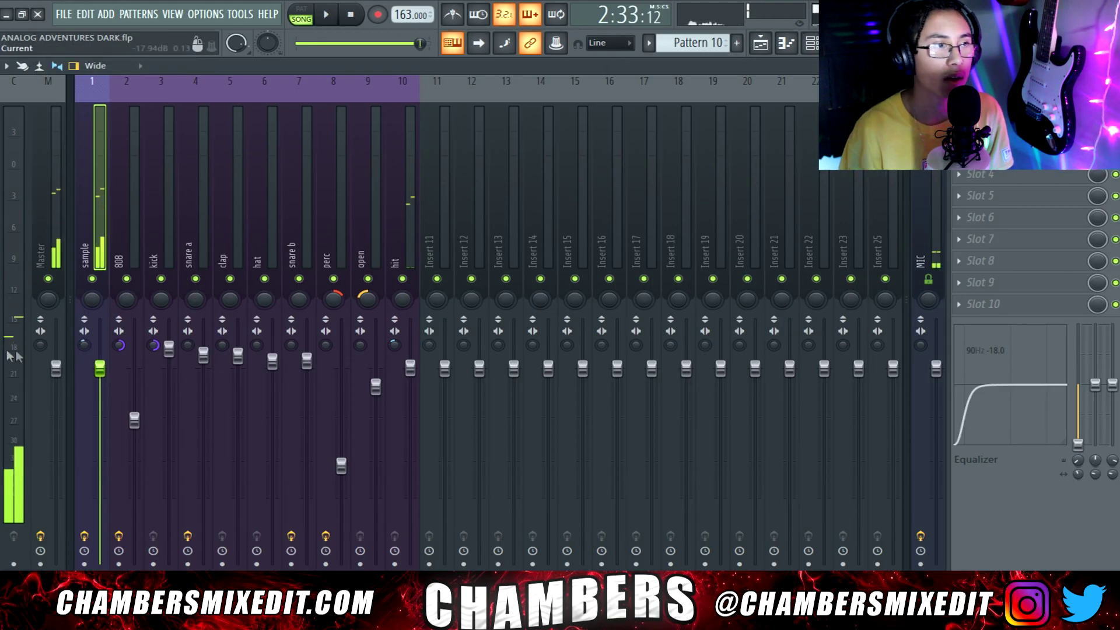
click(44, 250)
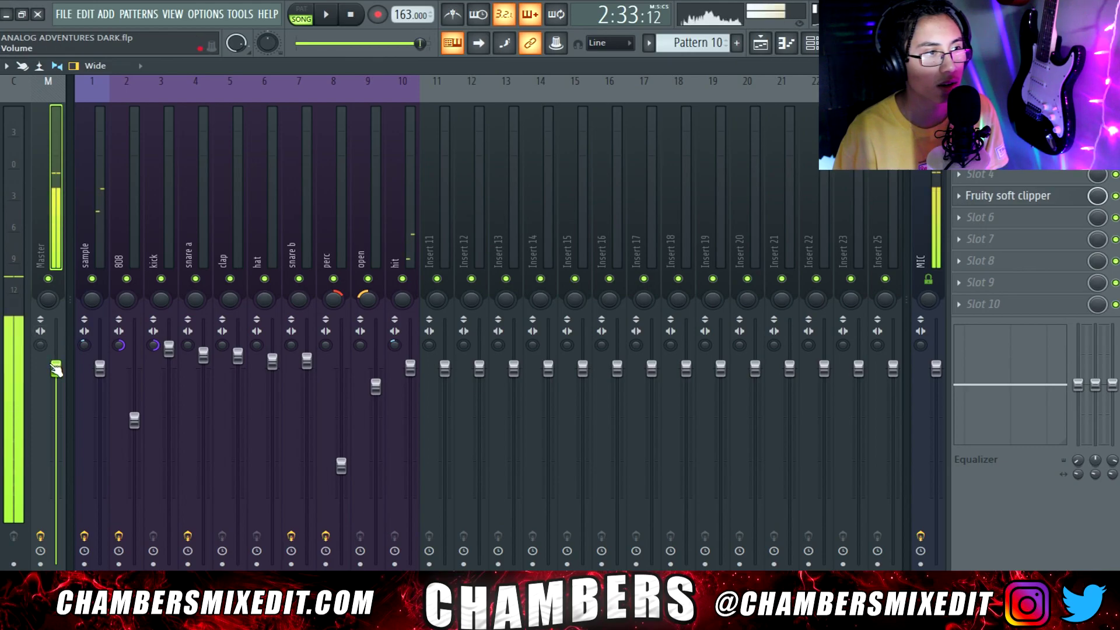
right_click(56, 368)
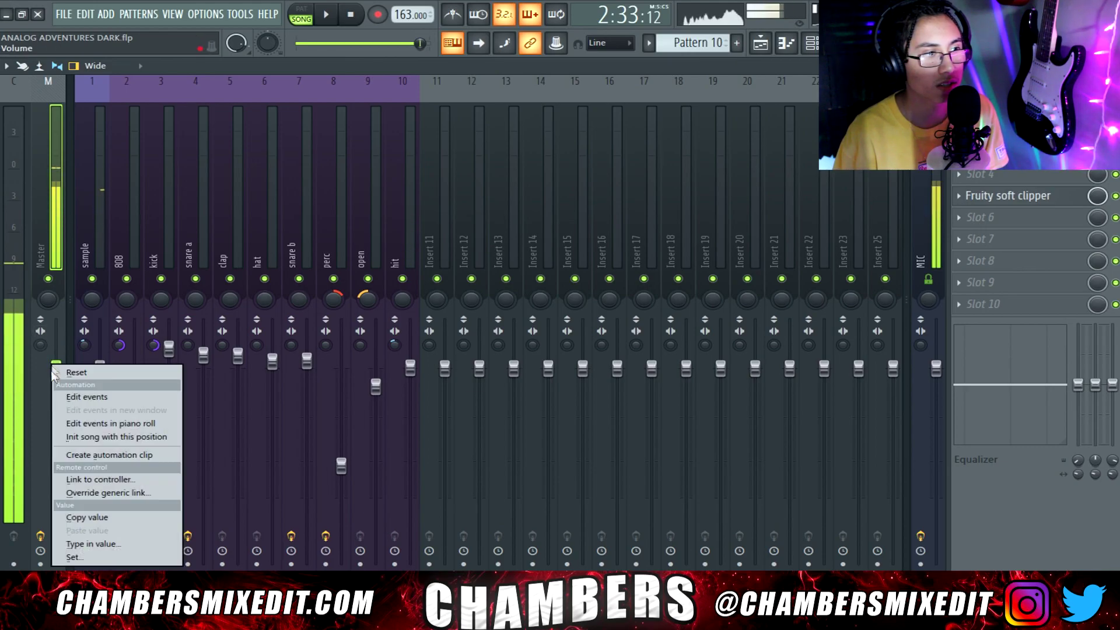
click(87, 455)
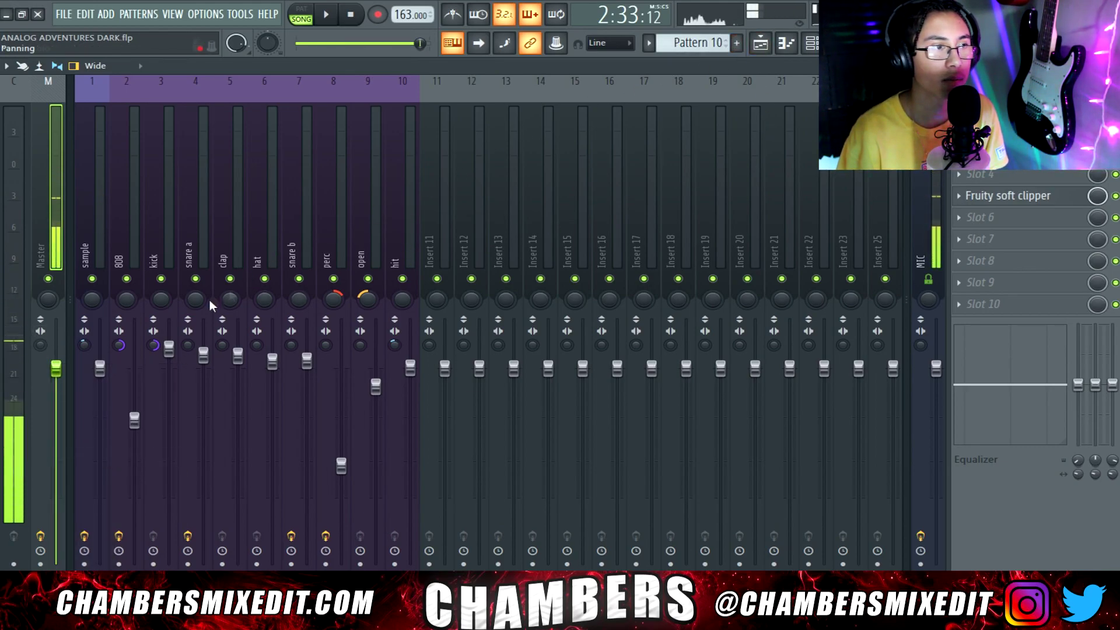
right_click(61, 372)
click(93, 523)
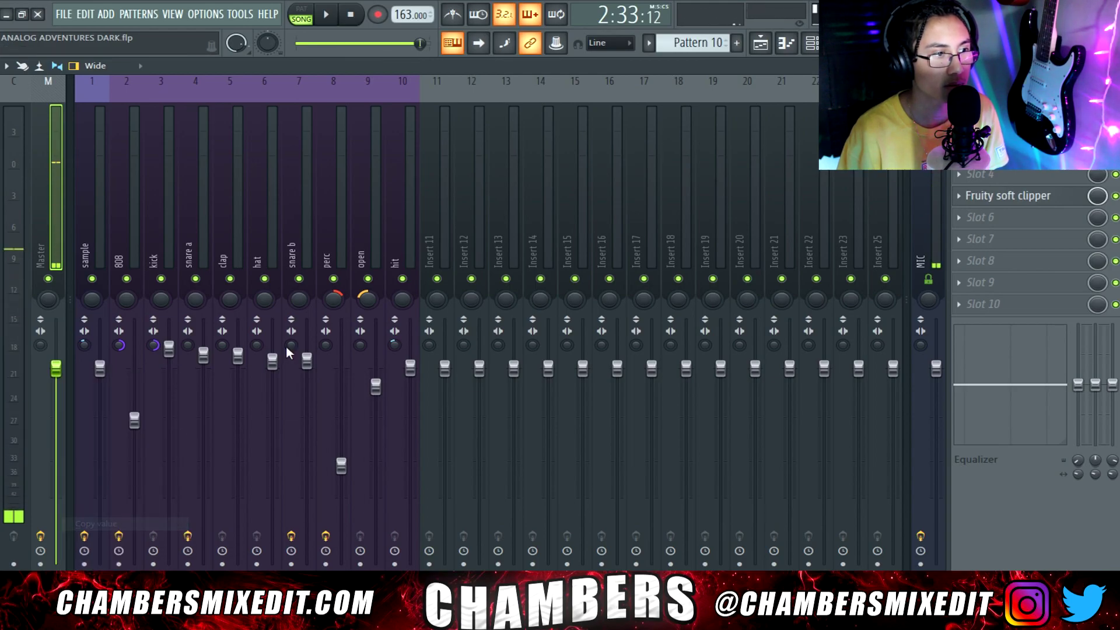
Step: Place a control point at bar 105 in the Master volume automation clip for the song's final section
key(F5)
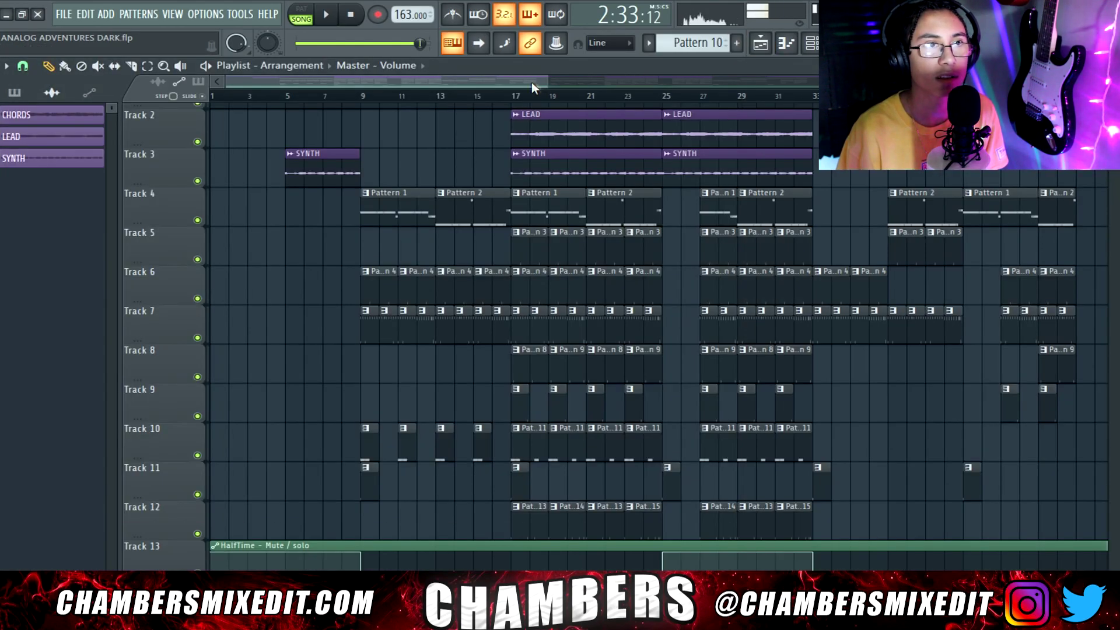
drag(533, 87, 1080, 87)
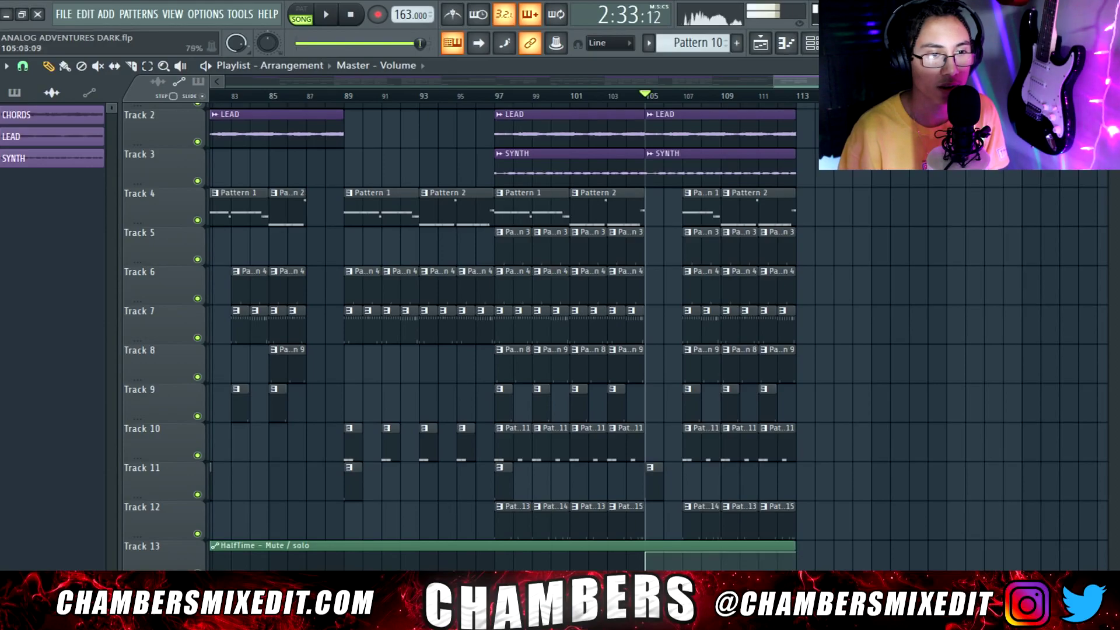
right_click(646, 554)
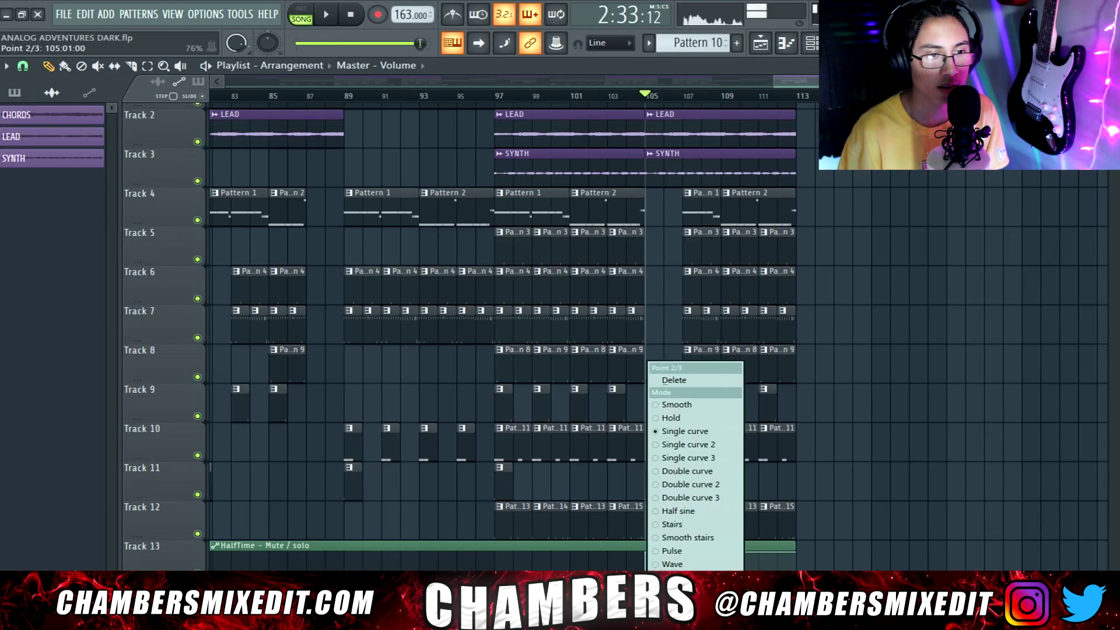
key(Escape)
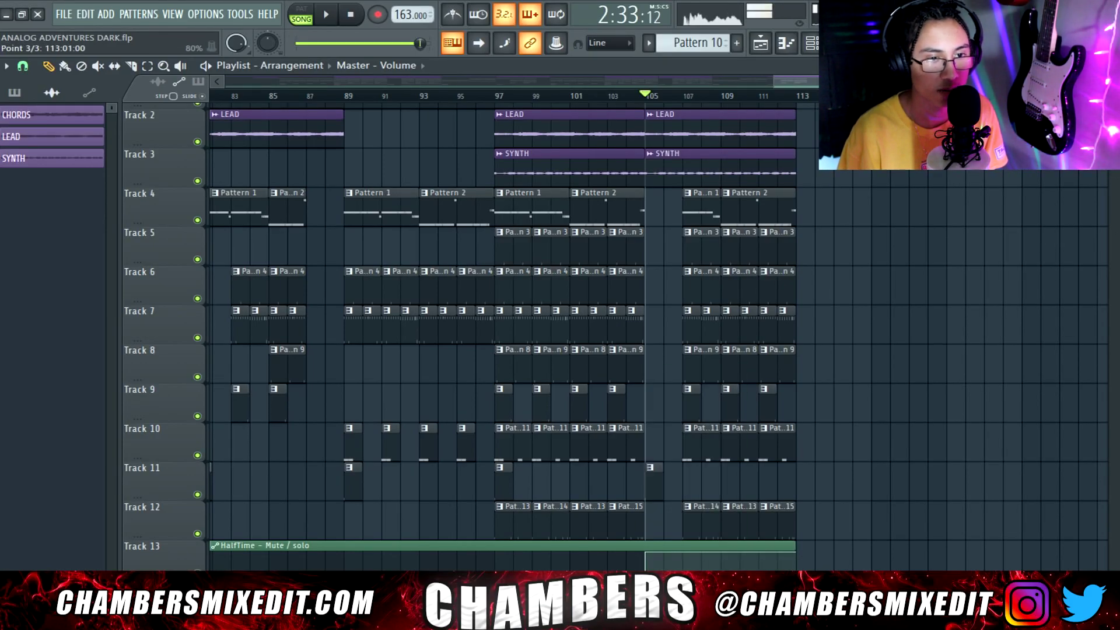
Step: Play the ending from bar 105, and play the complete arrangement from bar 1
key(space)
scroll(805, 473, down, 3)
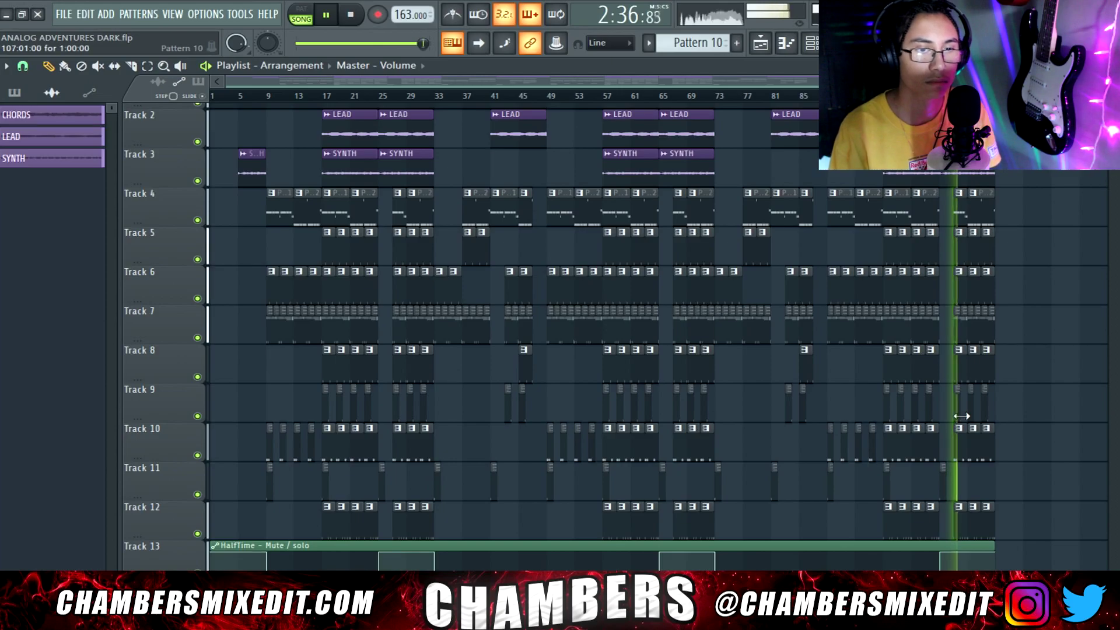
key(space)
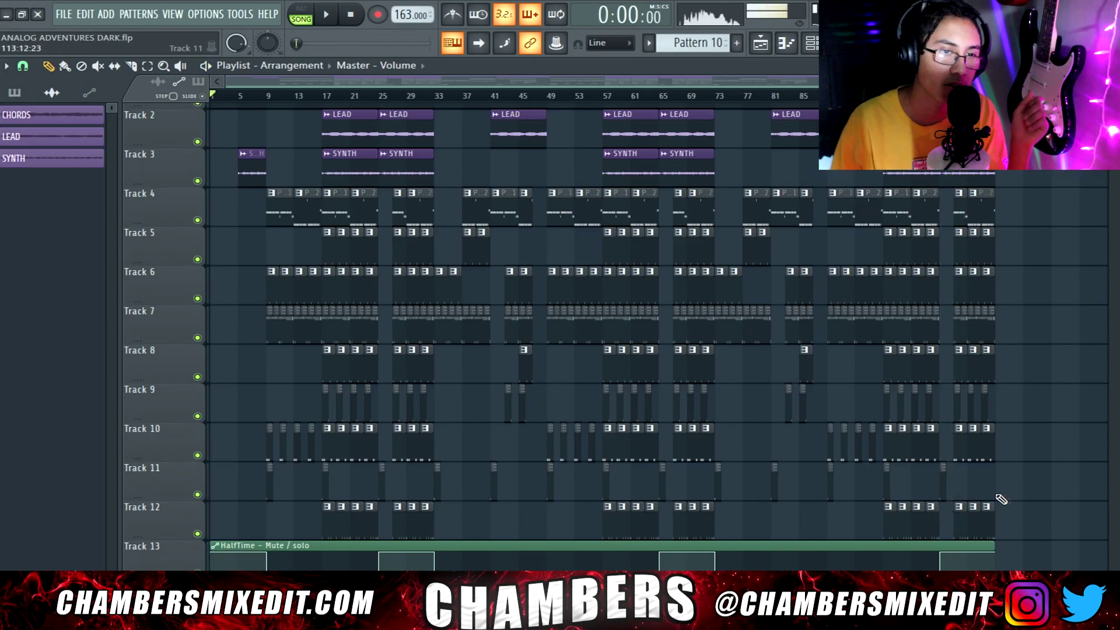
mouse_move(879, 544)
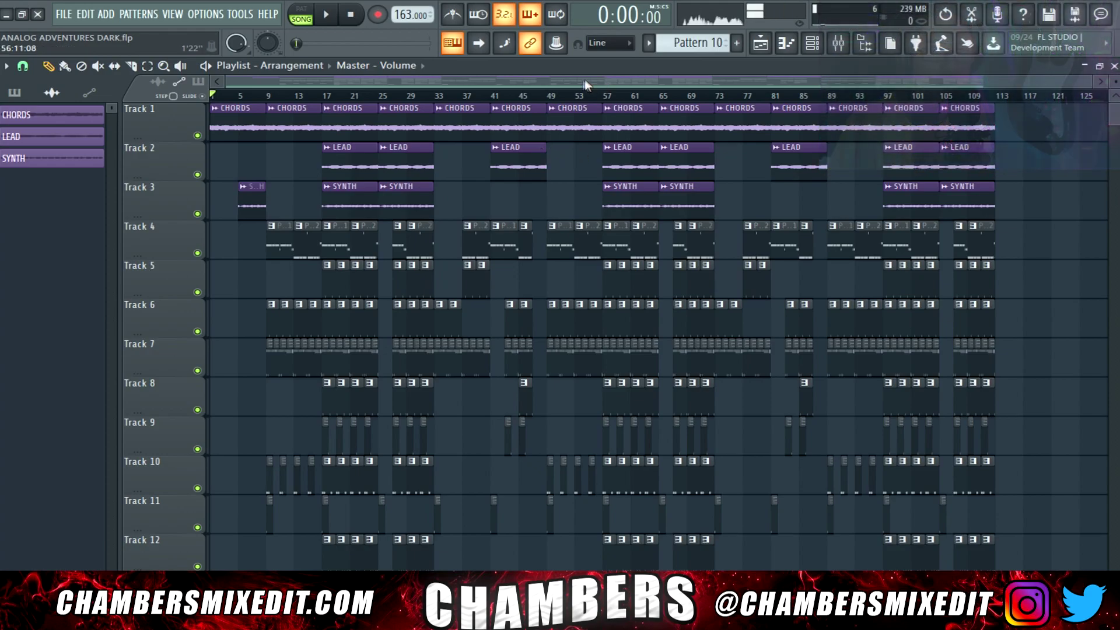
key(space)
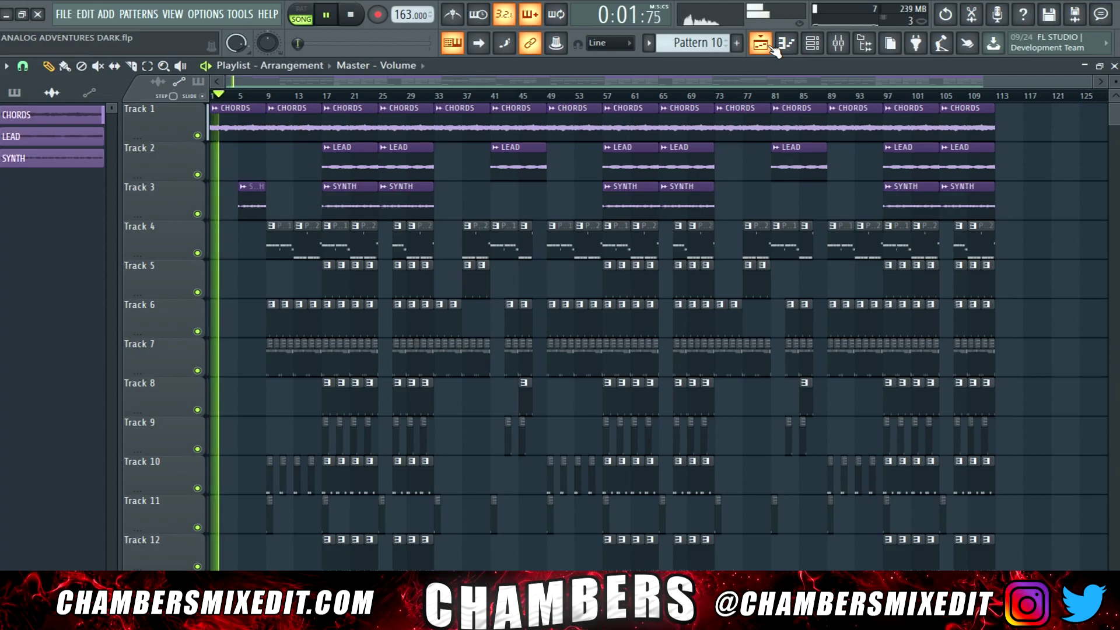